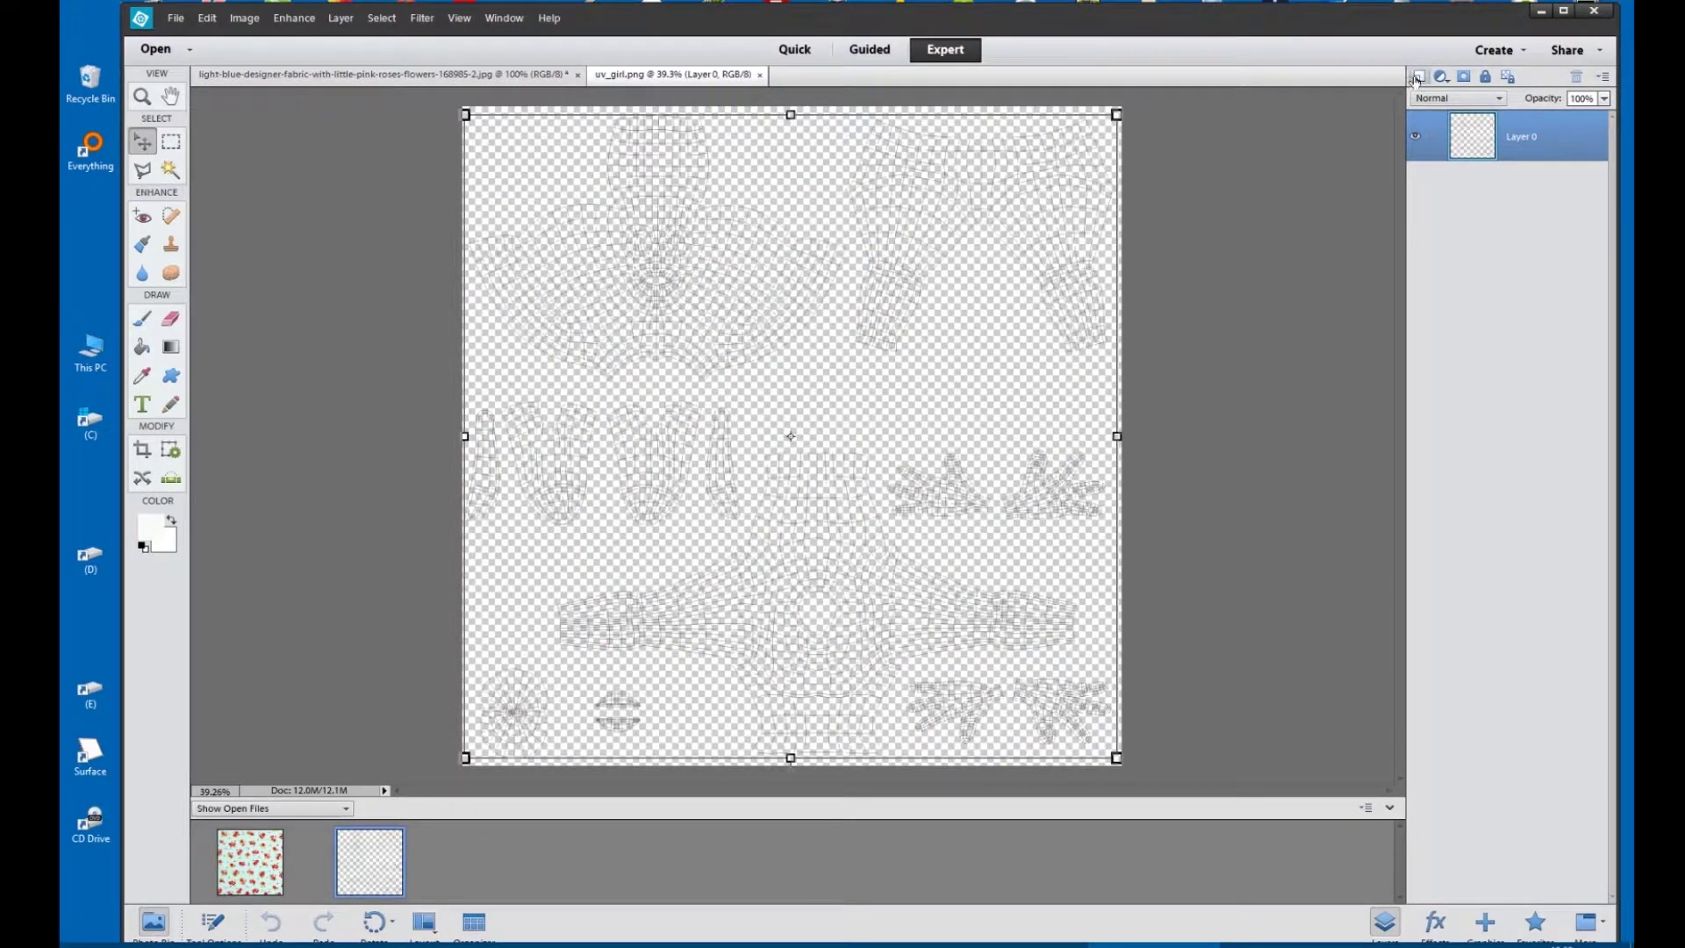
# Add two new empty layers beneath the wireframe layer, with Layer 2 at the bottom
pyautogui.keyDown('ctrl'); pyautogui.click(1525, 146); pyautogui.keyUp('ctrl')
pyautogui.click(1524, 147)
pyautogui.click(1420, 77)
pyautogui.click(1420, 77)
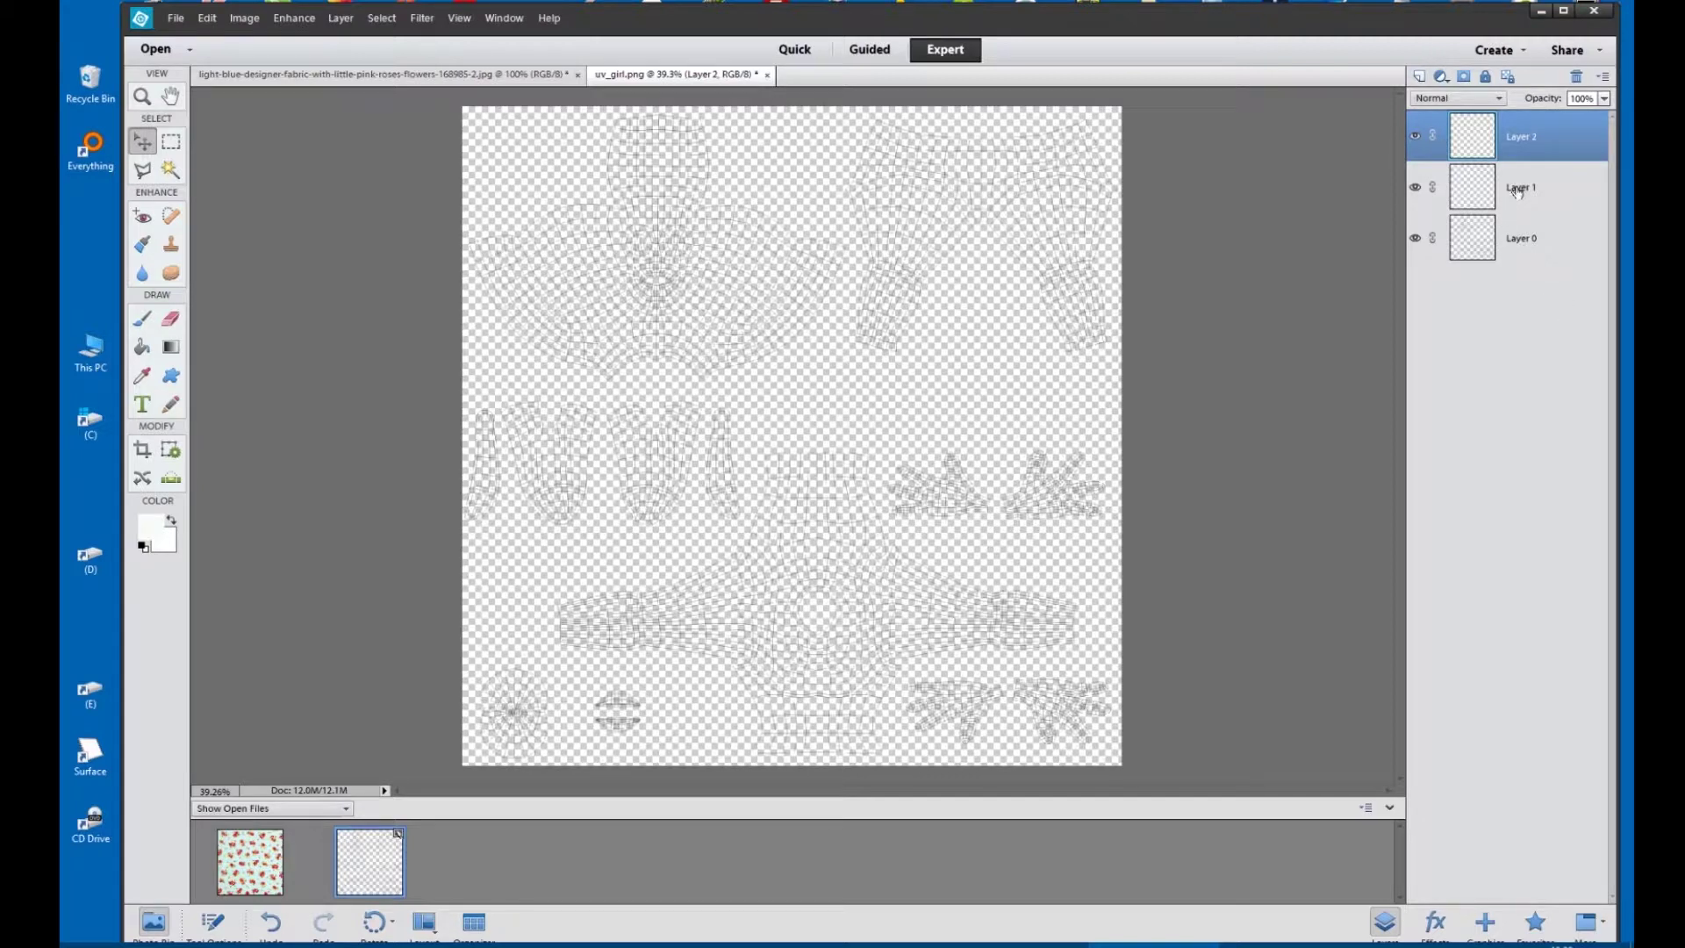
pyautogui.moveTo(1504, 200); pyautogui.dragTo(1525, 235)
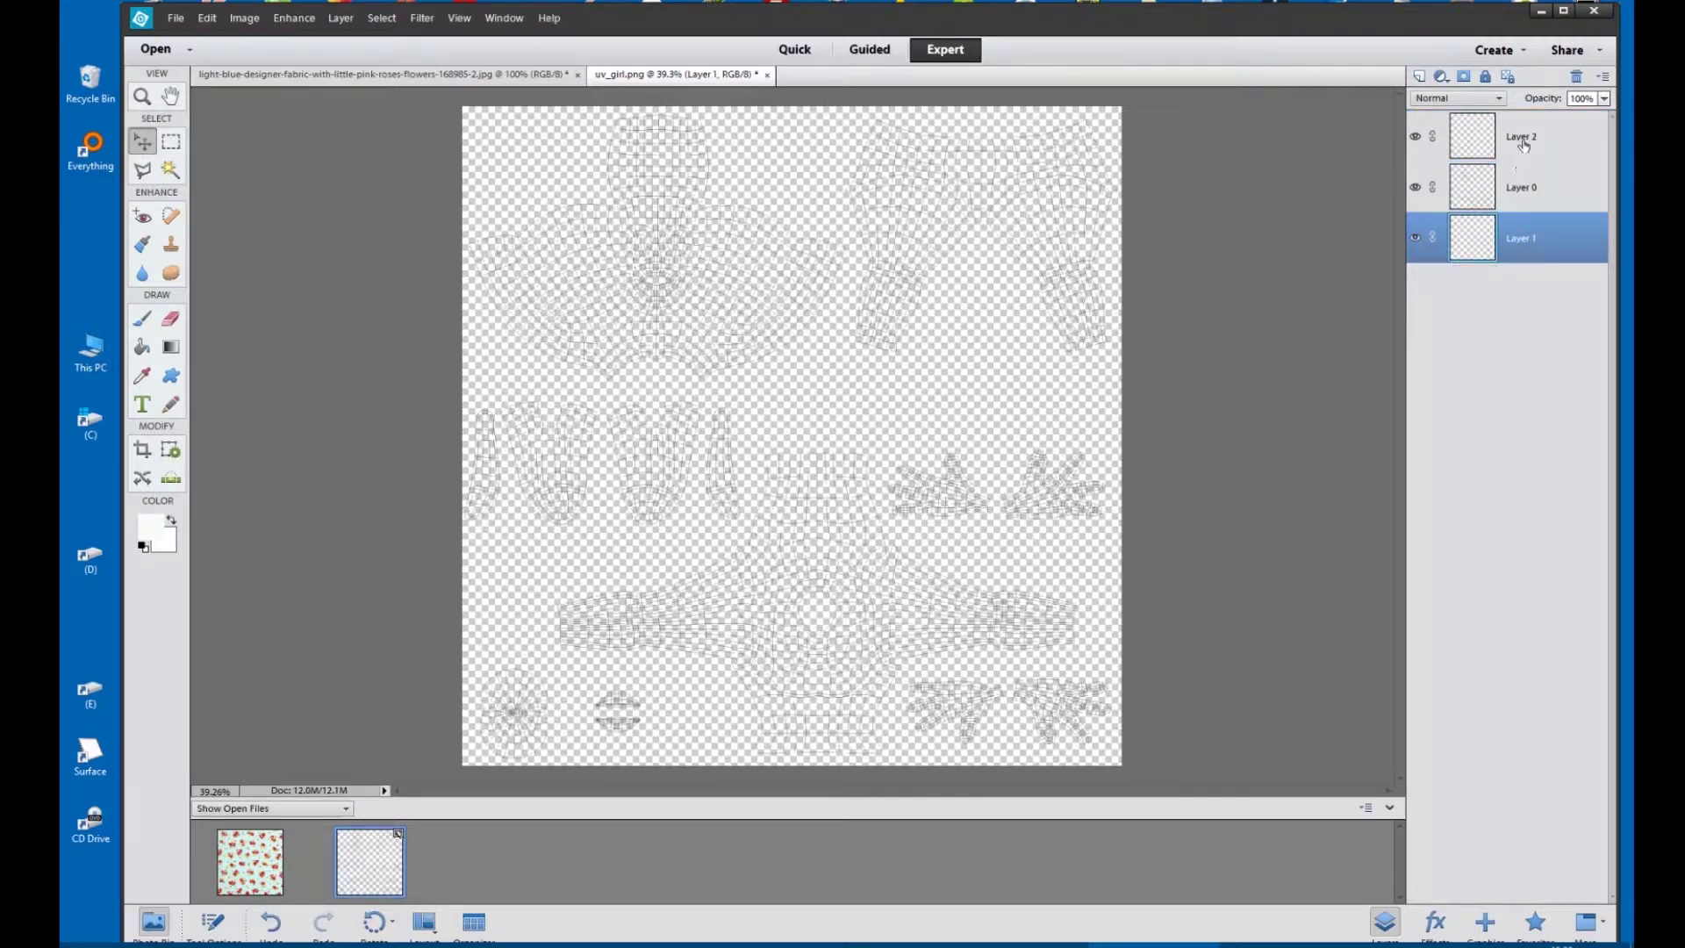
pyautogui.moveTo(1522, 140); pyautogui.dragTo(1567, 288)
# Fill Layer 2 with white using the Paint Bucket
pyautogui.click(1417, 138)
pyautogui.click(1416, 138)
pyautogui.click(141, 347)
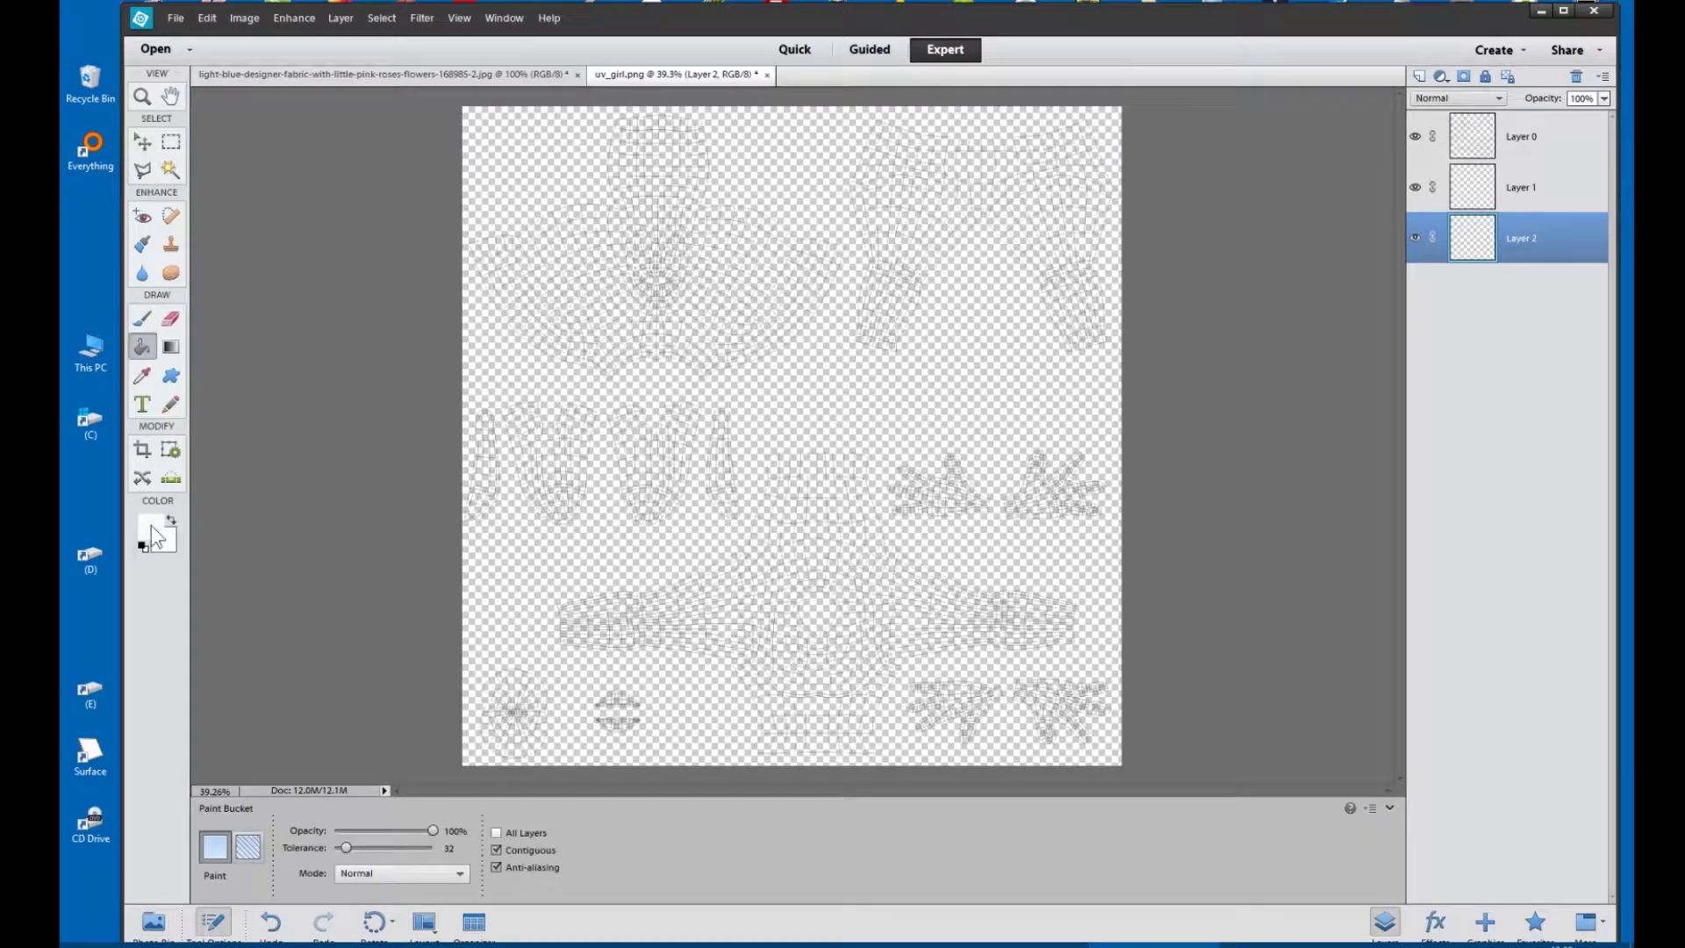
pyautogui.click(1000, 308)
# Rename the wireframe layer Layer 0 to NET
pyautogui.click(1531, 141)
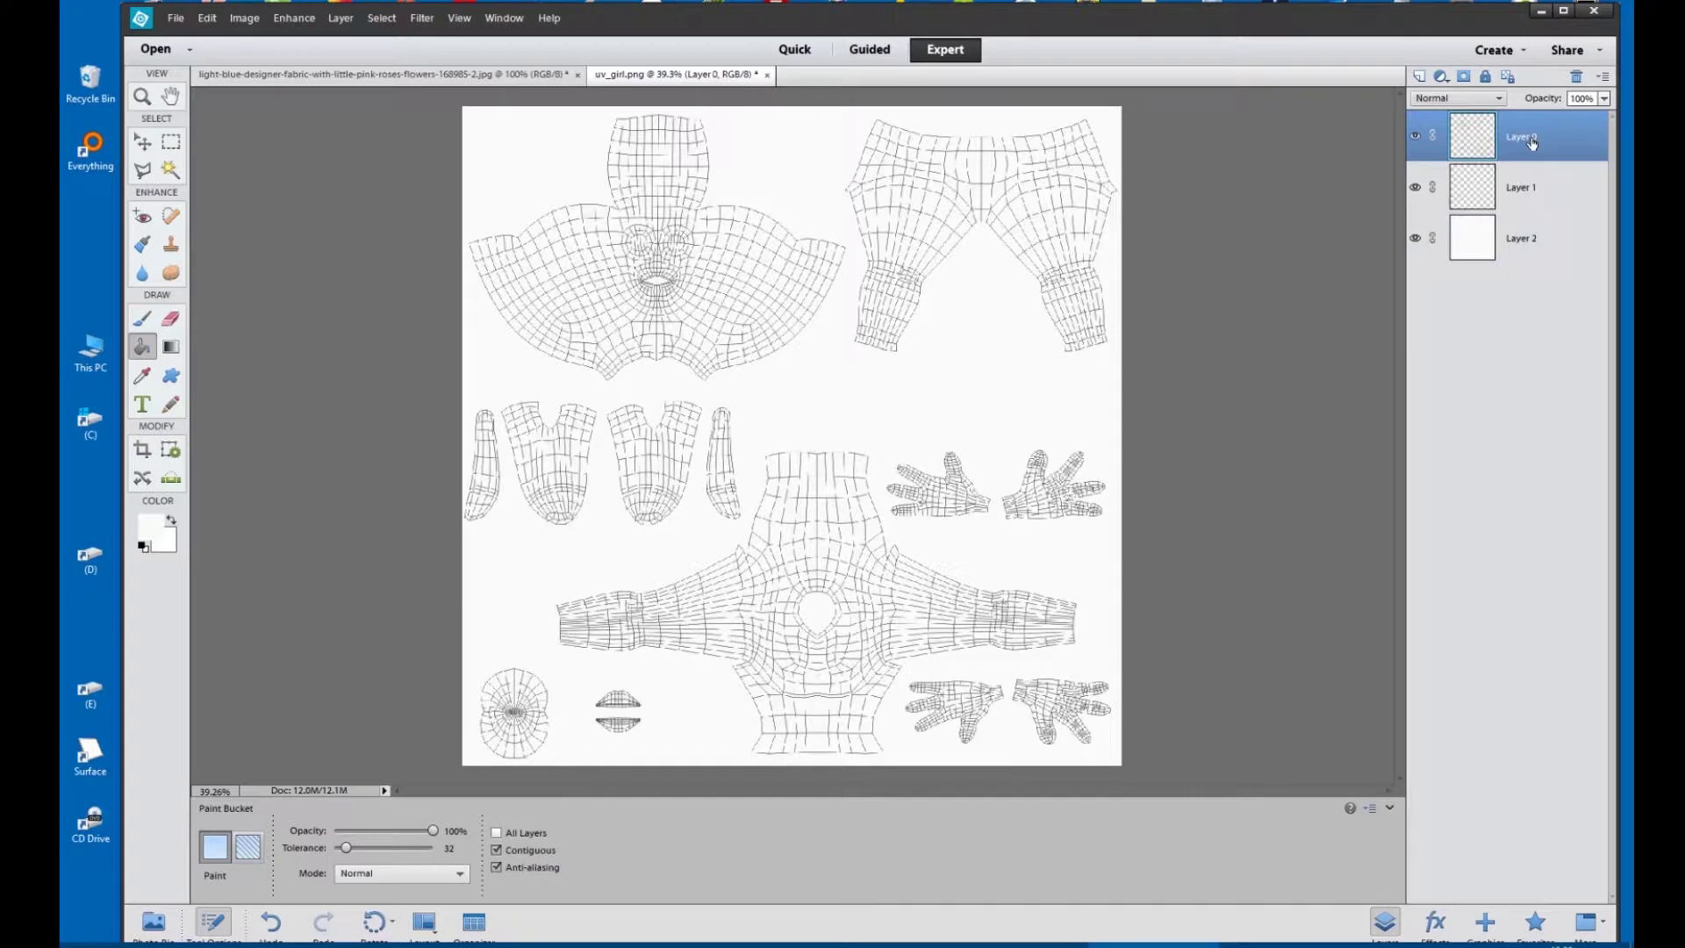
pyautogui.rightClick(1534, 143)
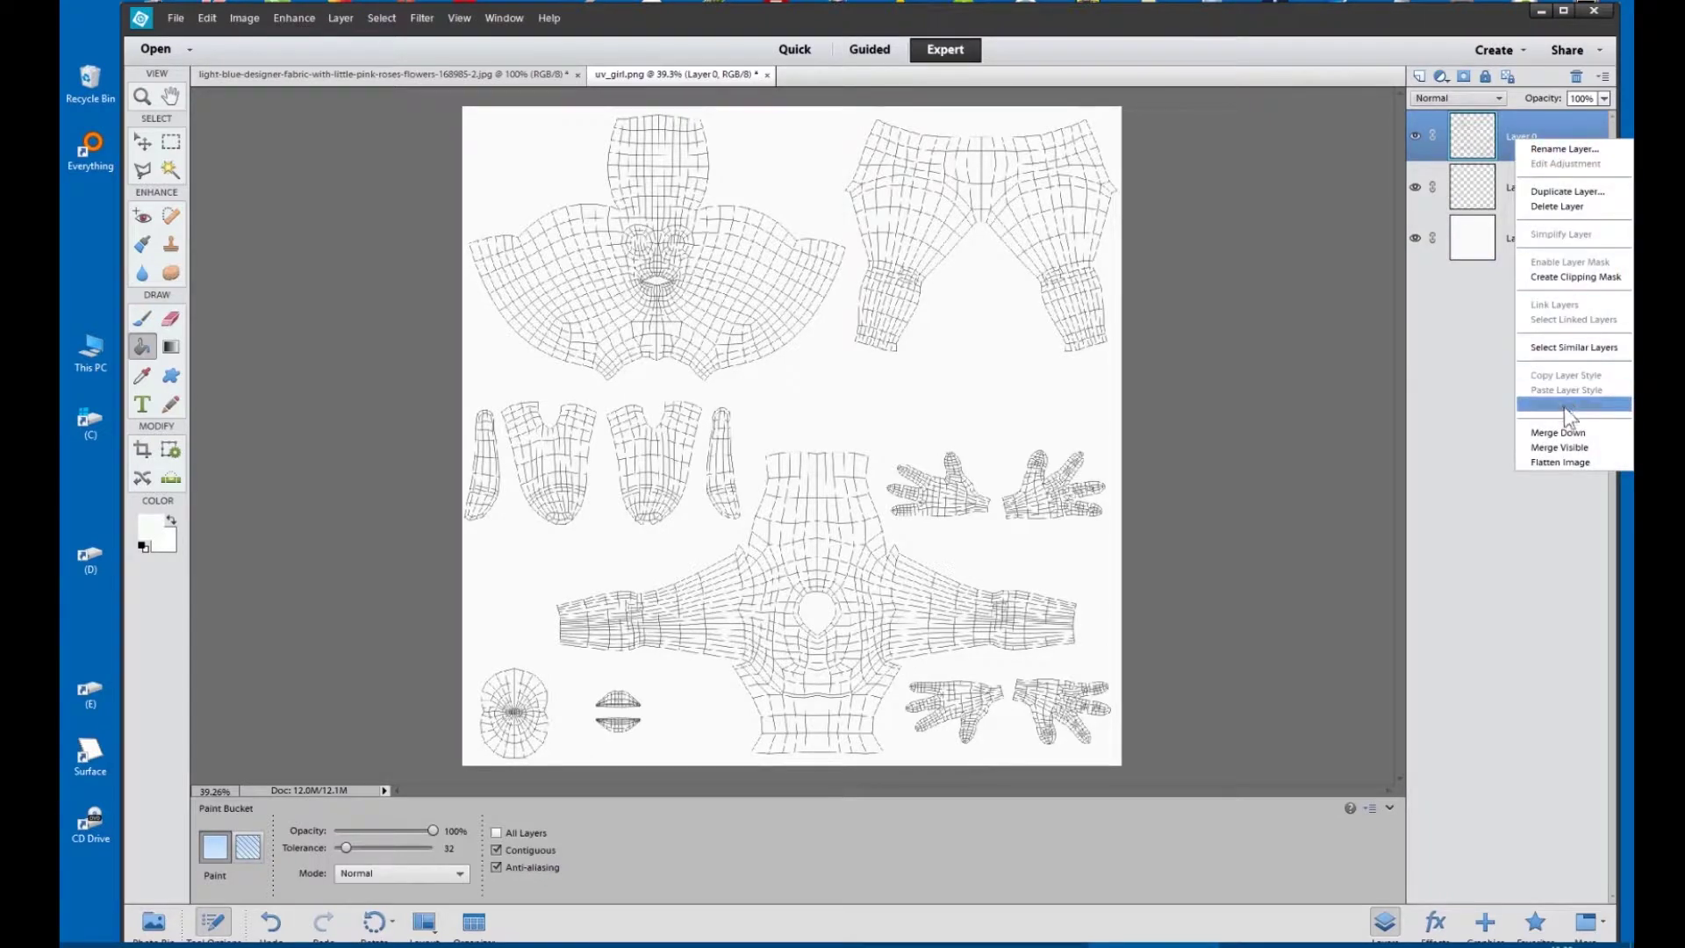
pyautogui.click(1566, 149)
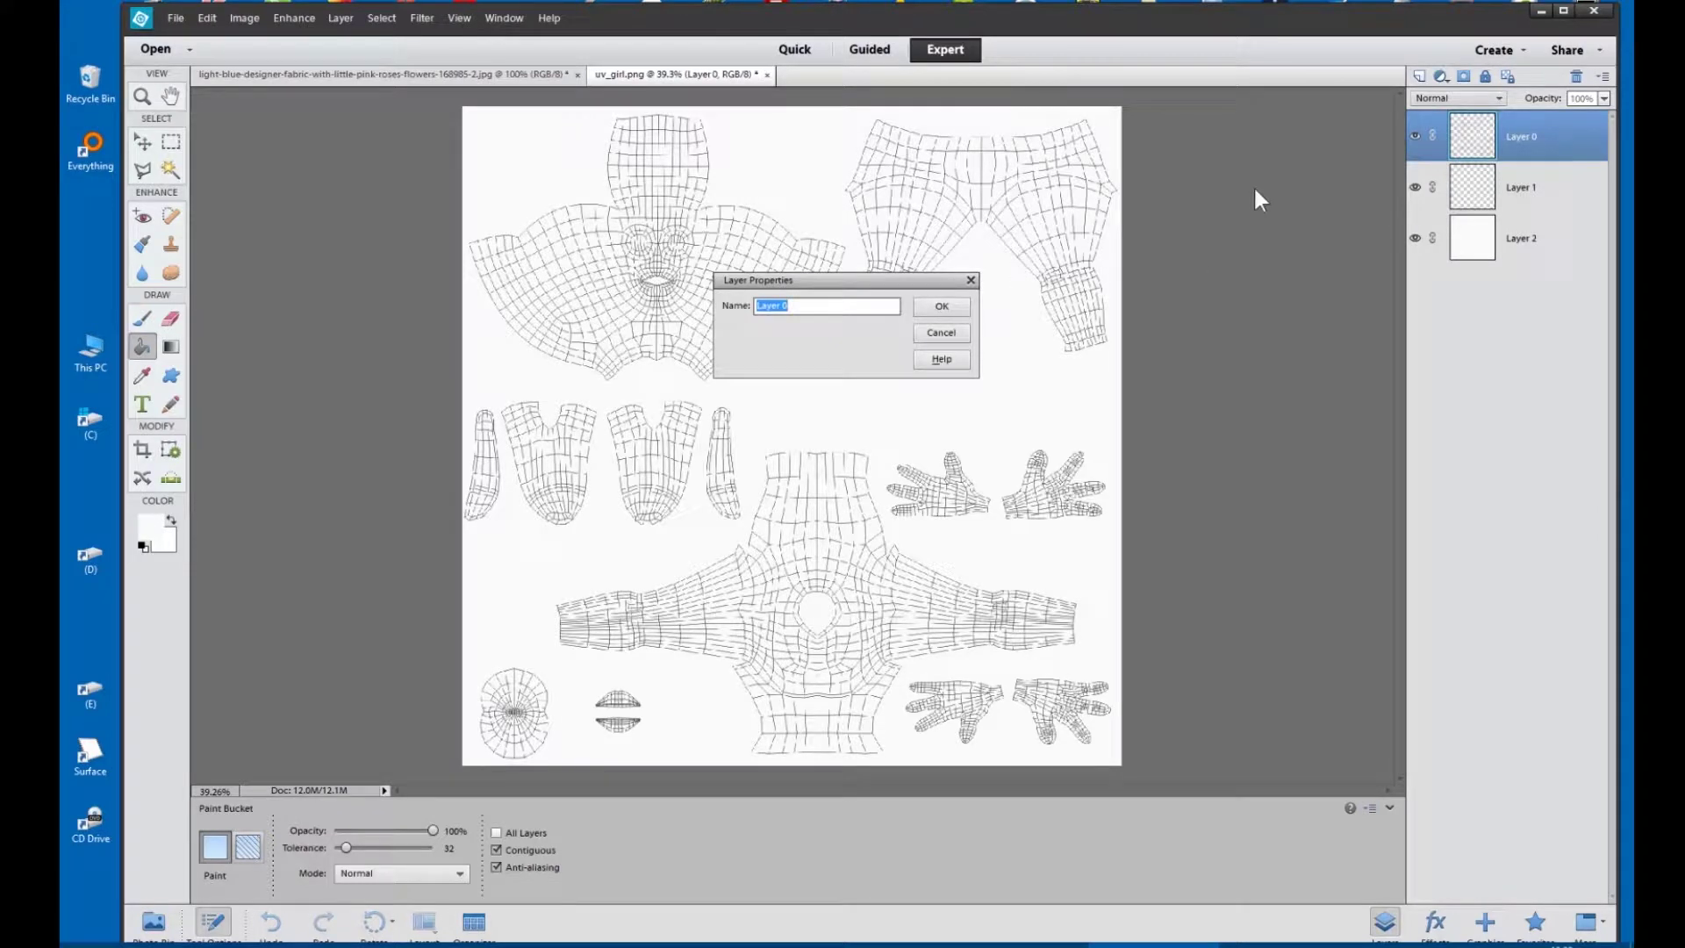
pyautogui.write('NE')
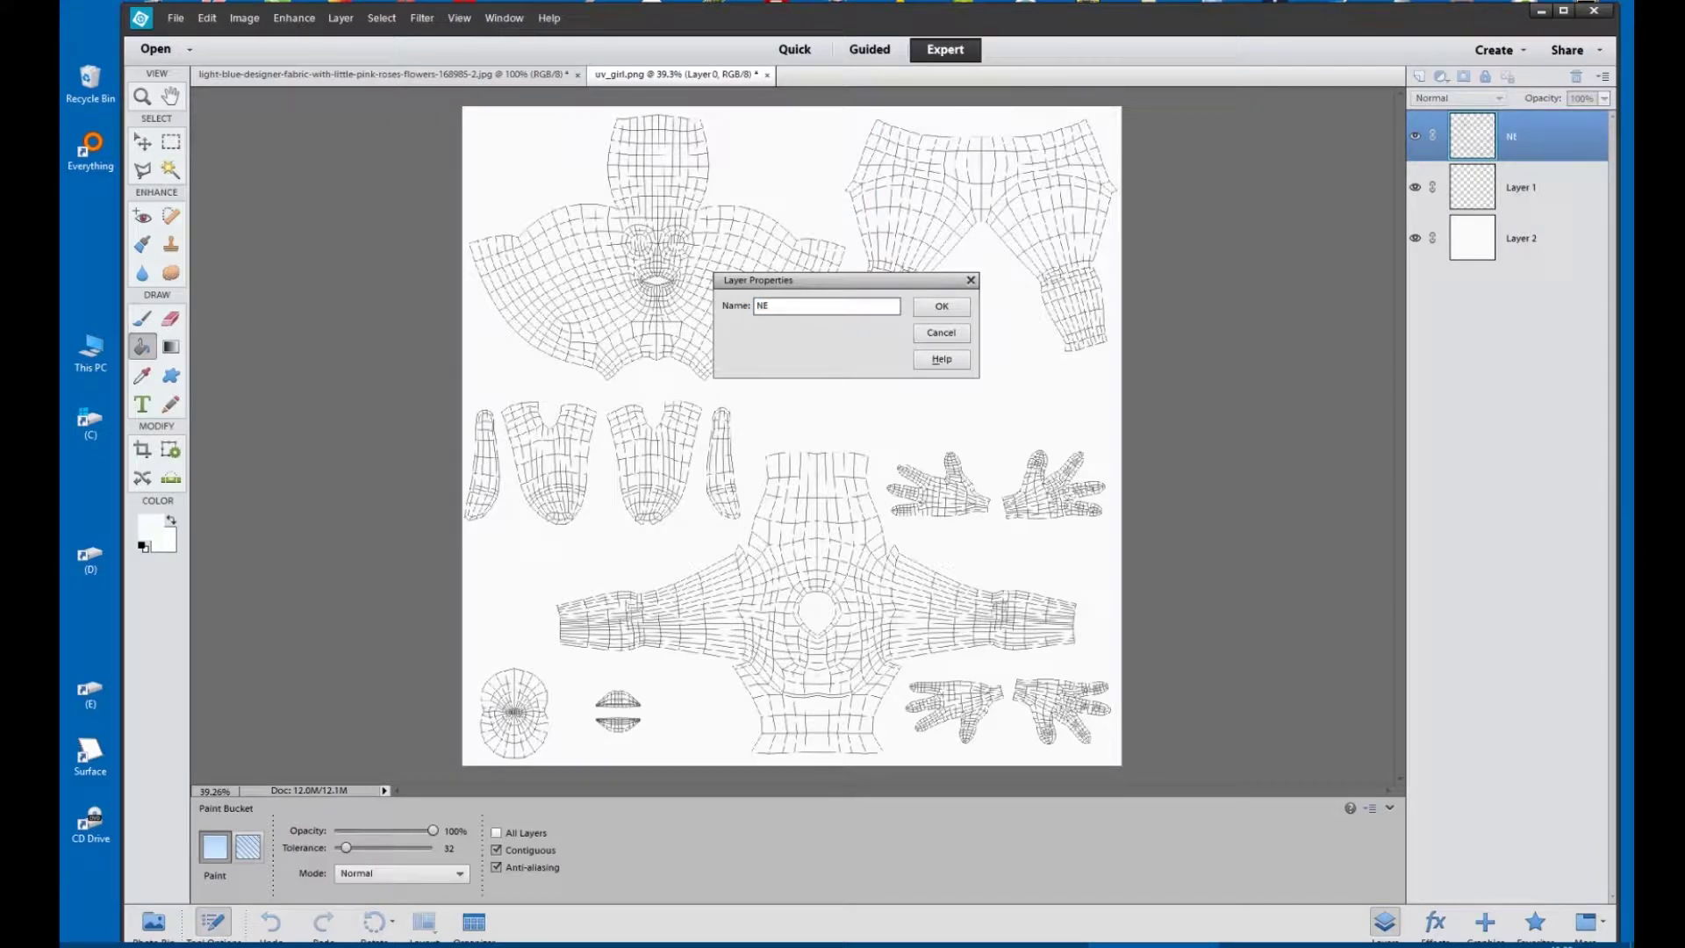
pyautogui.write('T')
pyautogui.click(951, 304)
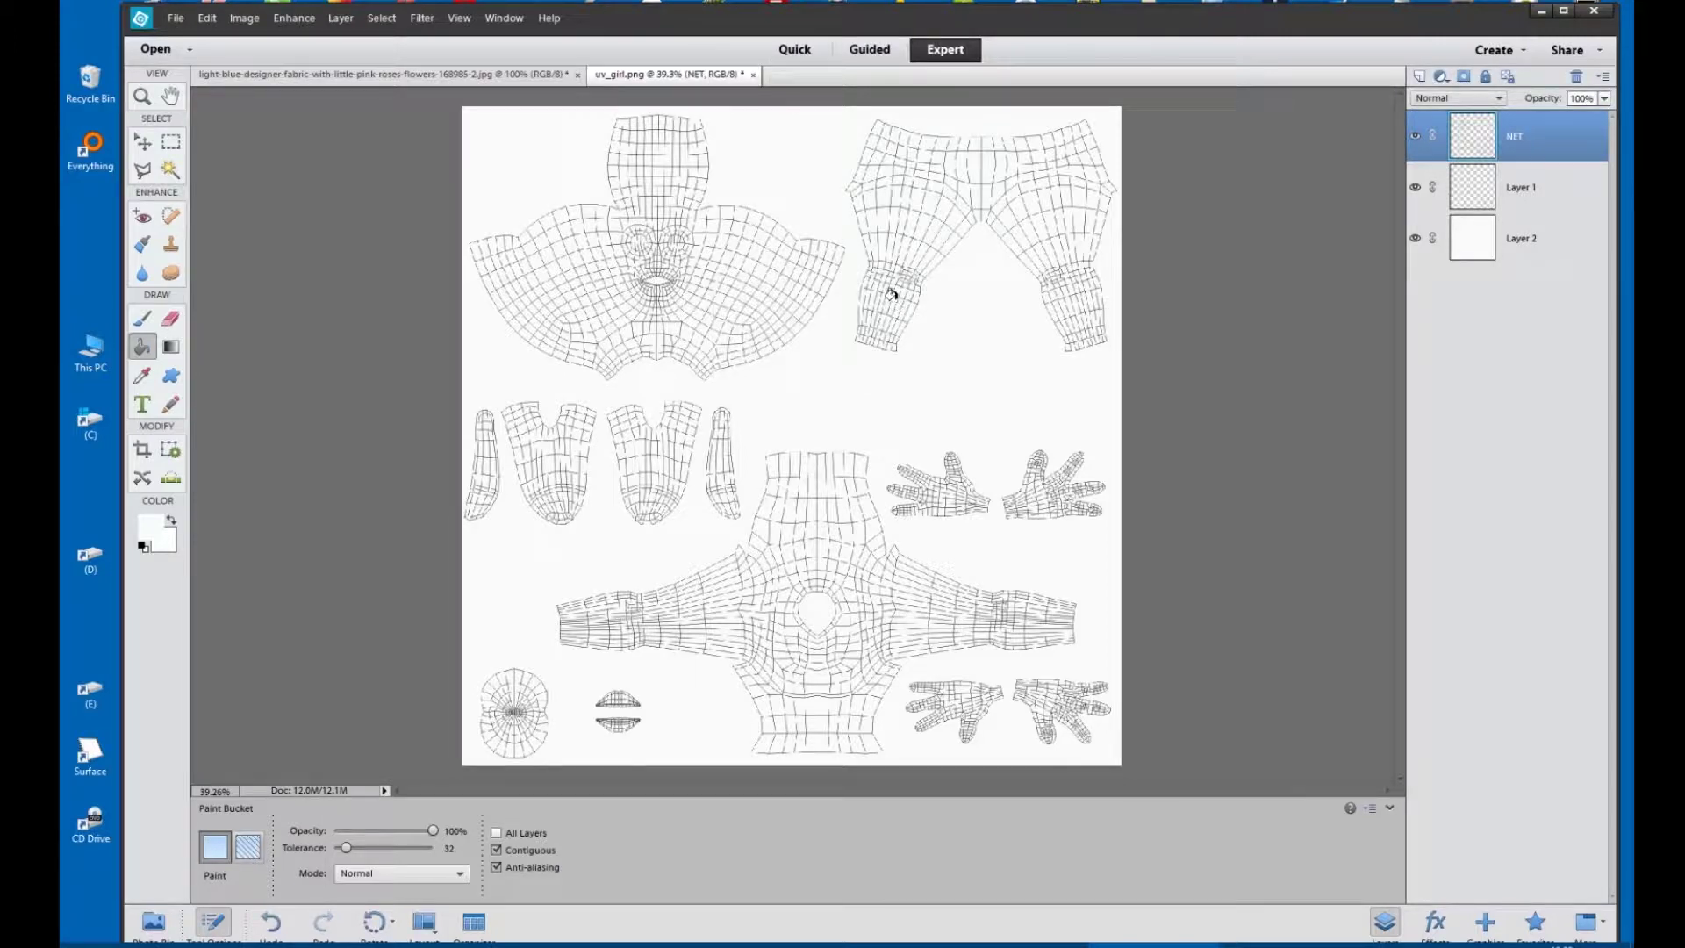
# Select all of the rose fabric image and copy it
pyautogui.click(349, 77)
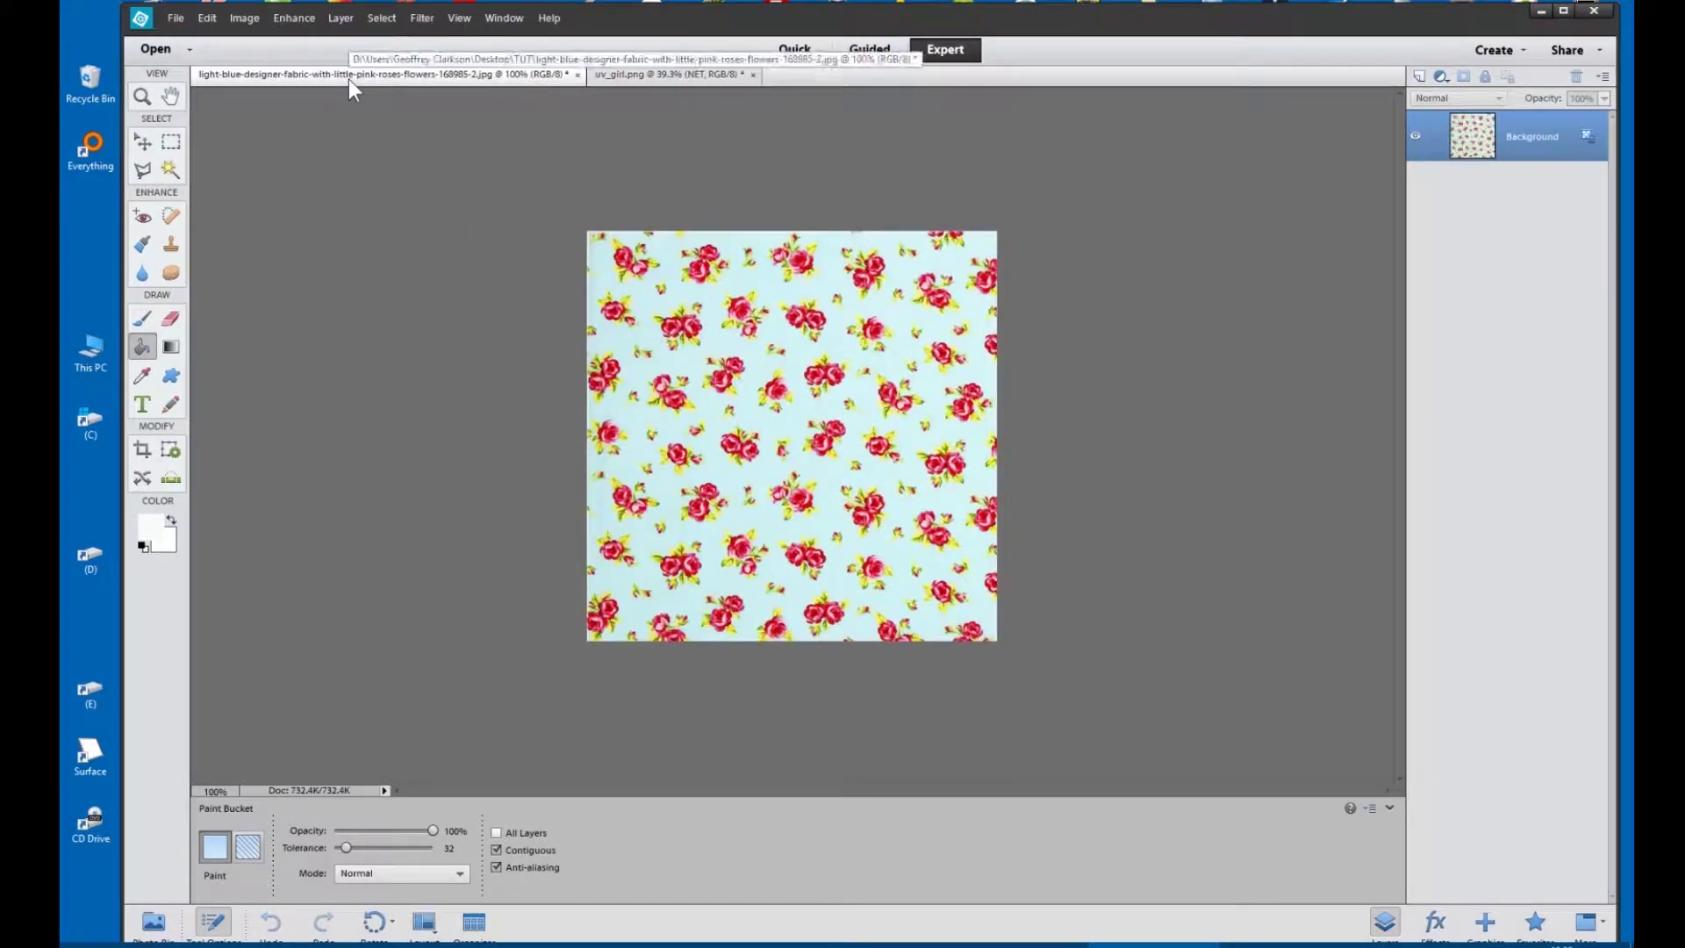
pyautogui.click(382, 17)
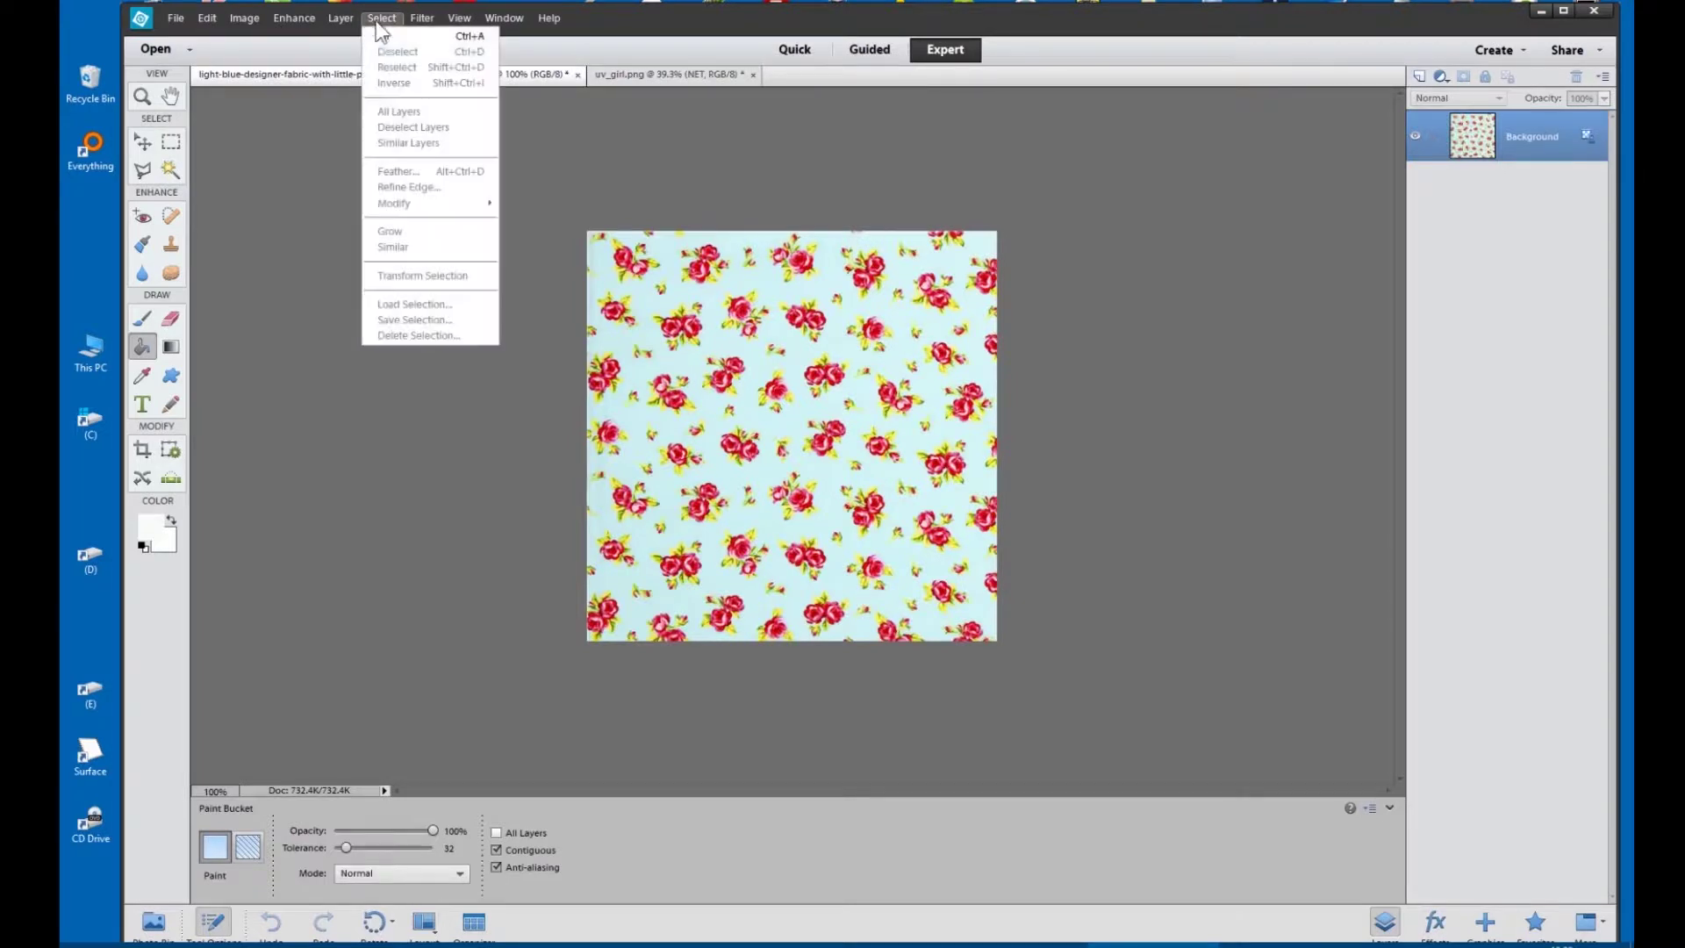
pyautogui.click(382, 37)
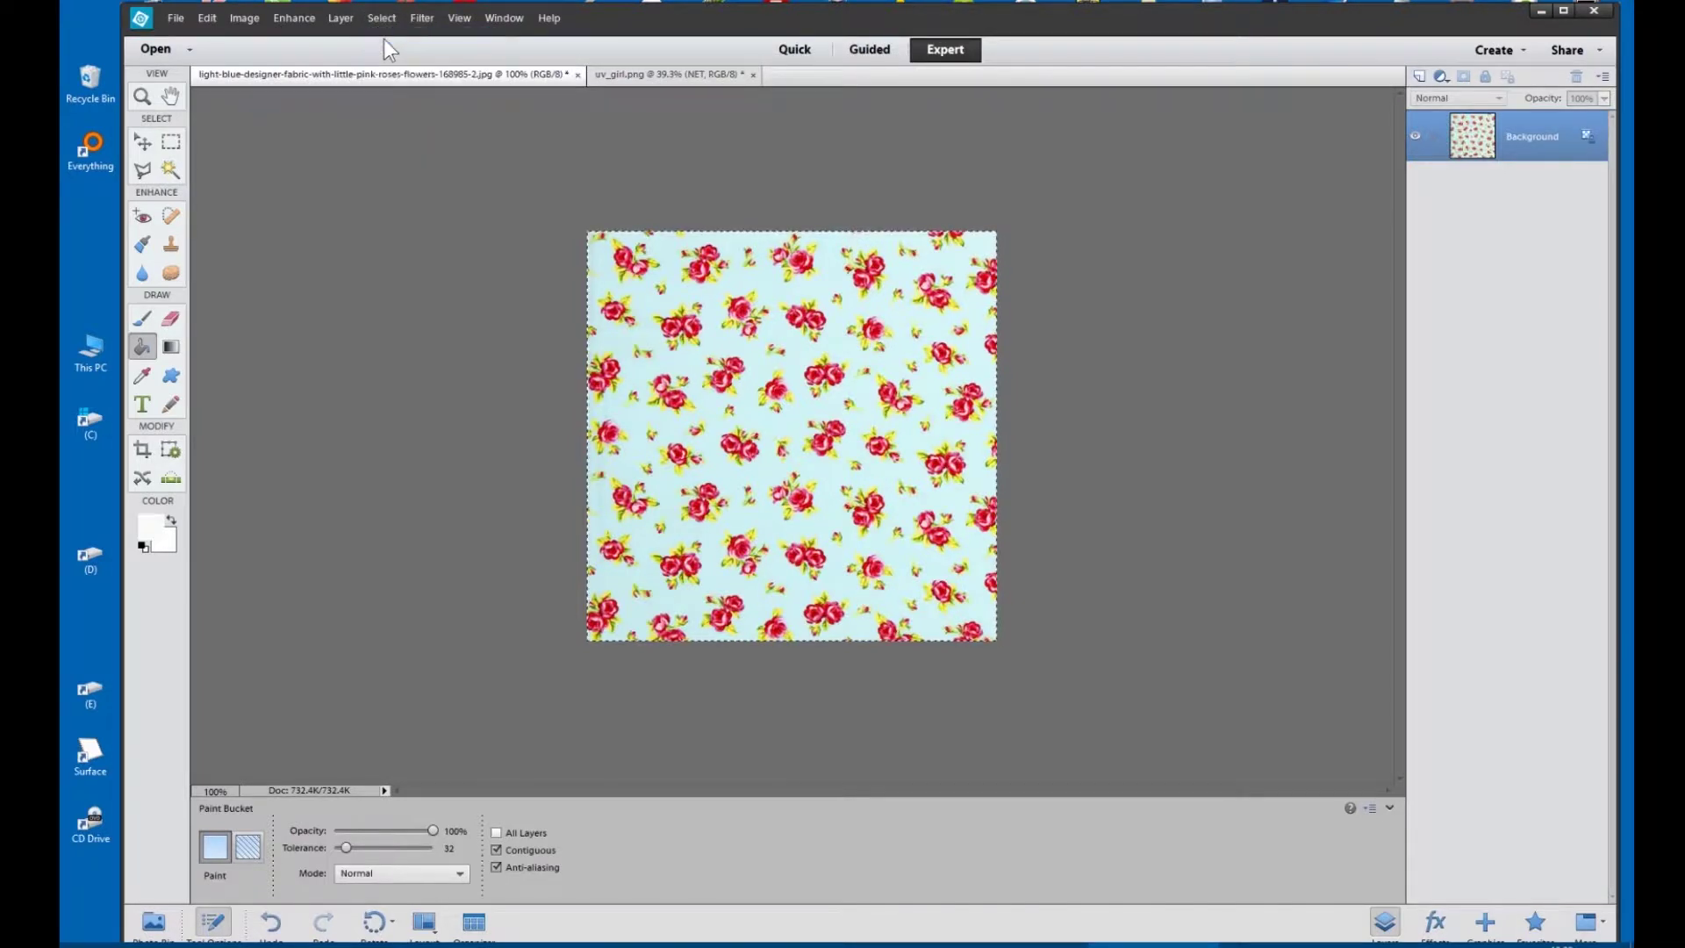
pyautogui.click(208, 17)
pyautogui.click(250, 110)
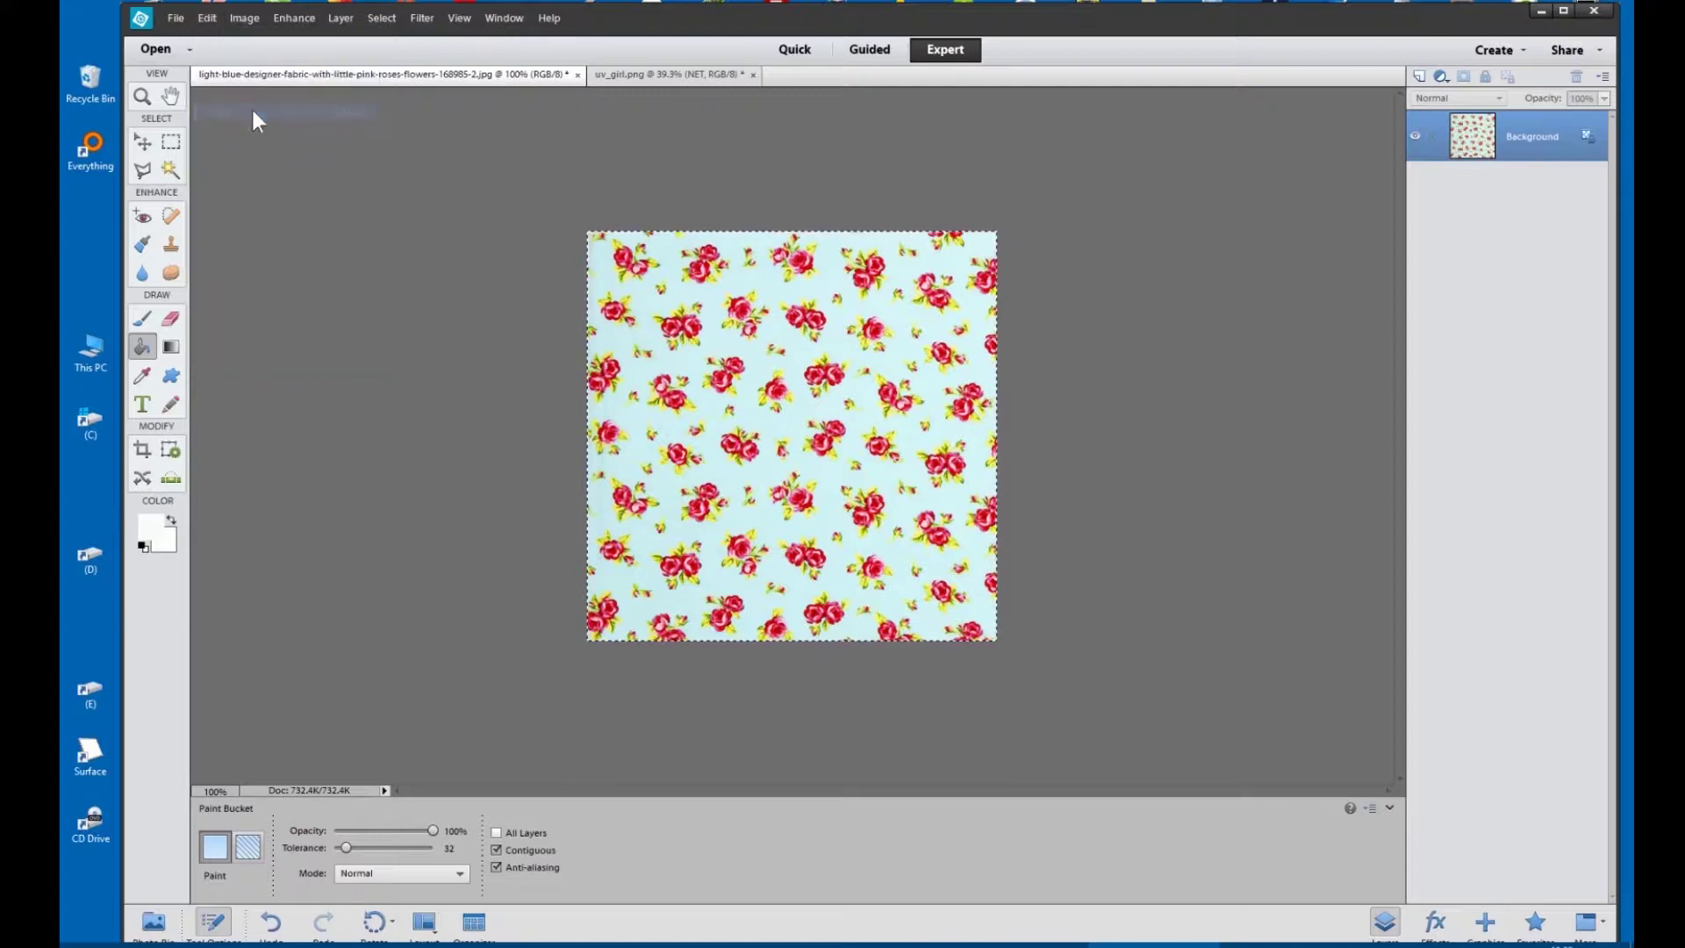
# Paste the fabric into uv_girl.png above Layer 1 and move it over the torso
pyautogui.click(624, 72)
pyautogui.click(1529, 198)
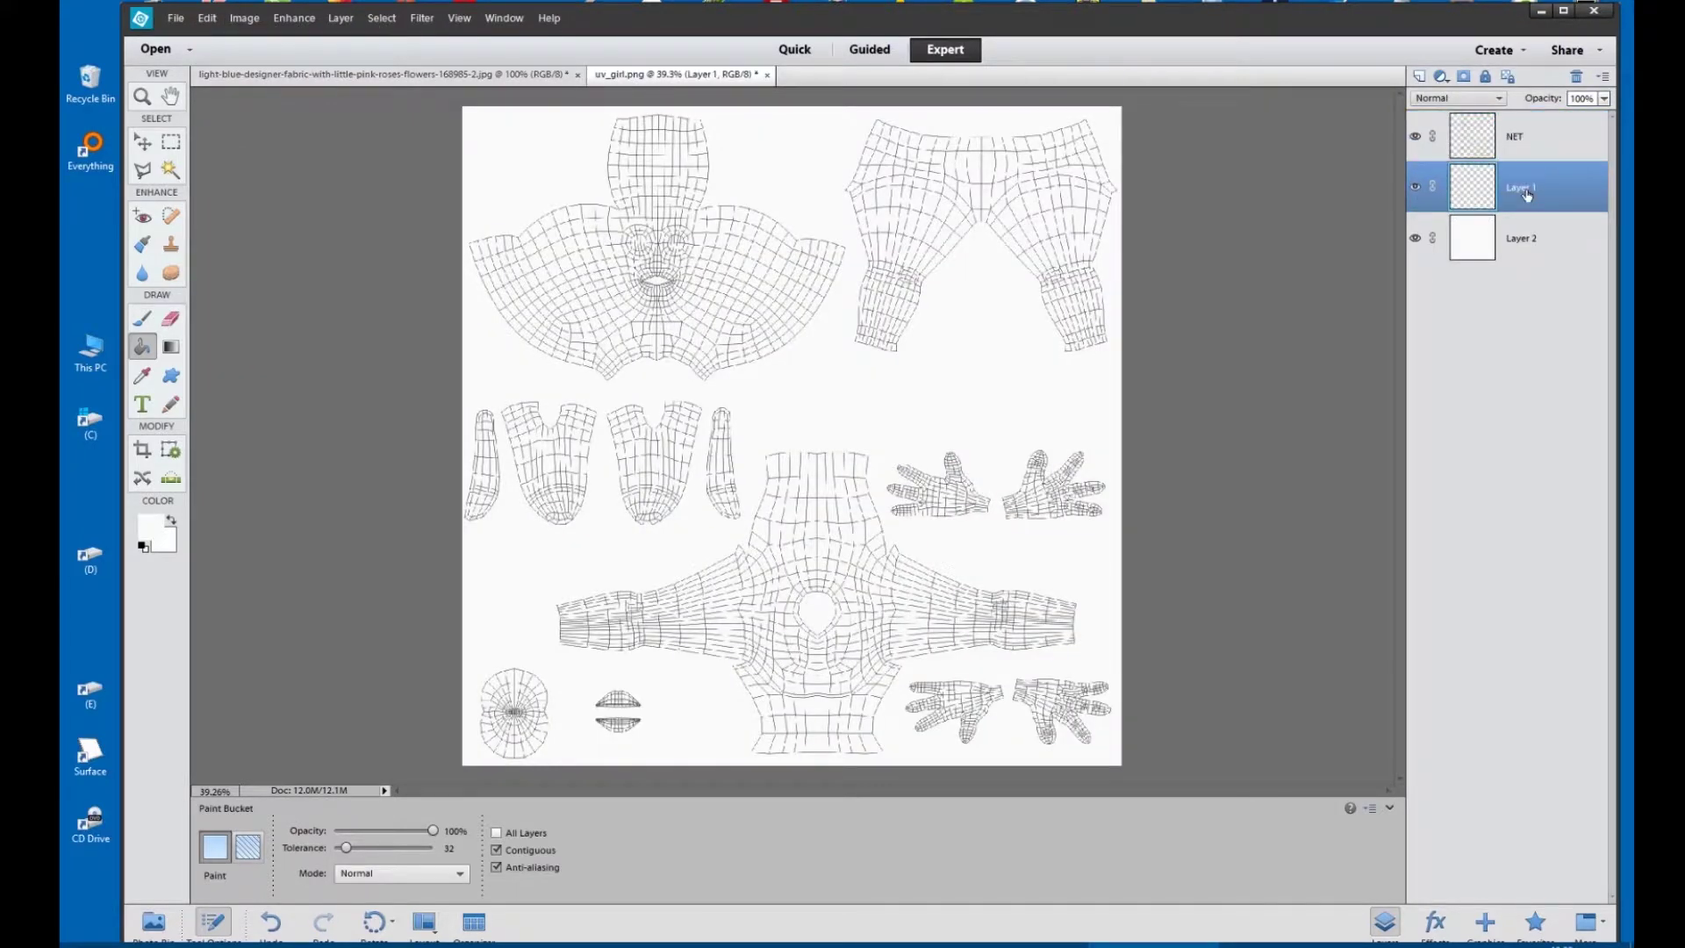
pyautogui.click(208, 18)
pyautogui.click(245, 142)
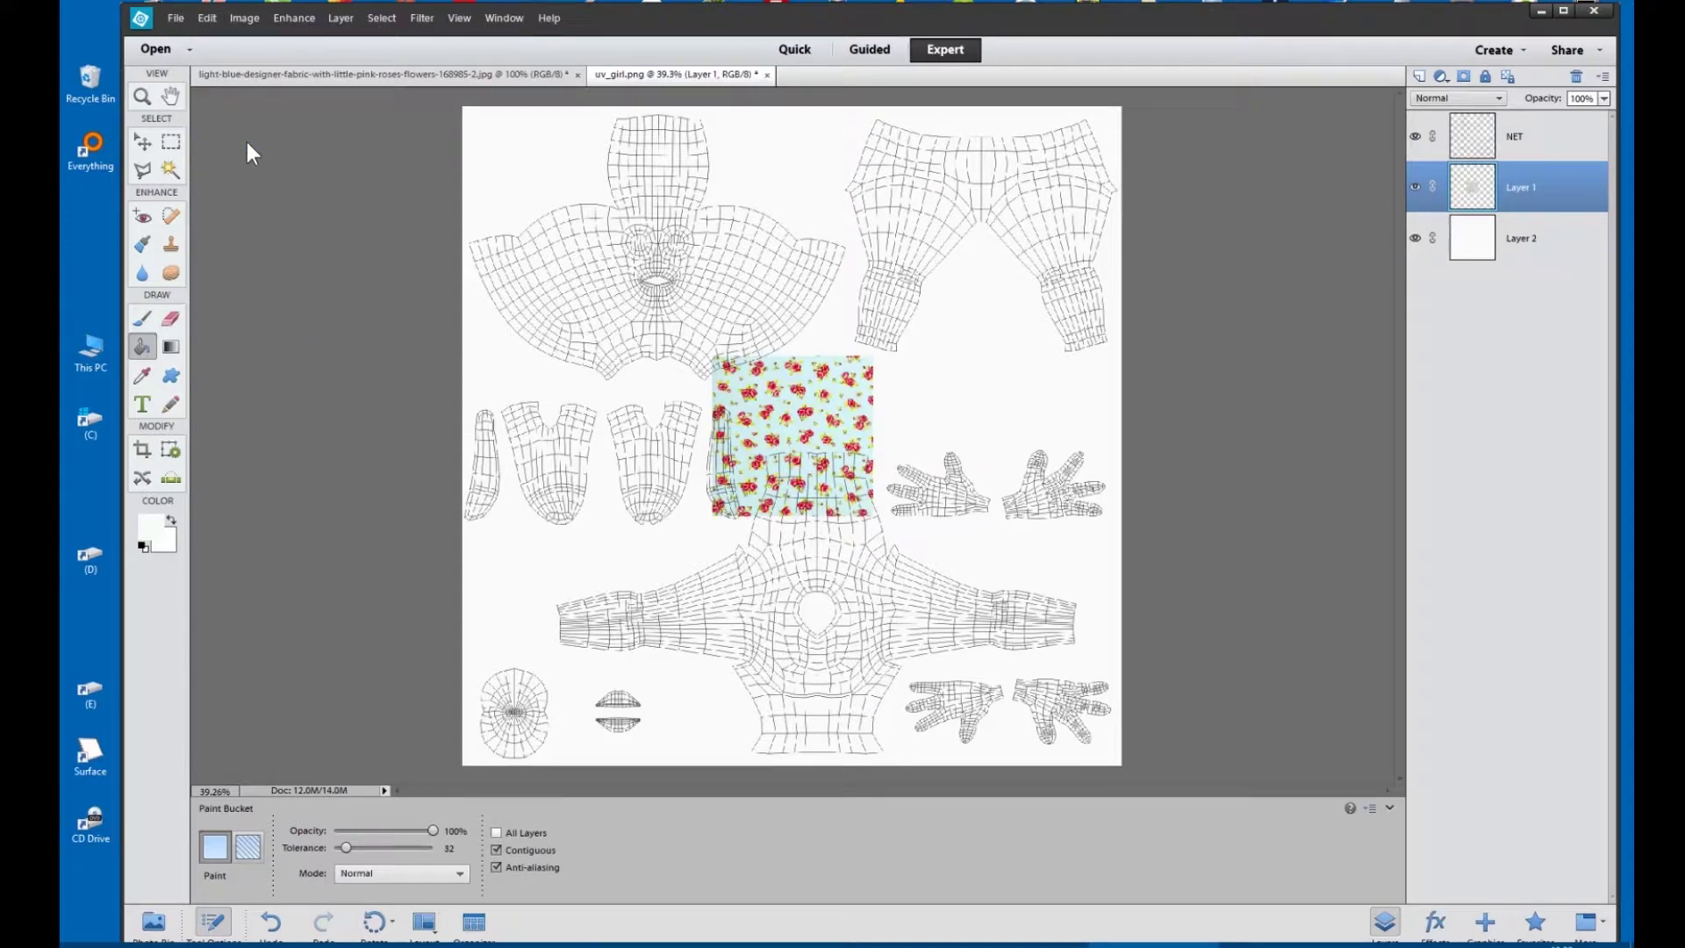
pyautogui.click(144, 145)
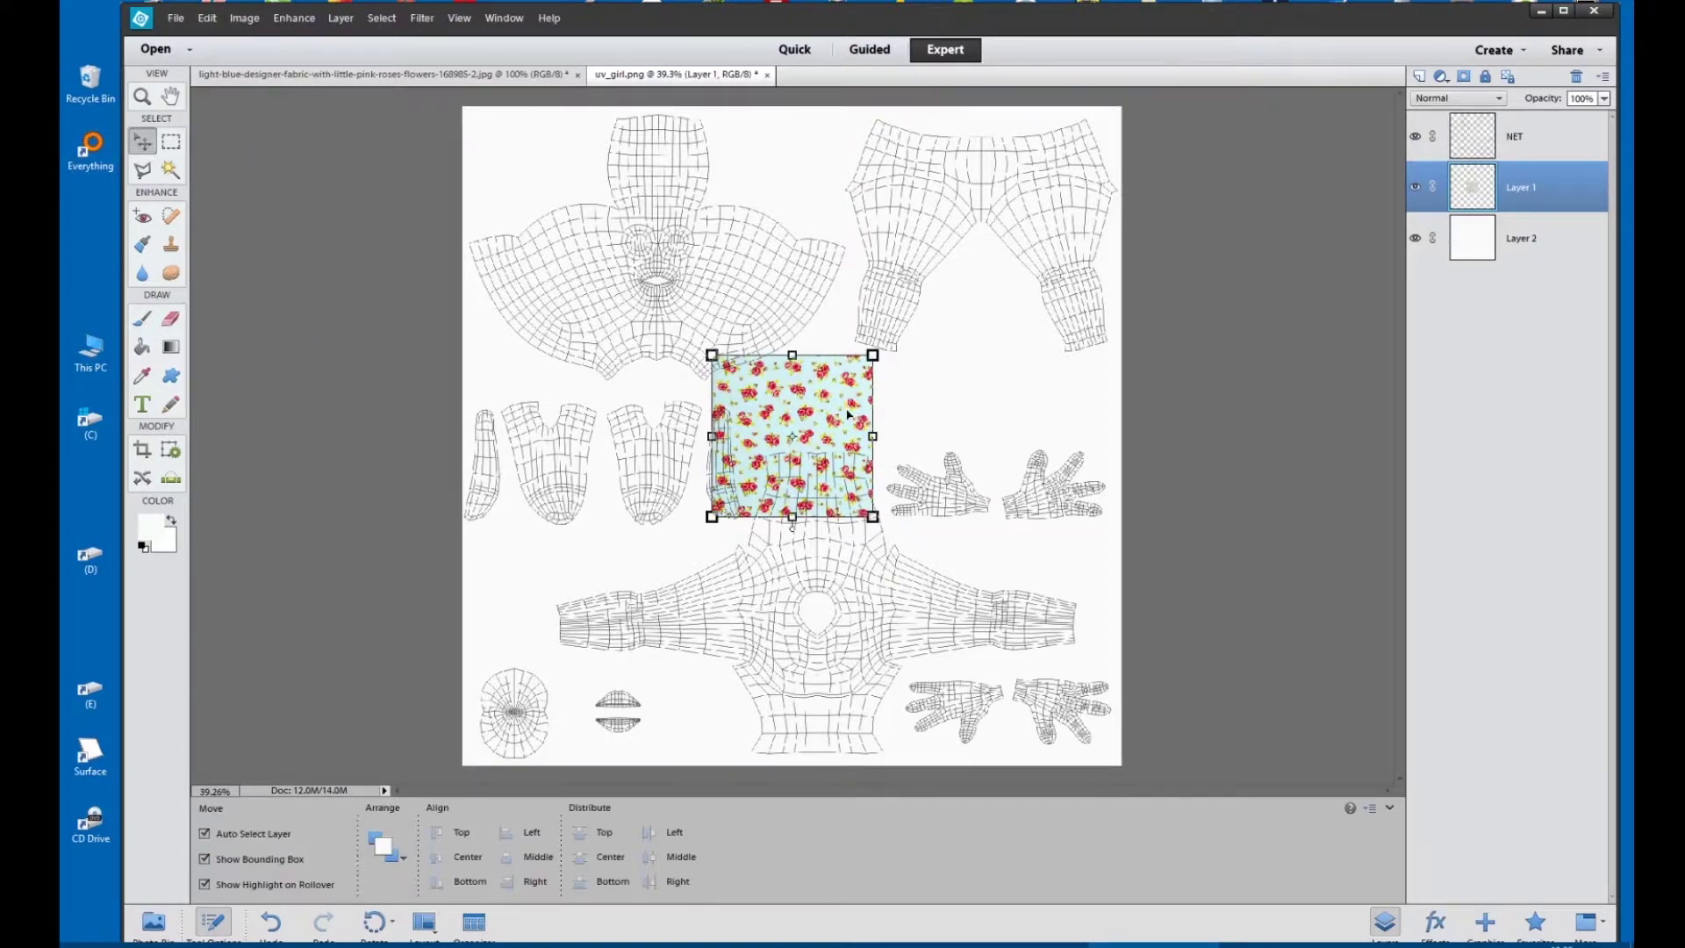
pyautogui.moveTo(846, 413); pyautogui.dragTo(871, 500)
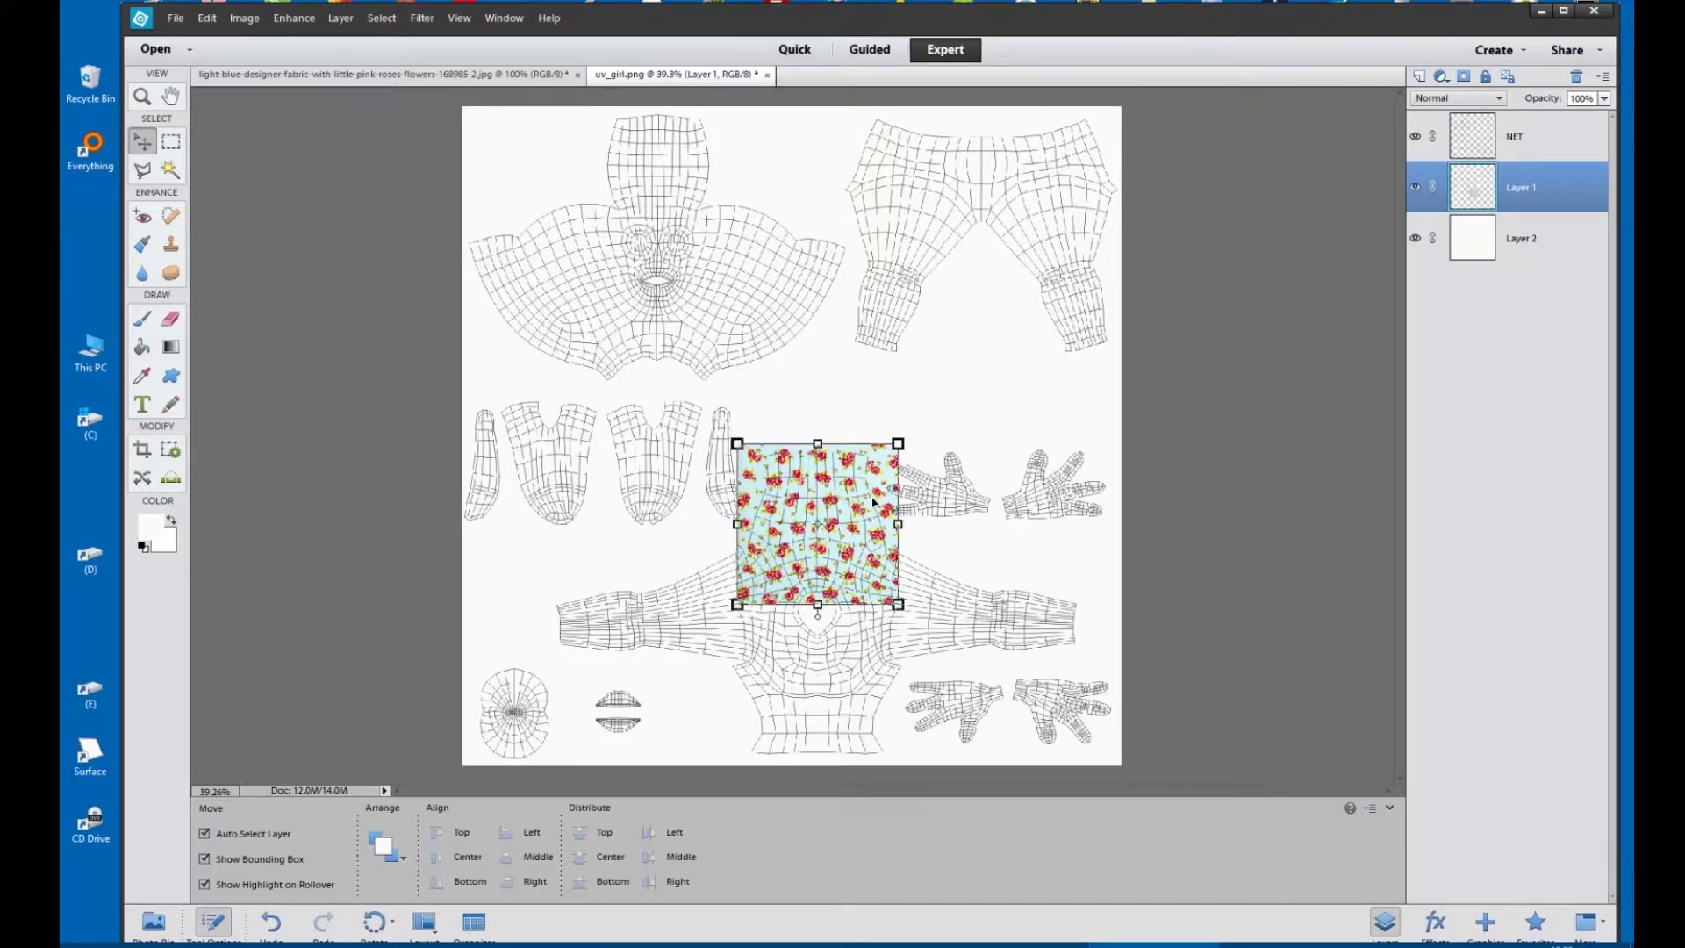
# Paste fabric copies below the torso patch and over the right arm, keeping them under NET
pyautogui.click(1290, 448)
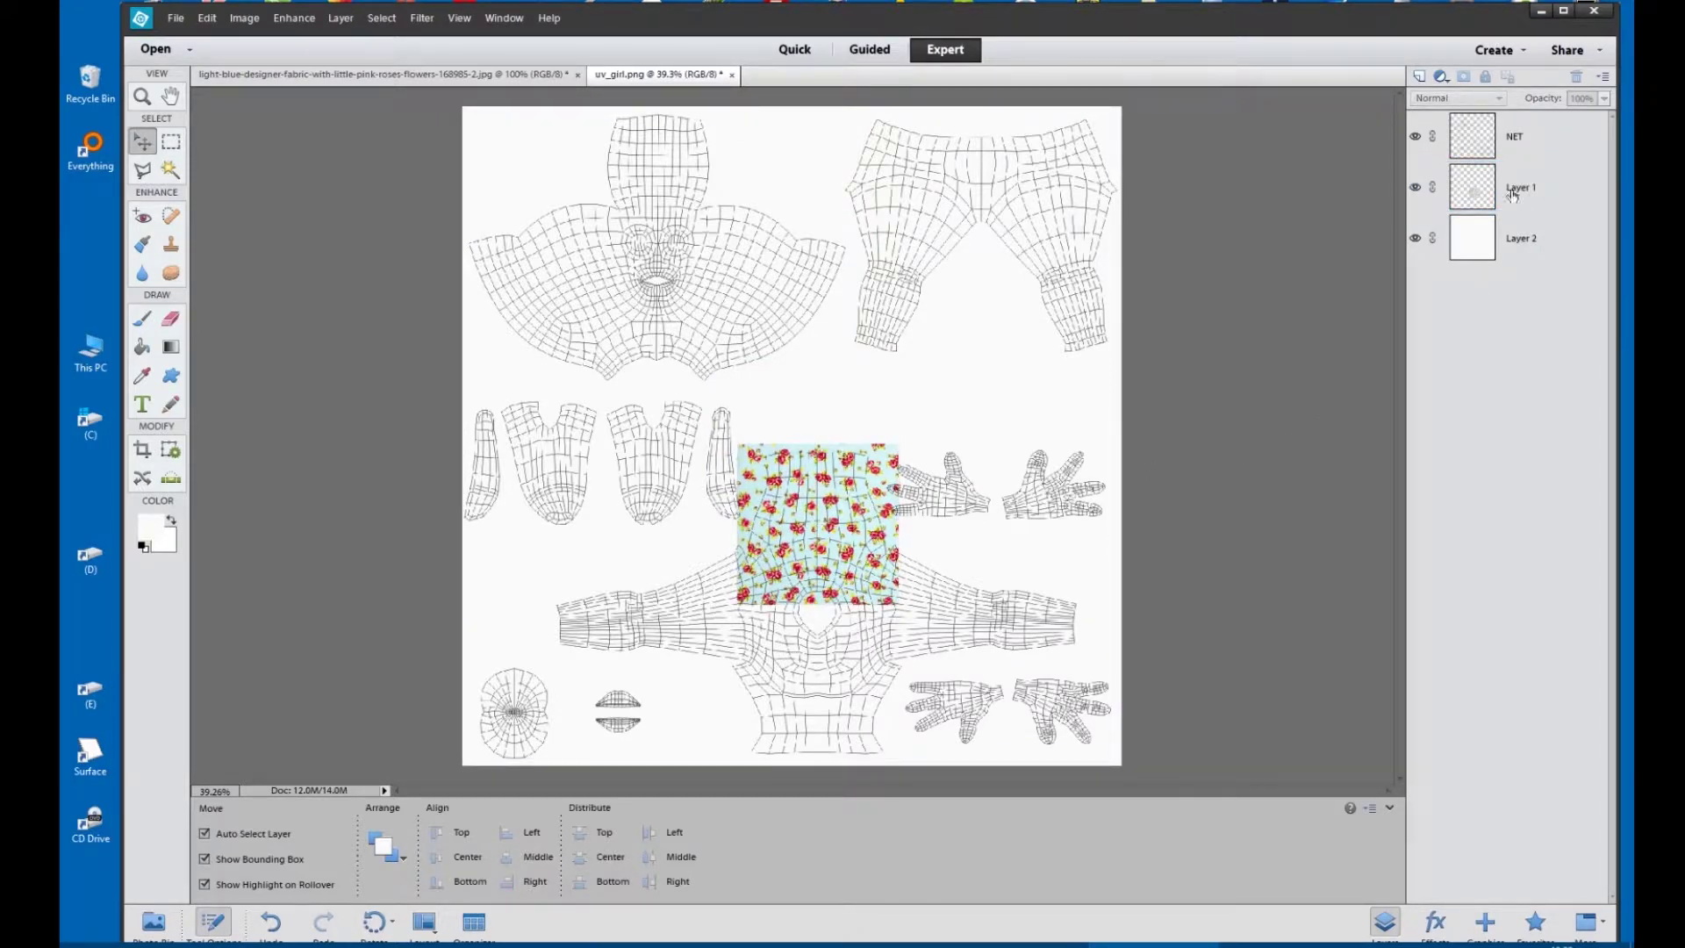
pyautogui.click(1536, 198)
pyautogui.hotkey('ctrl', 'v')
pyautogui.moveTo(834, 416); pyautogui.dragTo(845, 647)
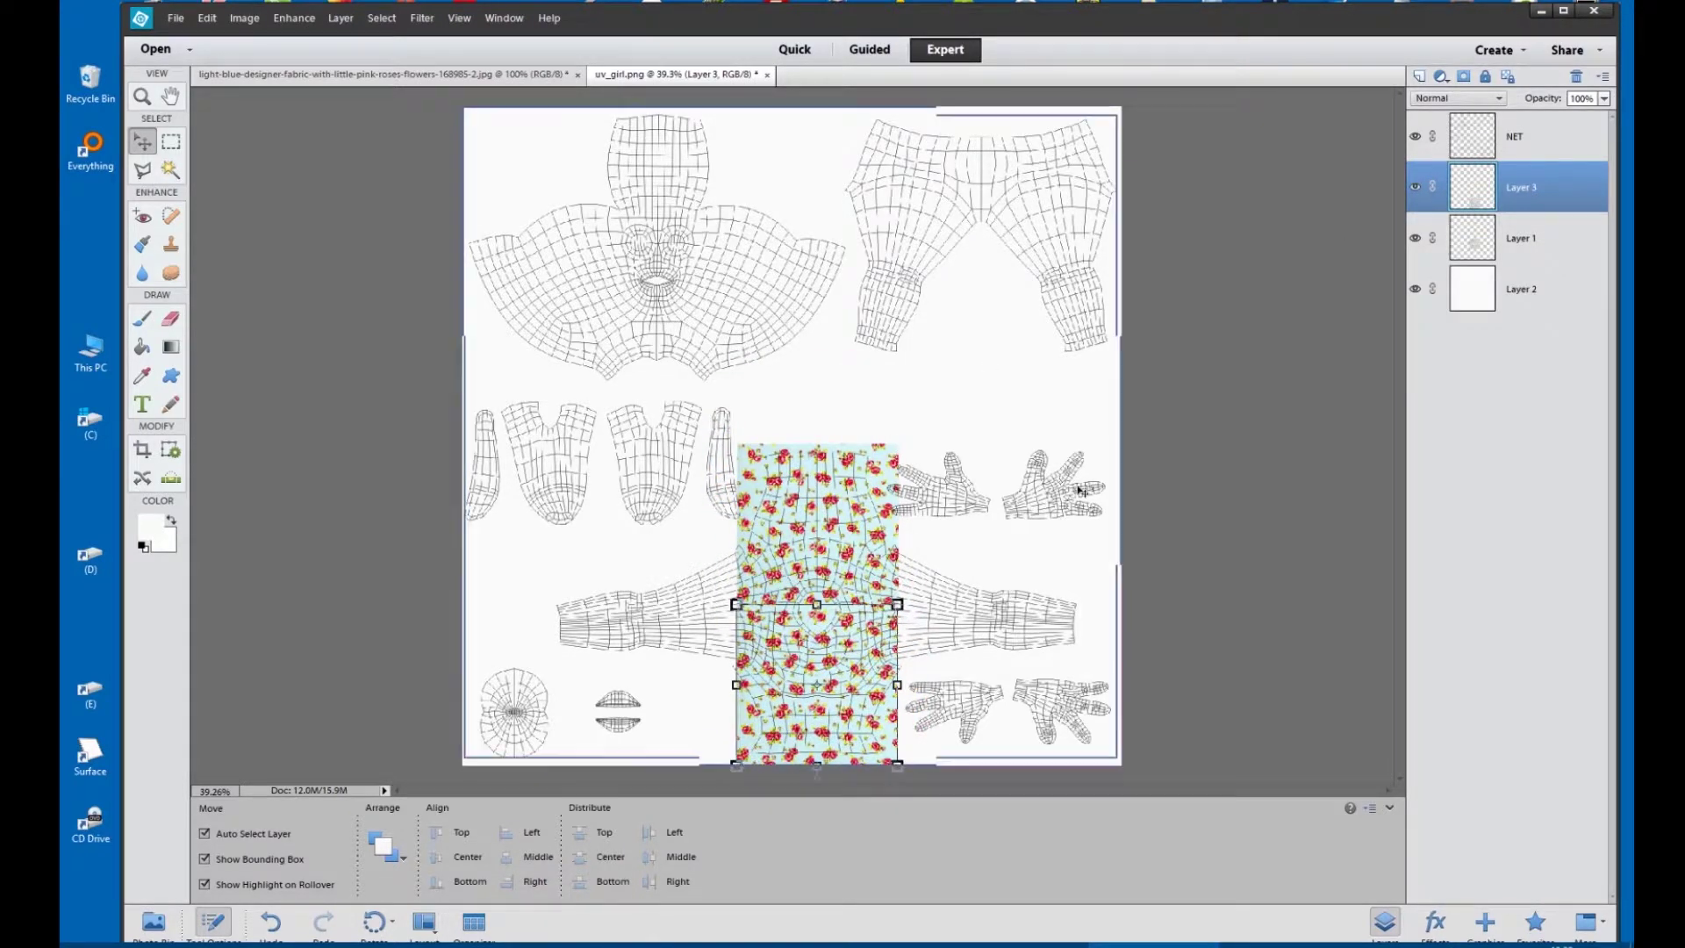
pyautogui.click(1249, 523)
pyautogui.hotkey('ctrl', 'v')
pyautogui.moveTo(791, 436); pyautogui.dragTo(976, 617)
pyautogui.moveTo(1473, 139); pyautogui.dragTo(1464, 199)
# Paste more fabric copies over the left arm, leg area and right leg
pyautogui.hotkey('ctrl', 'v')
pyautogui.moveTo(792, 398); pyautogui.dragTo(658, 574)
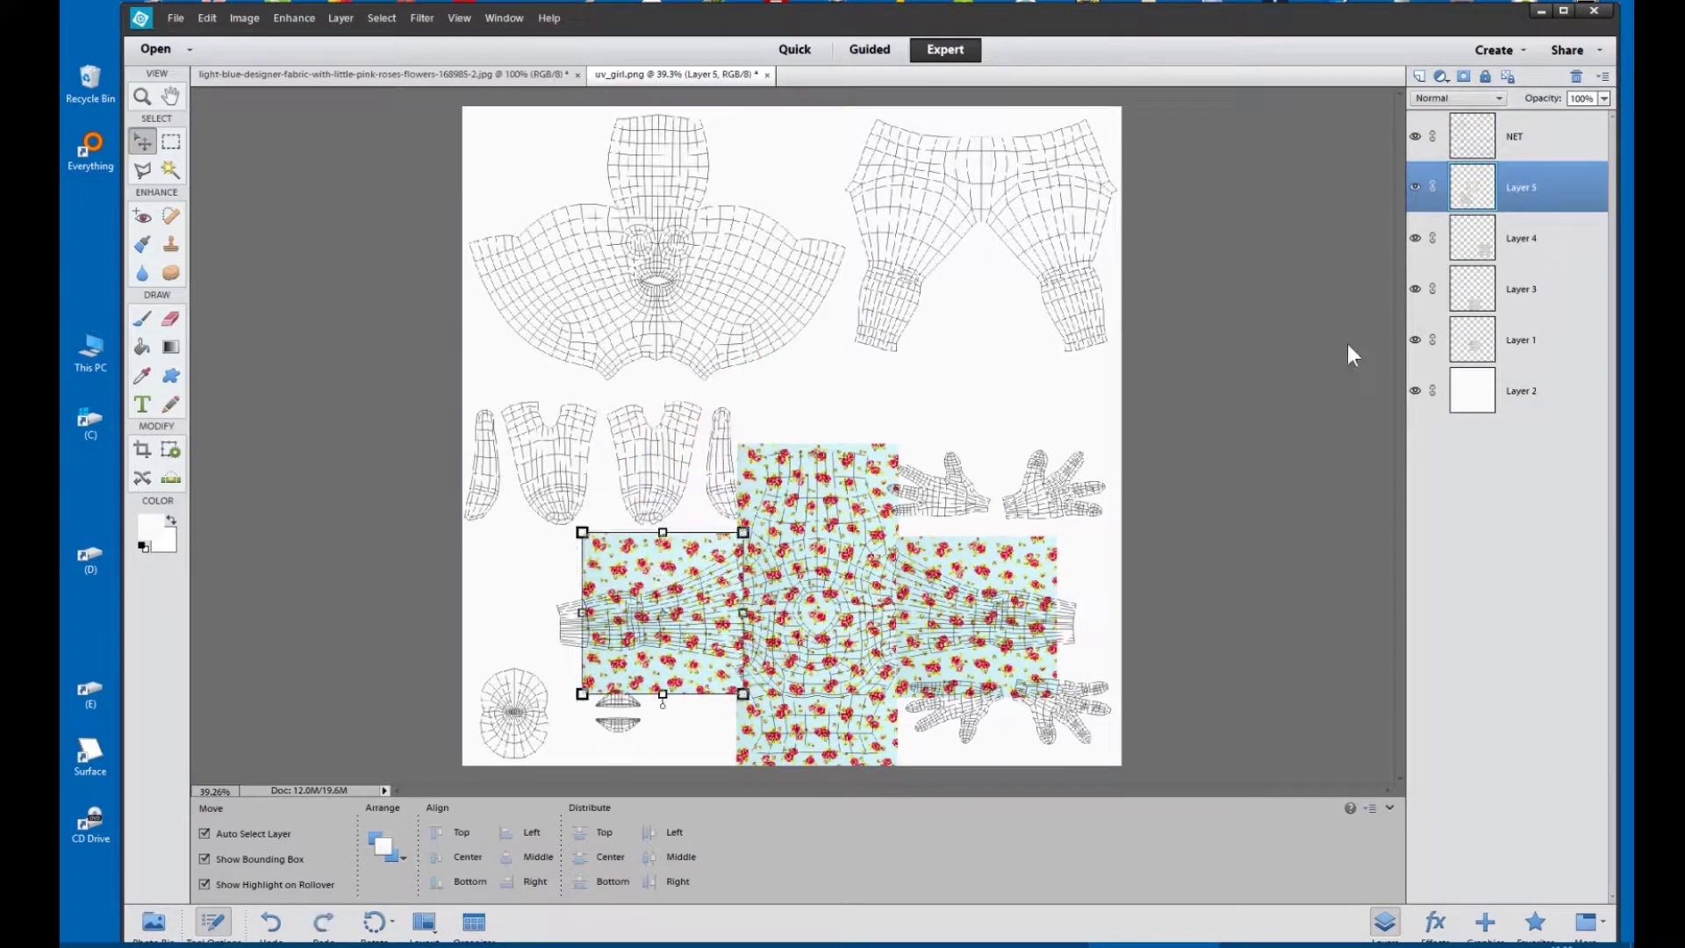
pyautogui.hotkey('ctrl', 'v')
pyautogui.moveTo(777, 409); pyautogui.dragTo(886, 180)
pyautogui.keyDown('ctrl'); pyautogui.click(1558, 193); pyautogui.keyUp('ctrl')
pyautogui.hotkey('ctrl', 'v')
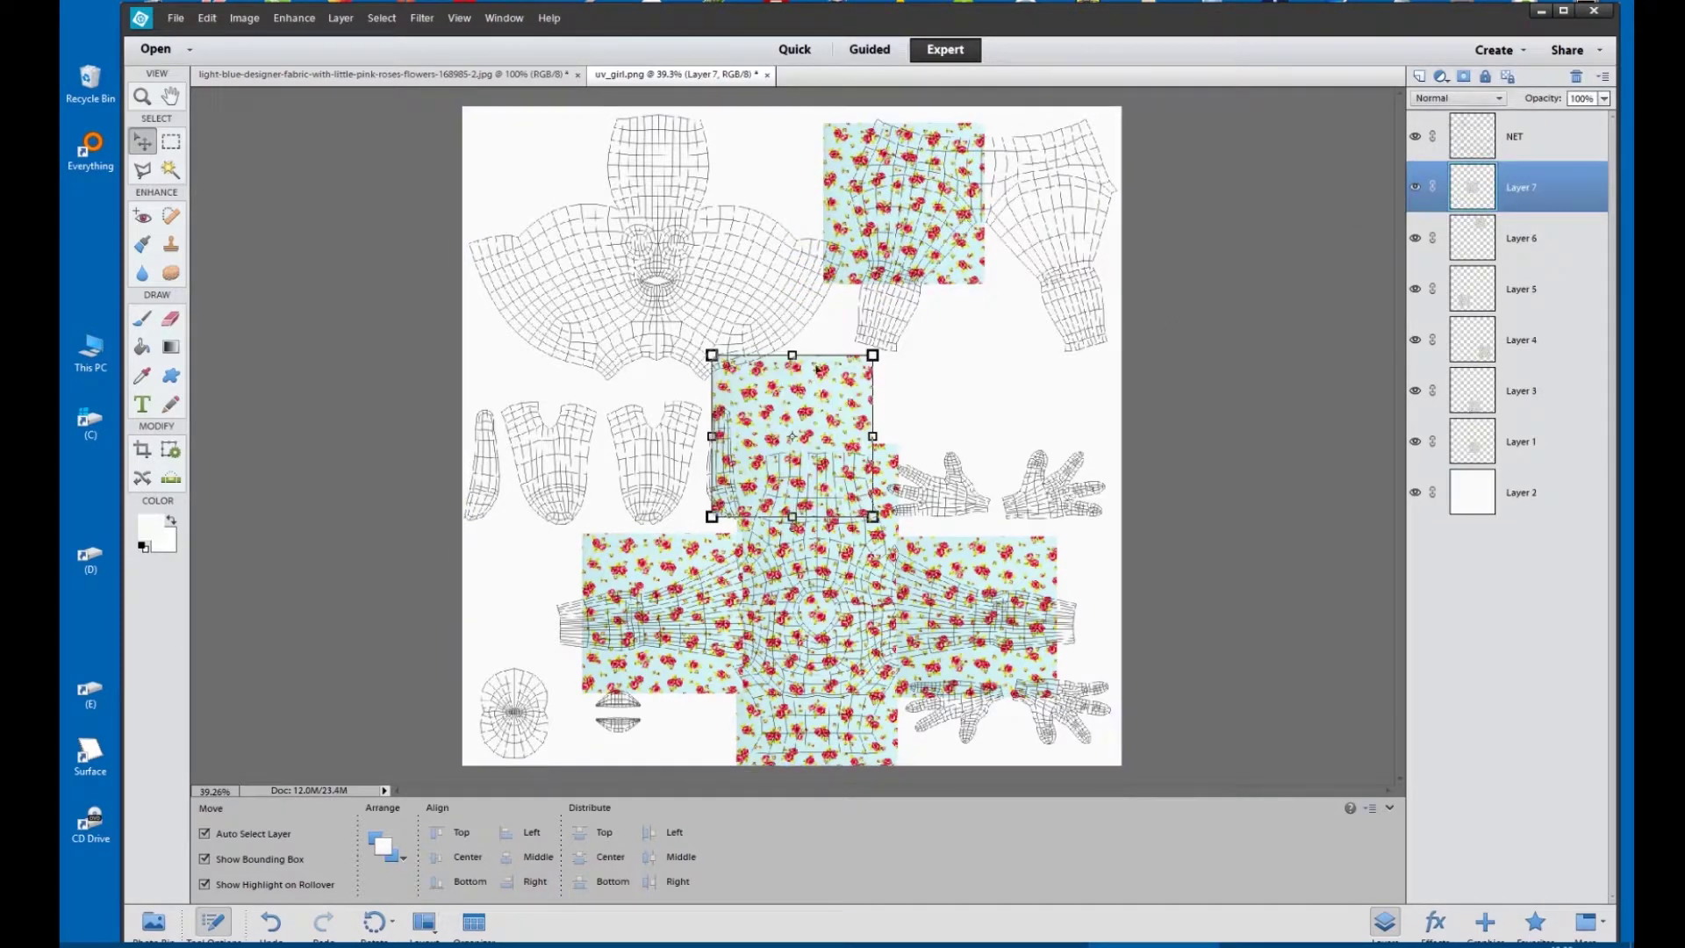
pyautogui.moveTo(807, 391); pyautogui.dragTo(1082, 175)
# Merge the fabric layers 1 through 7 into a single Layer 7
pyautogui.click(982, 331)
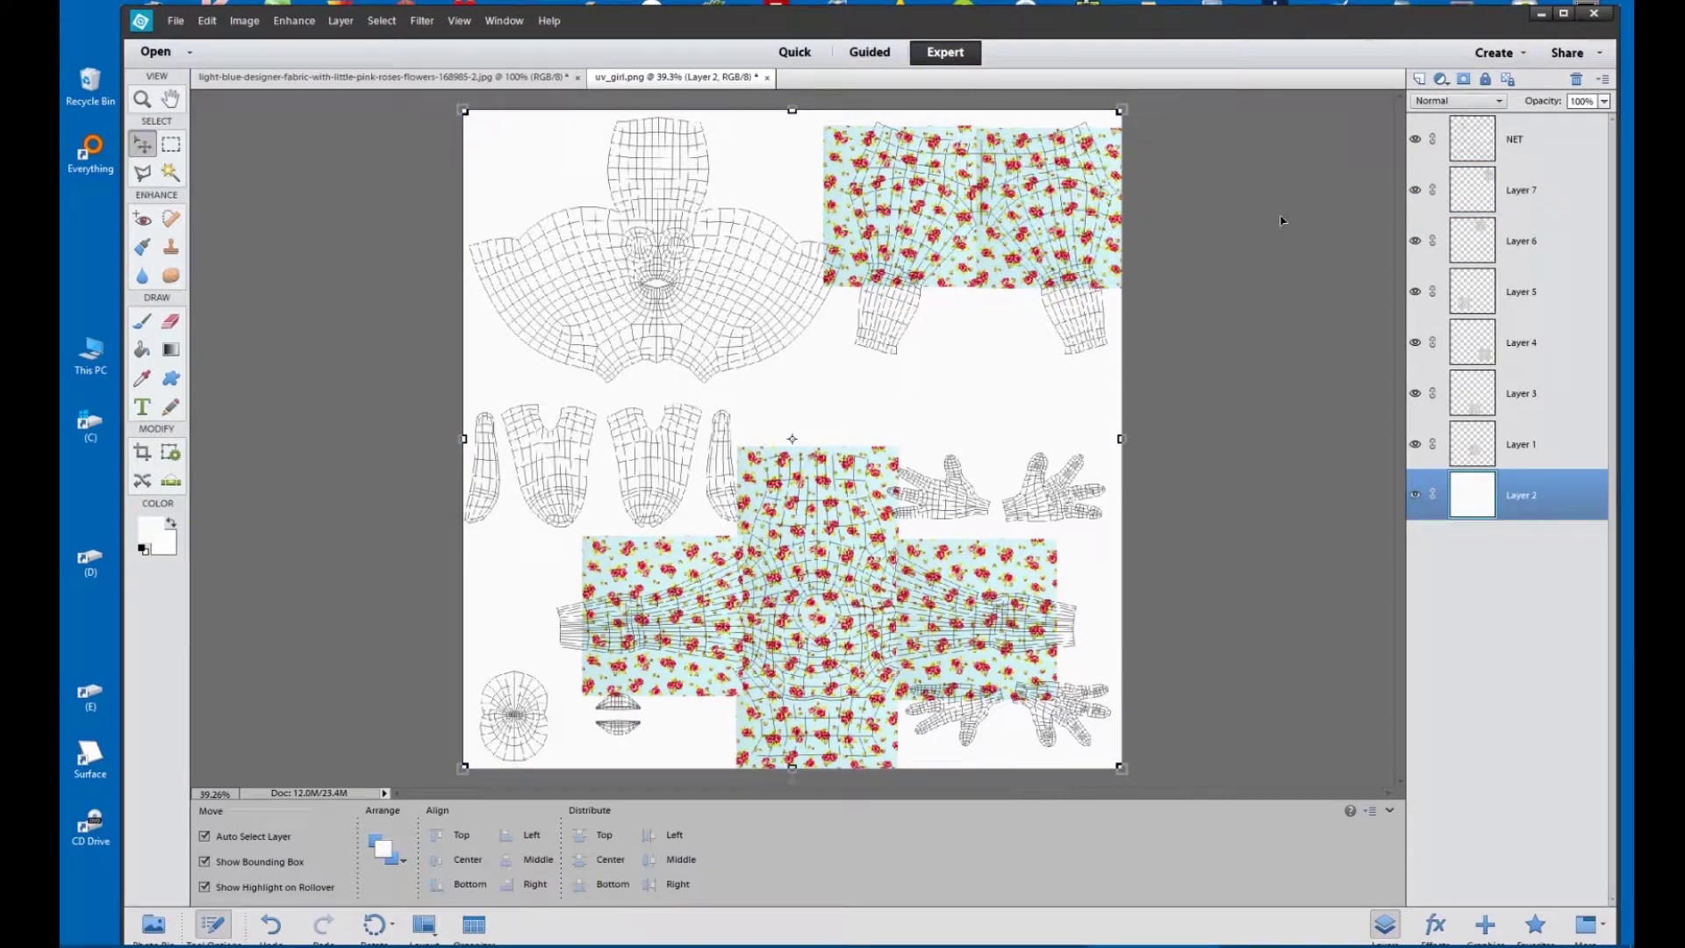
pyautogui.click(1538, 193)
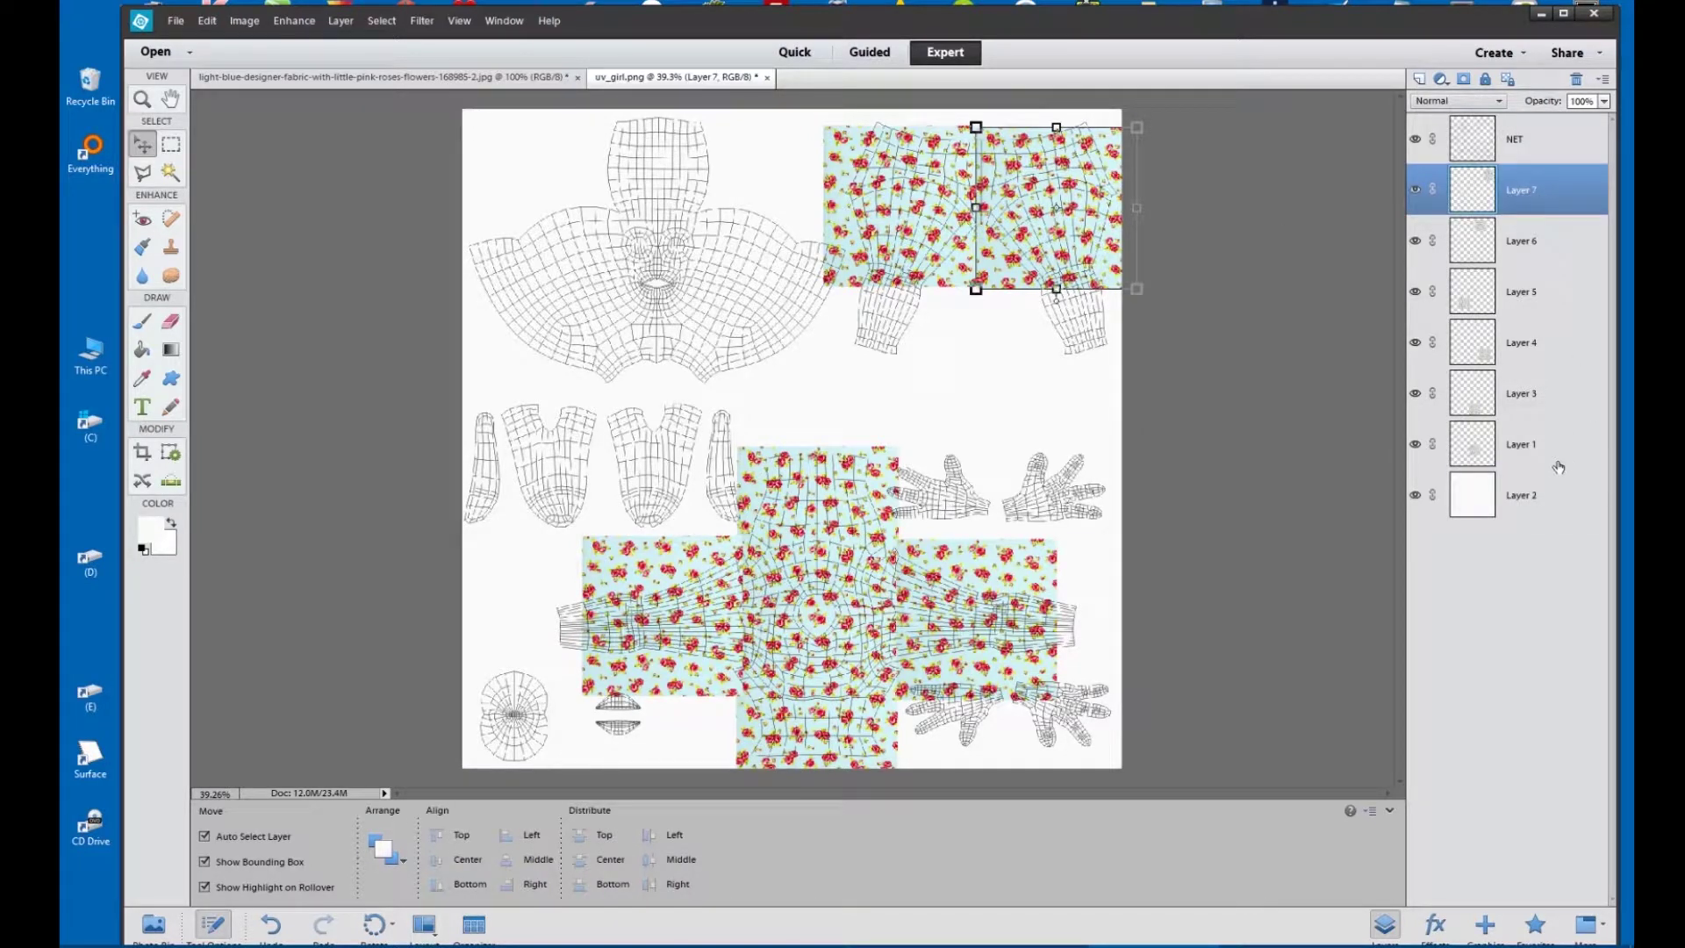
pyautogui.keyDown('shift'); pyautogui.click(1529, 452); pyautogui.keyUp('shift')
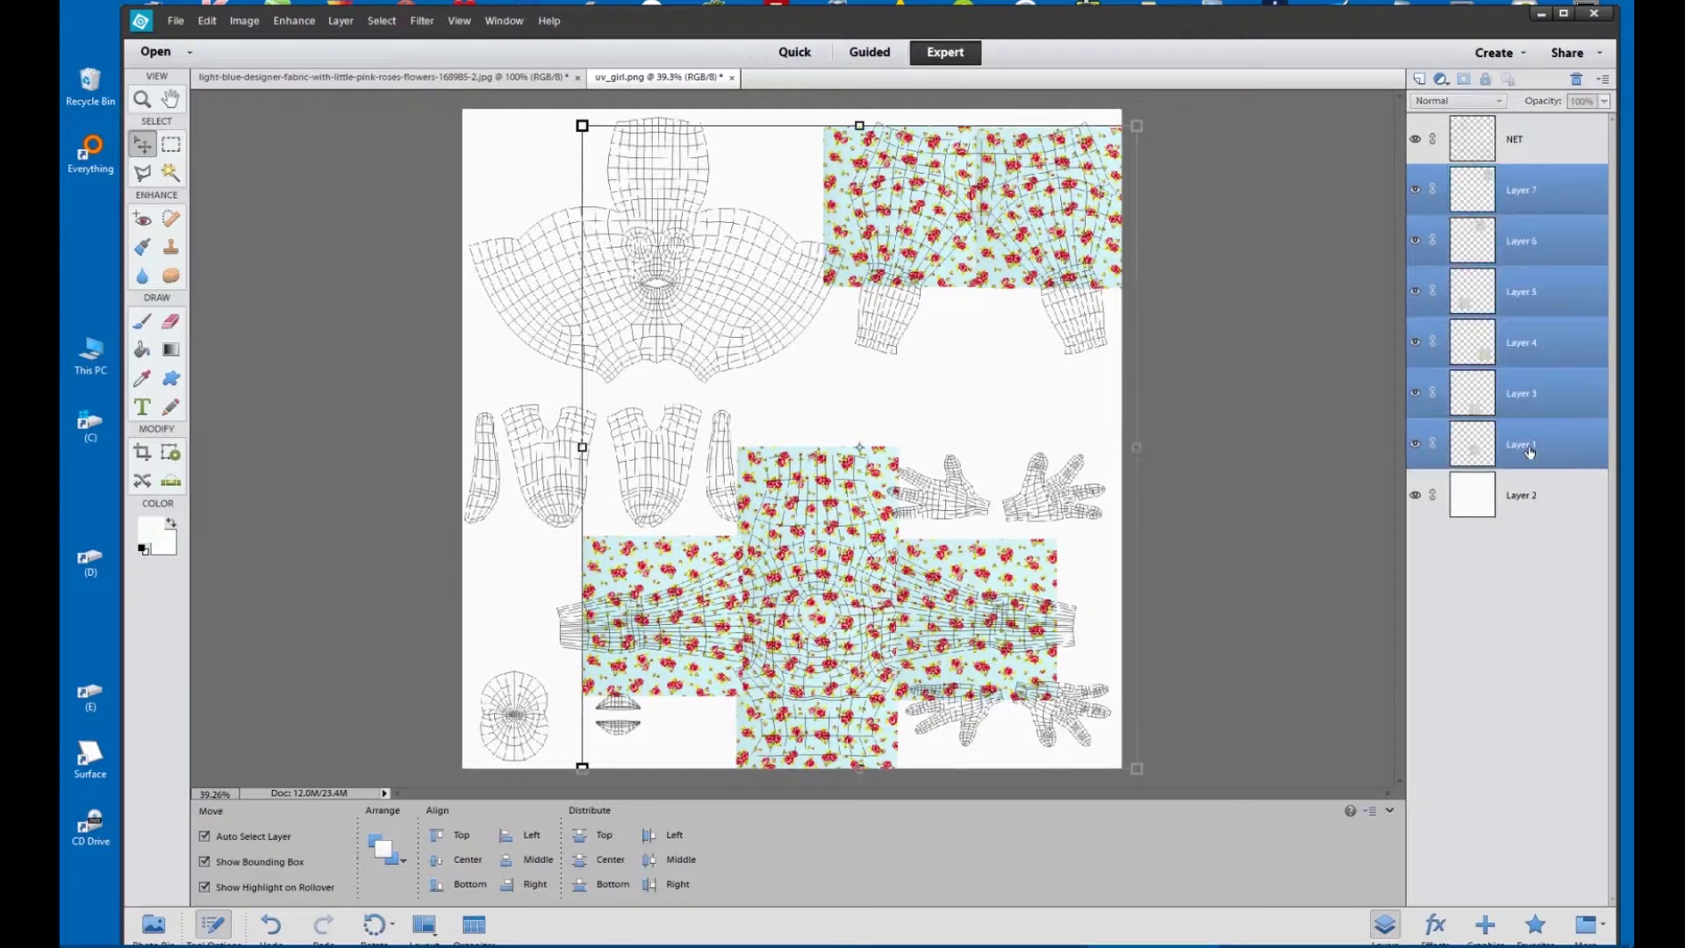
pyautogui.rightClick(1521, 376)
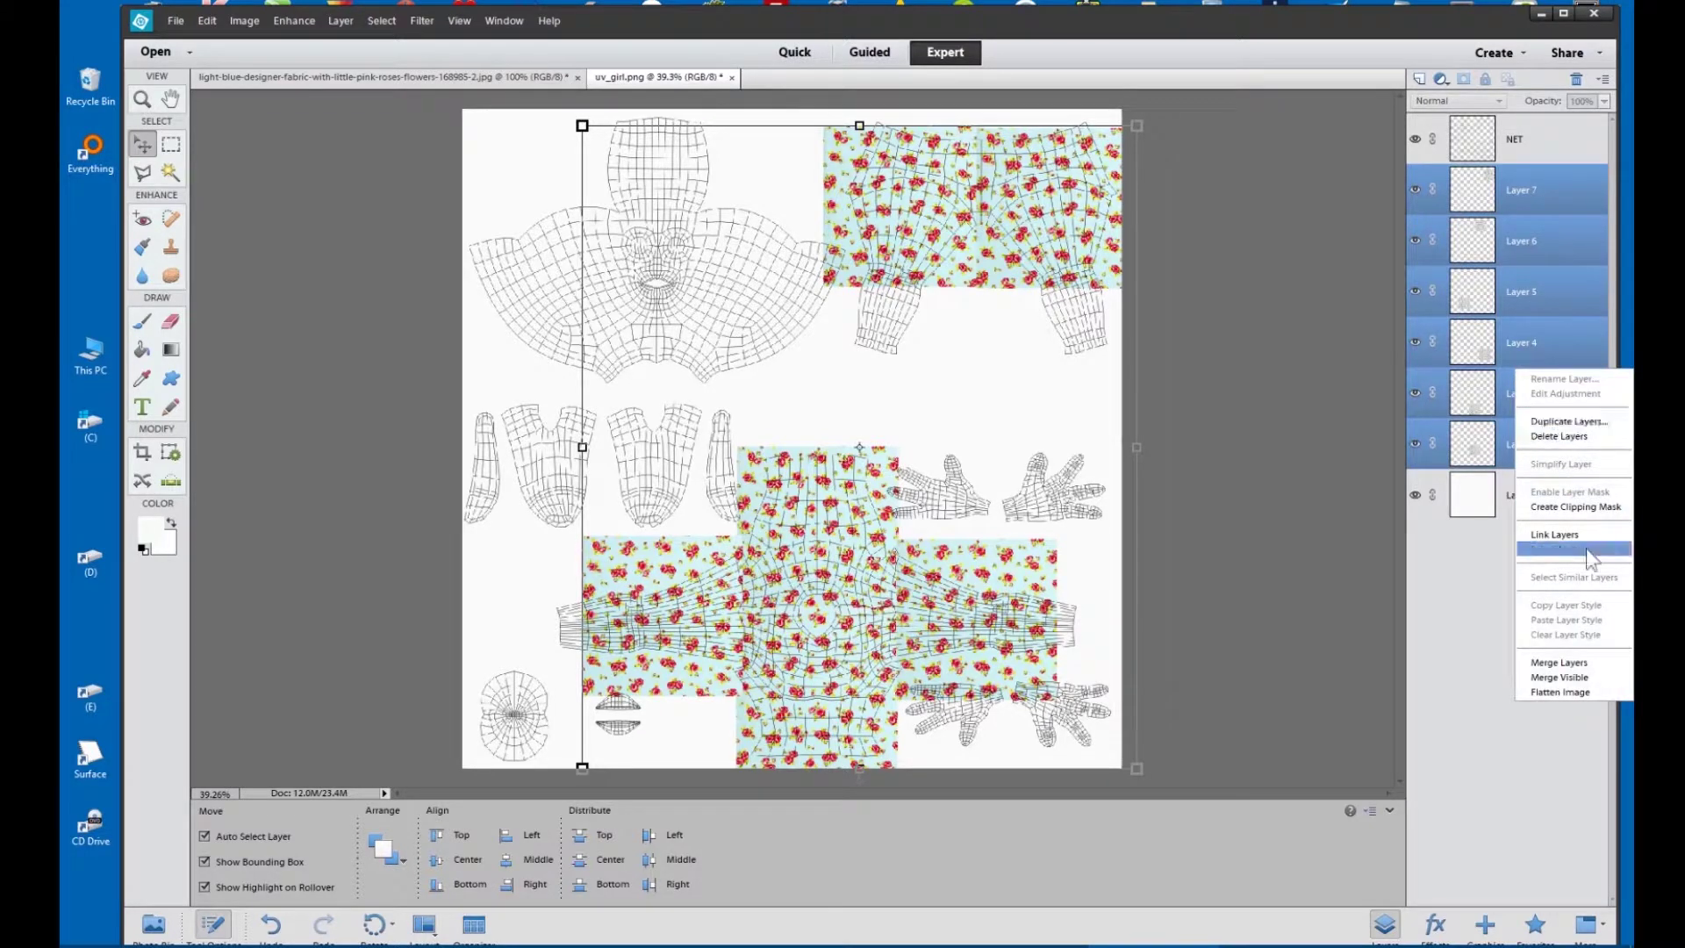
pyautogui.click(1614, 663)
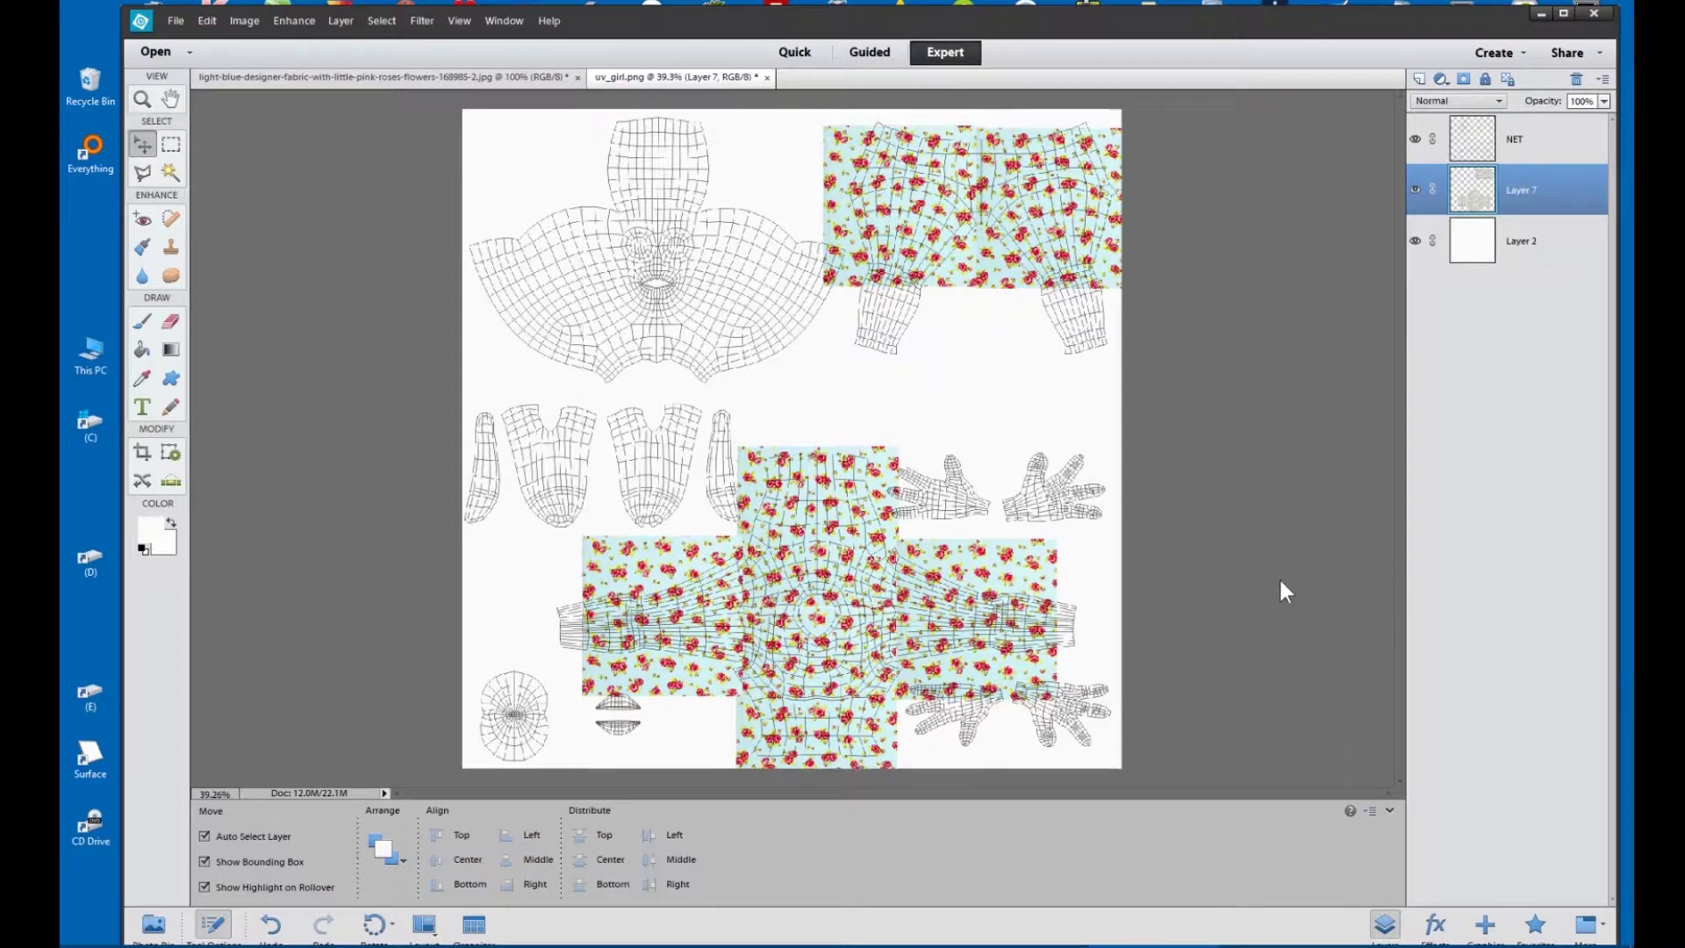
# Erase the fabric's top-left corner and left edge, then delete the top-right sliver
pyautogui.press('e')
pyautogui.moveTo(849, 141)
pyautogui.mouseDown()
pyautogui.moveTo(811, 291)
pyautogui.moveTo(827, 255)
pyautogui.moveTo(845, 303)
pyautogui.mouseUp()
pyautogui.moveTo(913, 488)
pyautogui.mouseDown()
pyautogui.moveTo(900, 483)
pyautogui.moveTo(895, 509)
pyautogui.moveTo(913, 479)
pyautogui.mouseUp()
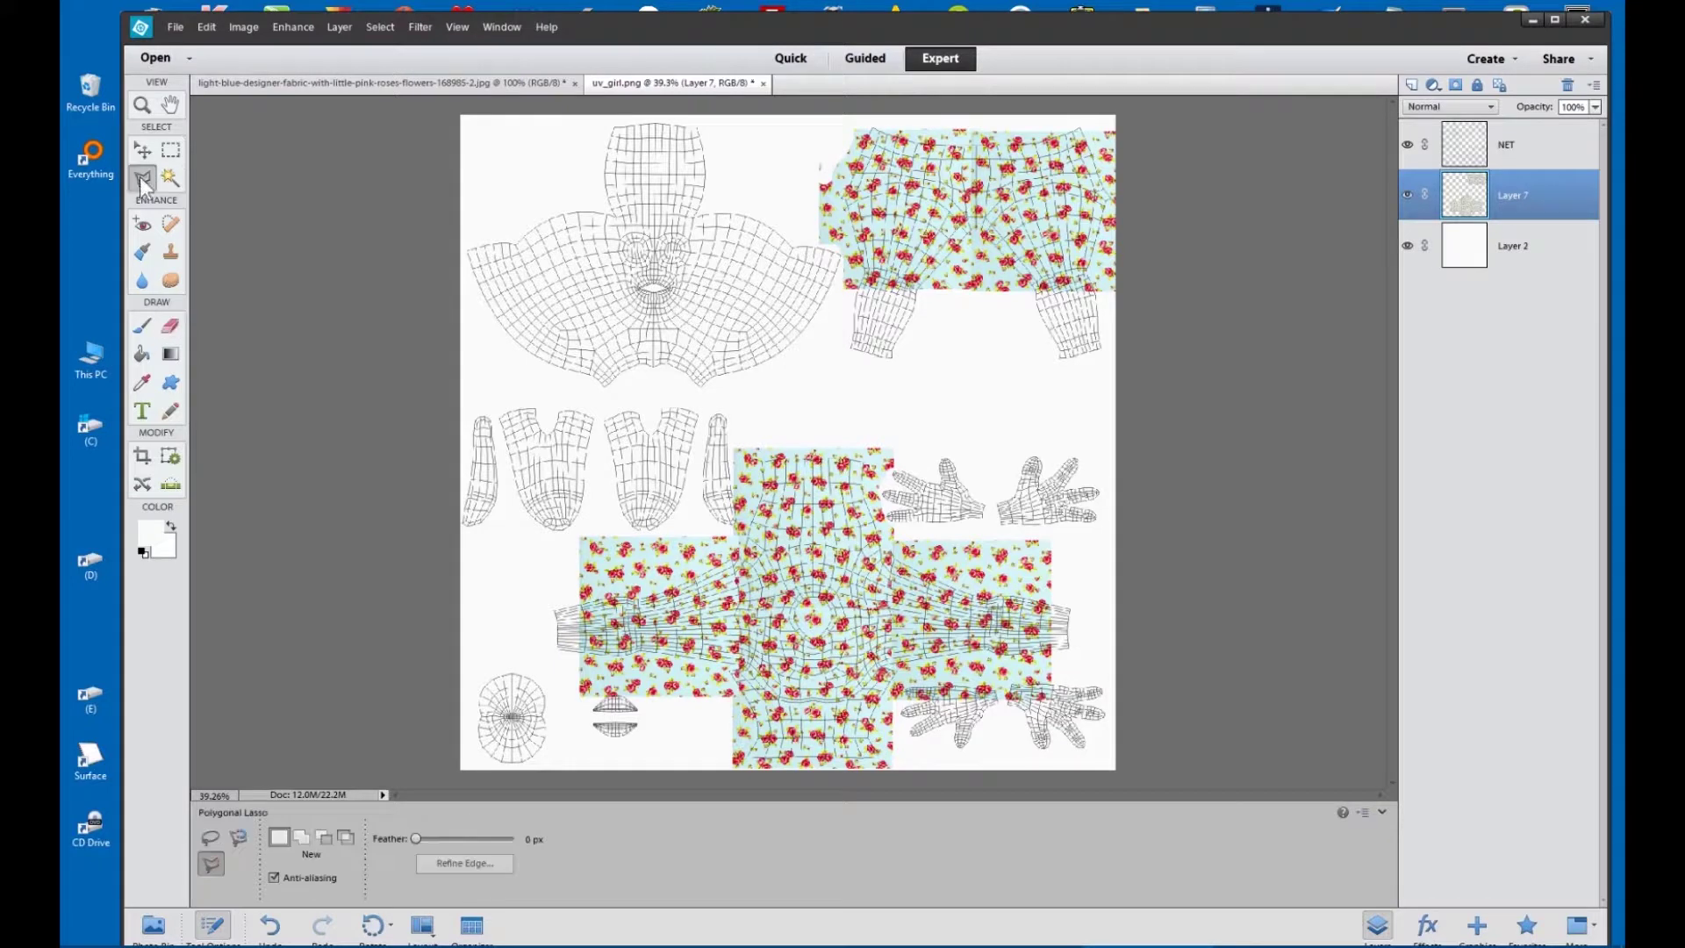
pyautogui.click(1079, 123)
pyautogui.click(1115, 180)
pyautogui.click(1103, 290)
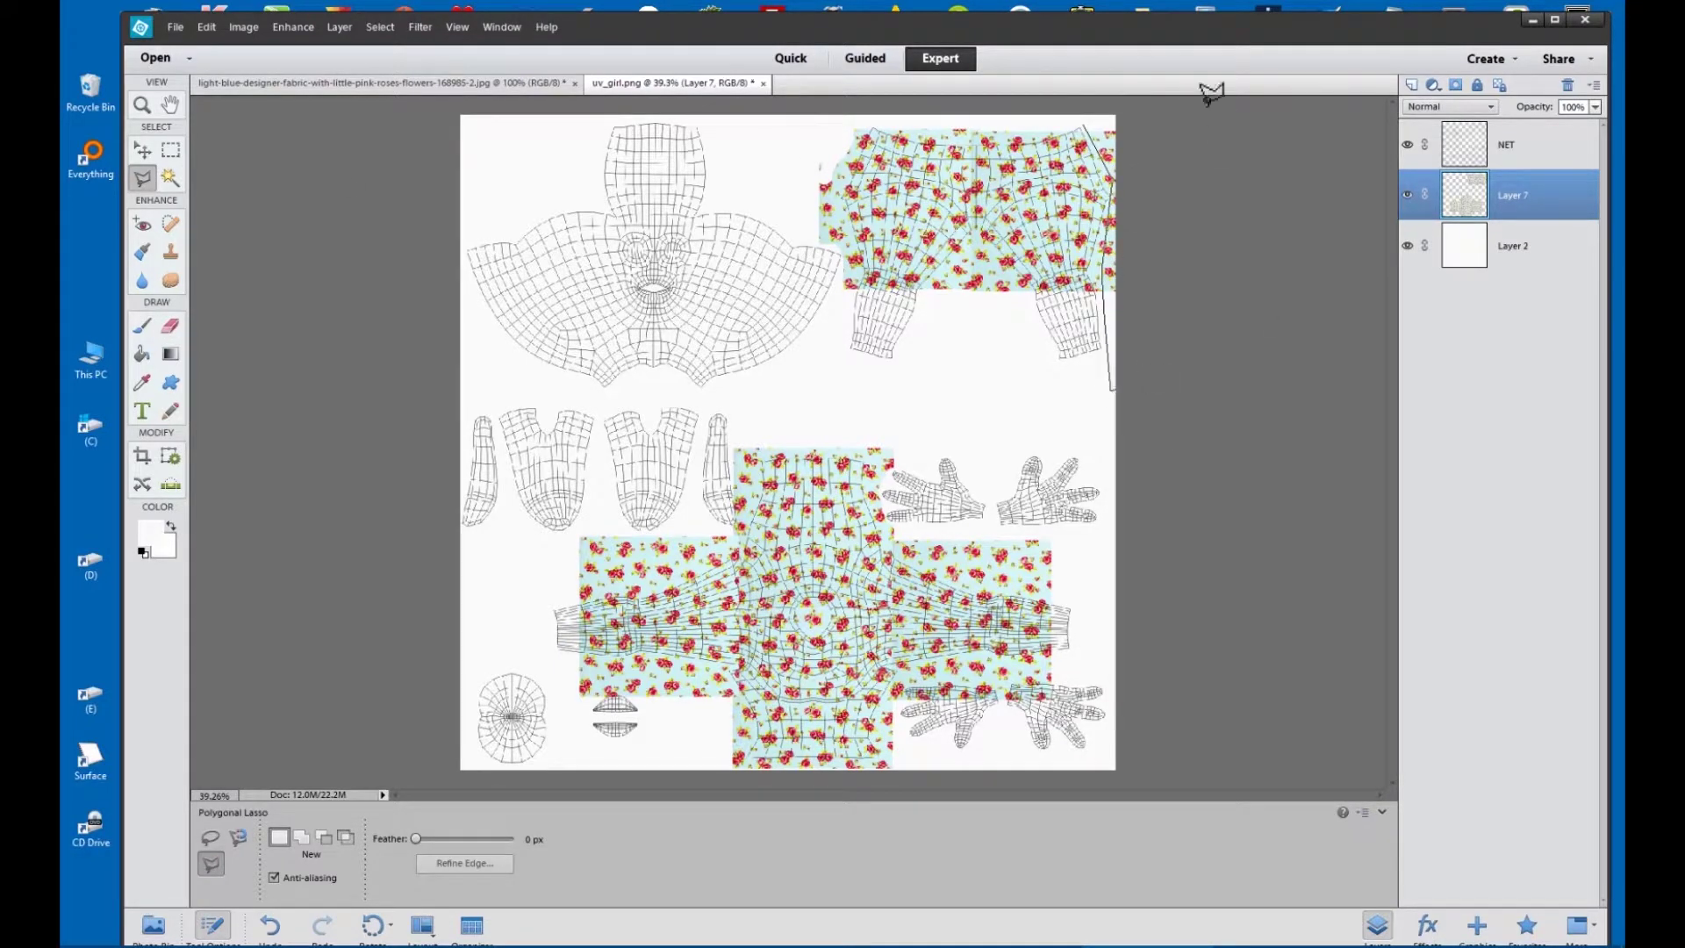
pyautogui.click(1081, 124)
pyautogui.press('Delete')
pyautogui.click(1024, 414)
# Cut away excess fabric around the left sleeve and top-left with the Polygonal Lasso
pyautogui.click(1021, 292)
pyautogui.click(977, 235)
pyautogui.click(928, 289)
pyautogui.click(904, 395)
pyautogui.click(850, 403)
pyautogui.click(850, 294)
pyautogui.click(838, 218)
pyautogui.click(865, 129)
pyautogui.click(800, 133)
pyautogui.click(829, 345)
pyautogui.click(1024, 414)
pyautogui.press('Delete')
# Cut away excess fabric along the right edge and around the right sleeve
pyautogui.click(875, 420)
pyautogui.click(882, 517)
pyautogui.click(904, 561)
pyautogui.click(1070, 602)
pyautogui.click(1104, 657)
pyautogui.click(1047, 661)
pyautogui.click(888, 702)
pyautogui.click(892, 760)
pyautogui.click(919, 777)
pyautogui.click(876, 421)
pyautogui.press('Delete')
# Delete the leftover fabric around the left sleeve end, then deselect
pyautogui.click(742, 417)
pyautogui.click(754, 478)
pyautogui.click(731, 538)
pyautogui.click(636, 587)
pyautogui.click(528, 600)
pyautogui.click(540, 651)
pyautogui.click(712, 677)
pyautogui.click(747, 715)
pyautogui.click(724, 765)
pyautogui.click(742, 417)
pyautogui.press('Delete')
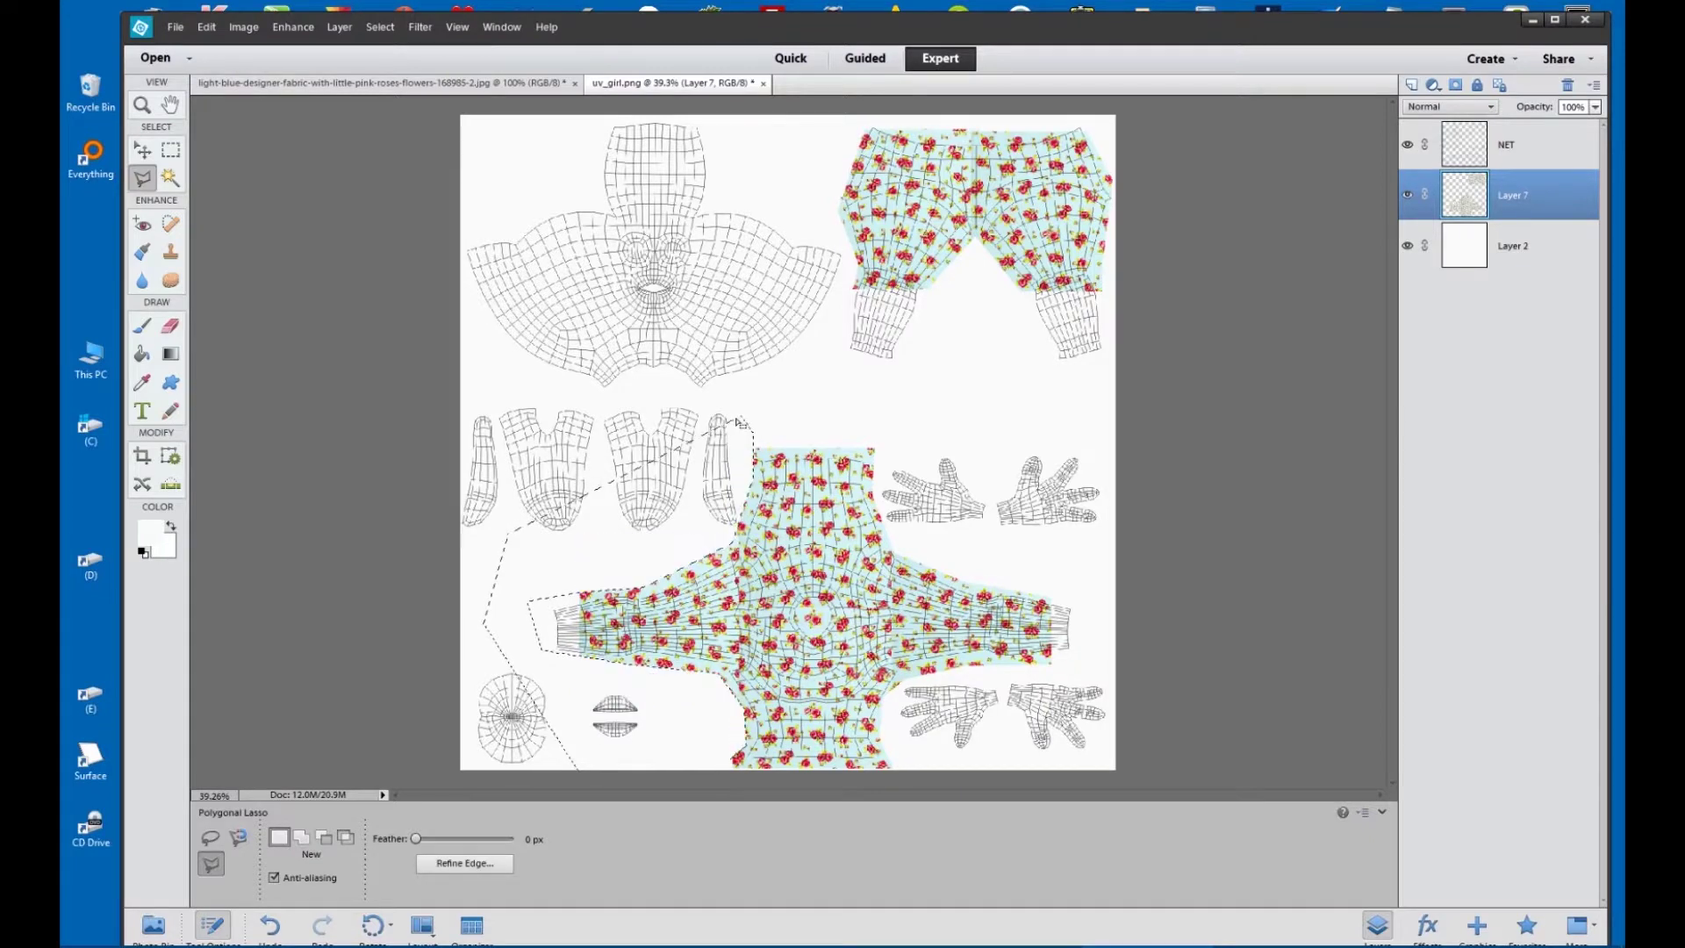
pyautogui.click(380, 27)
pyautogui.click(397, 57)
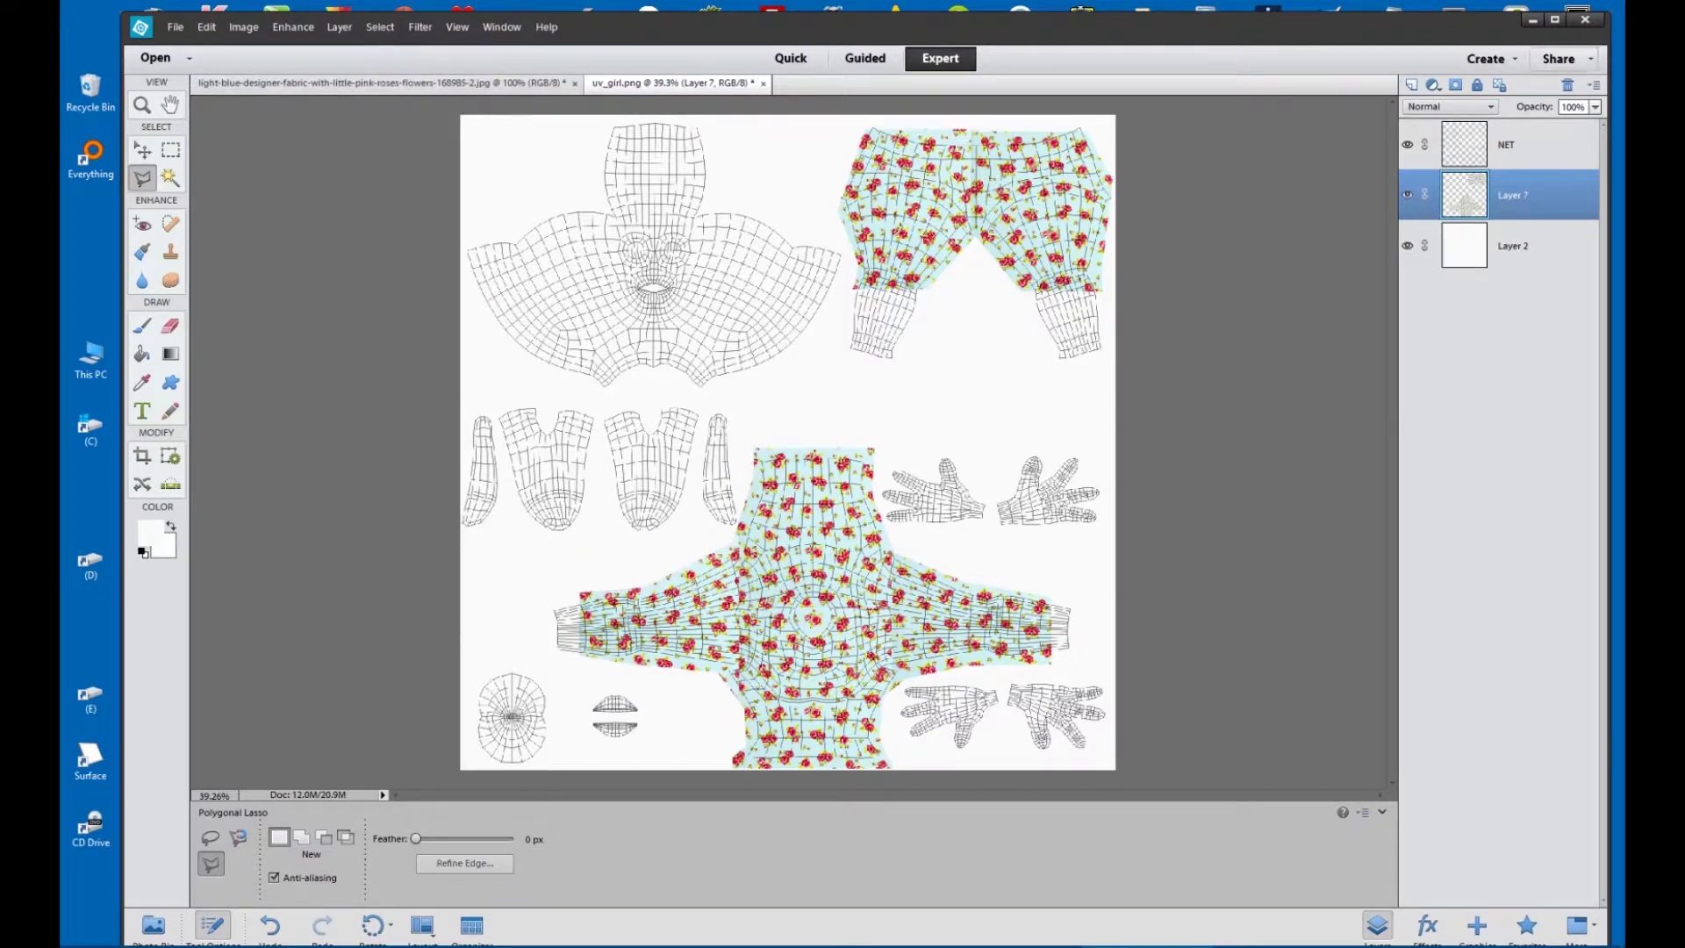
# Hide the white background and NET layers, then save the texture as uv_girl.png in PNG format
pyautogui.click(1408, 247)
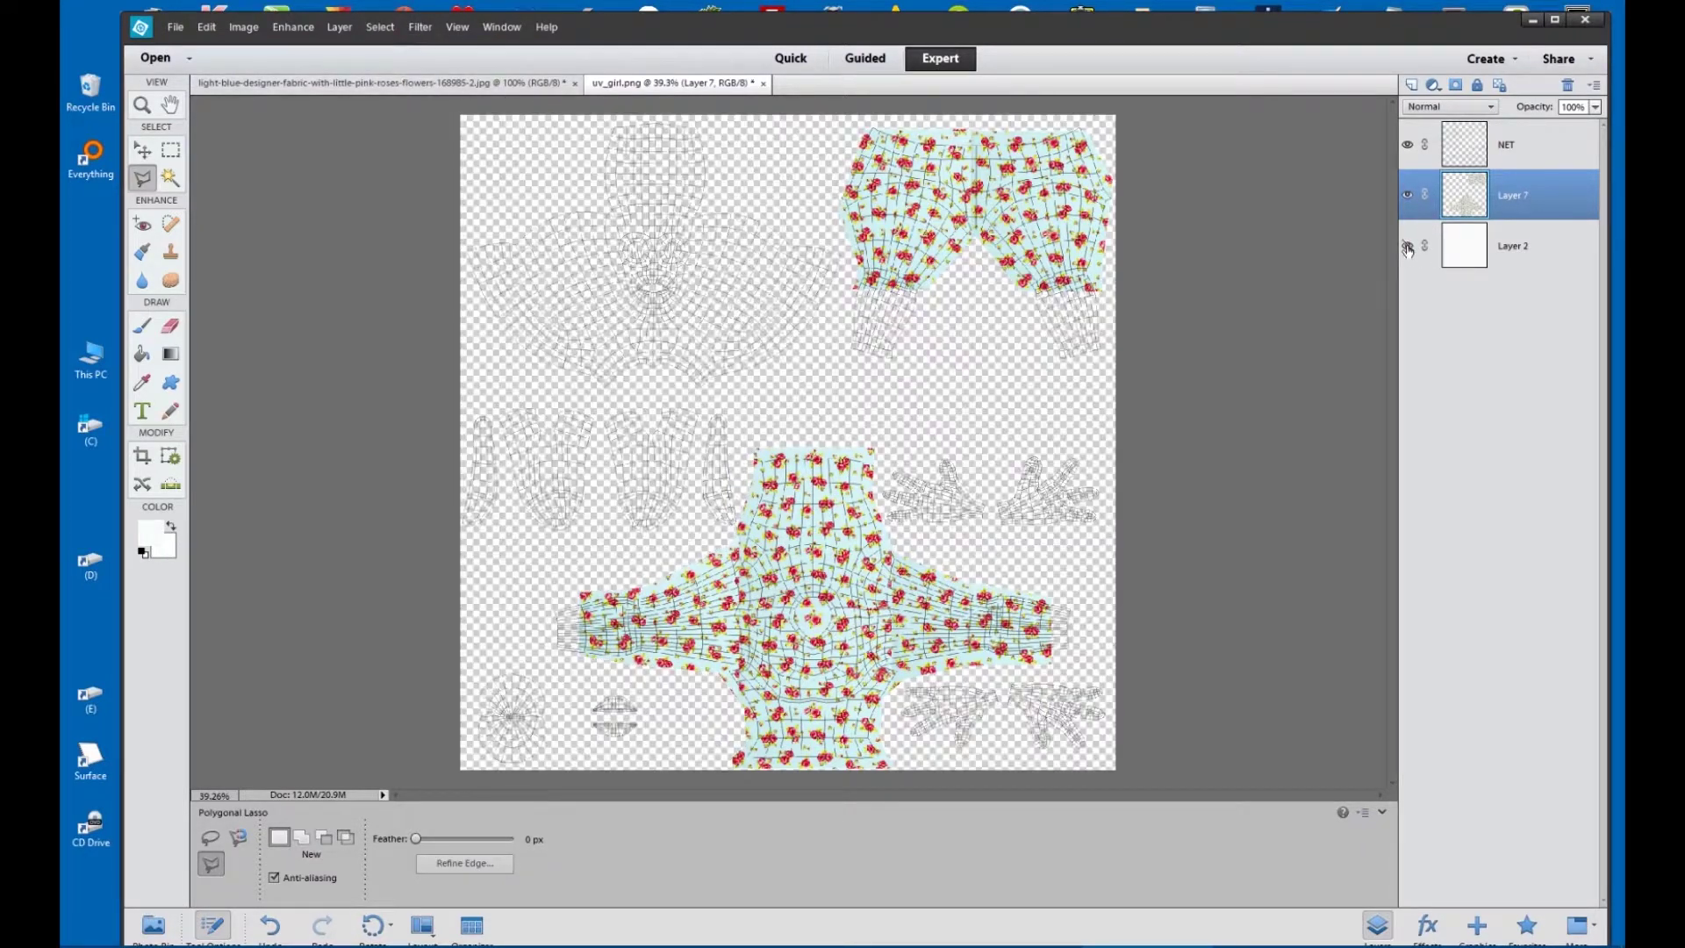
pyautogui.click(1408, 145)
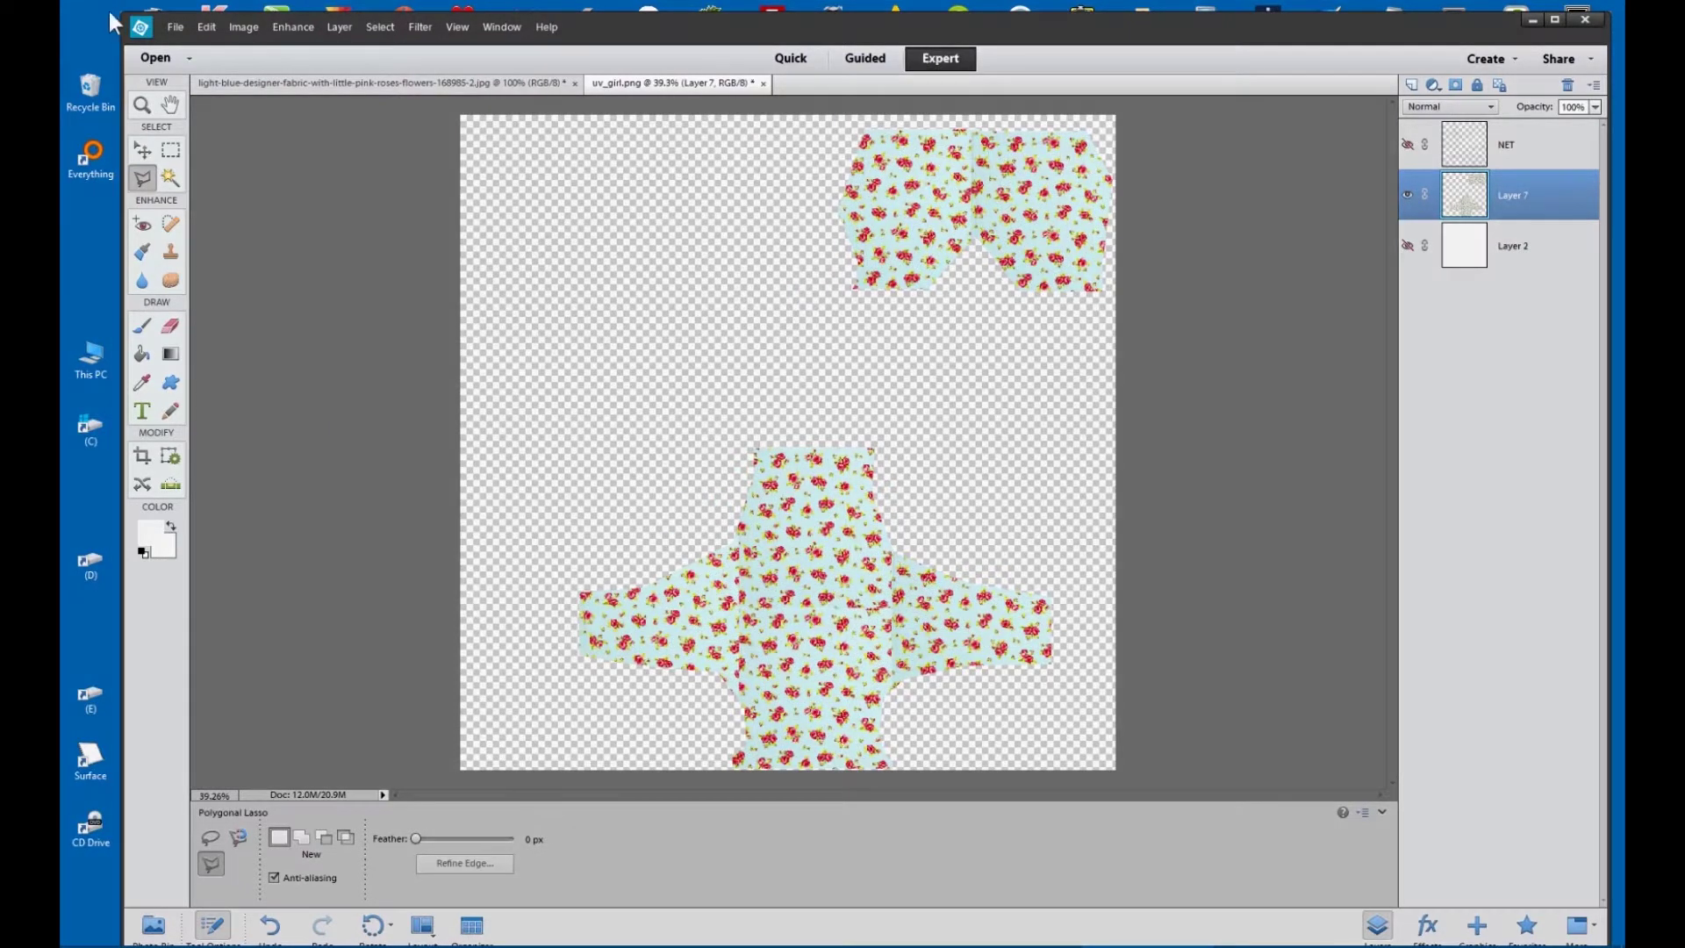
pyautogui.click(172, 28)
pyautogui.click(202, 184)
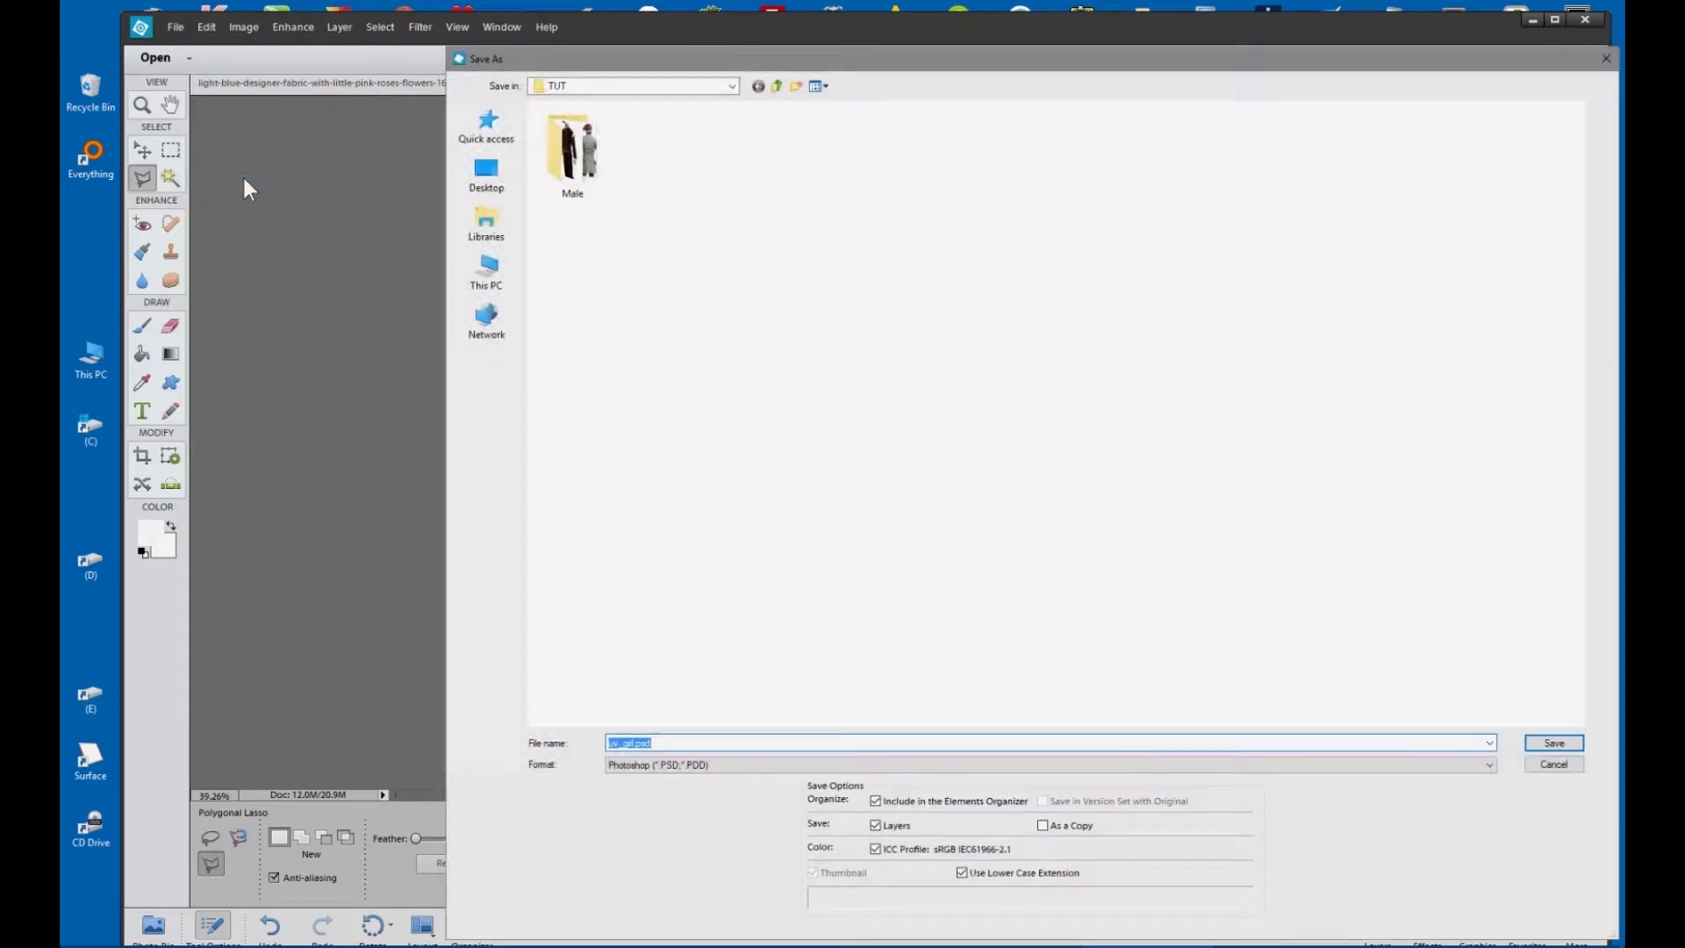
pyautogui.click(1483, 763)
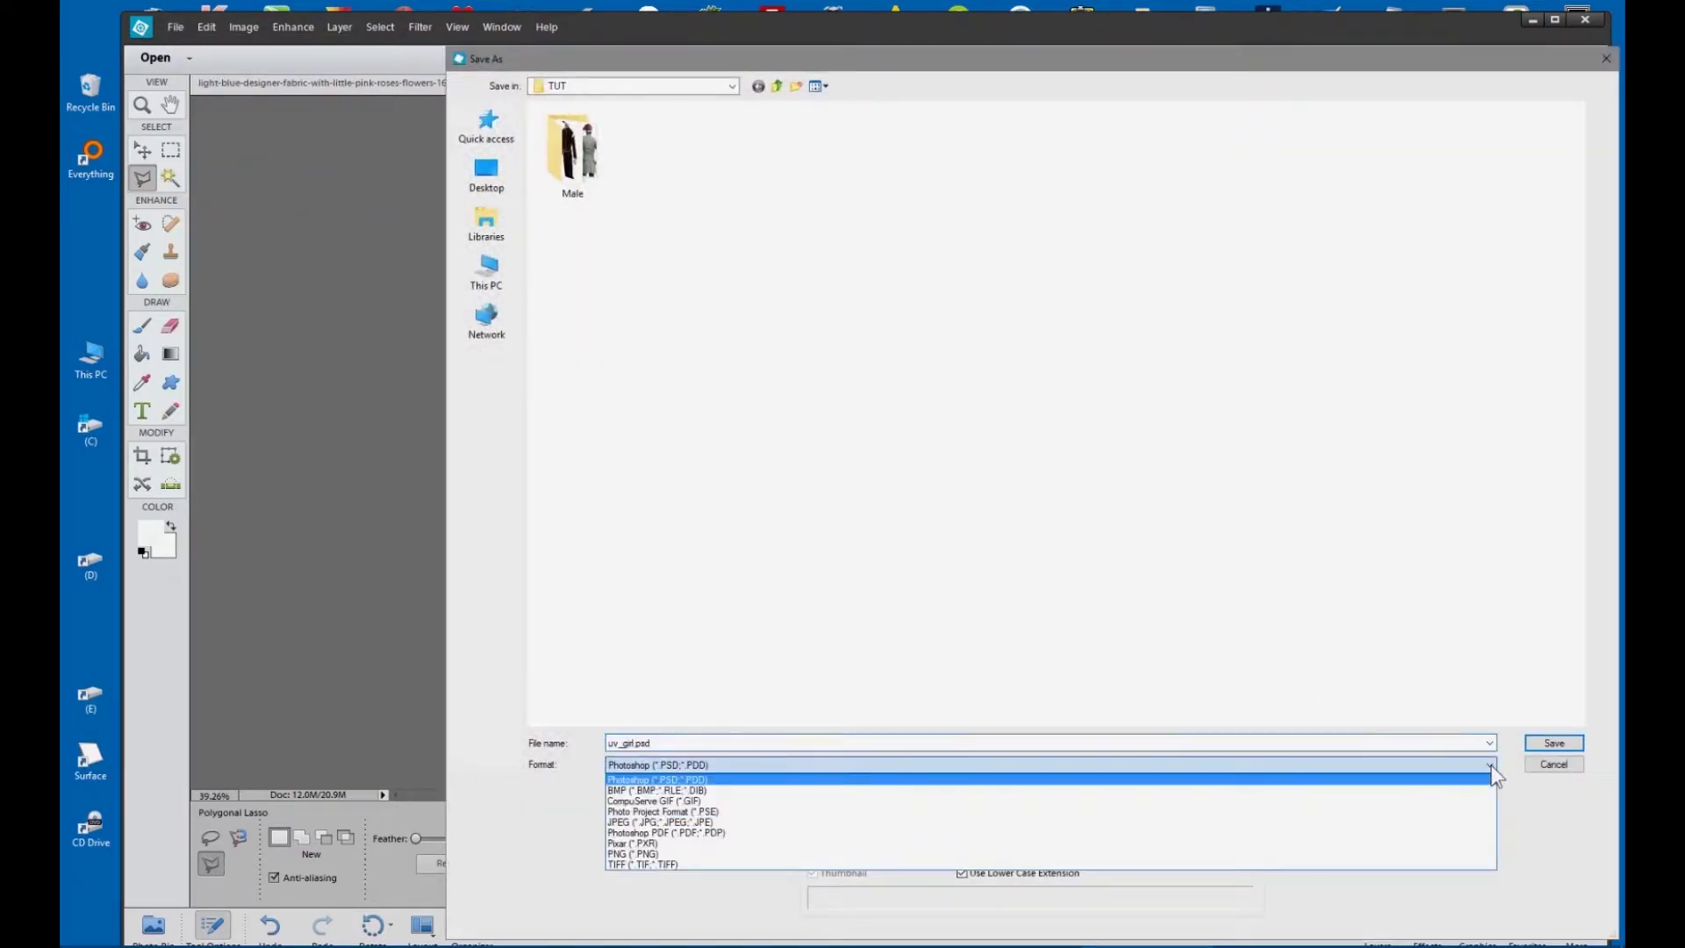
pyautogui.click(1404, 854)
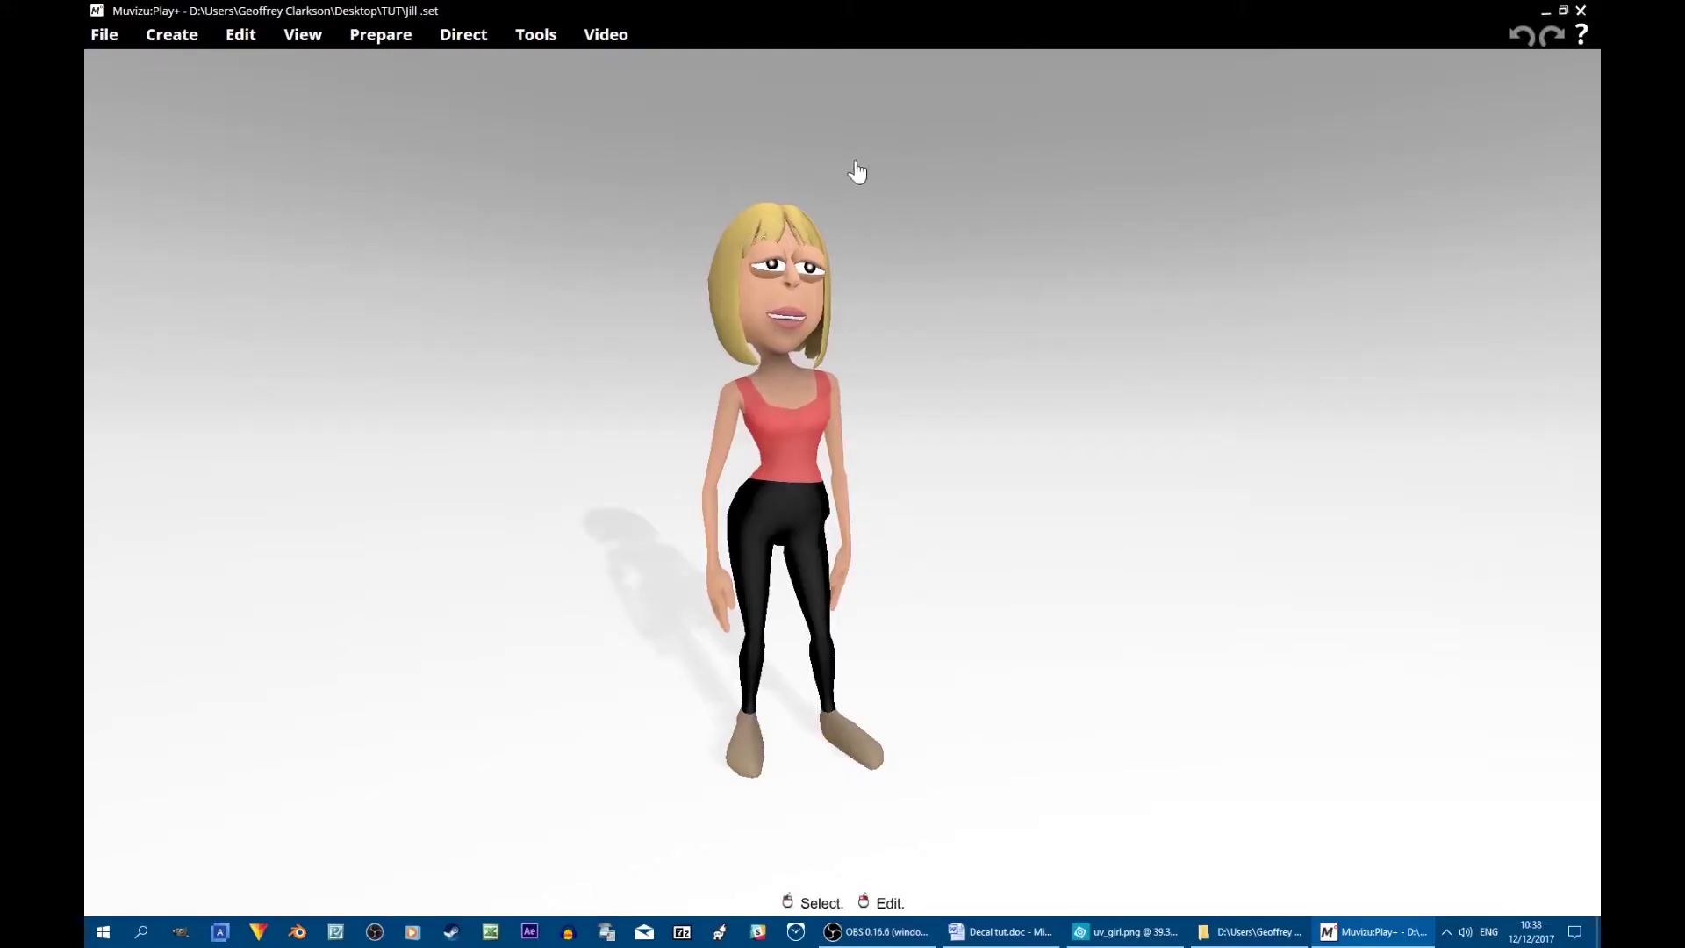
# Load the pyjama PNG as the character's custom texture in the Decals tab
pyautogui.rightClick(728, 277)
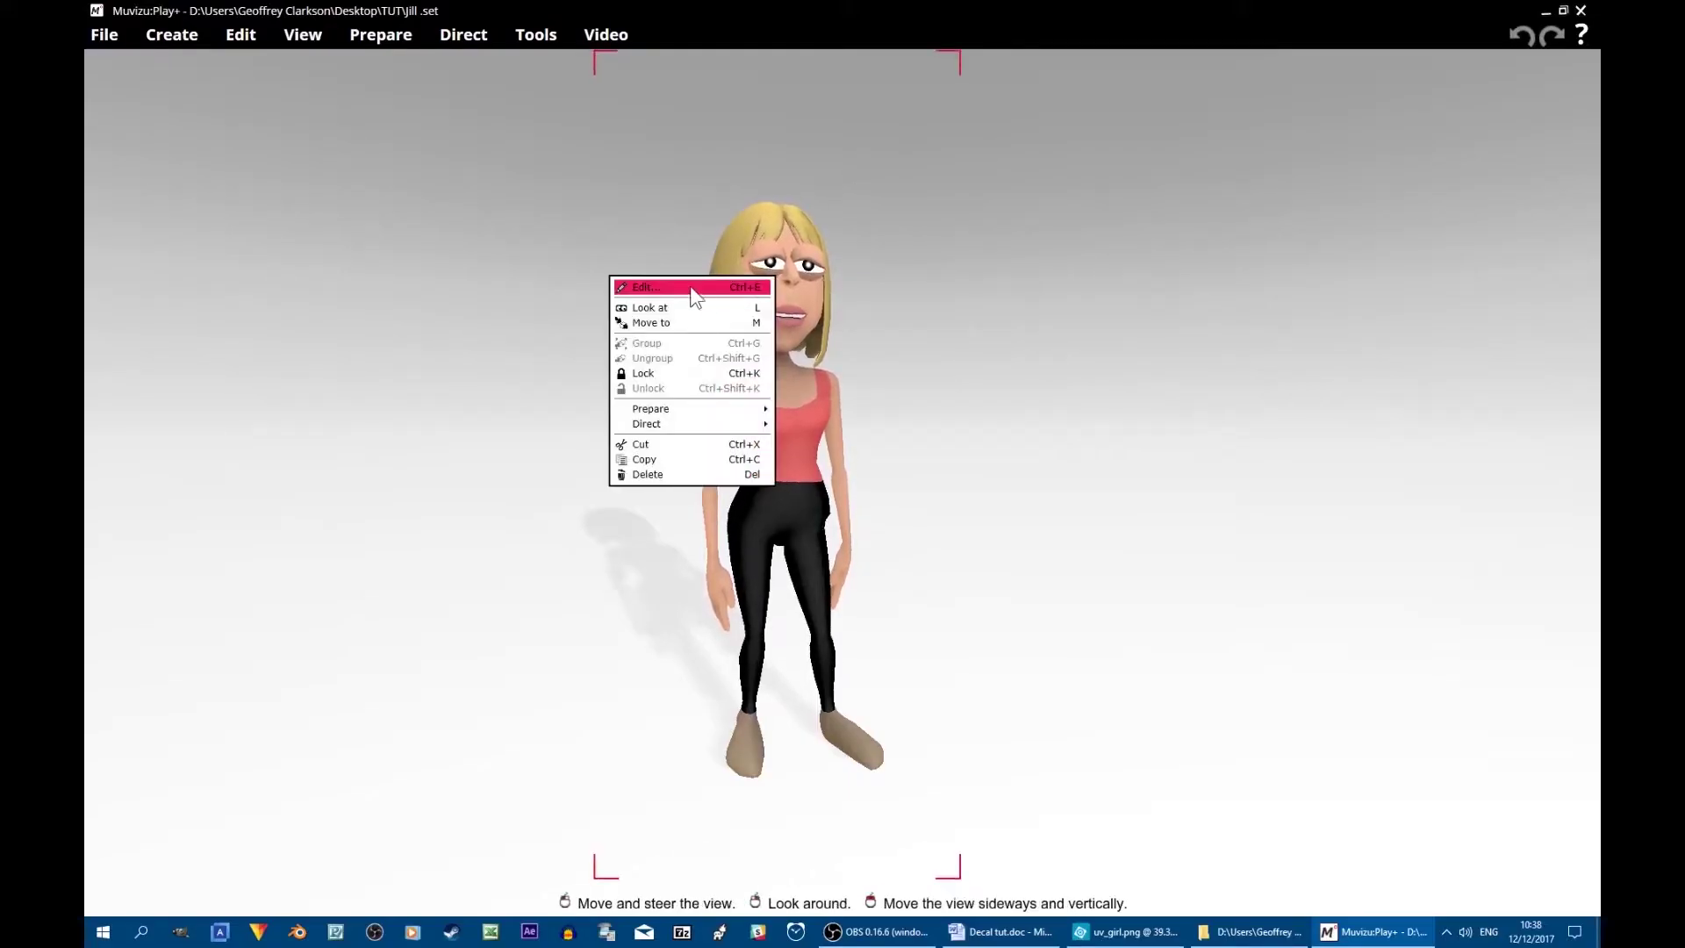
pyautogui.click(693, 295)
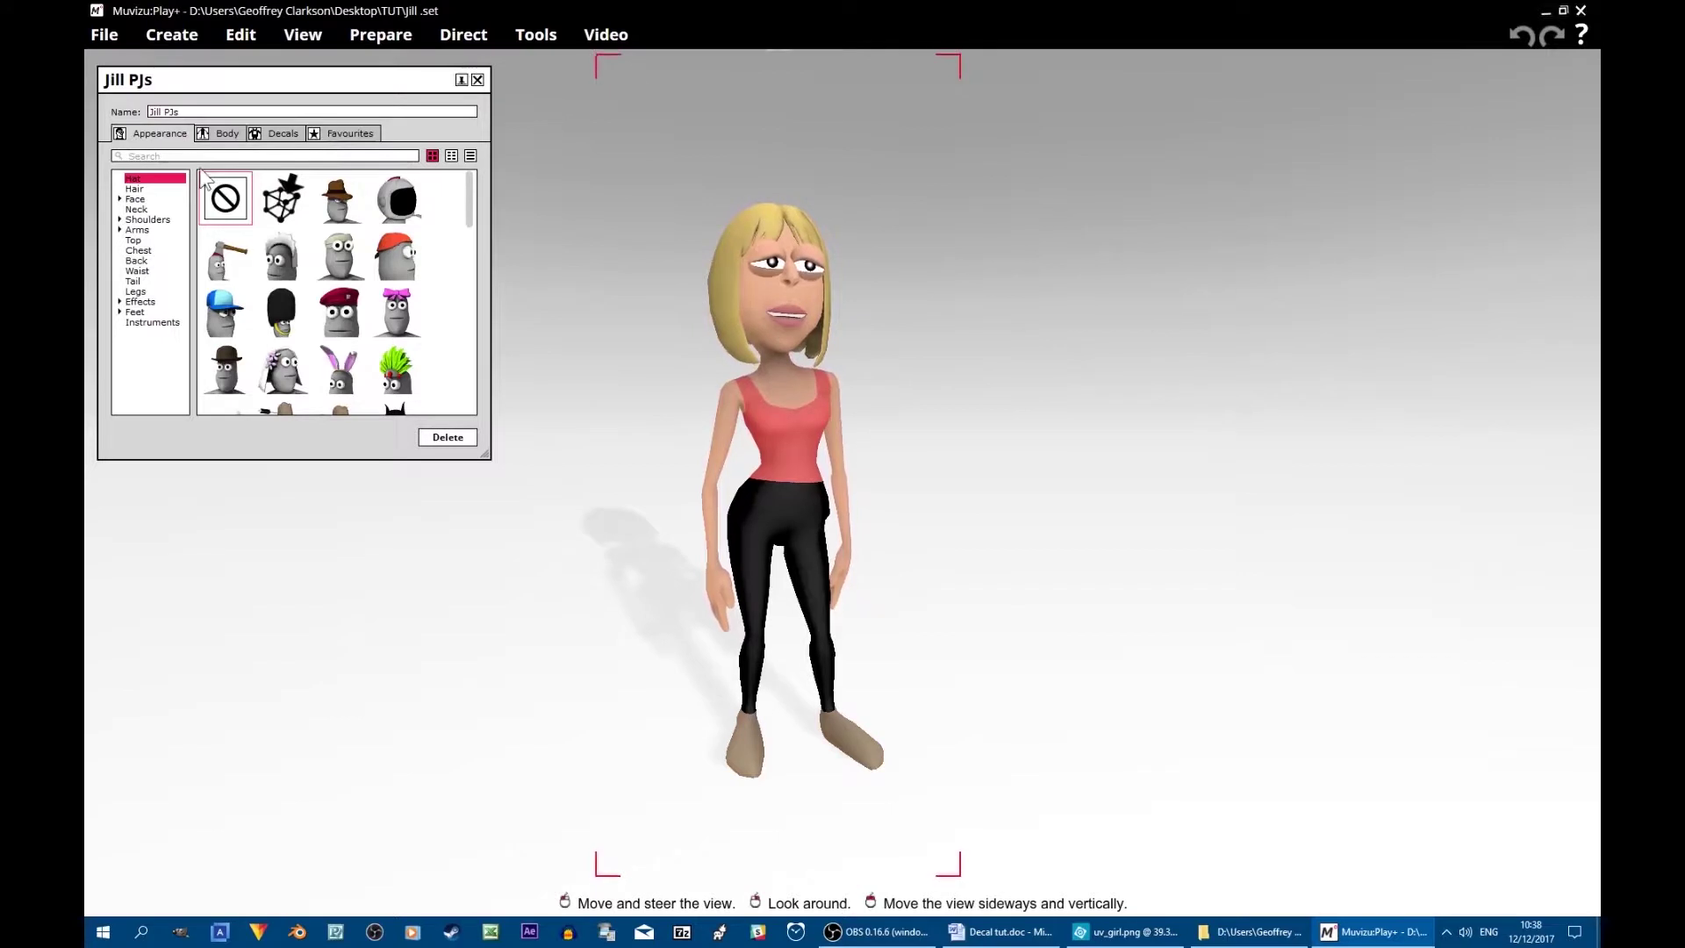
pyautogui.click(281, 134)
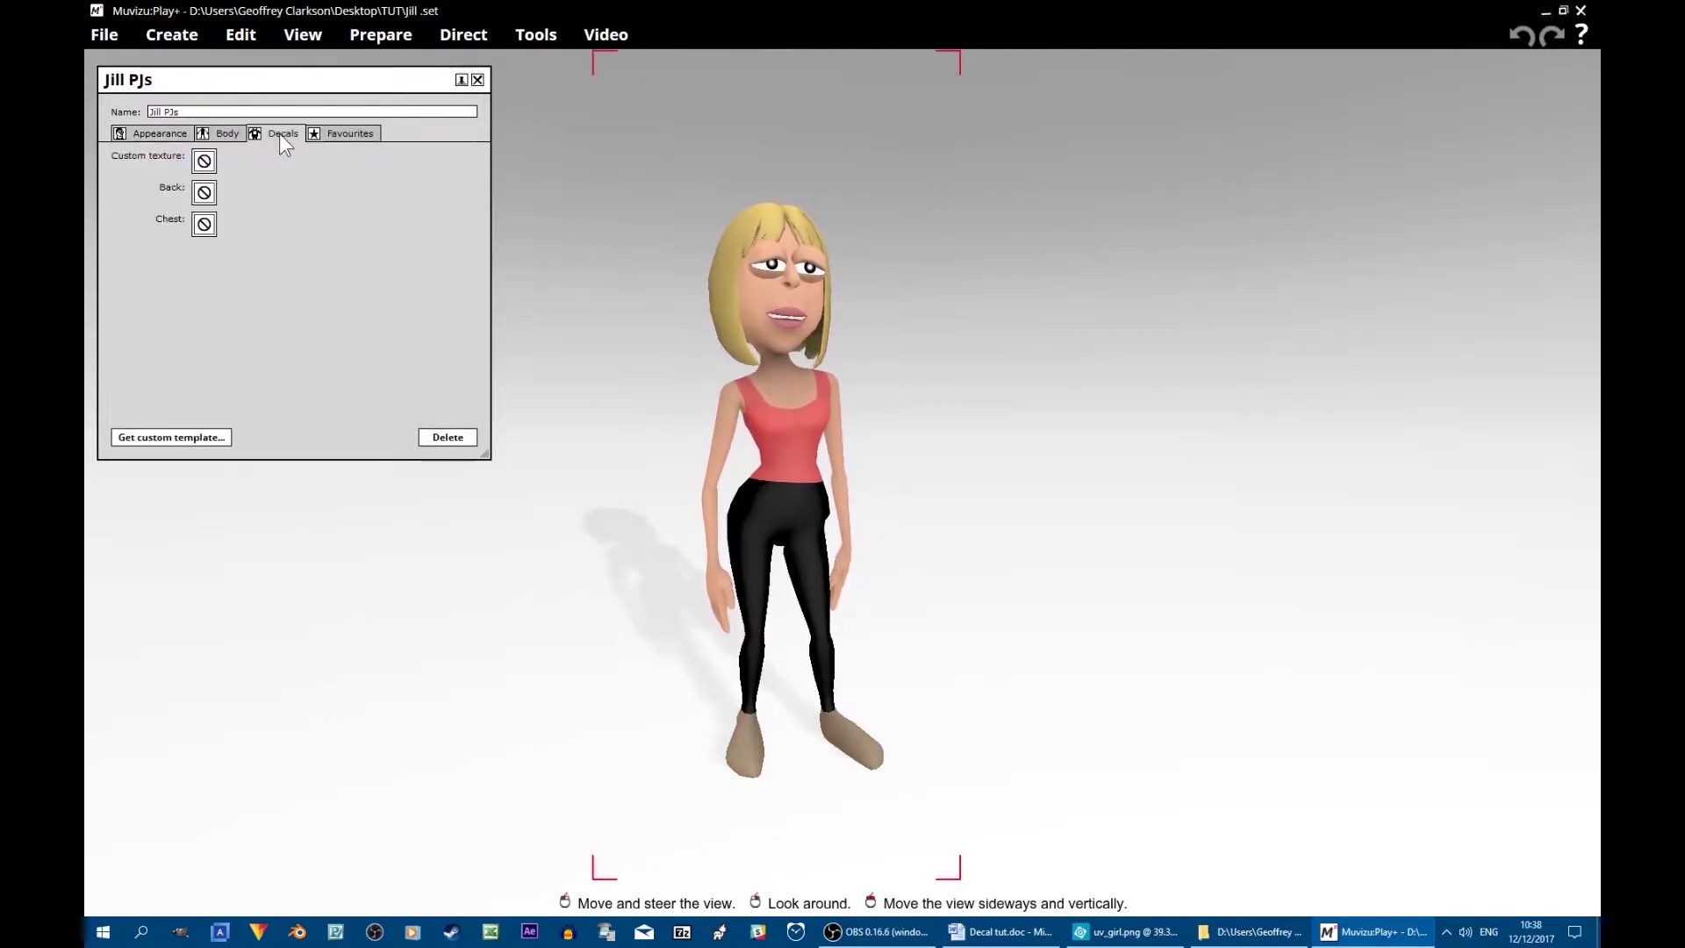
pyautogui.click(205, 160)
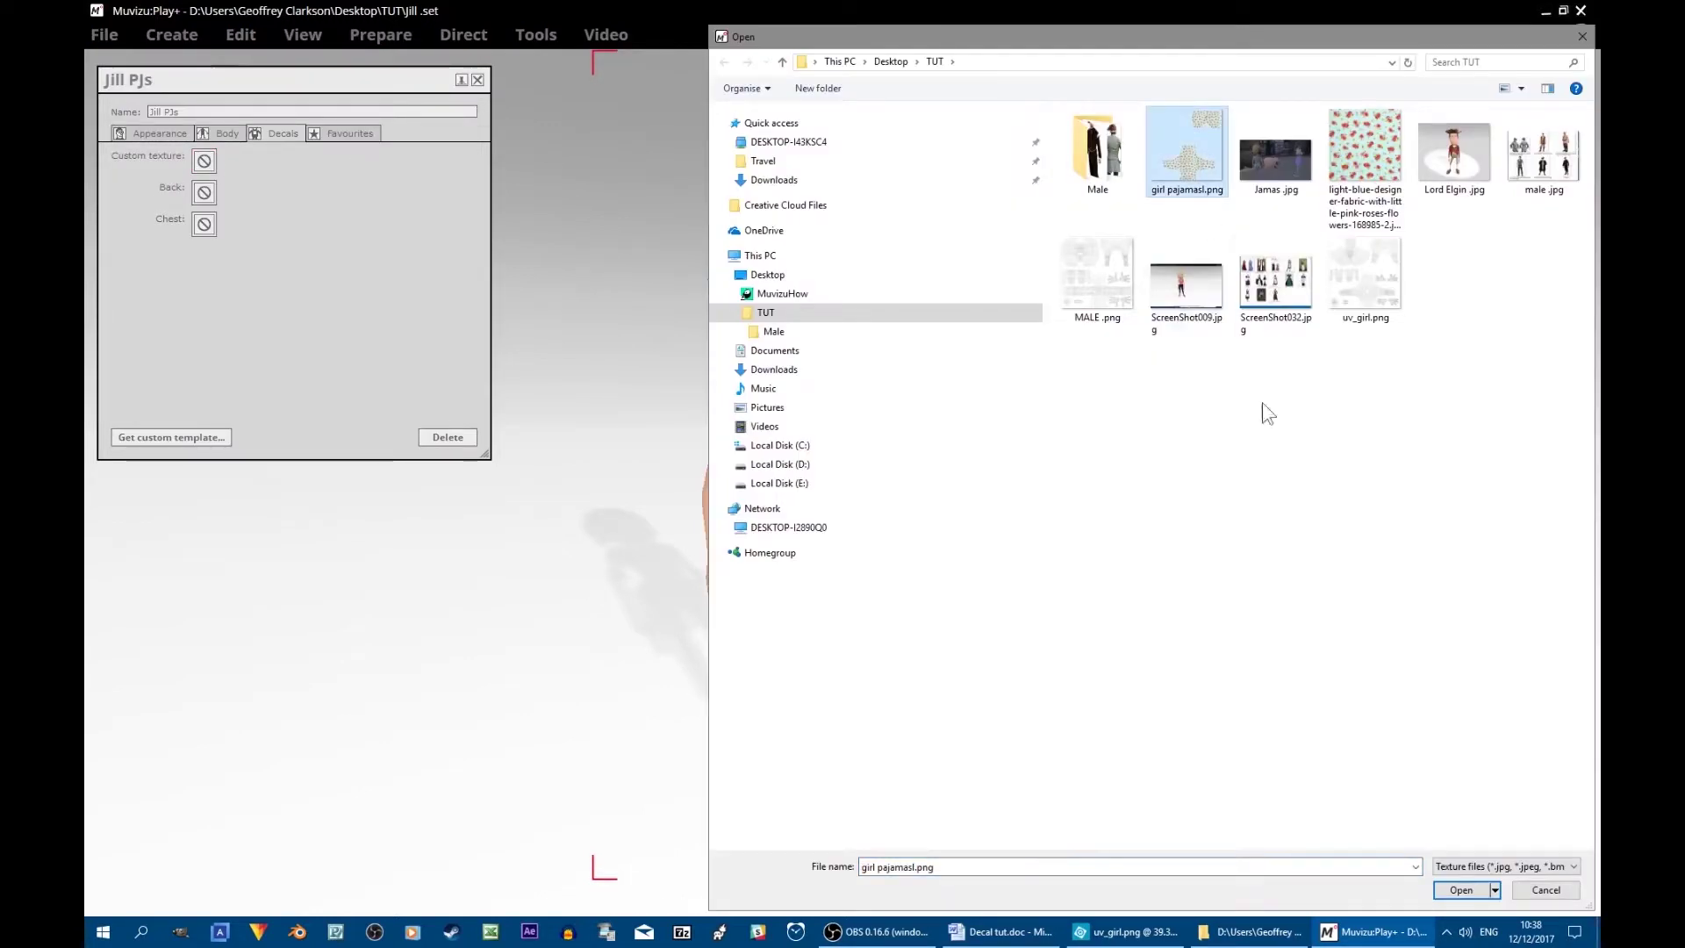
pyautogui.click(1454, 886)
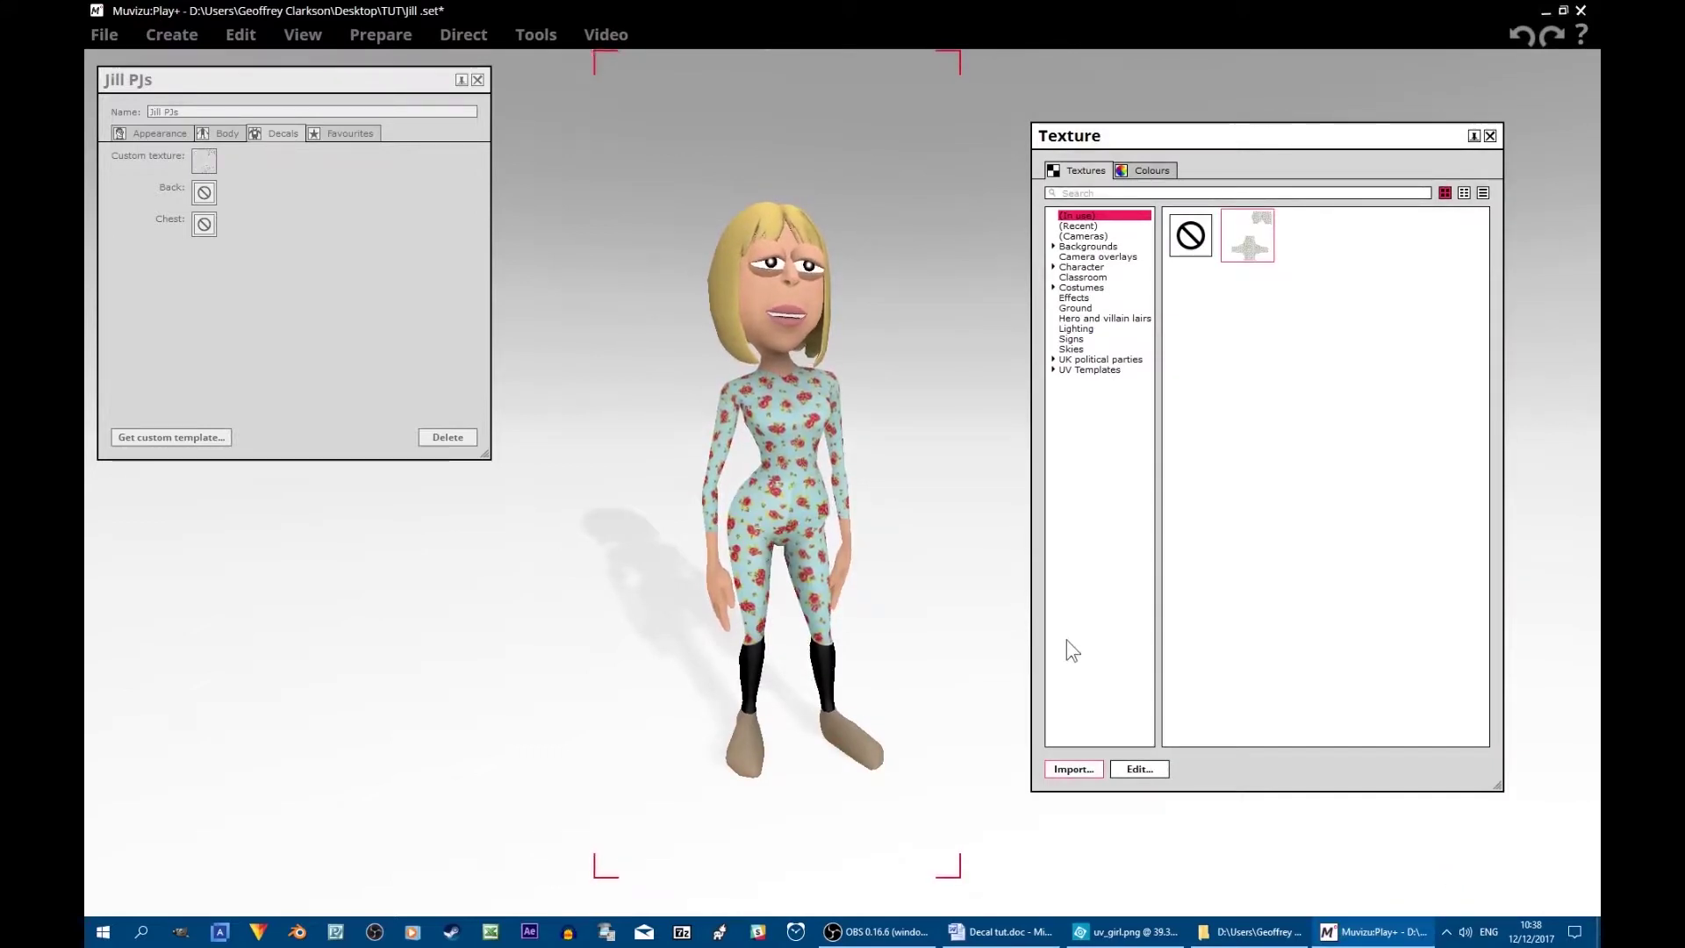
# Set the character's Legs item to 'none' to remove the black leggings, then rotate to inspect
pyautogui.click(893, 662)
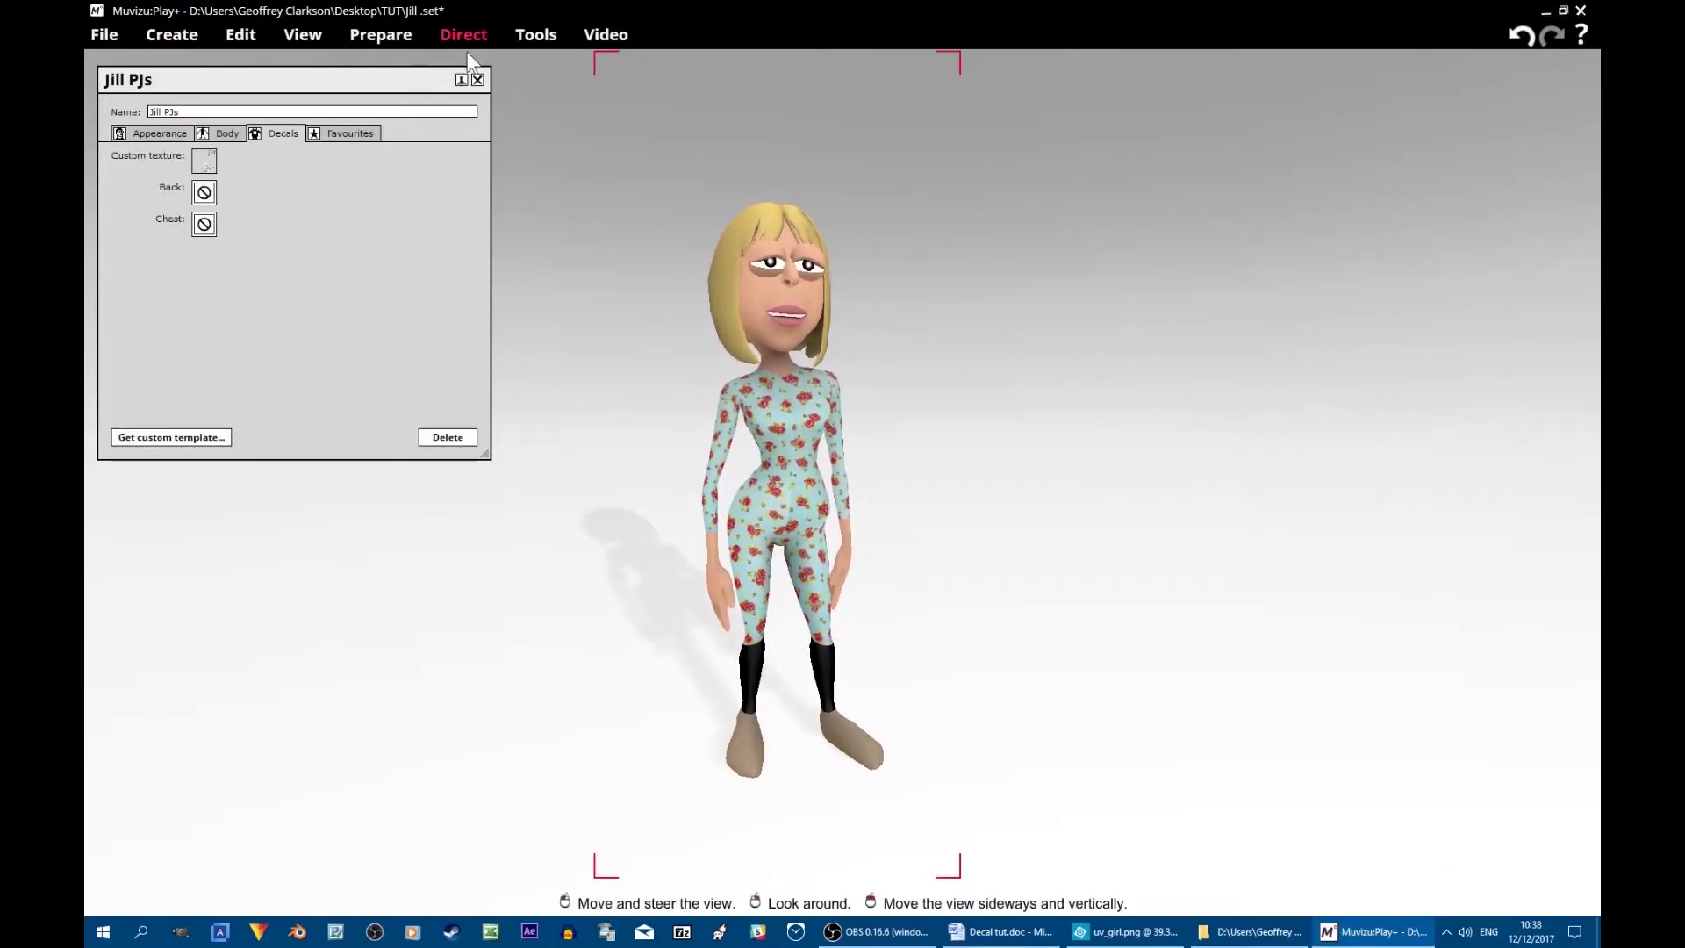
pyautogui.click(157, 133)
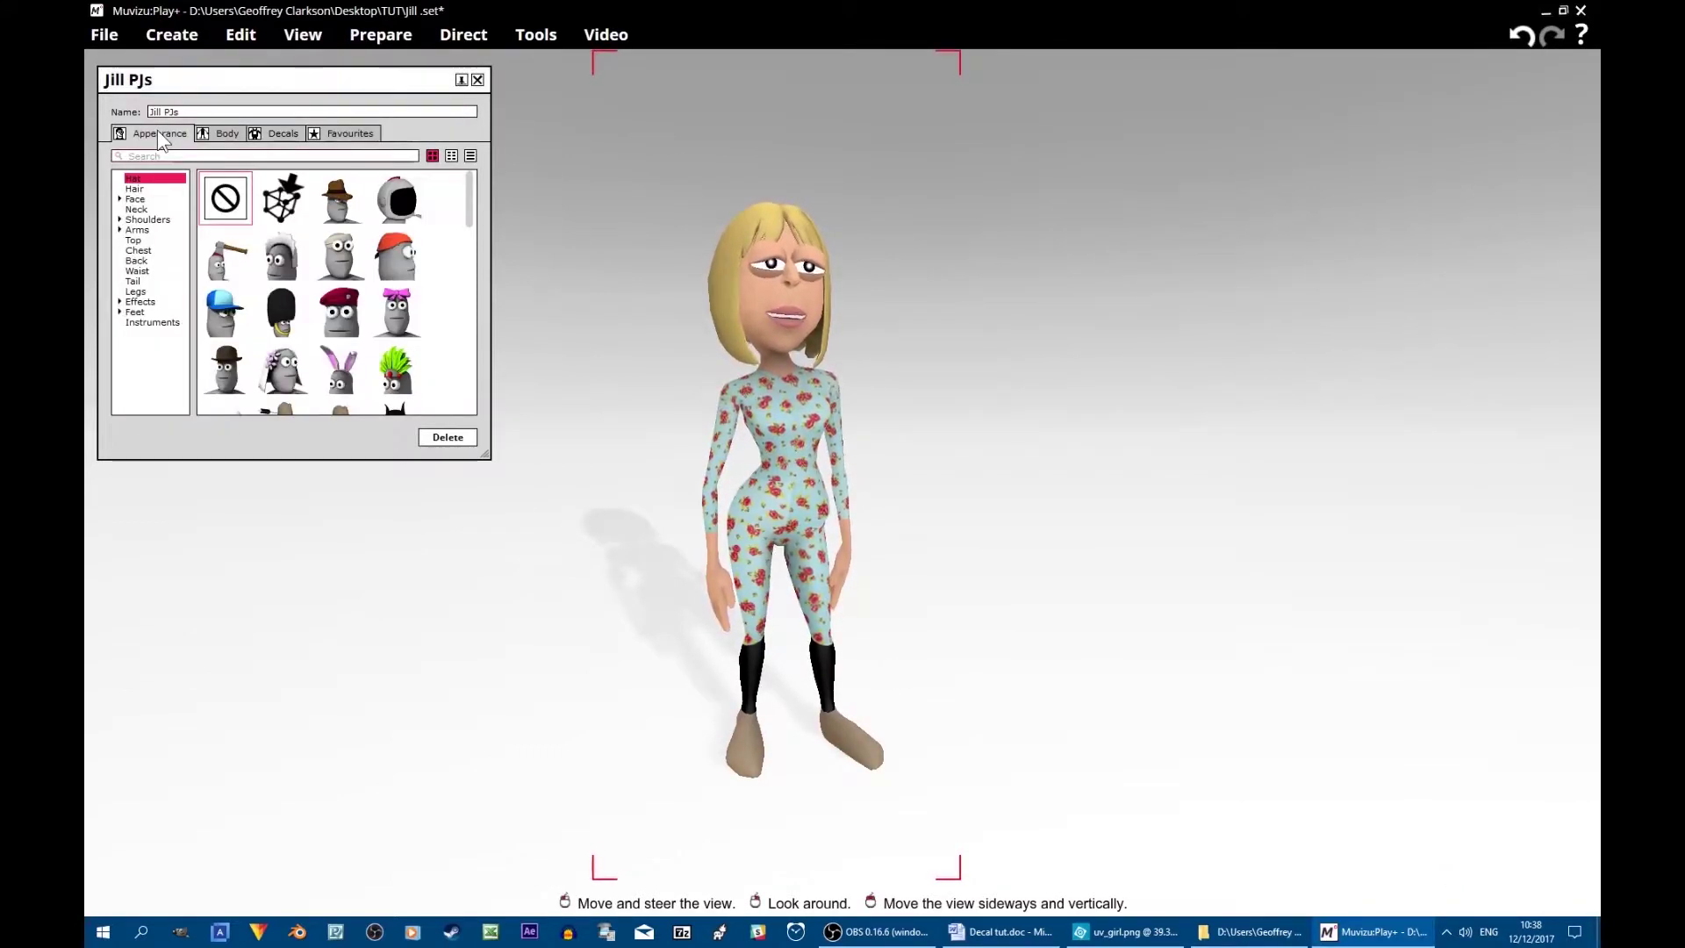
pyautogui.click(145, 240)
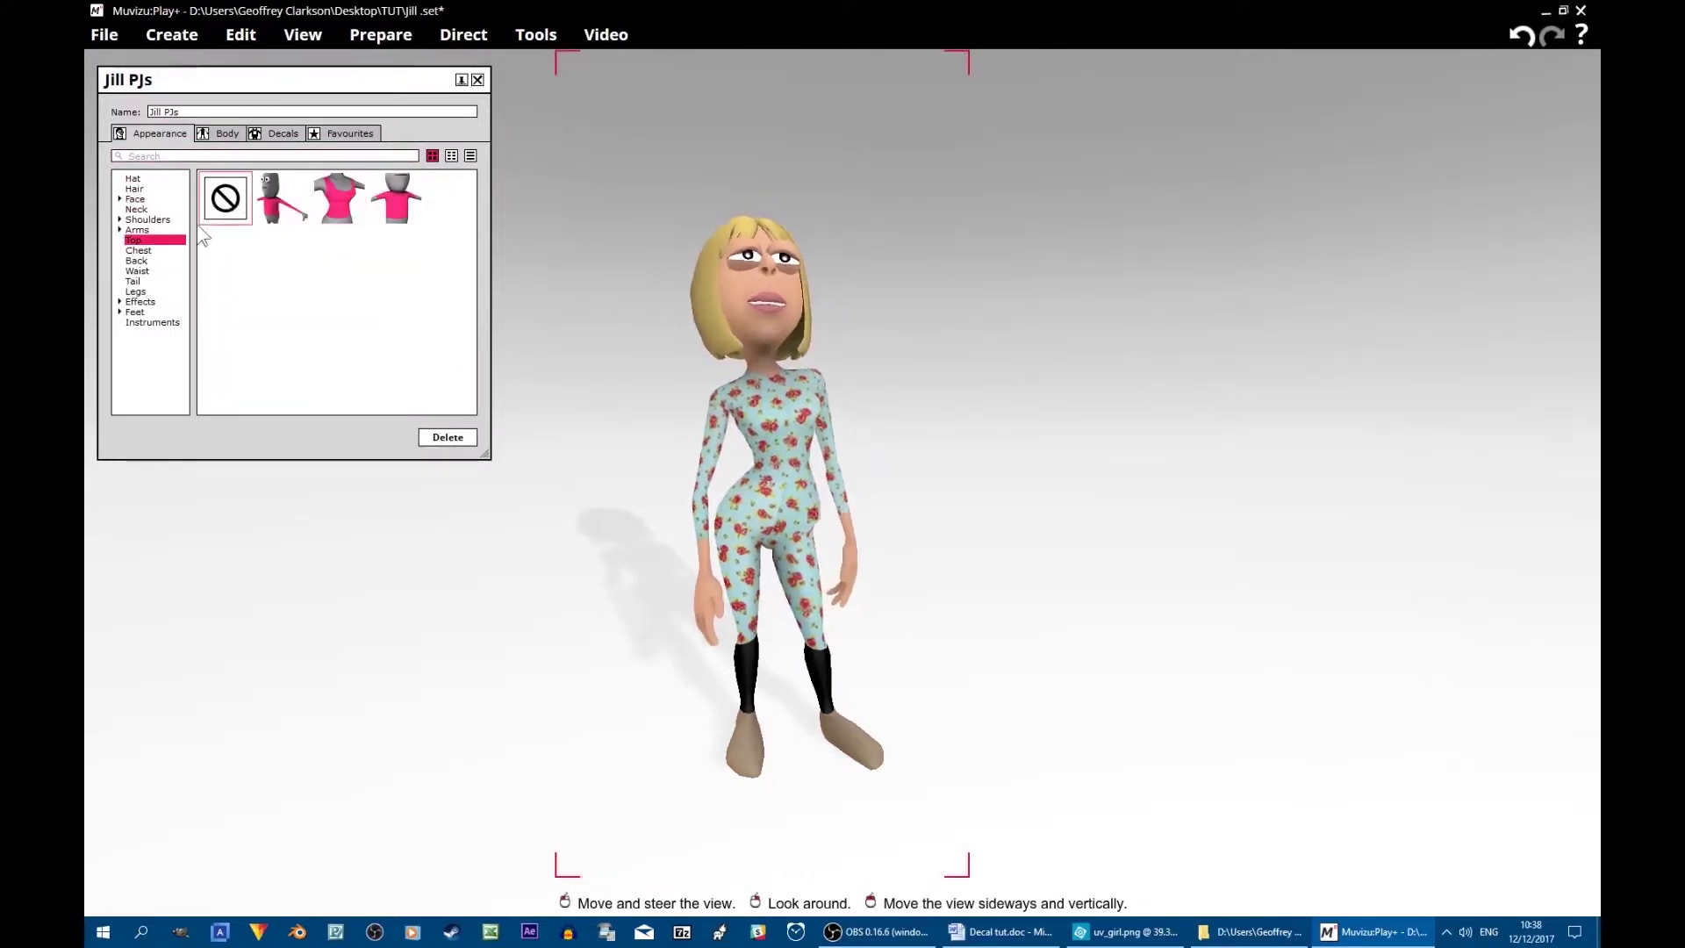
pyautogui.click(136, 291)
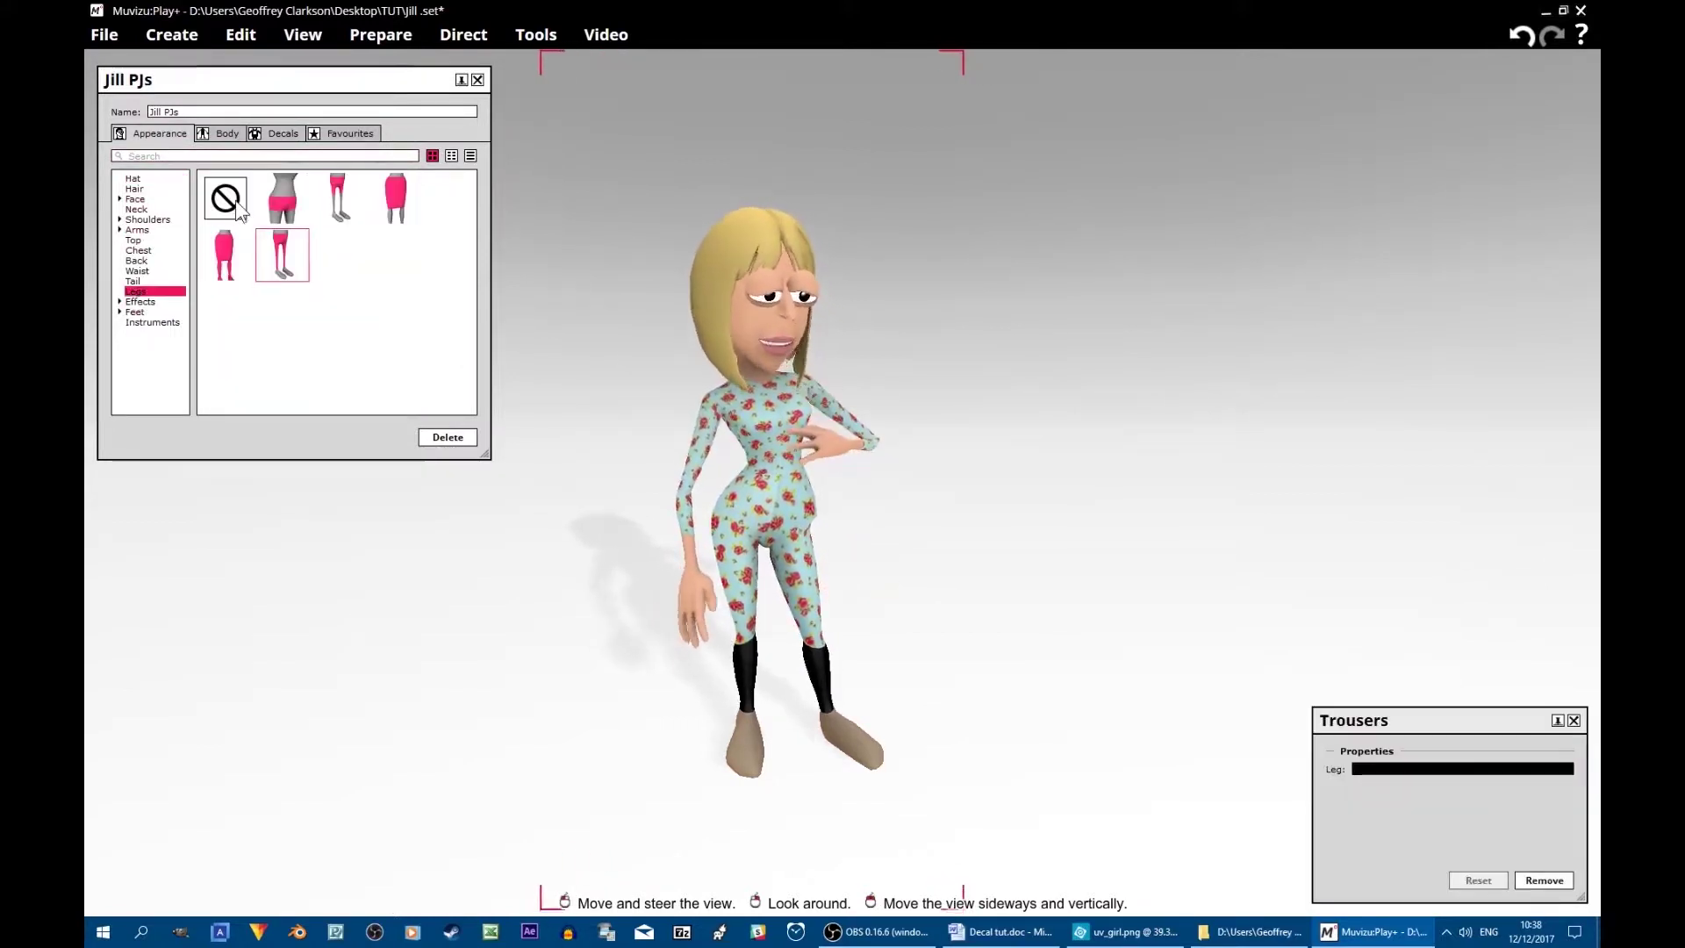
pyautogui.click(230, 200)
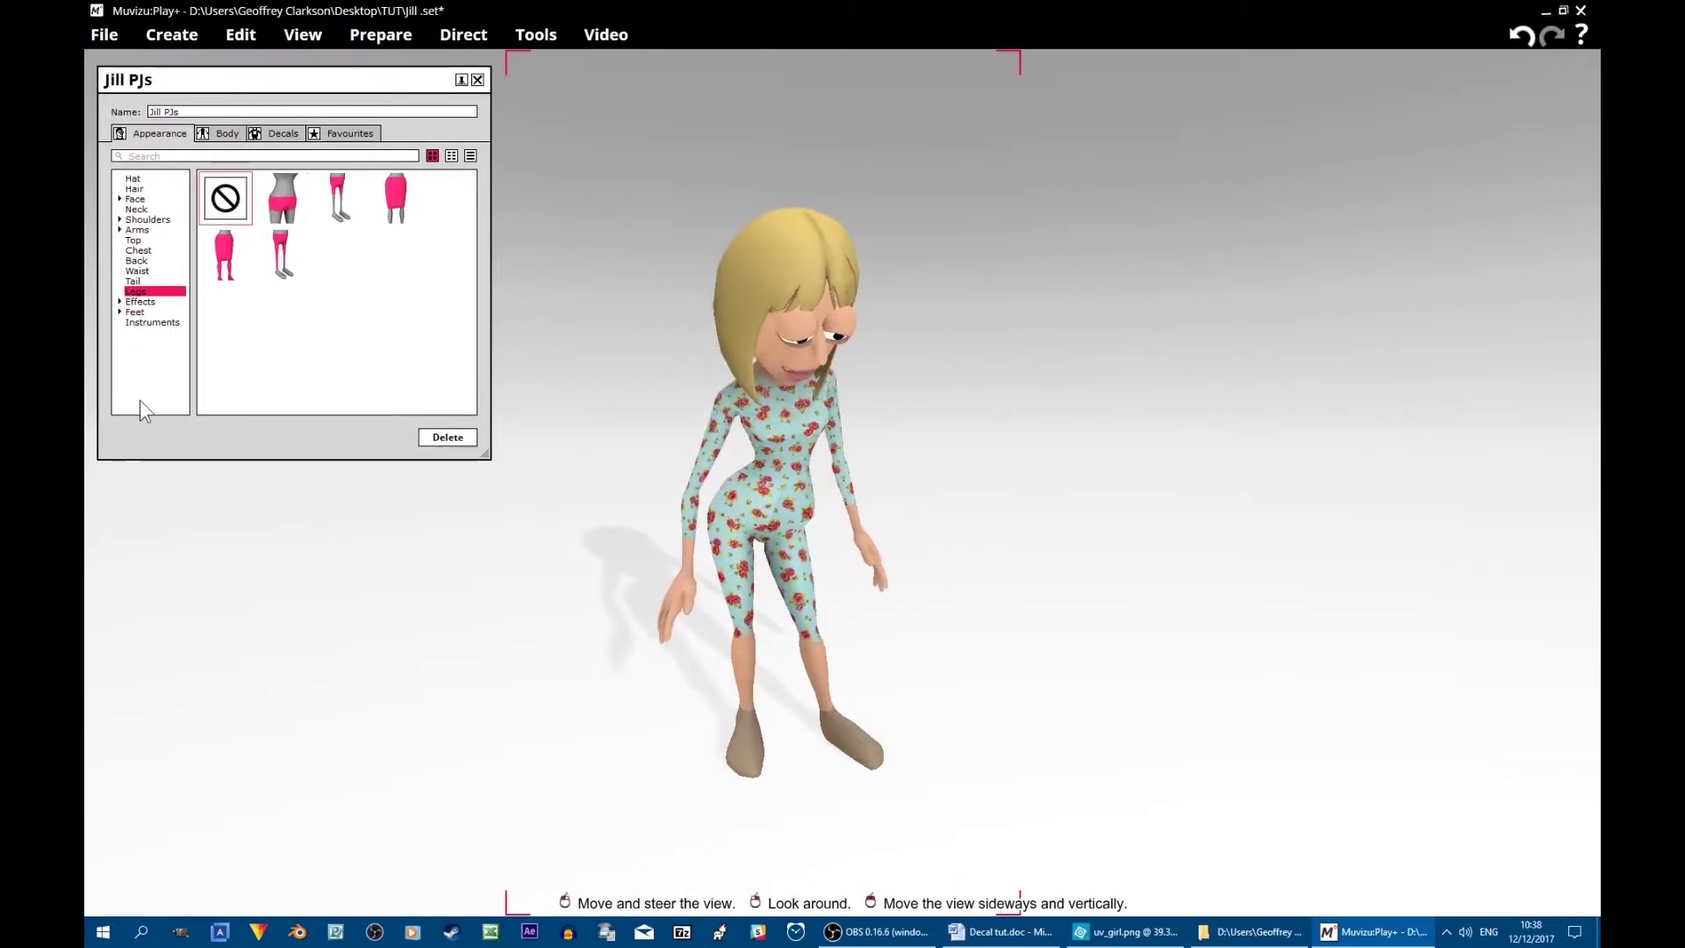
pyautogui.click(477, 79)
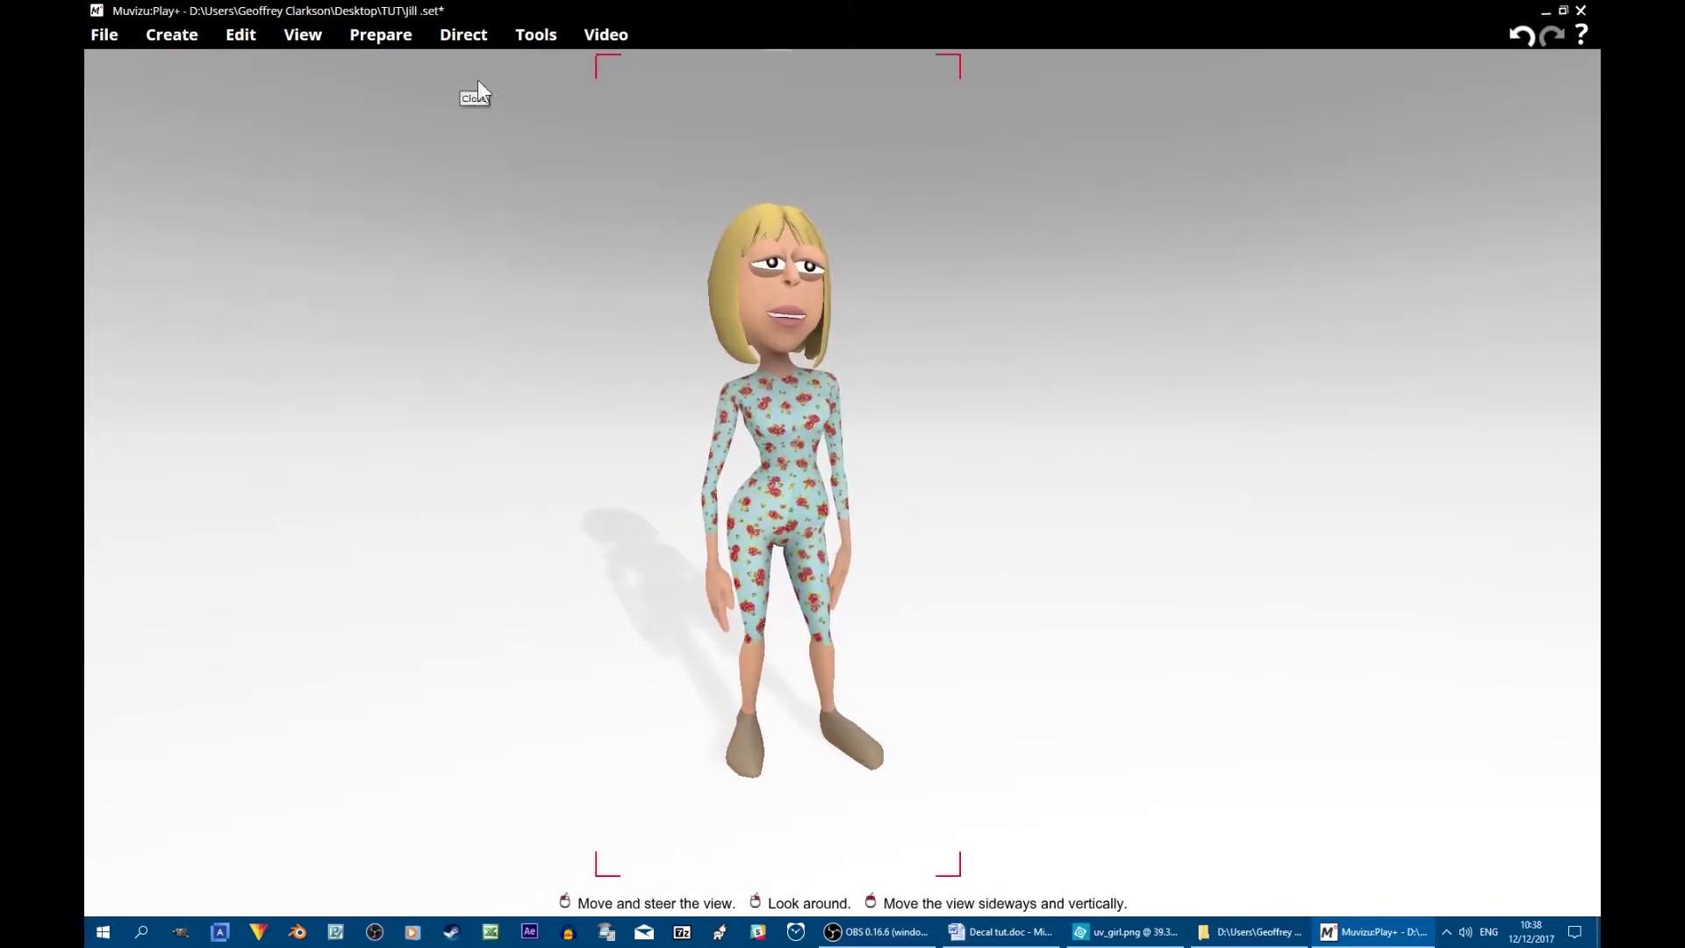
pyautogui.moveTo(779, 381); pyautogui.dragTo(987, 380)
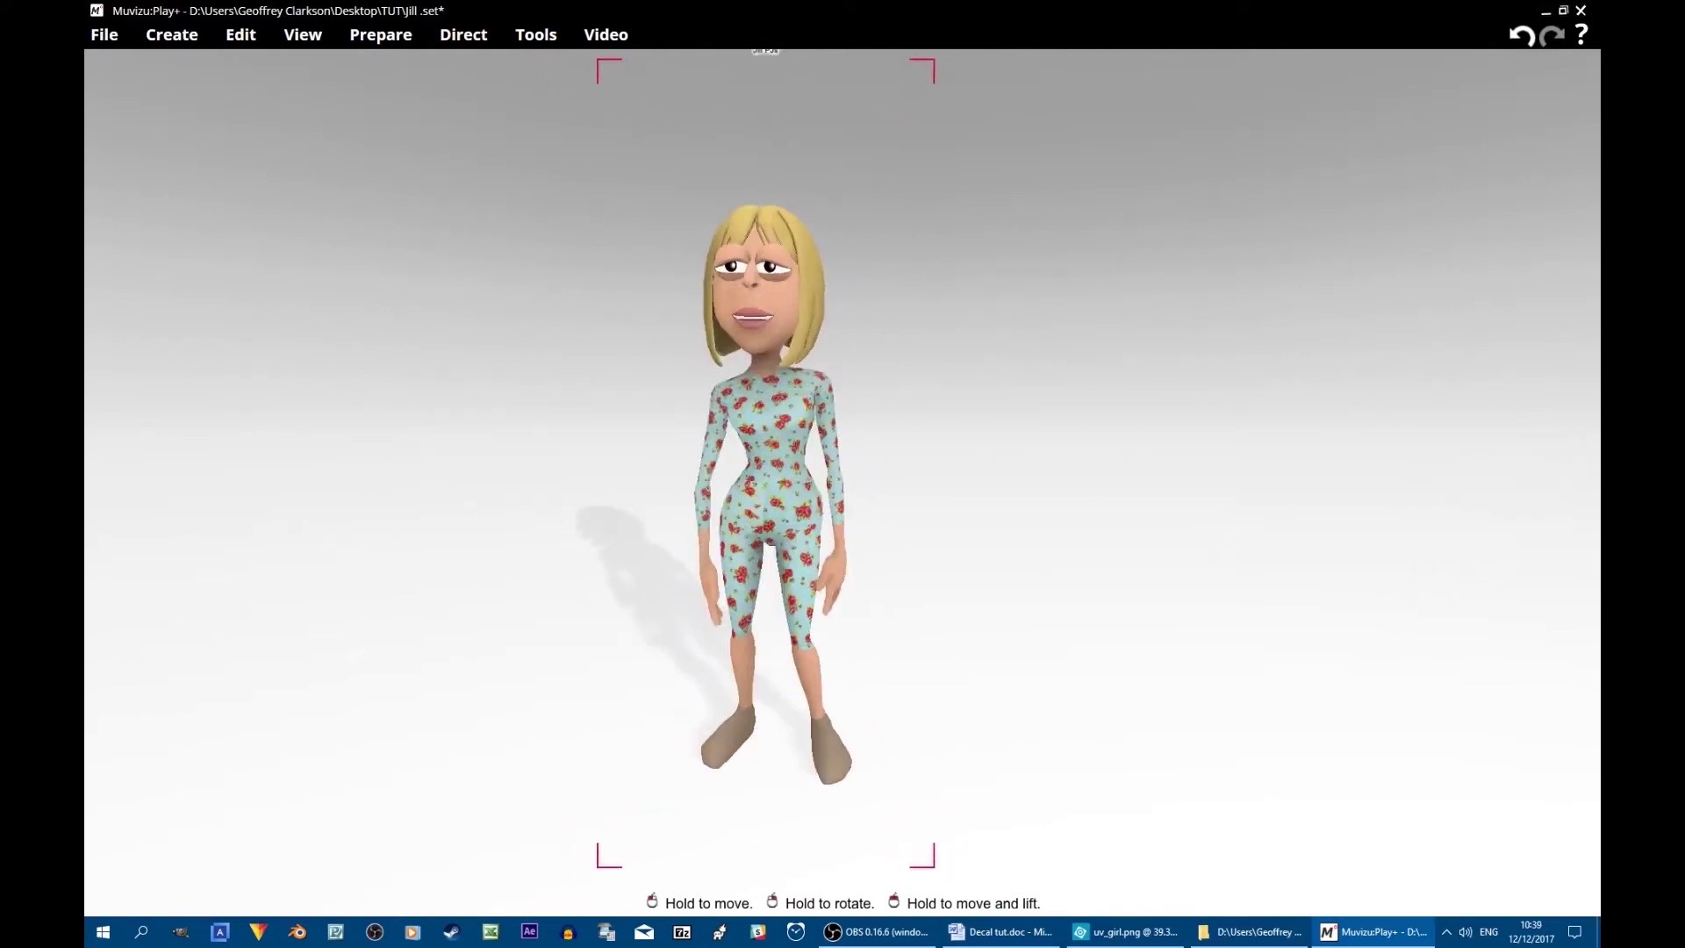
# Save Jill's floral pyjama outfit as a new favourite in the Favourites tab
pyautogui.rightClick(776, 235)
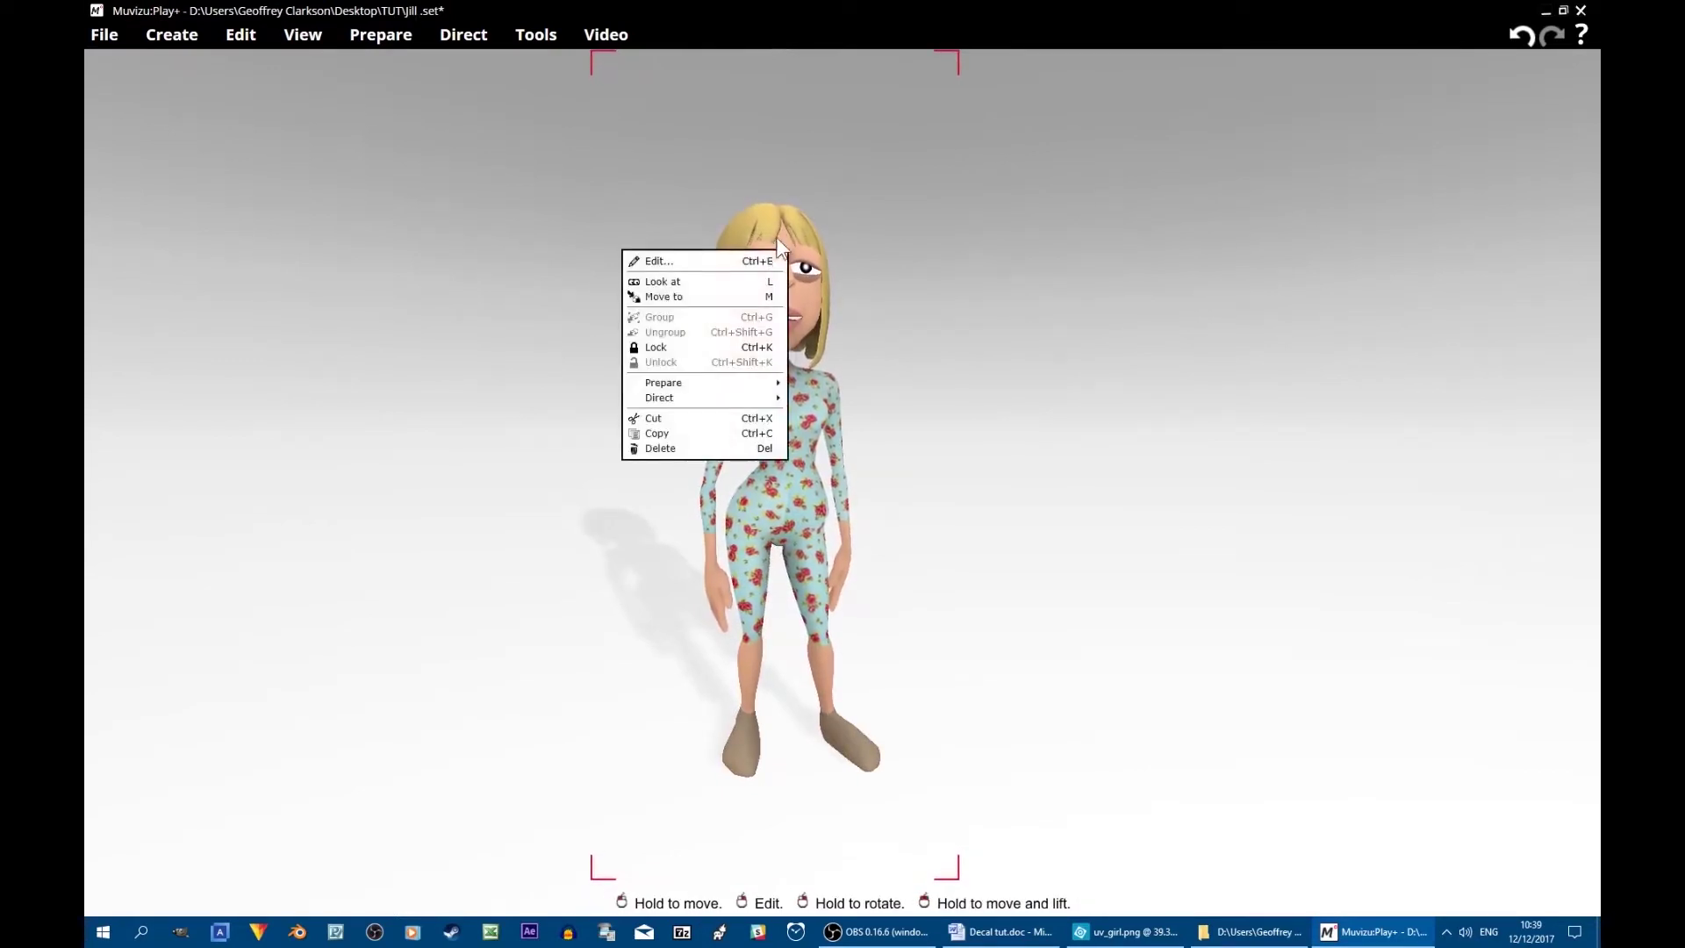
pyautogui.click(687, 256)
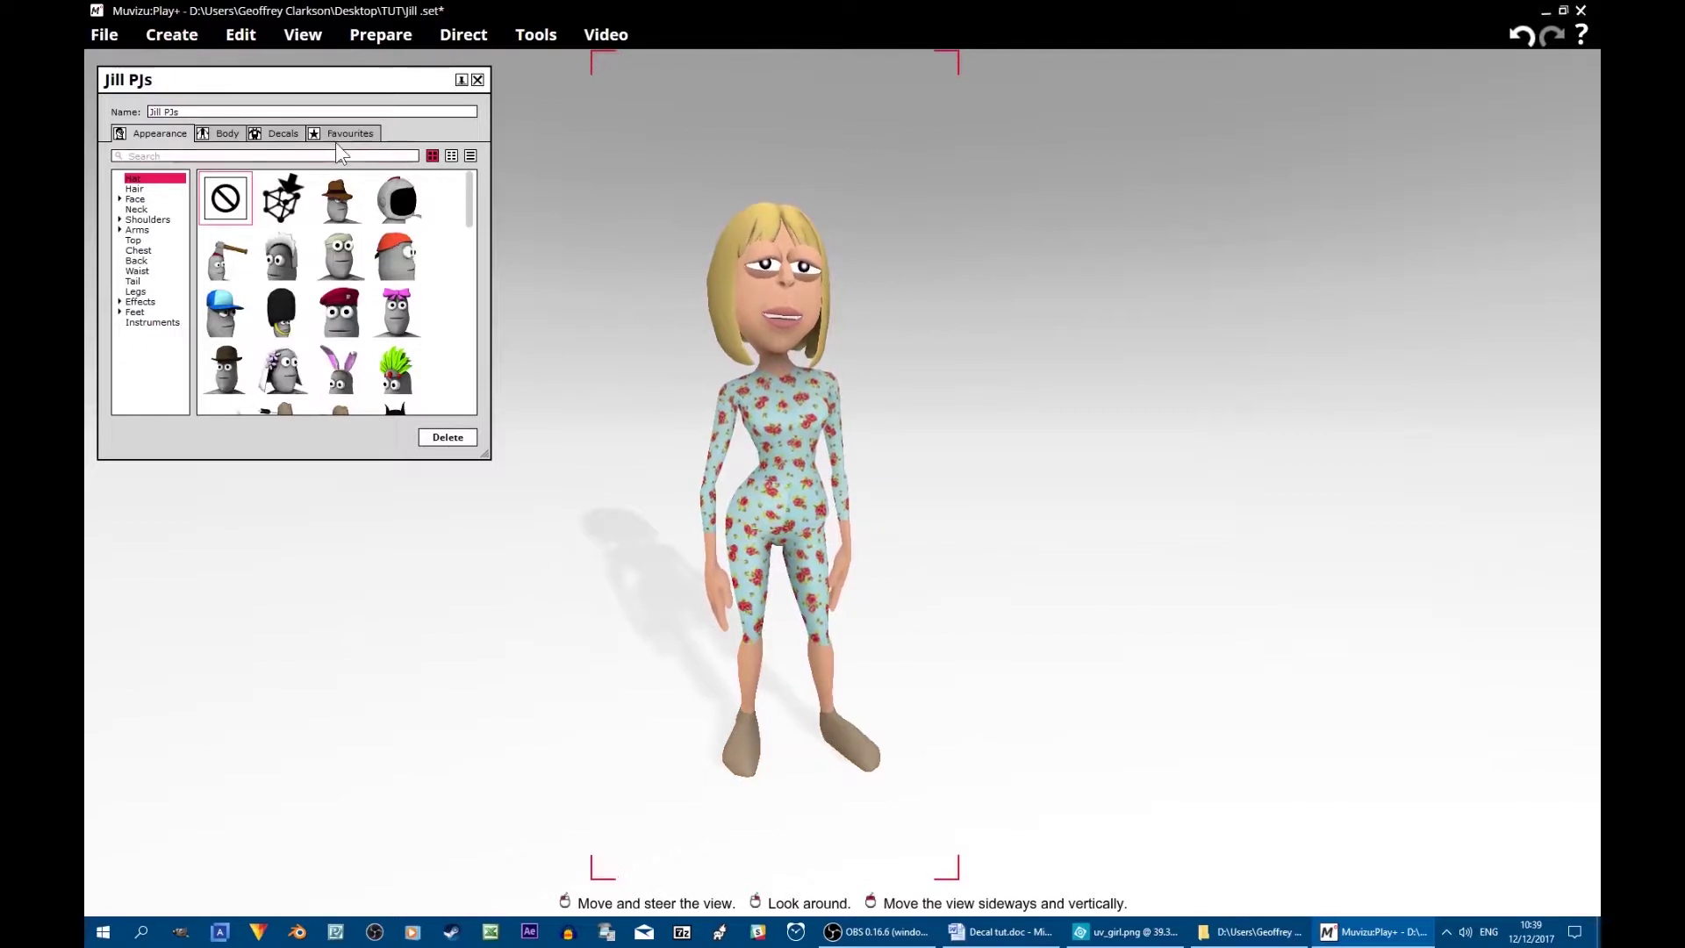
pyautogui.click(344, 134)
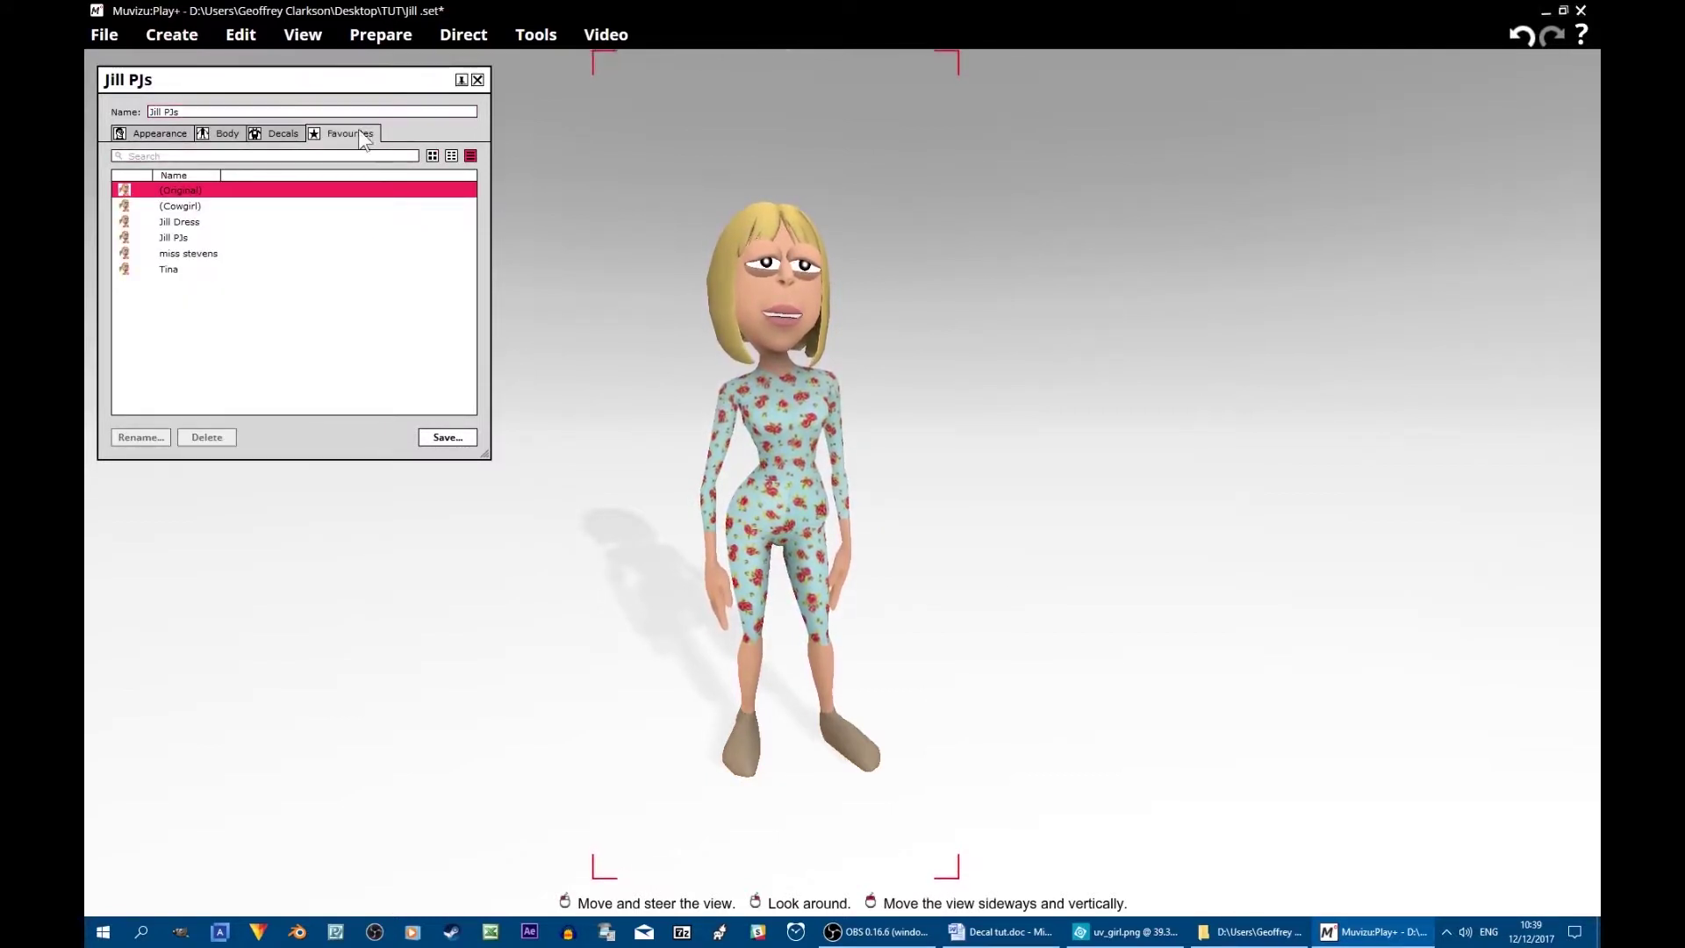
pyautogui.click(446, 437)
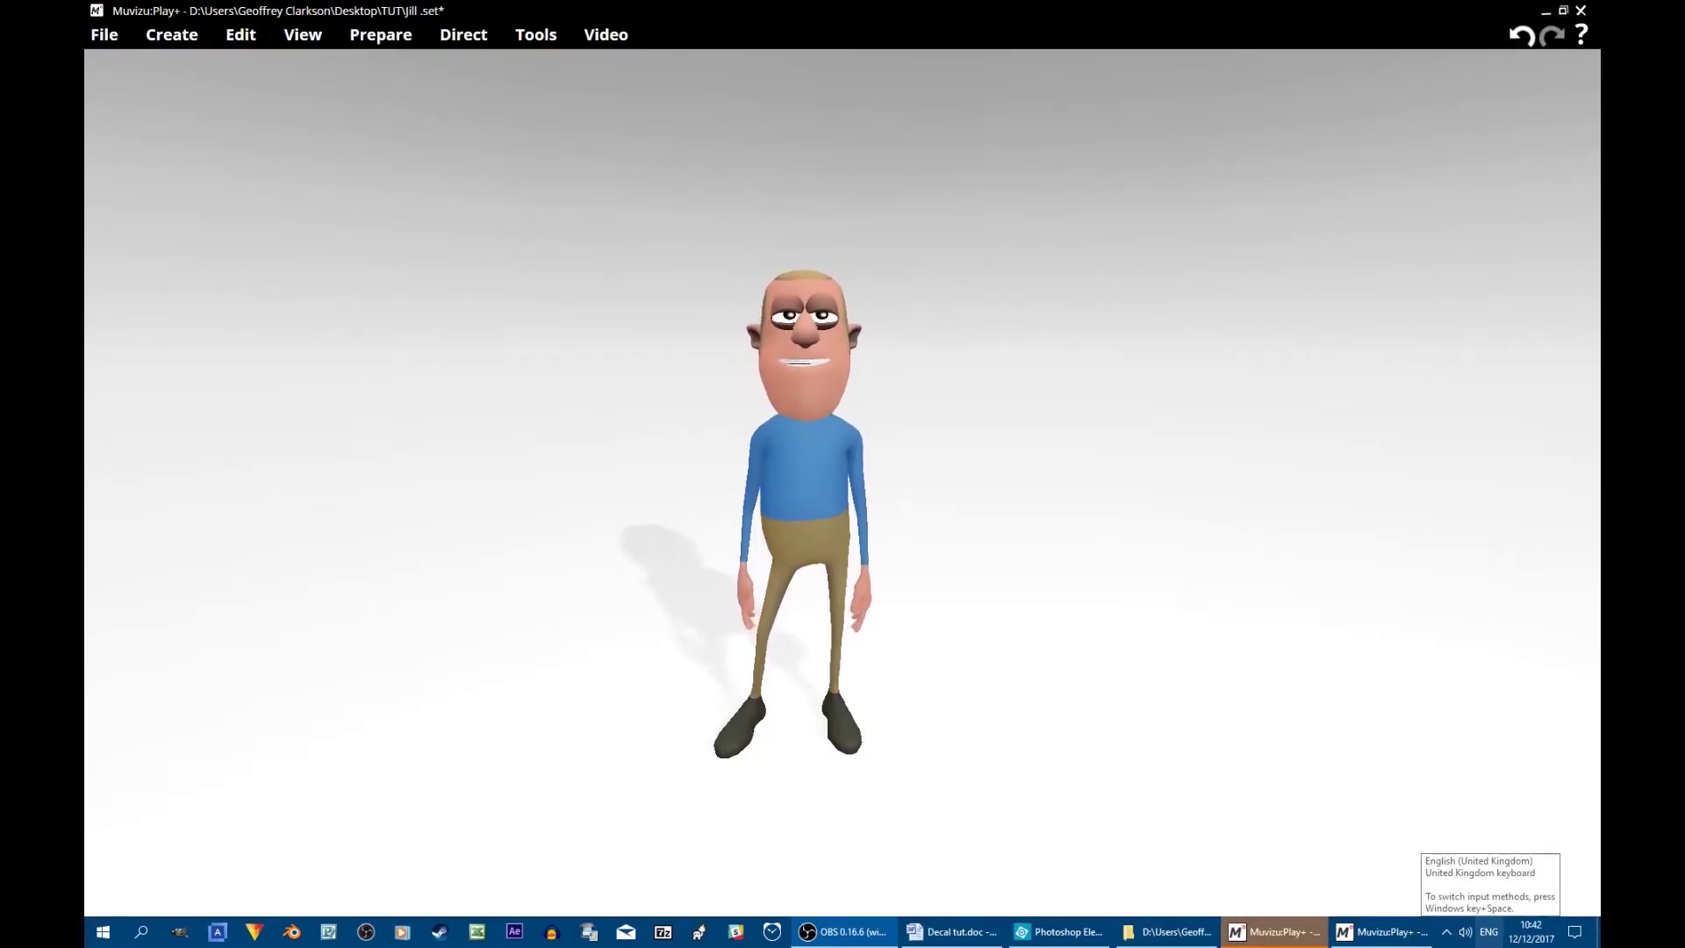
# Minimise Muvizu and open the brown-vest costume photo from the TUT\Male folder
pyautogui.click(1546, 11)
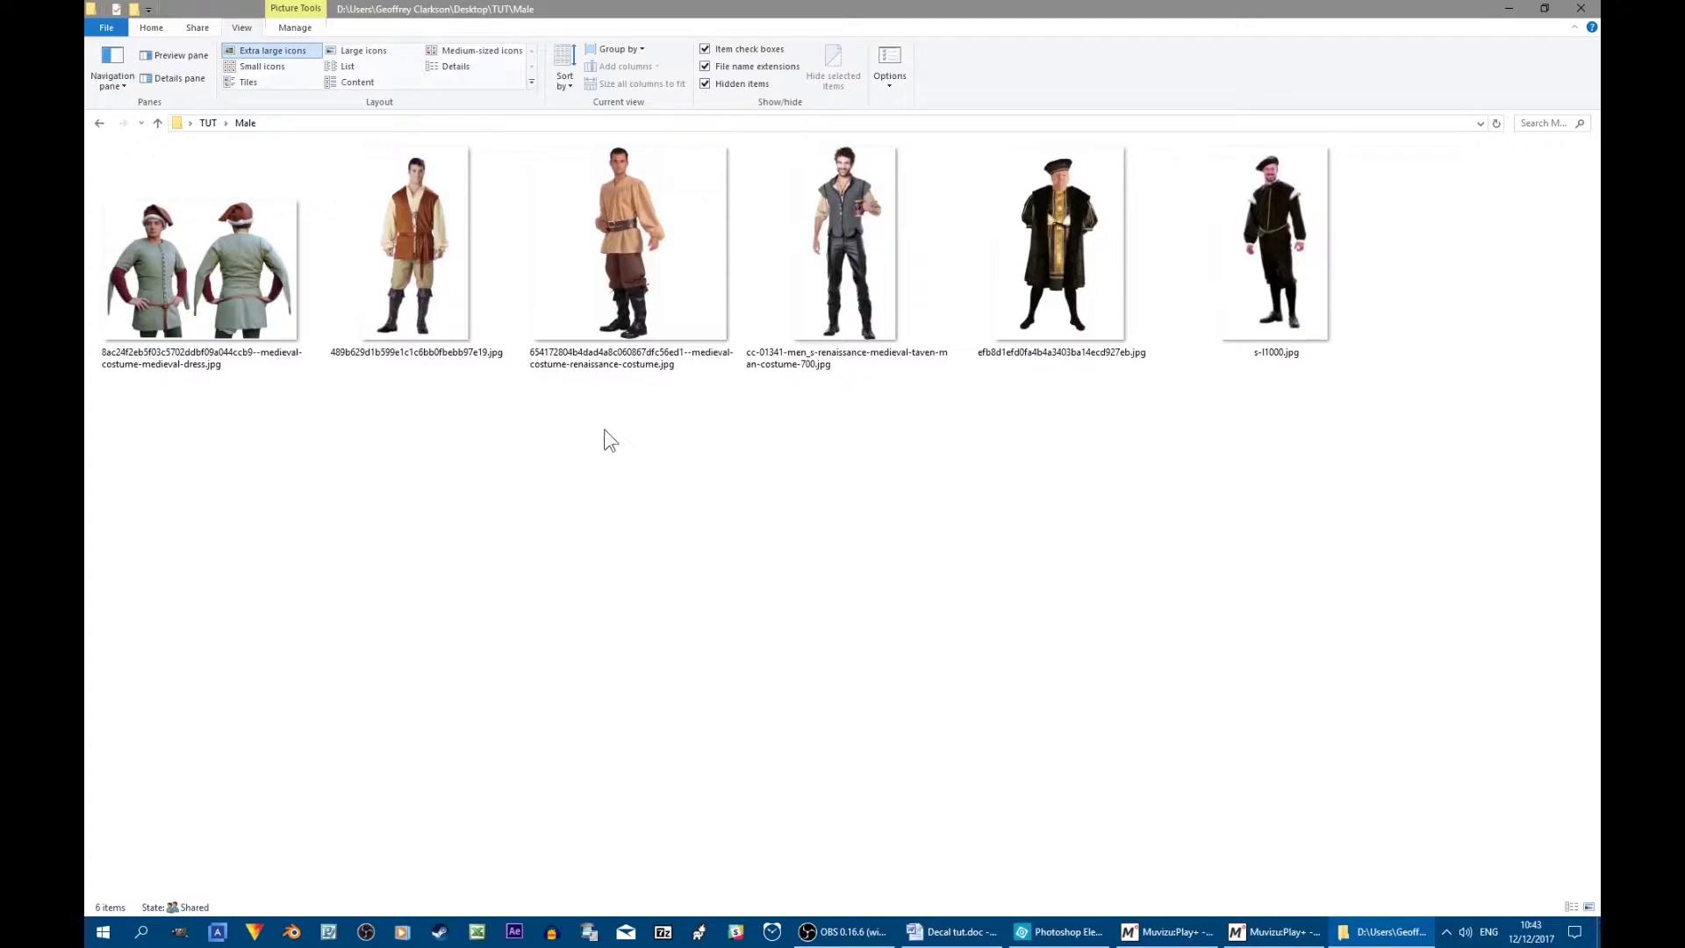
pyautogui.click(418, 266)
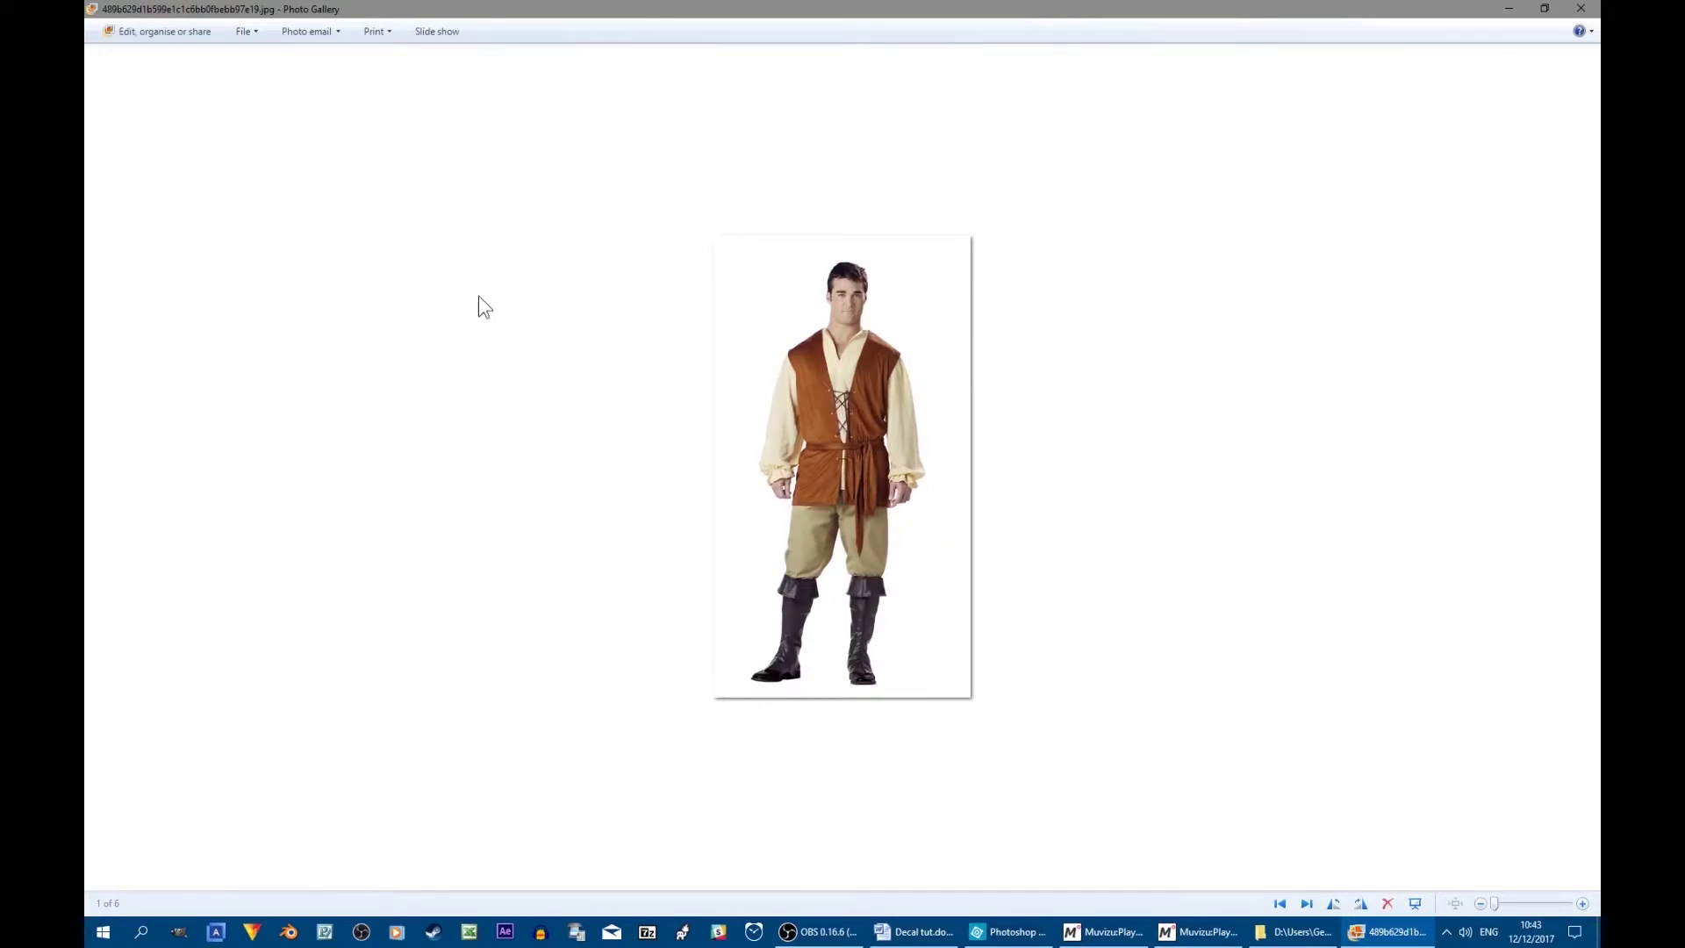
# Rename the male UV net layer to NET and move it to the top of the stack
pyautogui.hotkey('alt', 'Tab')
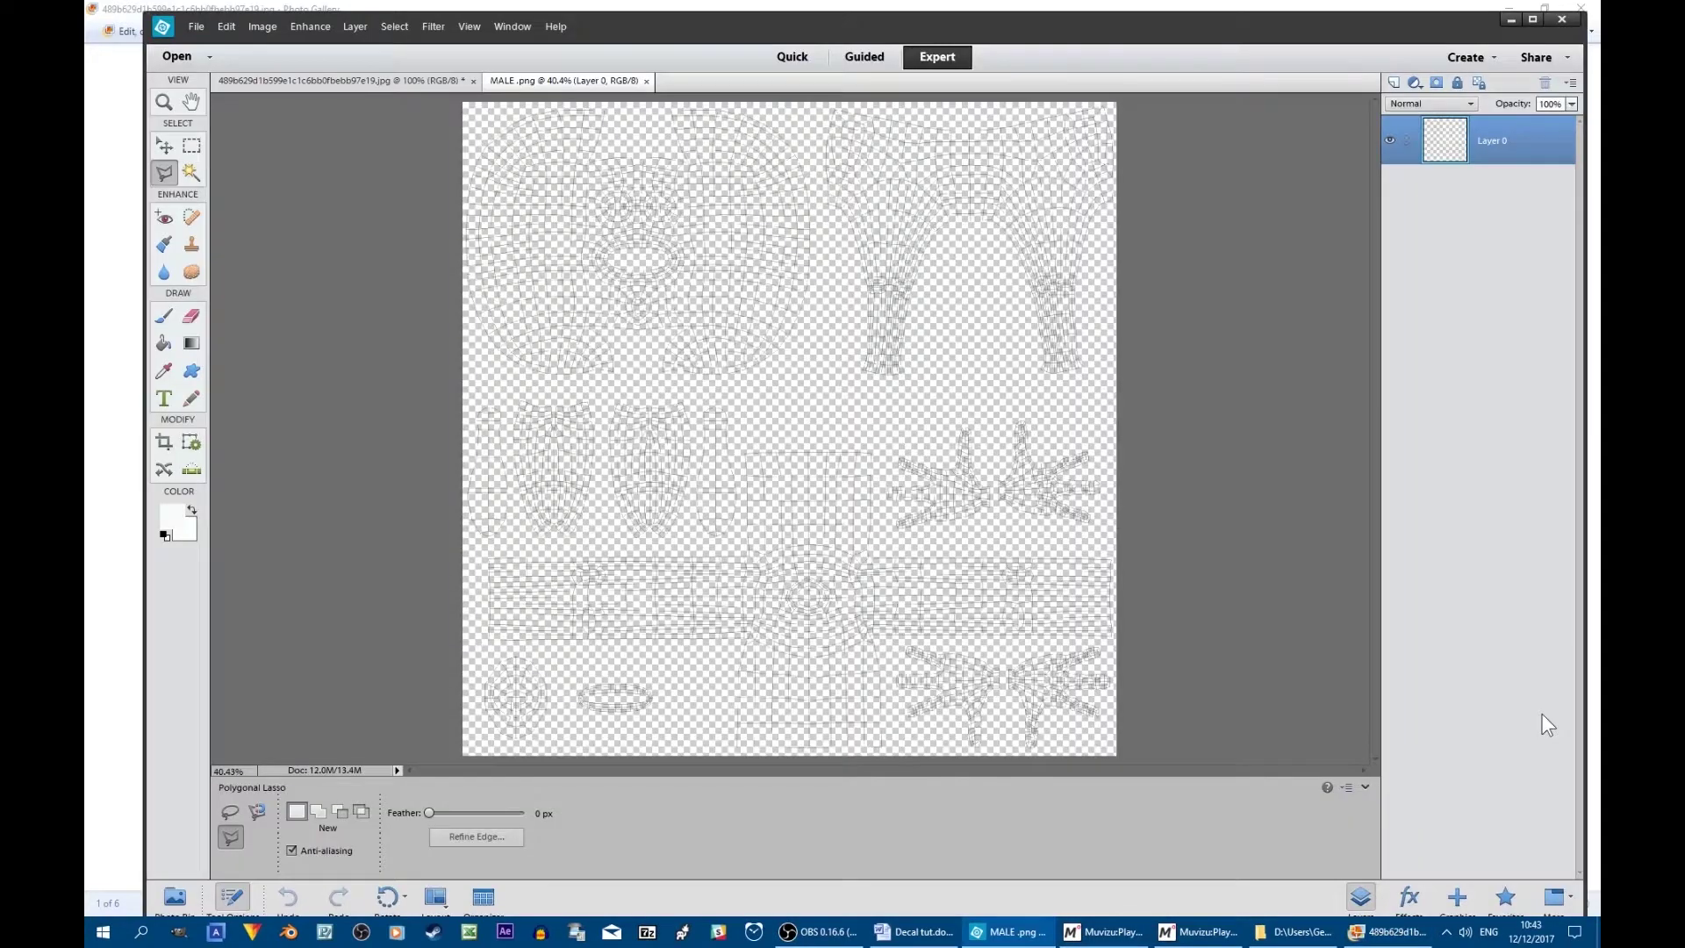
pyautogui.click(1394, 83)
pyautogui.click(1393, 83)
pyautogui.rightClick(1513, 239)
pyautogui.click(1514, 327)
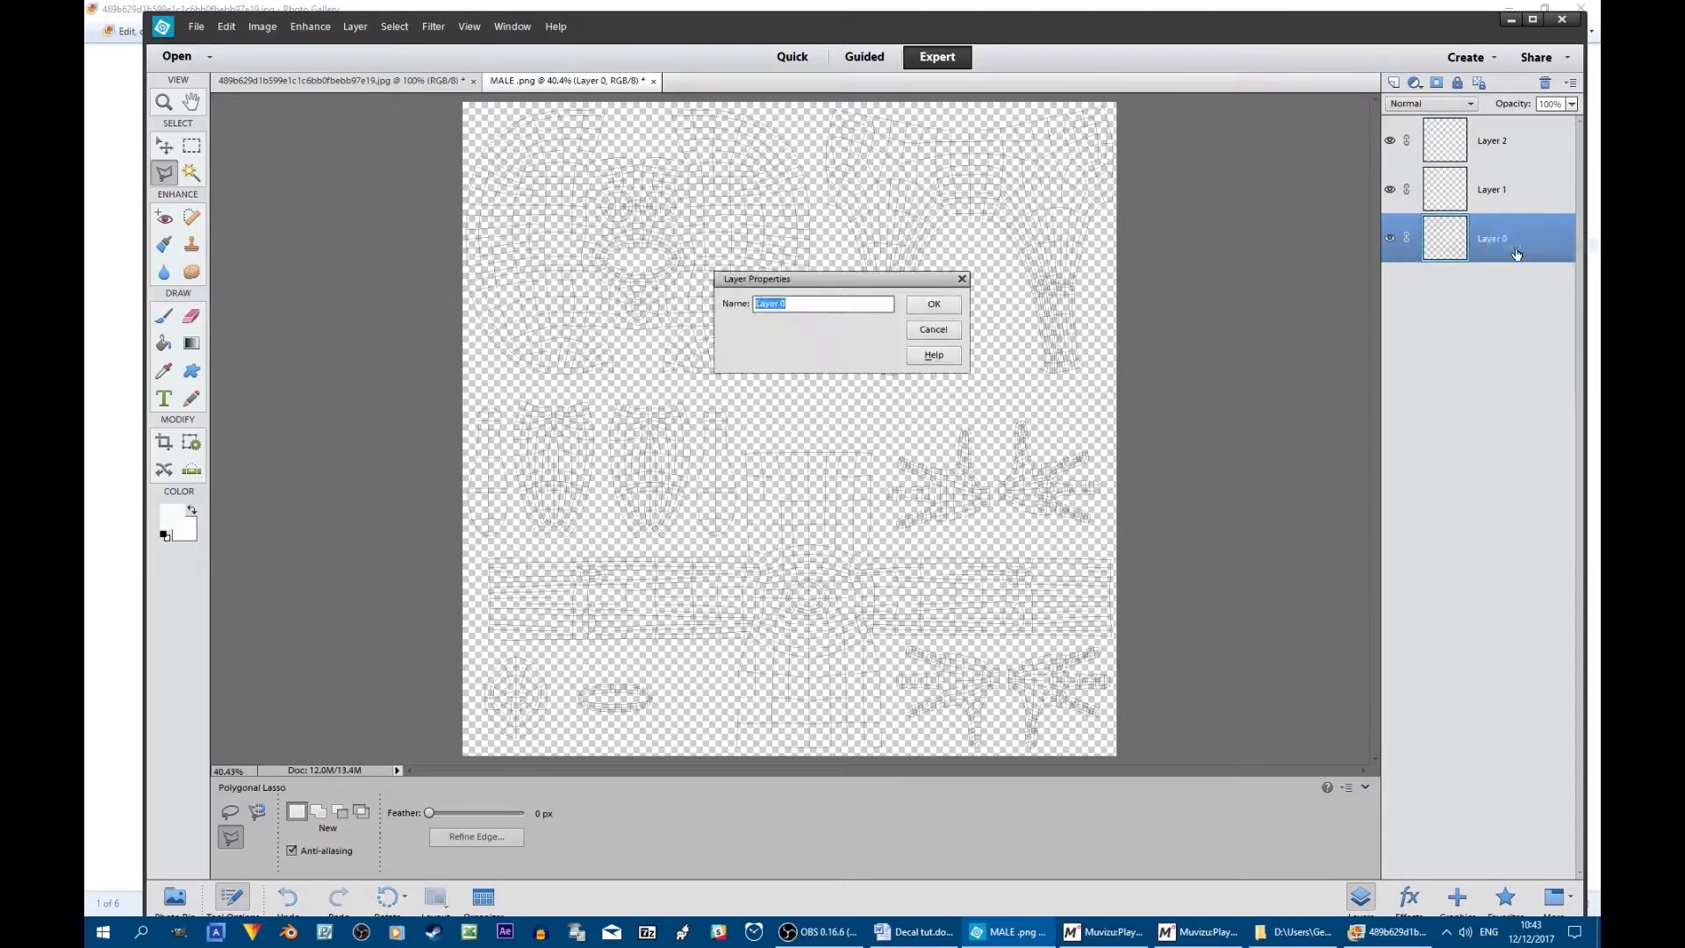
pyautogui.write('NET')
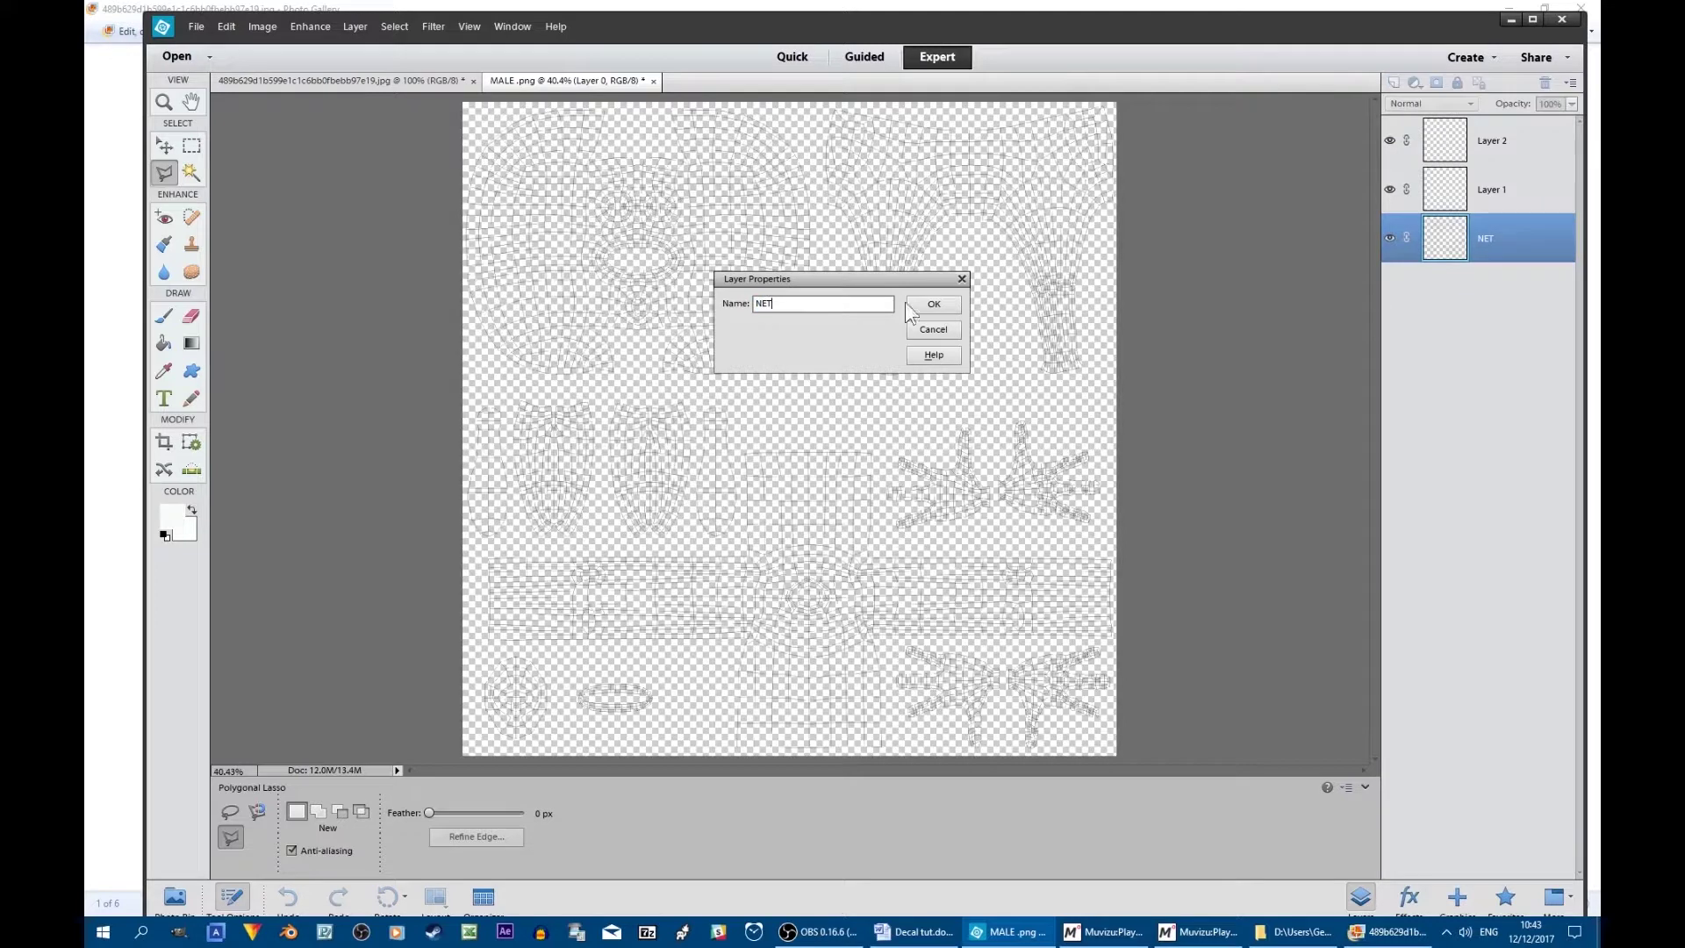
pyautogui.click(932, 300)
pyautogui.moveTo(1494, 252); pyautogui.dragTo(1519, 220)
# Fill Layer 1 with light grey using the Paint Bucket
pyautogui.click(1534, 242)
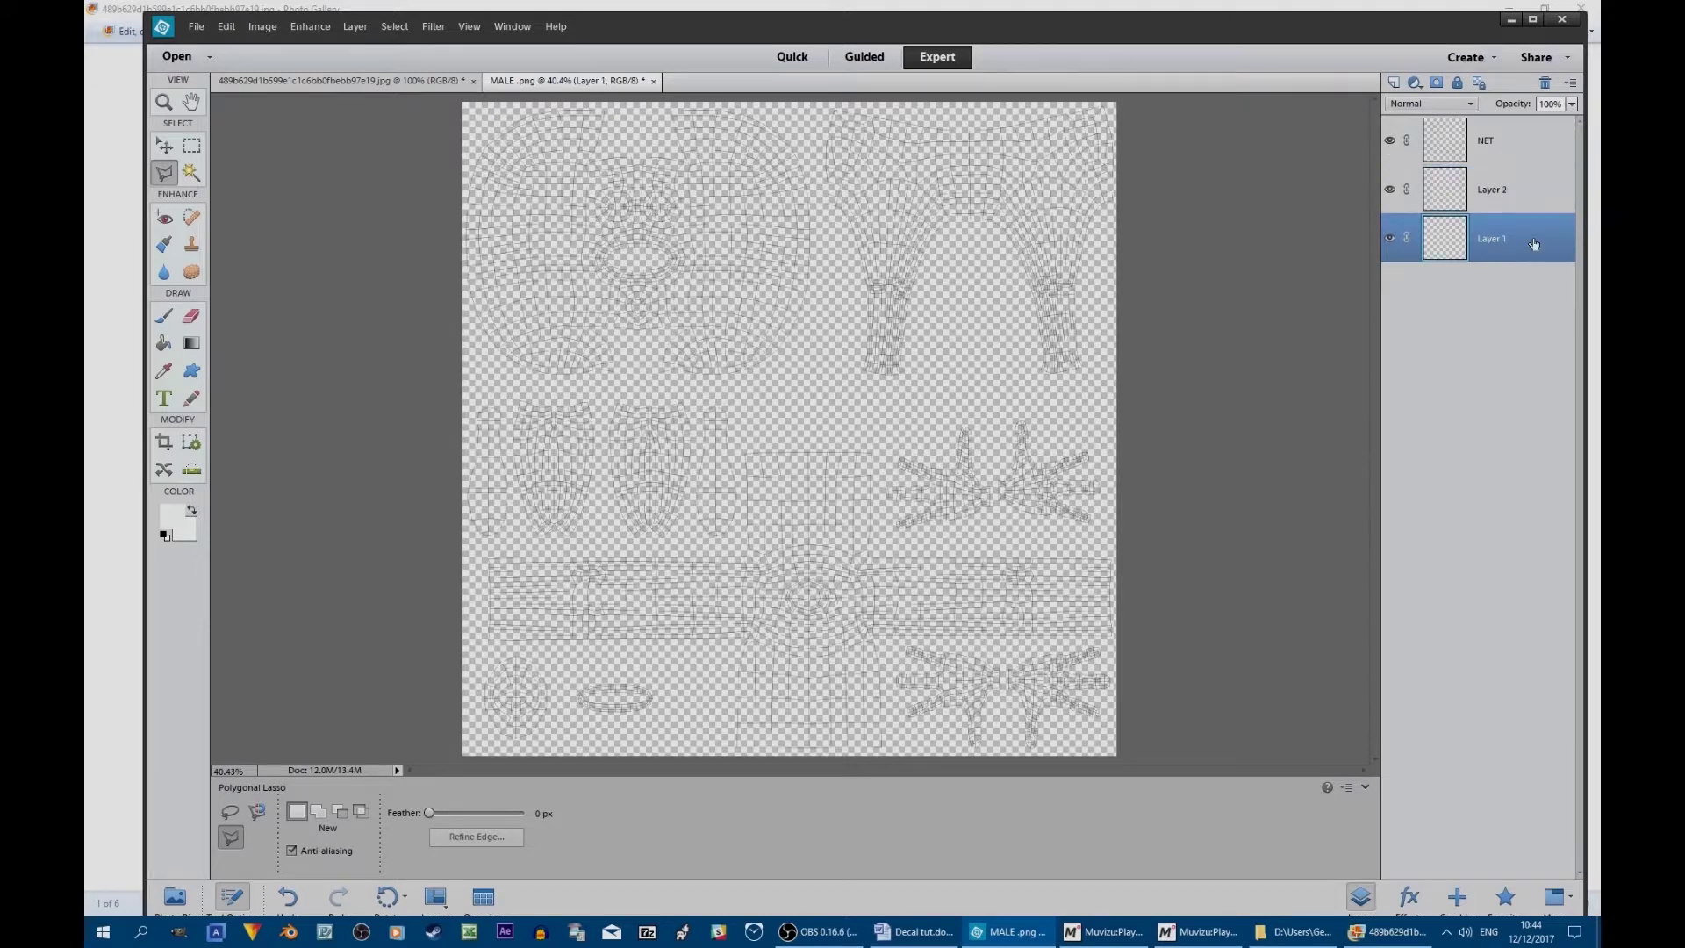
pyautogui.click(164, 344)
pyautogui.click(561, 458)
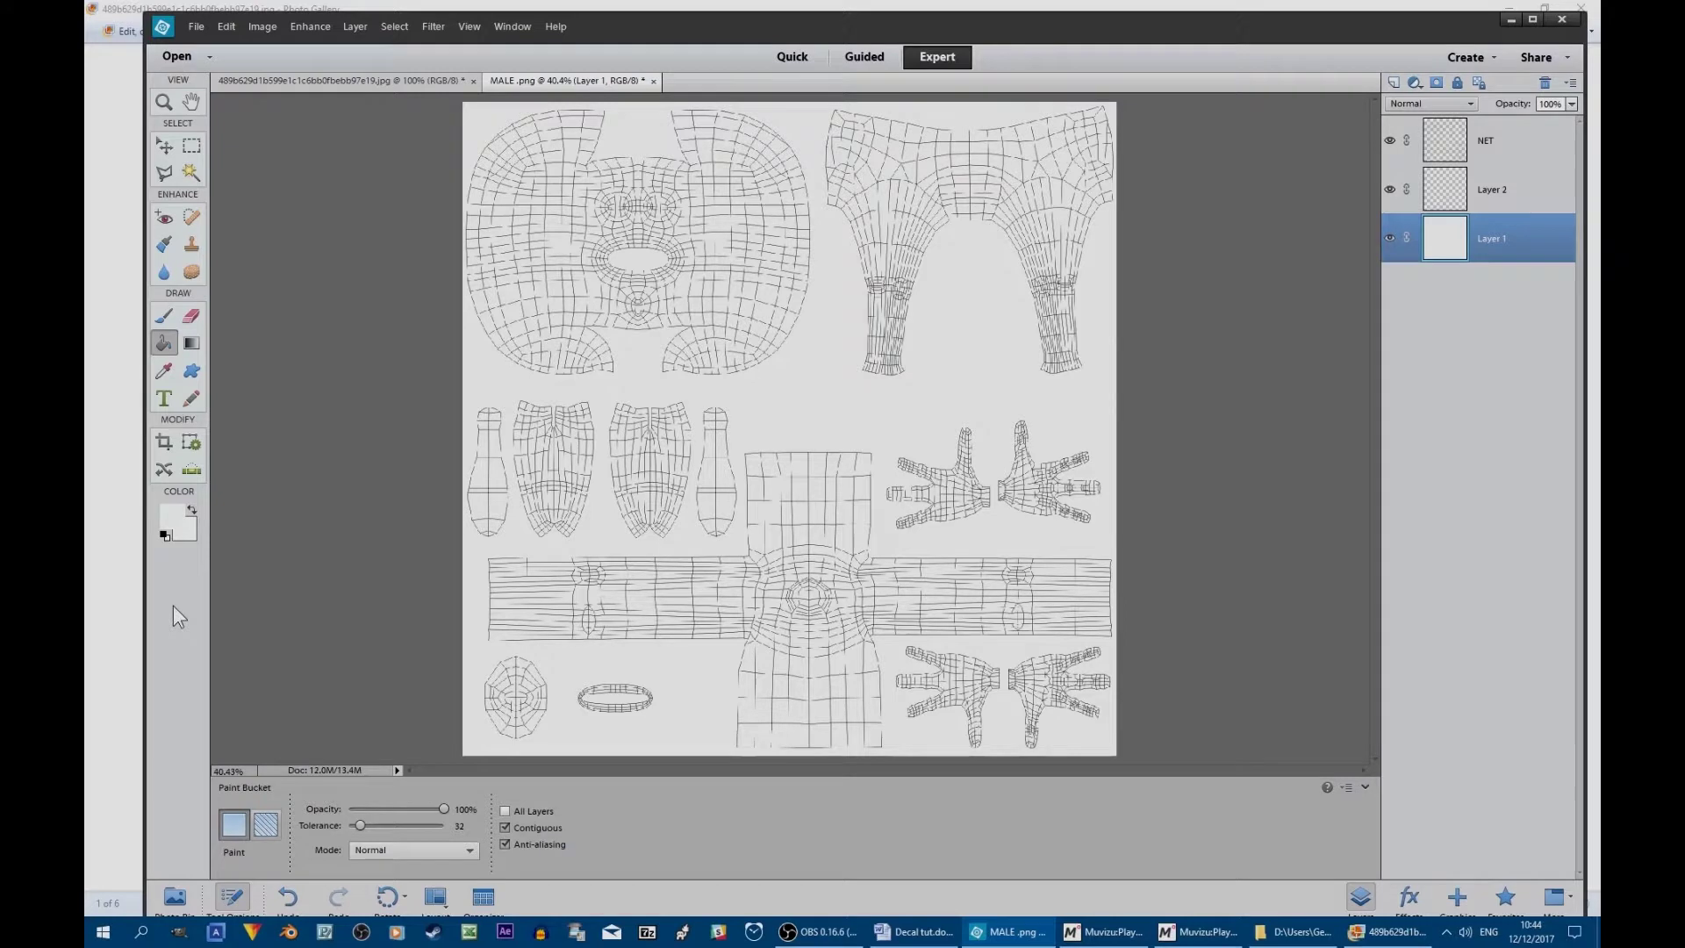
# Copy the vest-and-sleeves area from the costume photo and paste it onto Layer 2
pyautogui.click(235, 81)
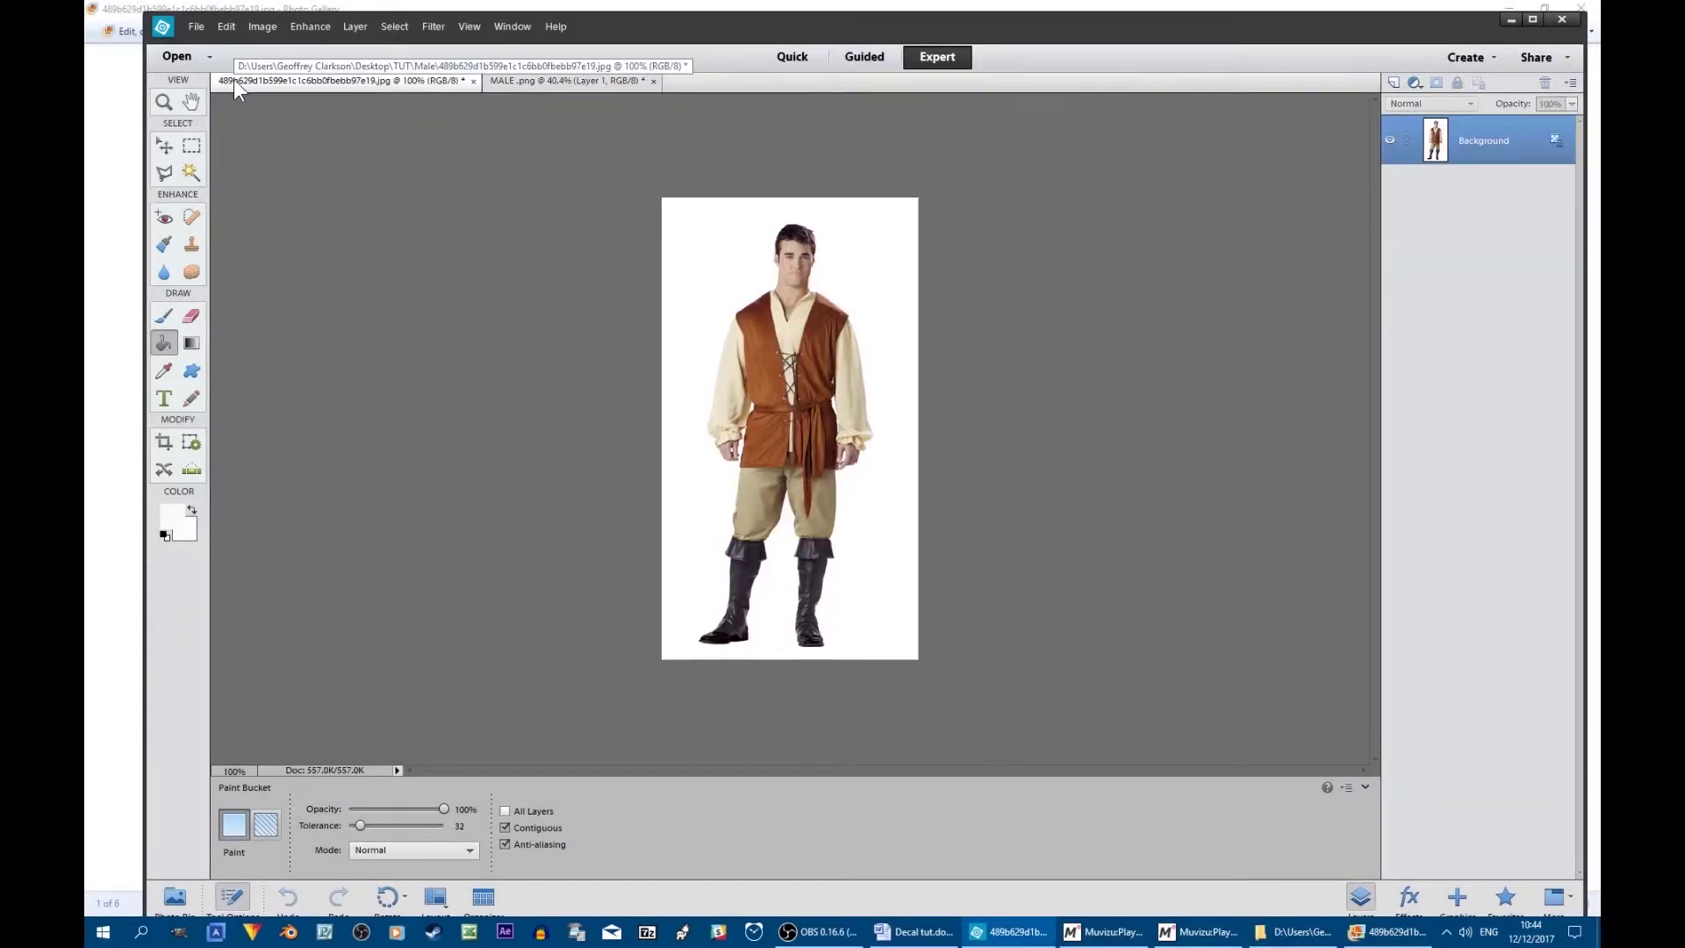
pyautogui.click(192, 147)
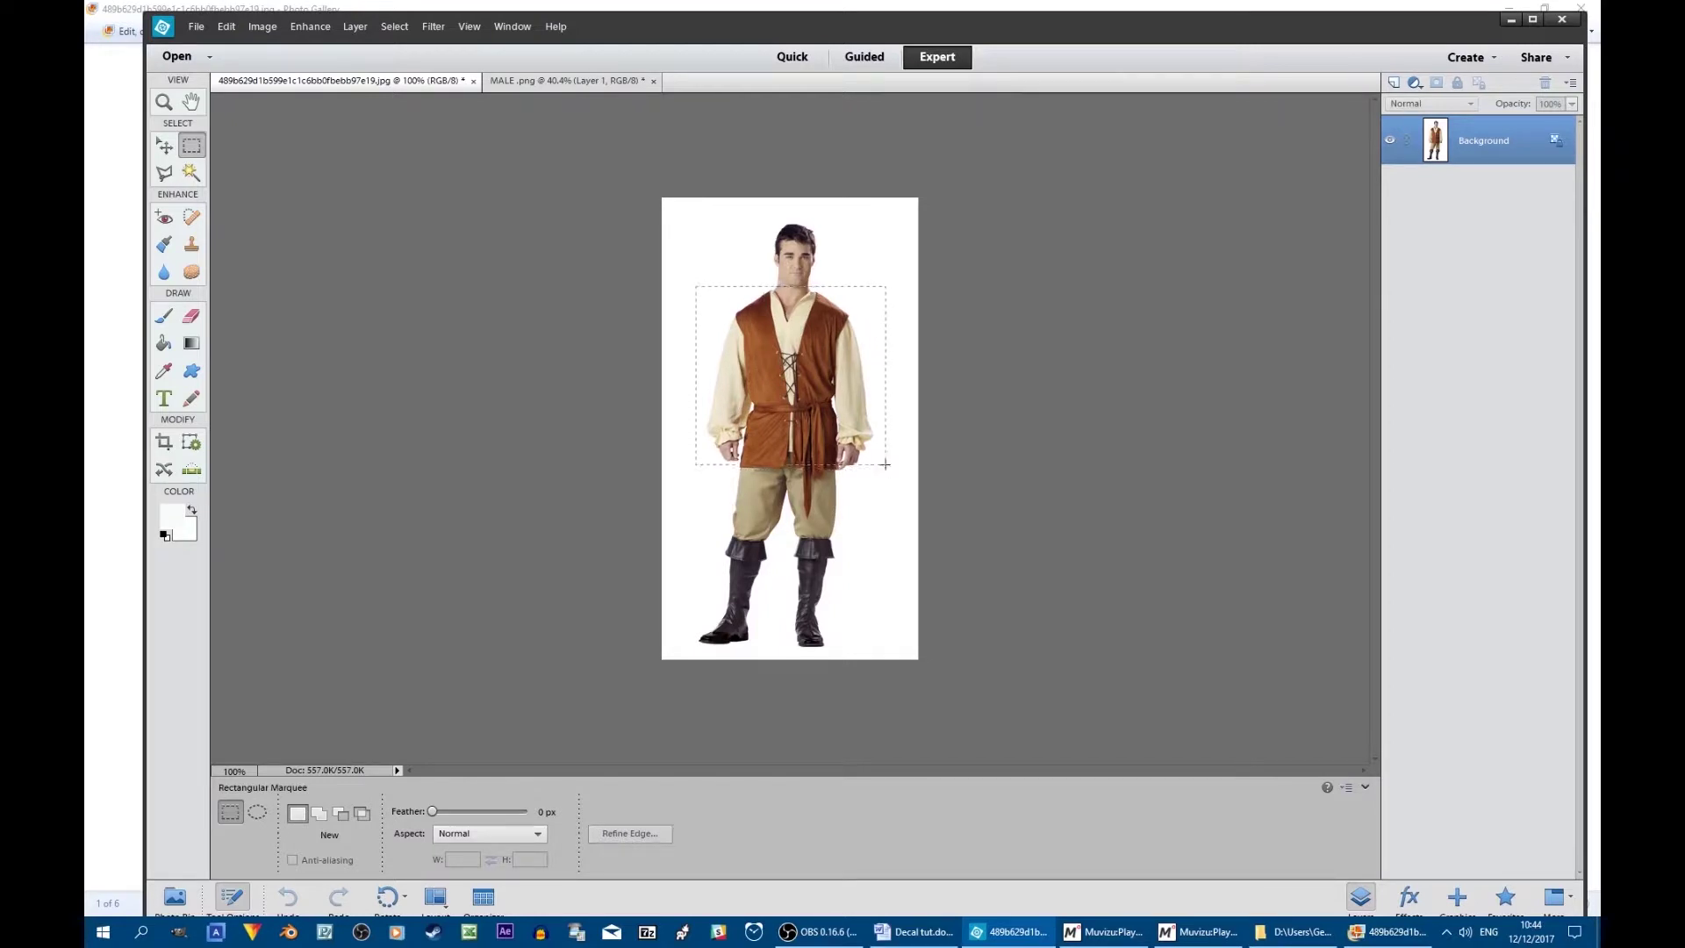
pyautogui.moveTo(881, 458); pyautogui.dragTo(875, 412)
pyautogui.hotkey('ctrl', 'Tab')
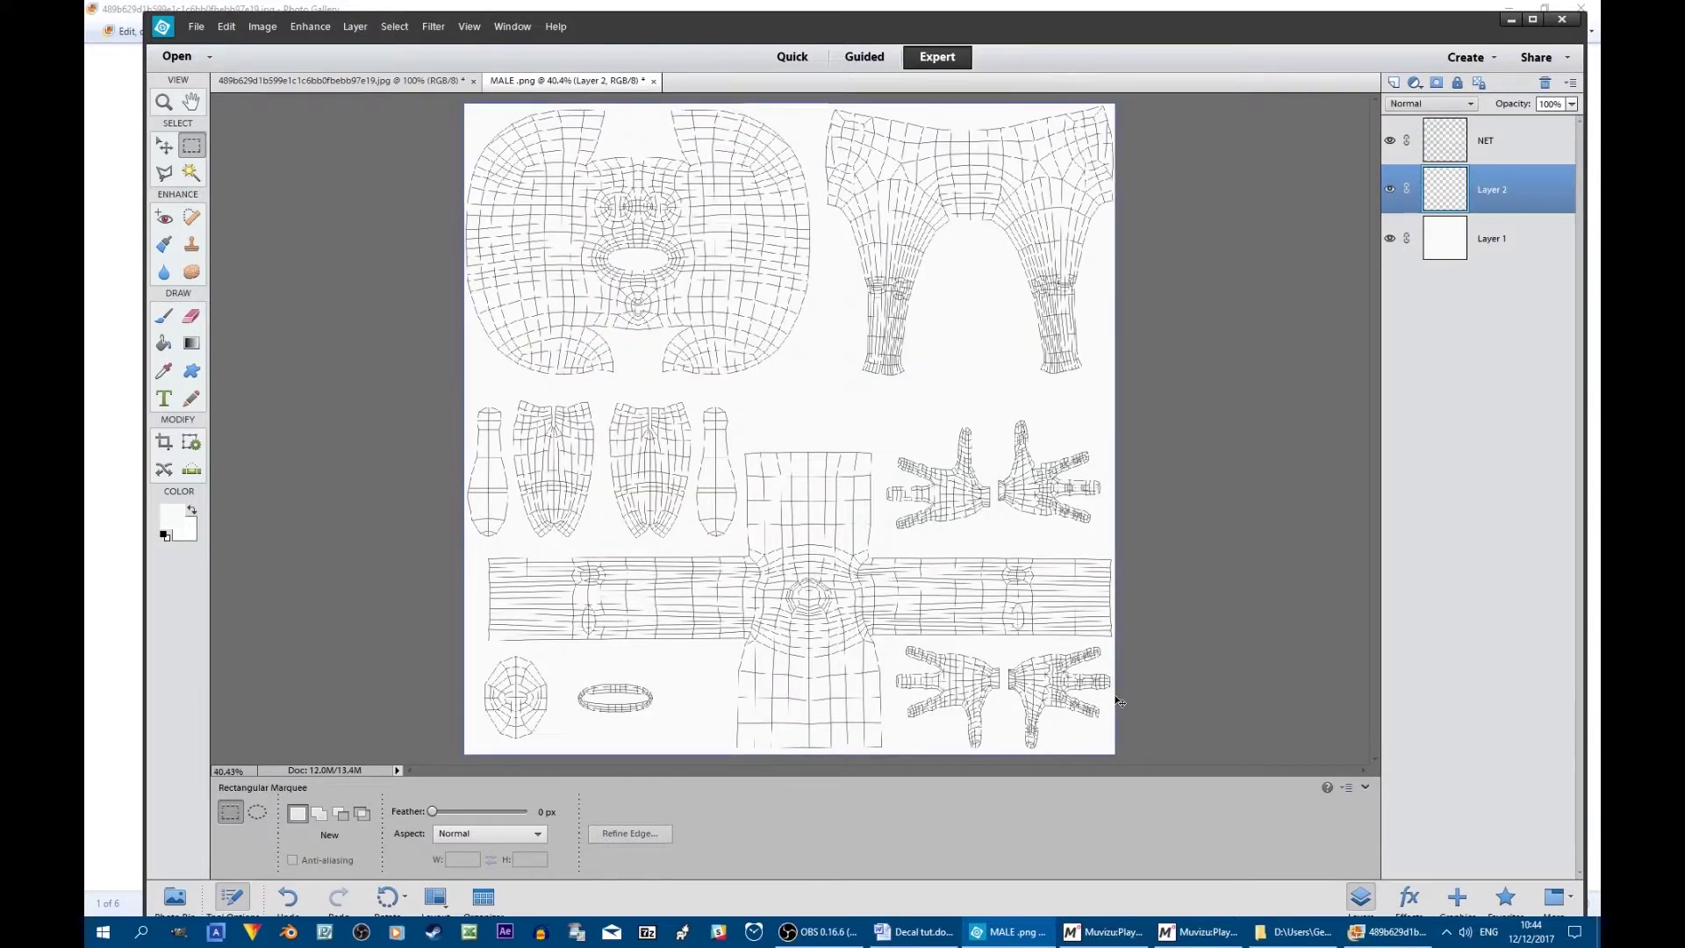
pyautogui.hotkey('ctrl', 'v')
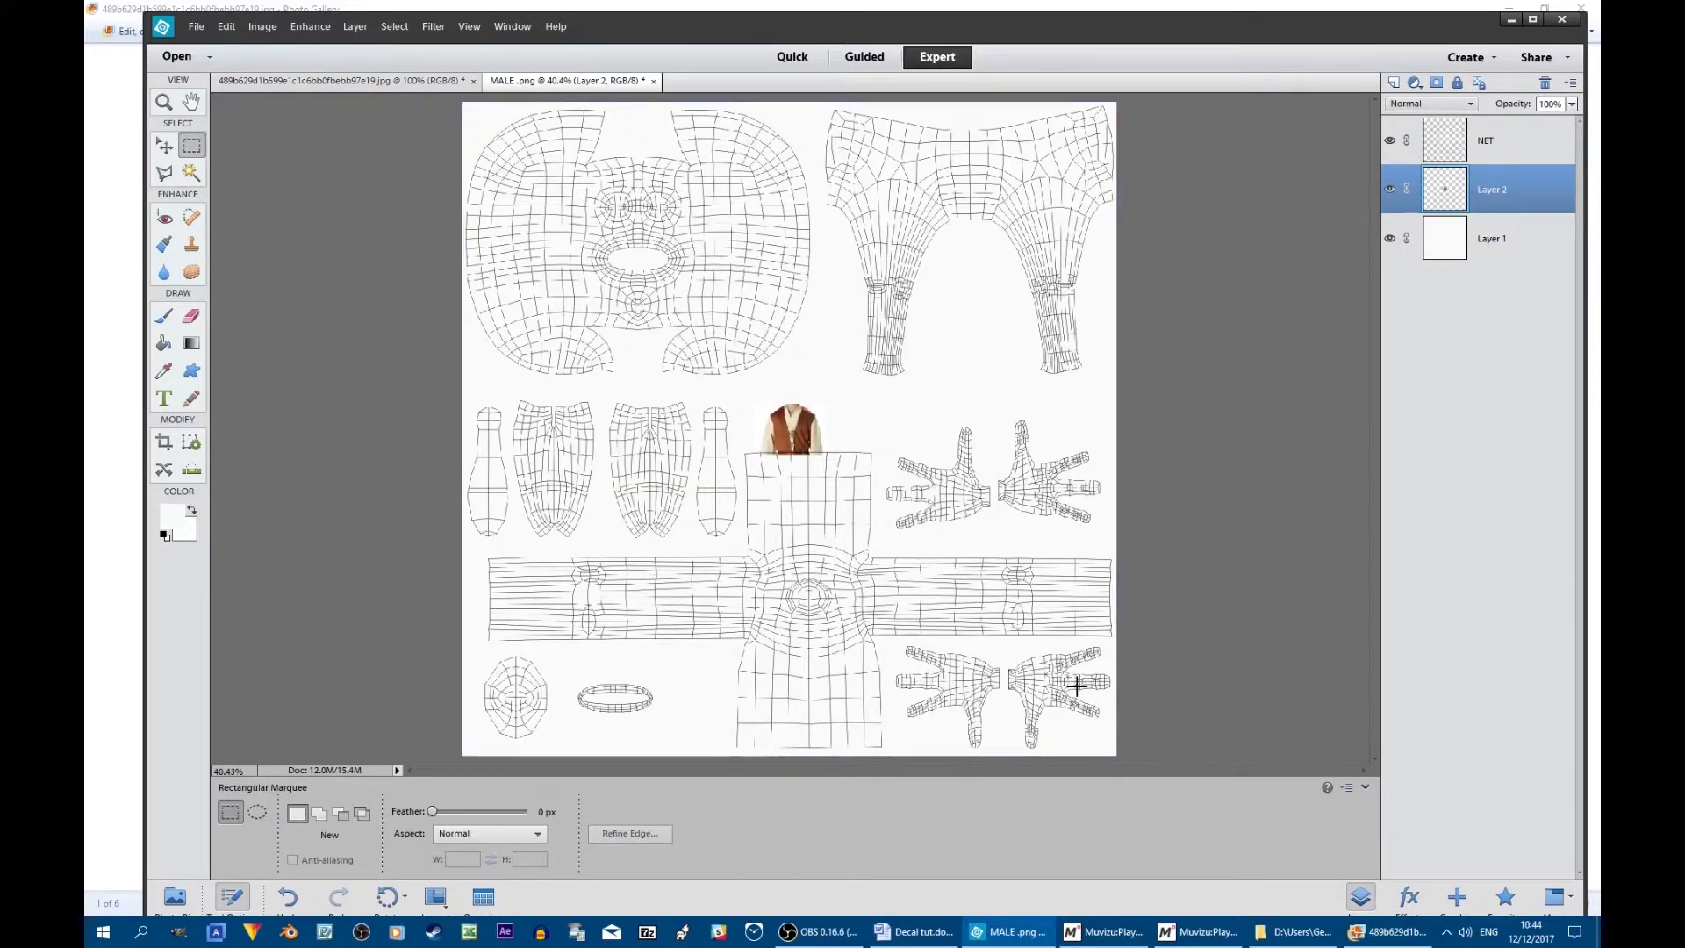
# Enlarge and position the pasted vest over the net's torso section, then zoom in
pyautogui.click(164, 148)
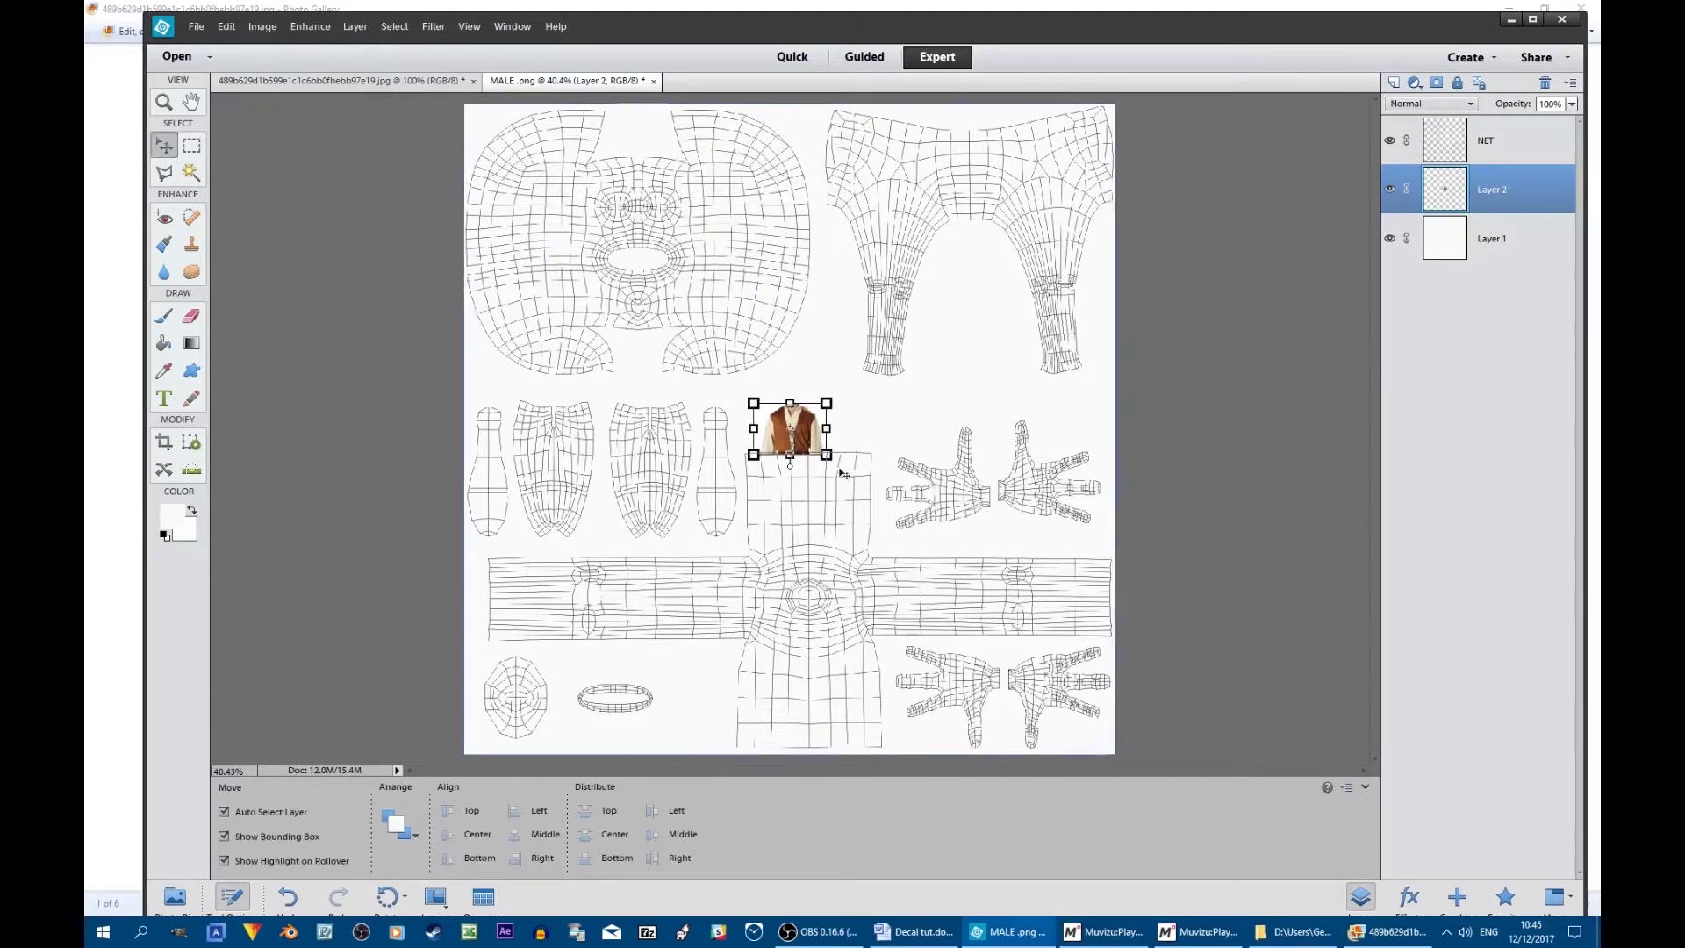
pyautogui.moveTo(826, 456); pyautogui.dragTo(1092, 643)
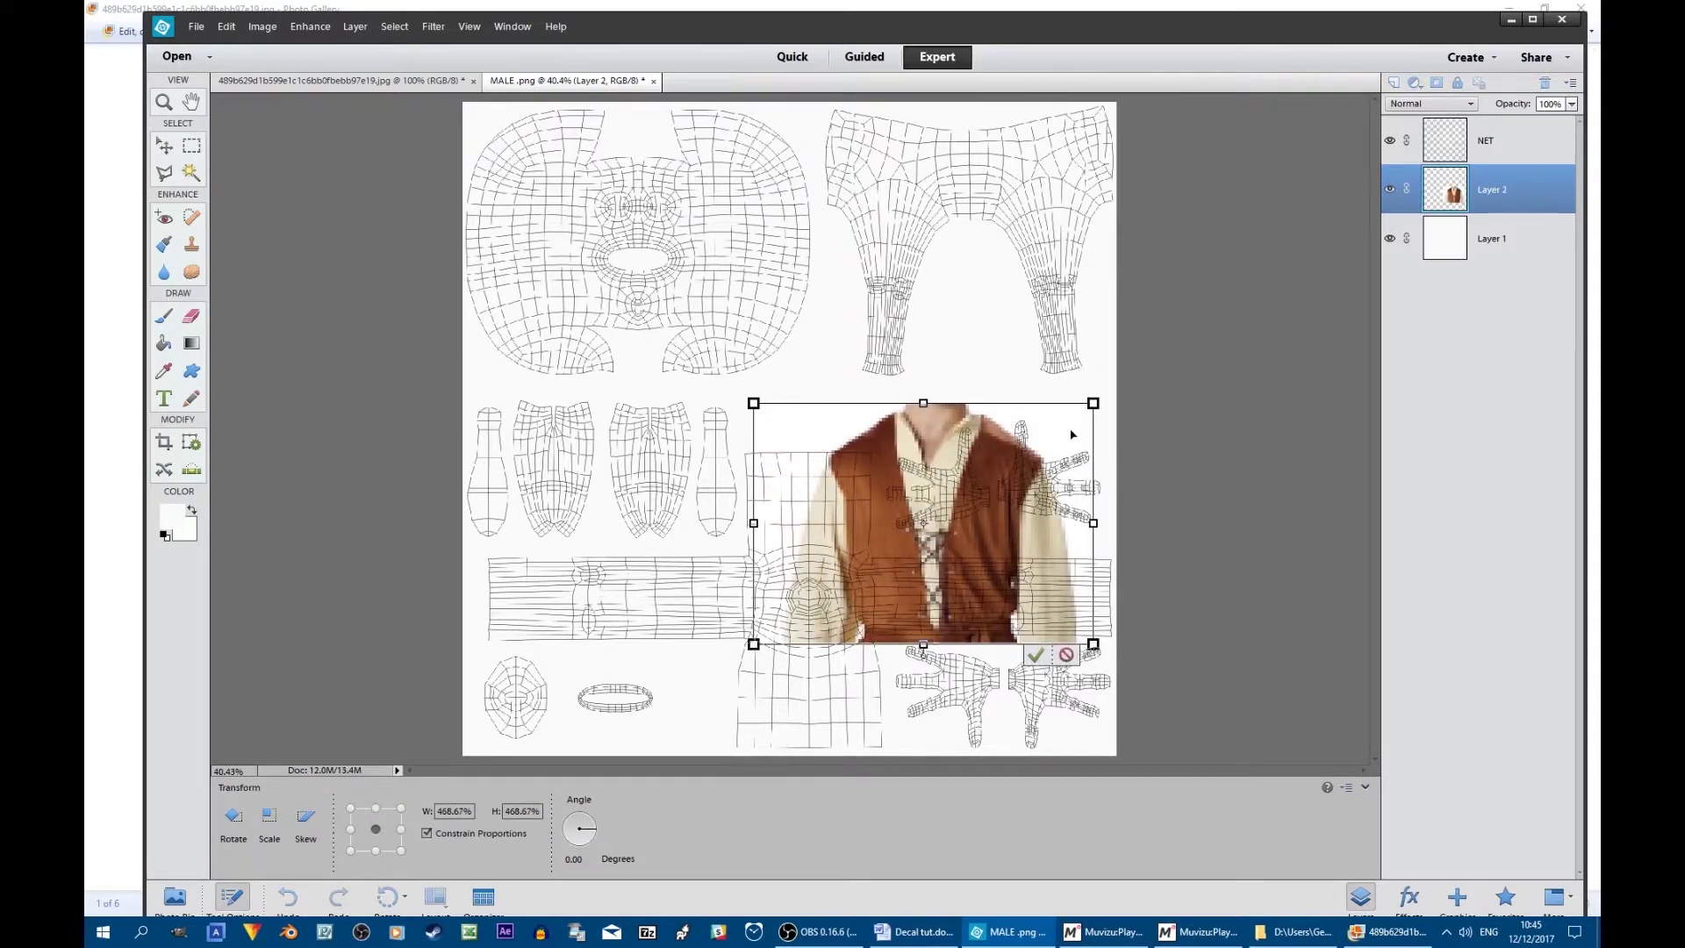
pyautogui.moveTo(1072, 433); pyautogui.dragTo(967, 586)
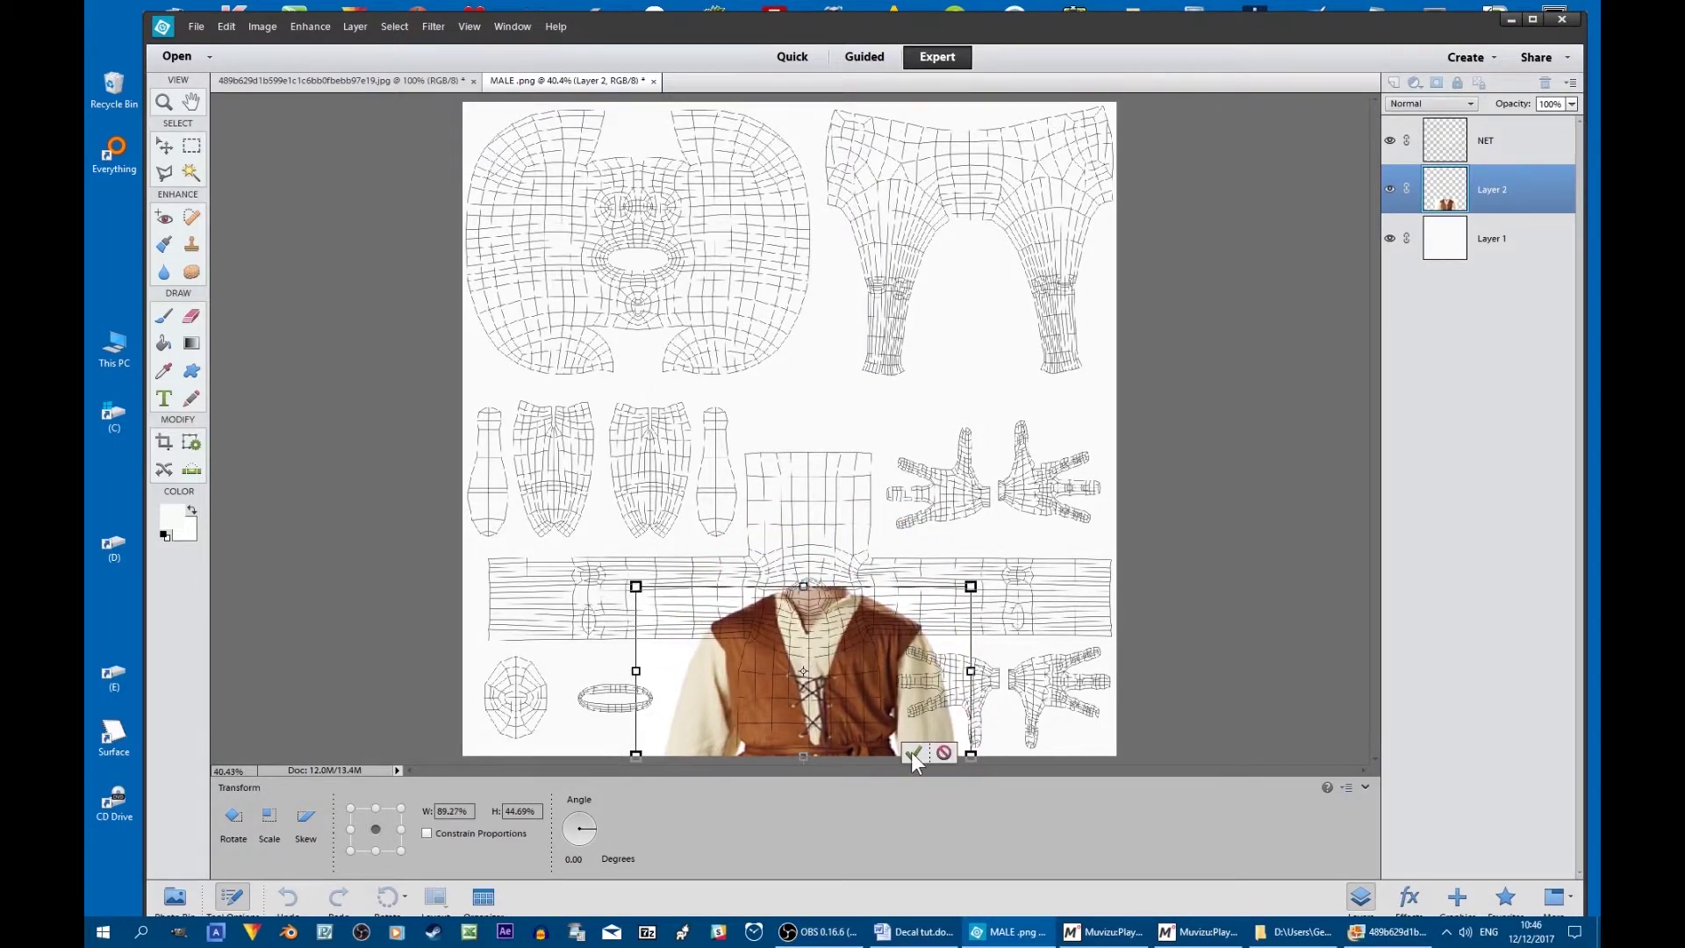
pyautogui.click(911, 751)
pyautogui.moveTo(971, 671); pyautogui.dragTo(960, 671)
pyautogui.press('z')
pyautogui.click(815, 359)
pyautogui.click(828, 373)
pyautogui.click(834, 373)
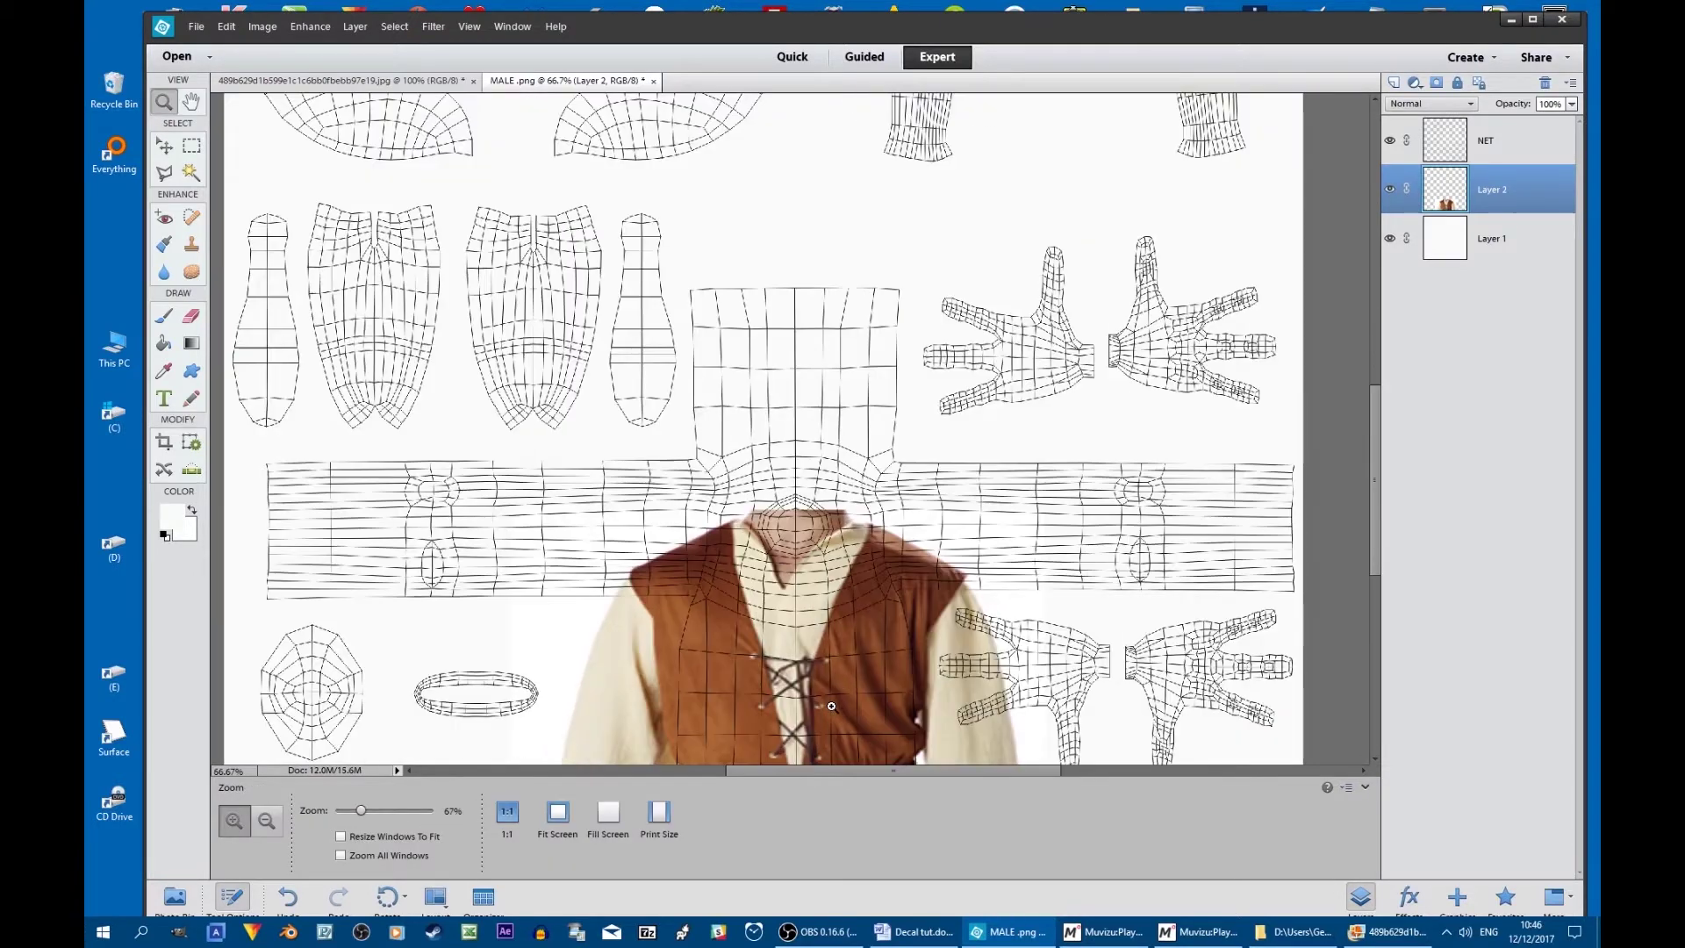
# Nudge the shirt layer up and outline the shirt's left sleeve with the Polygonal Lasso
pyautogui.click(164, 145)
pyautogui.hotkey('shift', 'Up')
pyautogui.hotkey('shift', 'Up')
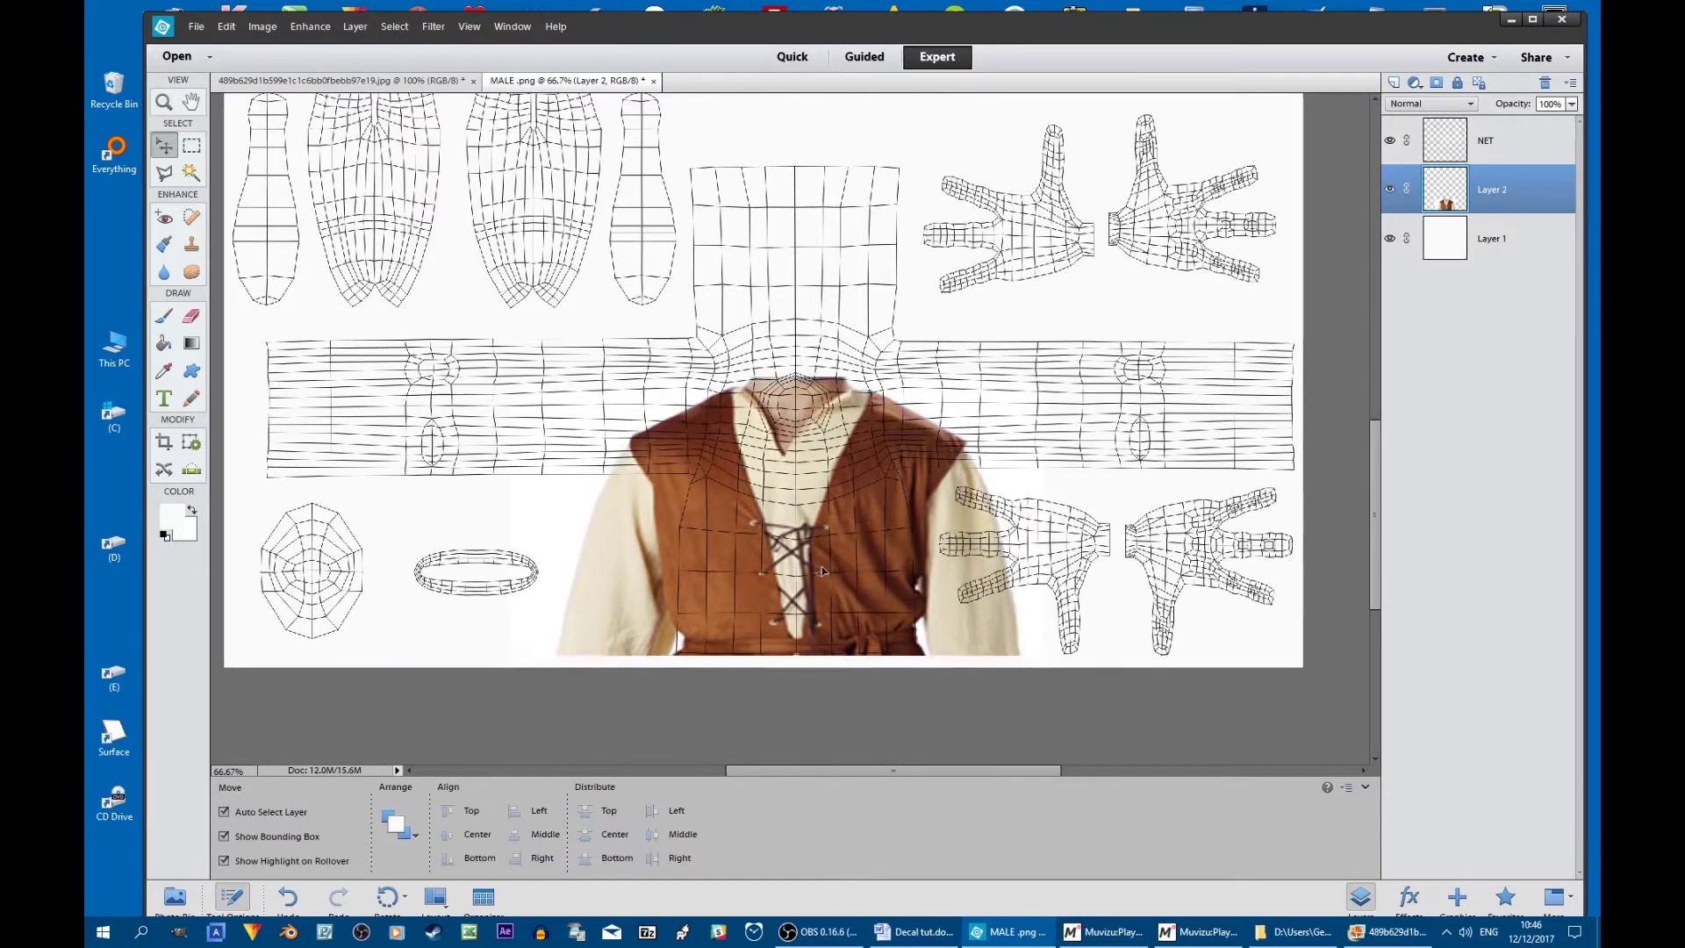
pyautogui.click(167, 173)
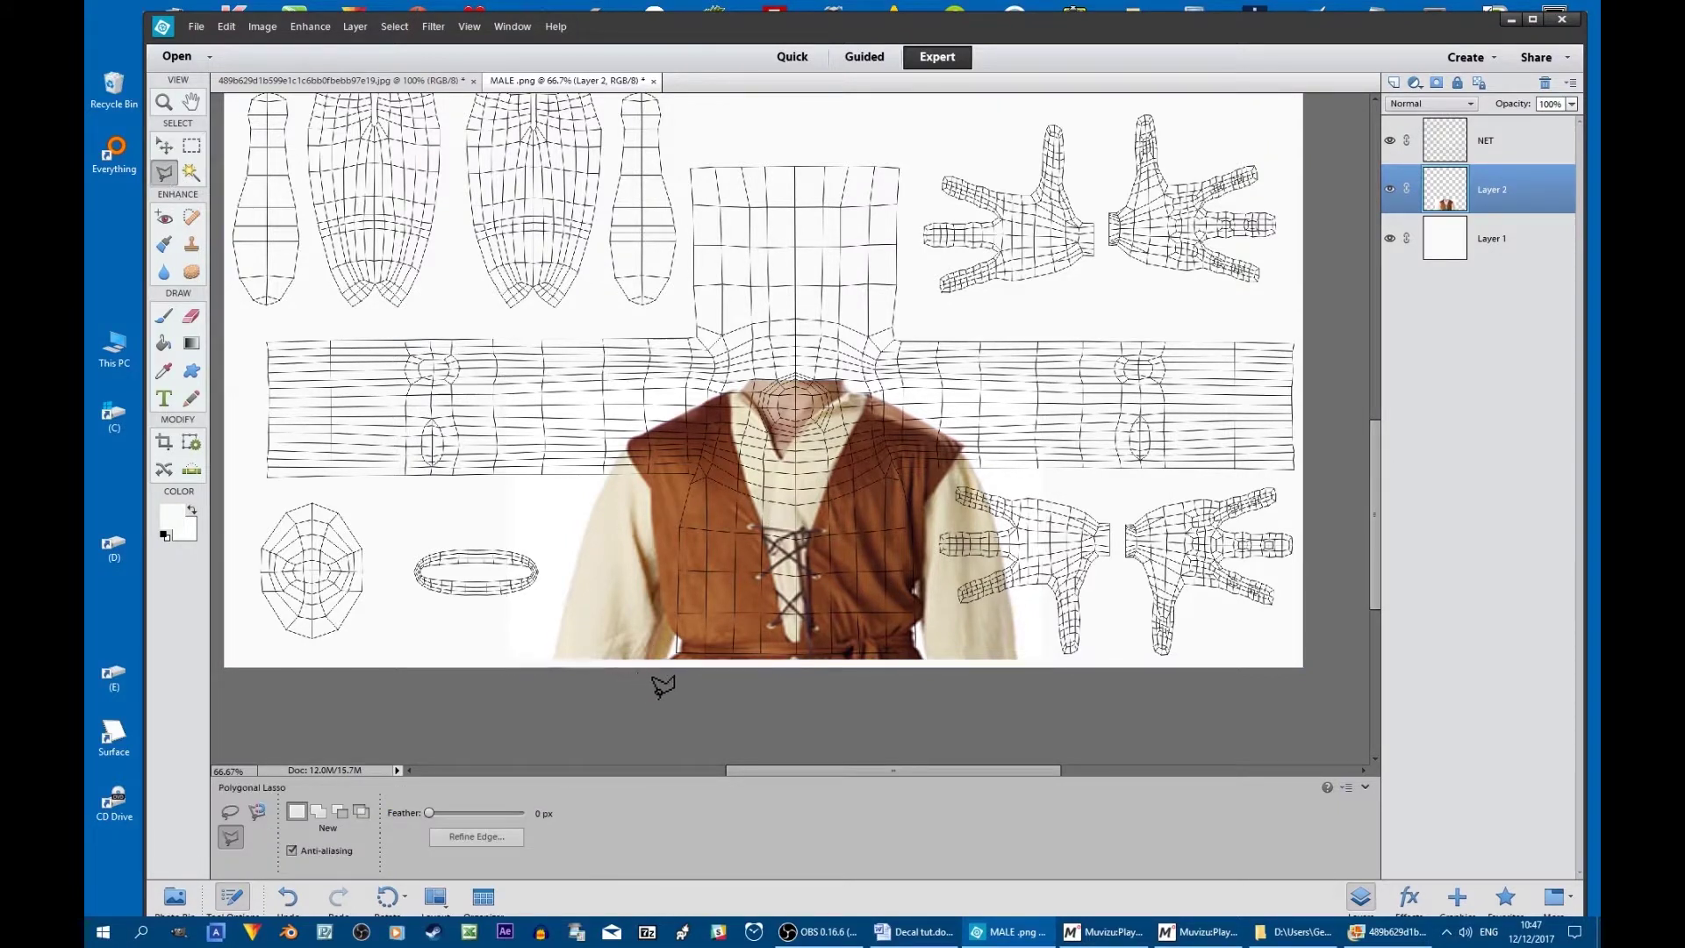
pyautogui.click(664, 527)
pyautogui.click(676, 484)
pyautogui.click(550, 484)
pyautogui.click(542, 680)
pyautogui.click(672, 689)
# Move, rotate and stretch the sleeve piece along the left arm strip and commit it
pyautogui.press('v')
pyautogui.moveTo(637, 665)
pyautogui.mouseDown()
pyautogui.moveTo(545, 499)
pyautogui.moveTo(420, 495)
pyautogui.mouseUp()
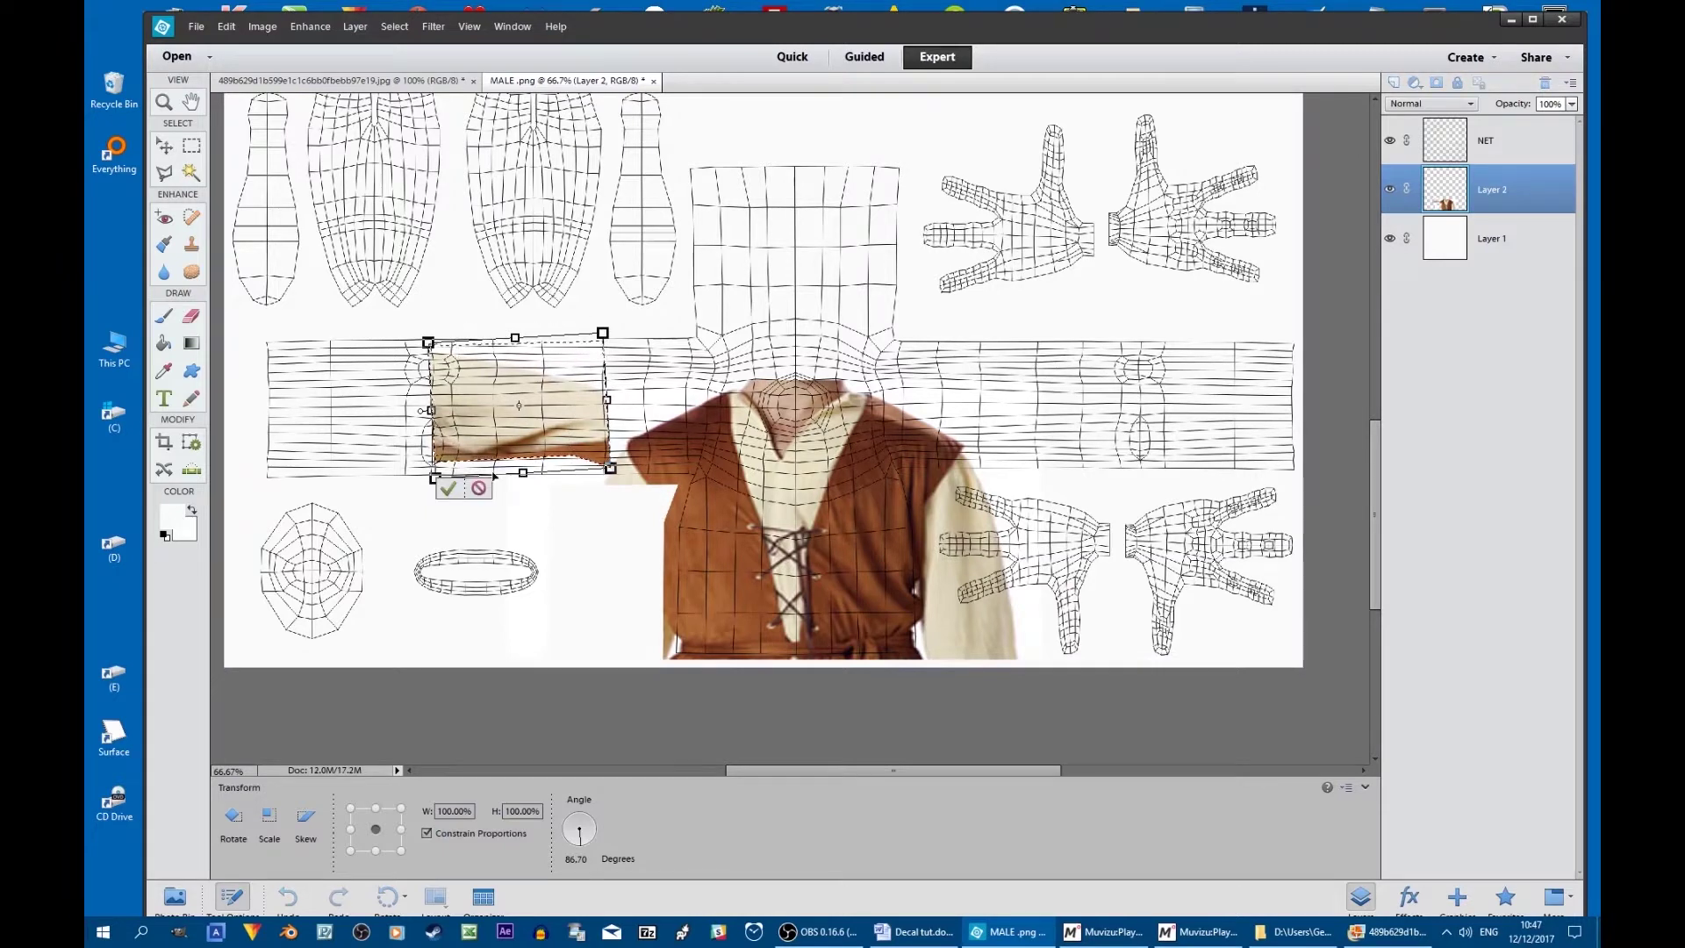
pyautogui.moveTo(607, 400); pyautogui.dragTo(847, 403)
pyautogui.moveTo(864, 486); pyautogui.dragTo(686, 516)
pyautogui.moveTo(523, 427)
pyautogui.mouseDown()
pyautogui.moveTo(495, 446)
pyautogui.moveTo(516, 426)
pyautogui.mouseUp()
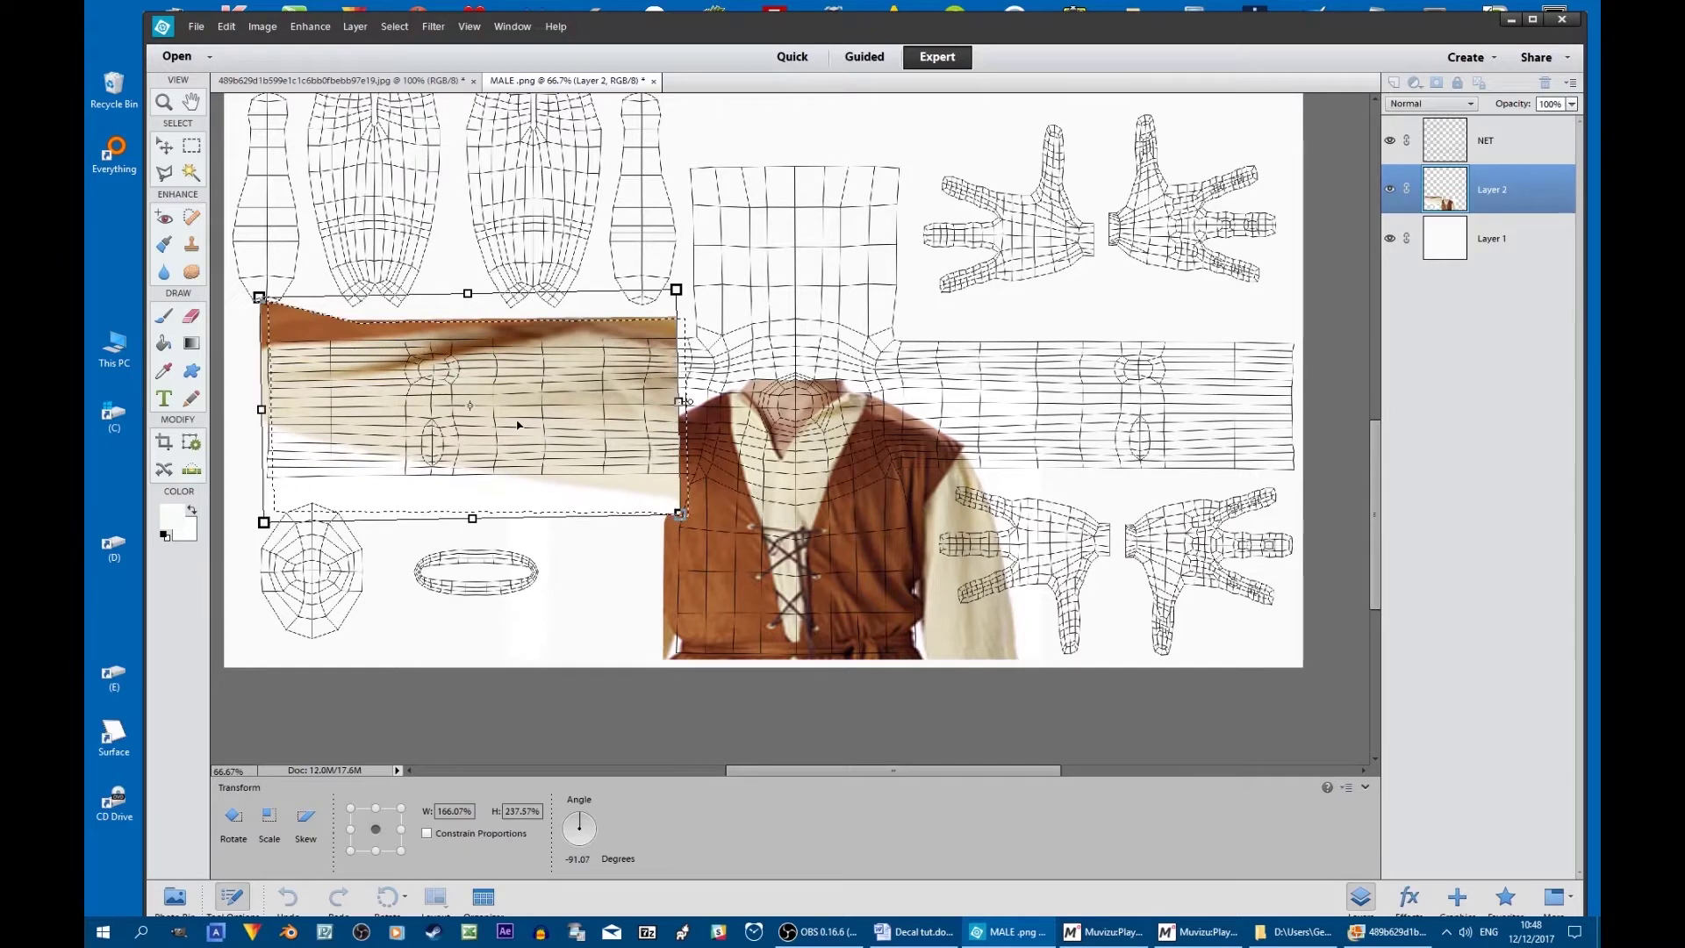
pyautogui.press('m')
pyautogui.click(821, 361)
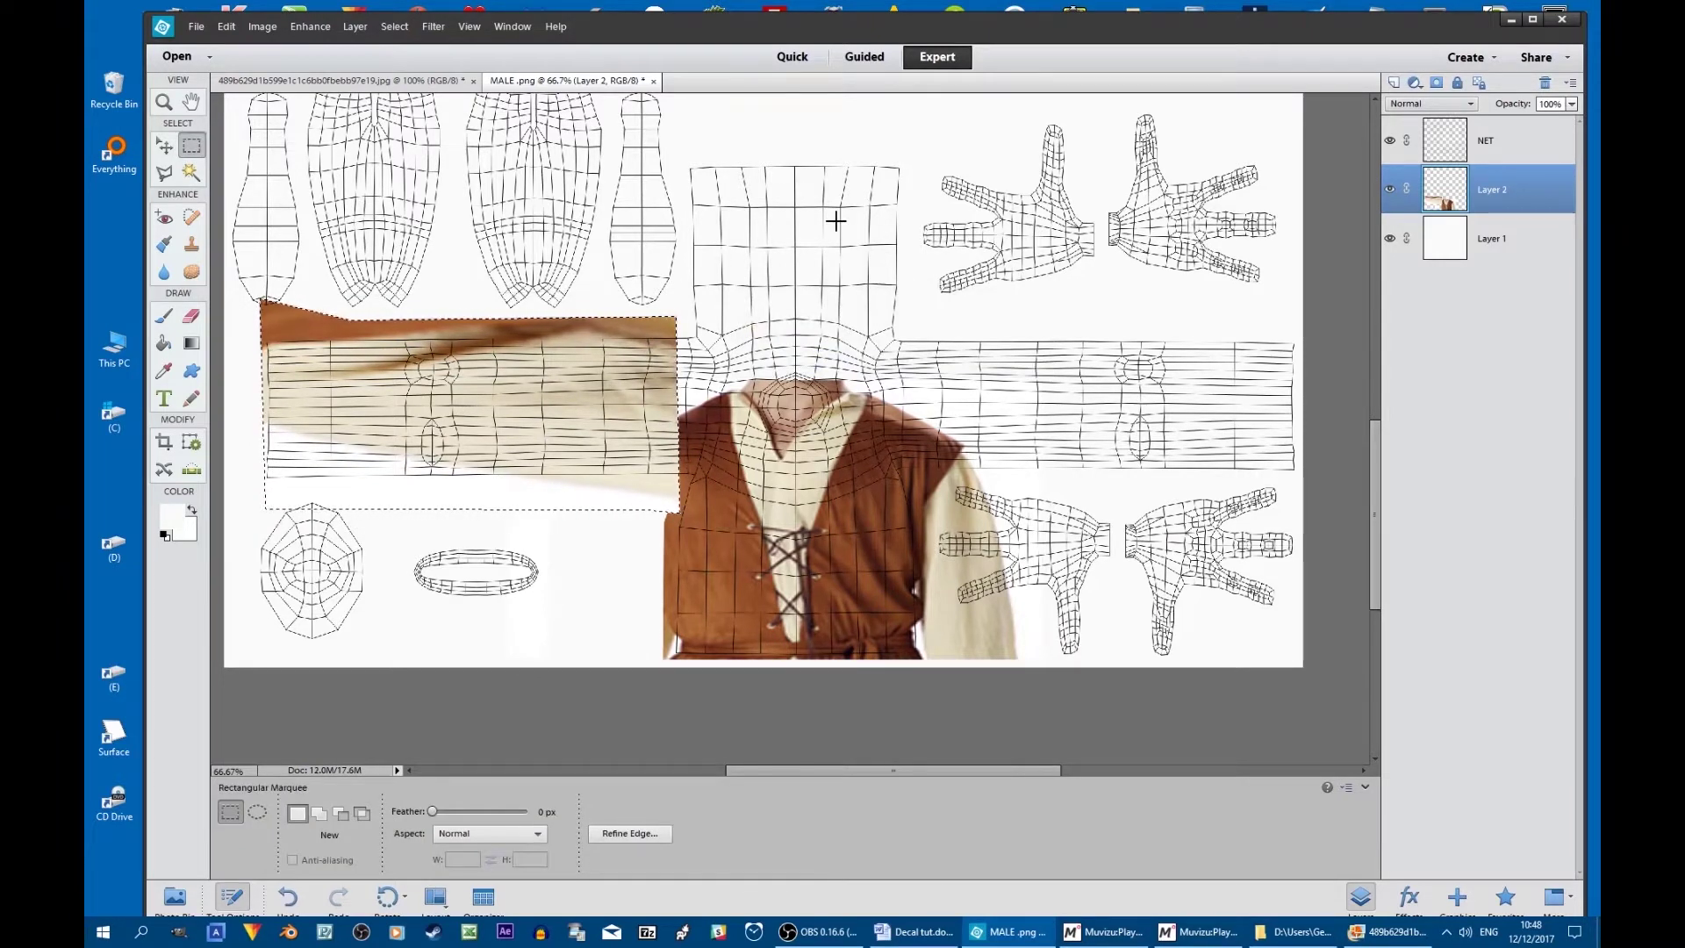
# Clone-stamp beige over the arm strip's gaps and brown over the vest's top-left corner
pyautogui.click(261, 303)
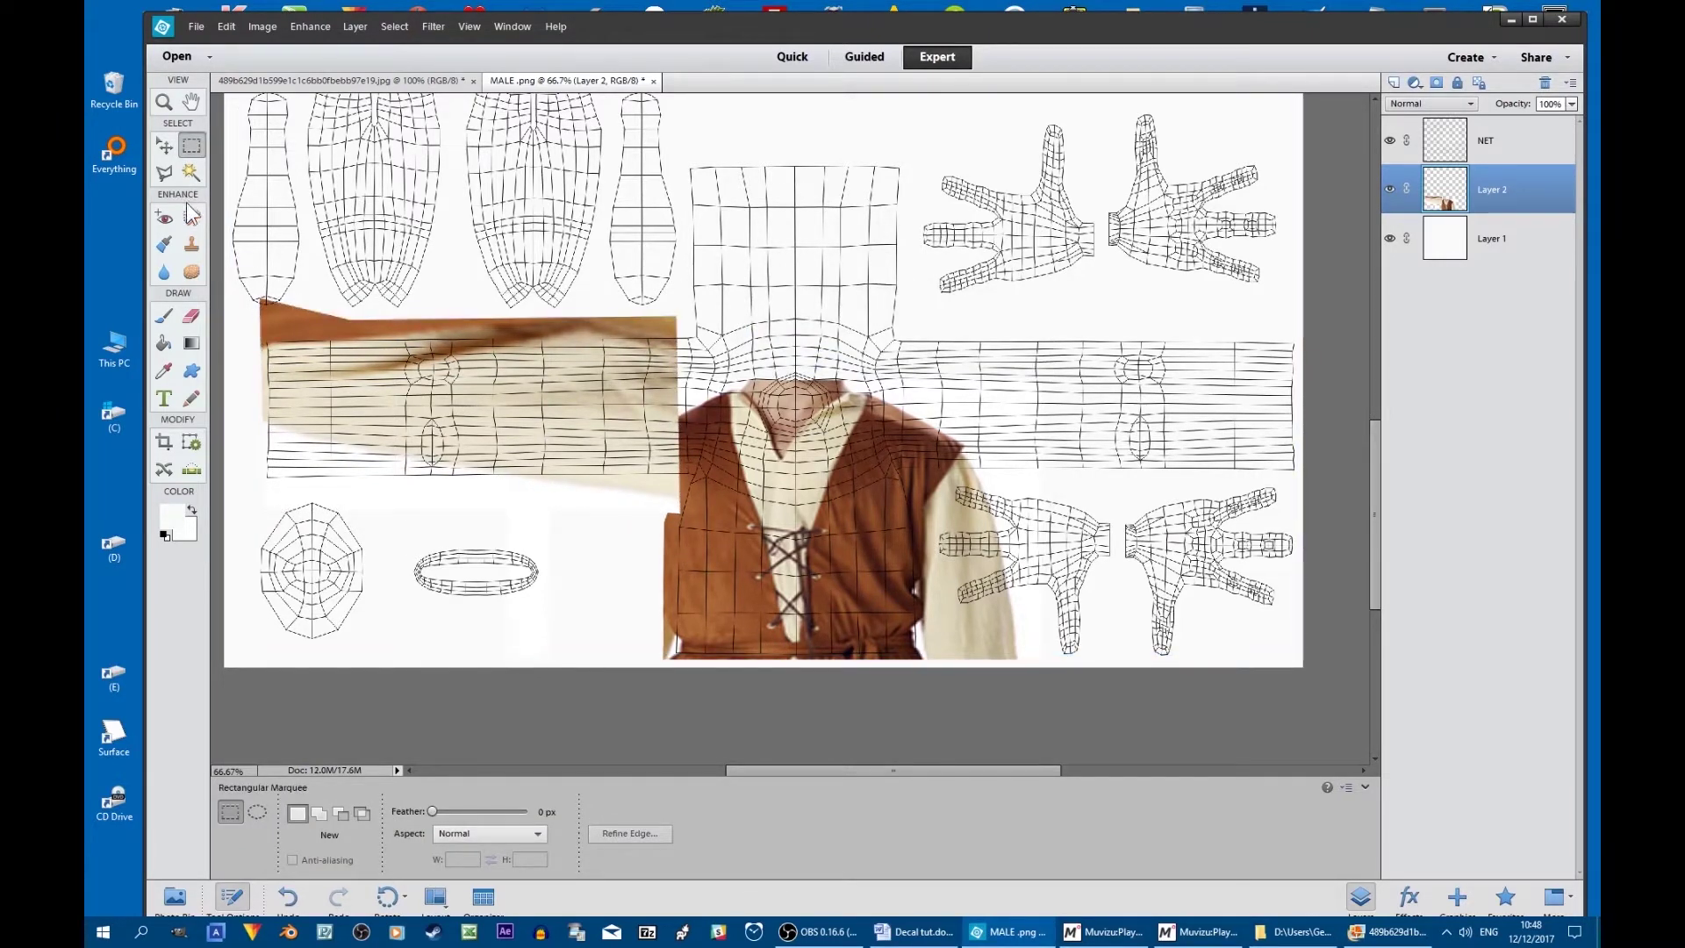
pyautogui.click(191, 245)
pyautogui.moveTo(386, 438)
pyautogui.mouseDown()
pyautogui.moveTo(319, 452)
pyautogui.moveTo(283, 433)
pyautogui.moveTo(379, 452)
pyautogui.moveTo(290, 453)
pyautogui.moveTo(415, 464)
pyautogui.mouseUp()
pyautogui.moveTo(279, 464)
pyautogui.mouseDown()
pyautogui.moveTo(479, 466)
pyautogui.moveTo(398, 434)
pyautogui.moveTo(262, 475)
pyautogui.moveTo(561, 476)
pyautogui.mouseUp()
pyautogui.keyDown('alt'); pyautogui.click(514, 377); pyautogui.keyUp('alt')
pyautogui.moveTo(493, 360)
pyautogui.mouseDown()
pyautogui.moveTo(442, 352)
pyautogui.moveTo(384, 382)
pyautogui.moveTo(306, 353)
pyautogui.moveTo(500, 354)
pyautogui.moveTo(478, 374)
pyautogui.moveTo(451, 352)
pyautogui.moveTo(634, 352)
pyautogui.mouseUp()
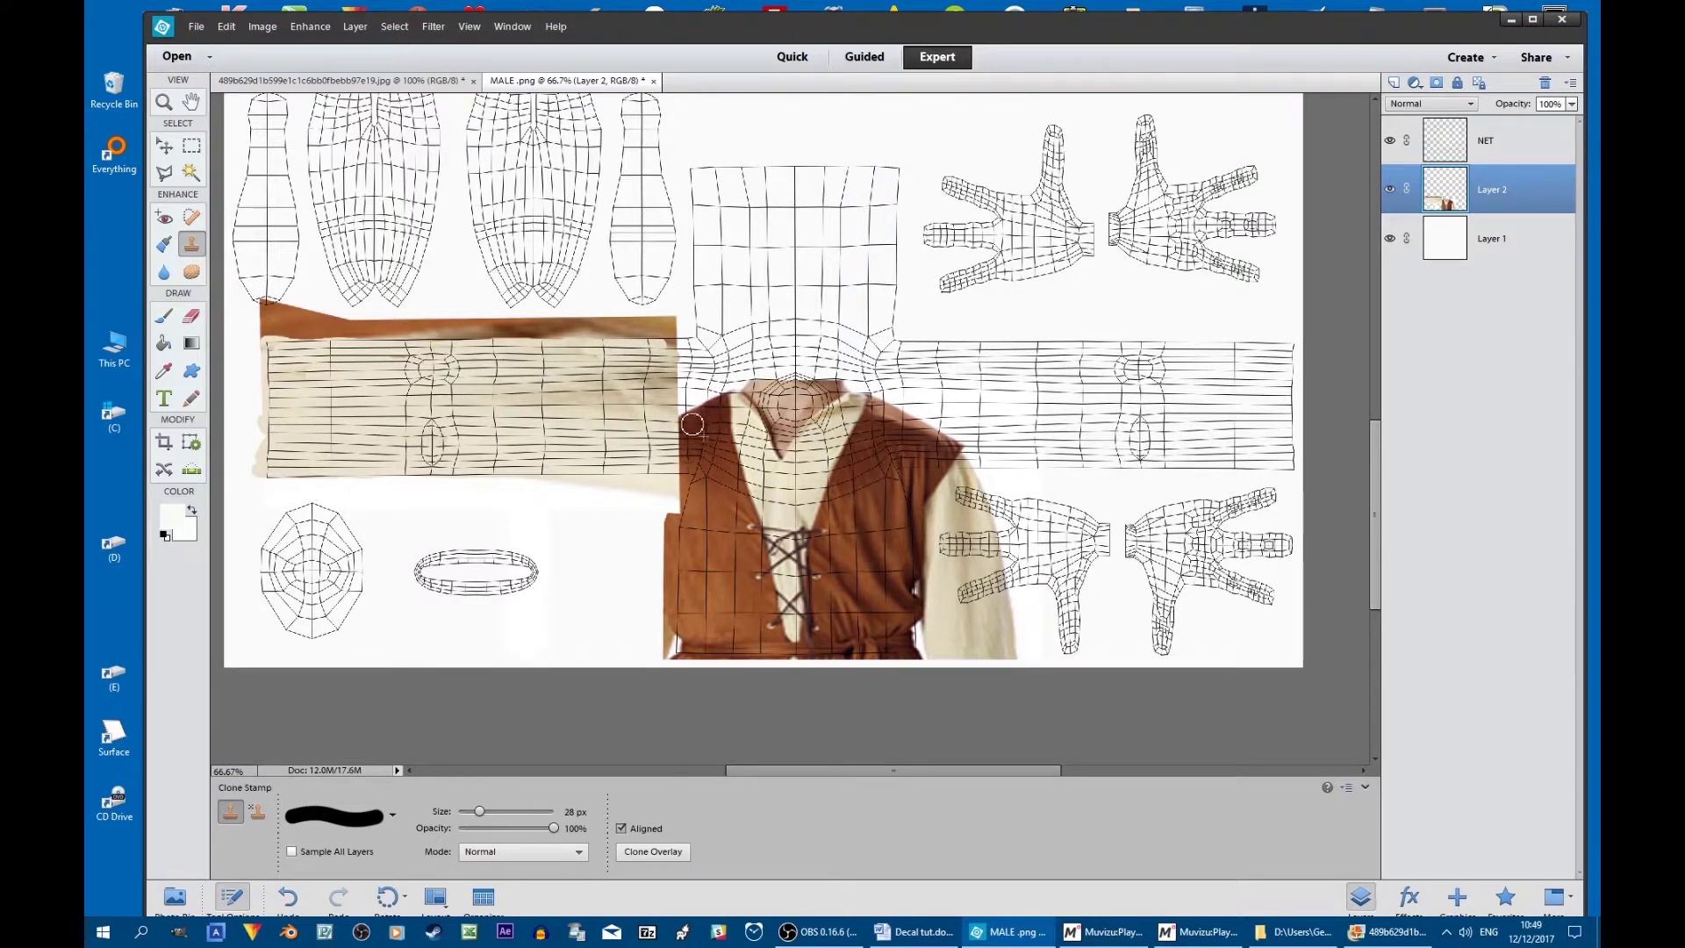
pyautogui.moveTo(692, 408)
pyautogui.mouseDown()
pyautogui.moveTo(704, 451)
pyautogui.moveTo(690, 394)
pyautogui.mouseUp()
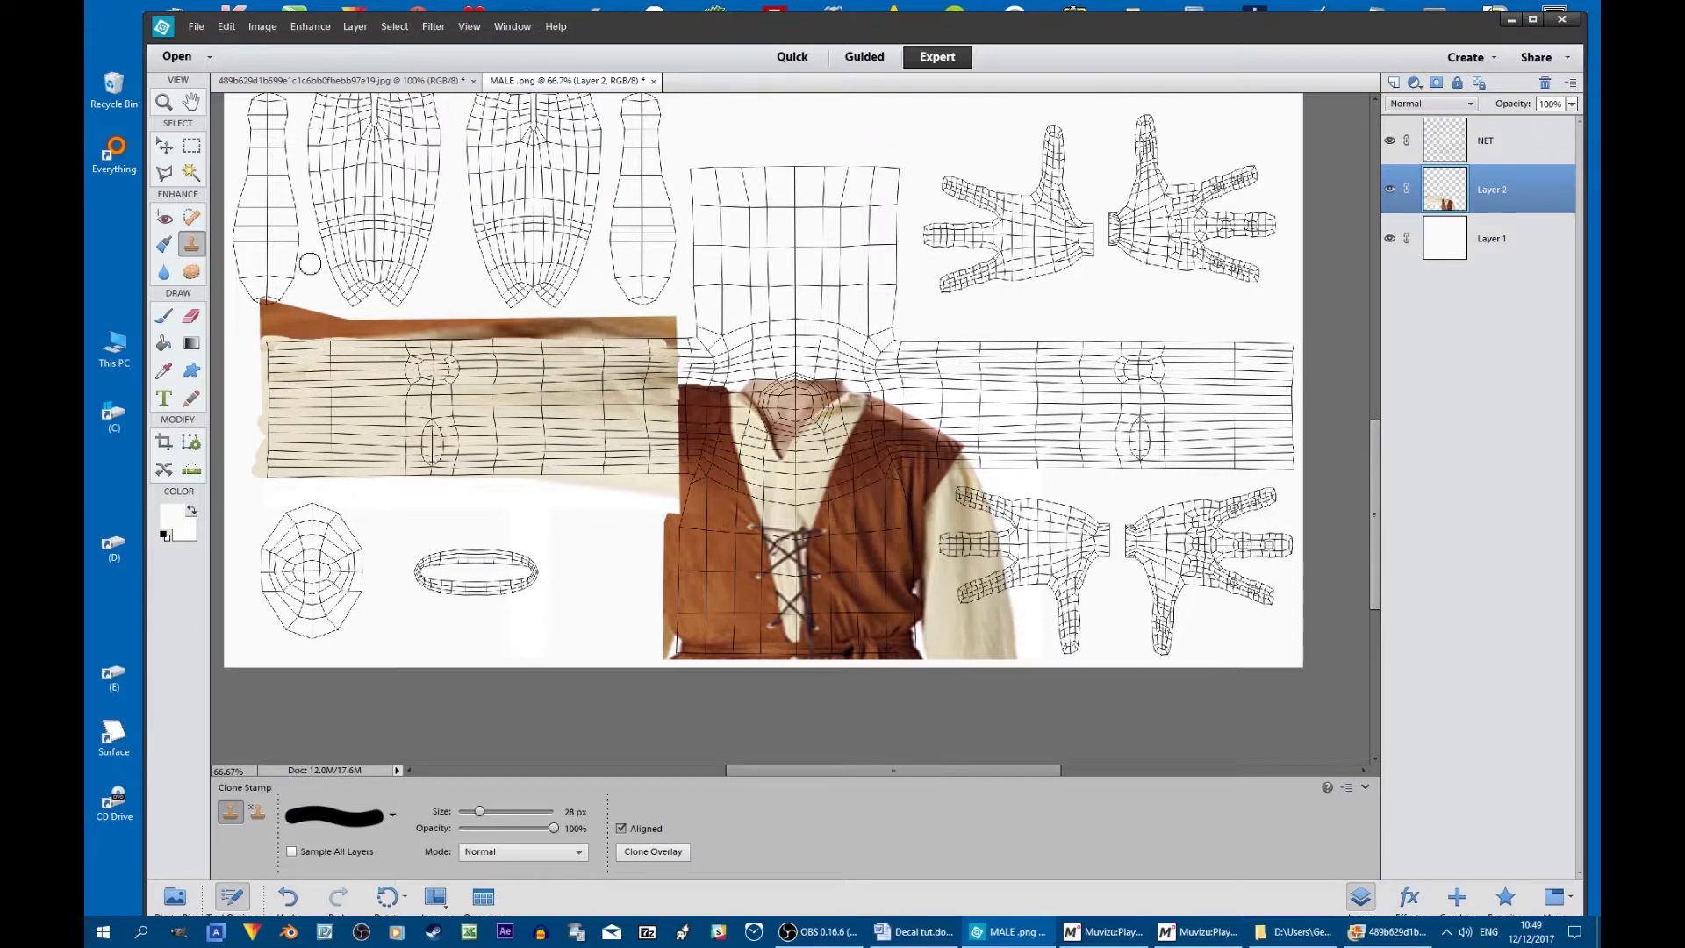
pyautogui.click(192, 145)
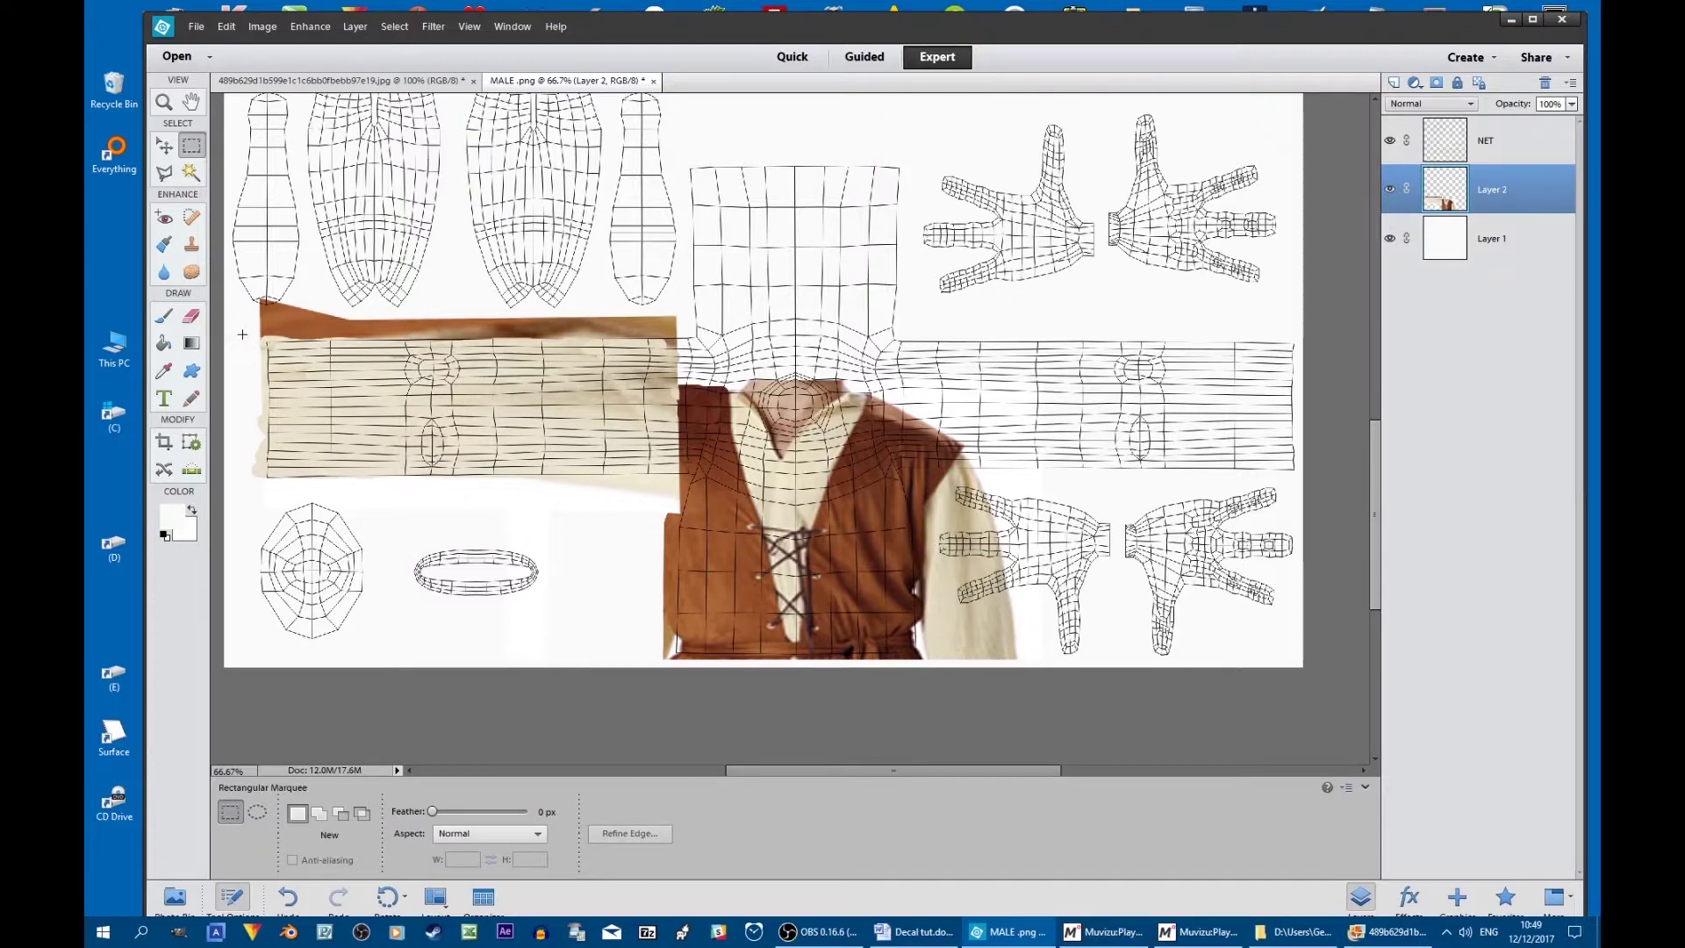
# Copy the left arm texture to Layer 3, flip it horizontally and place it on the right arm strip
pyautogui.moveTo(523, 486); pyautogui.dragTo(677, 501)
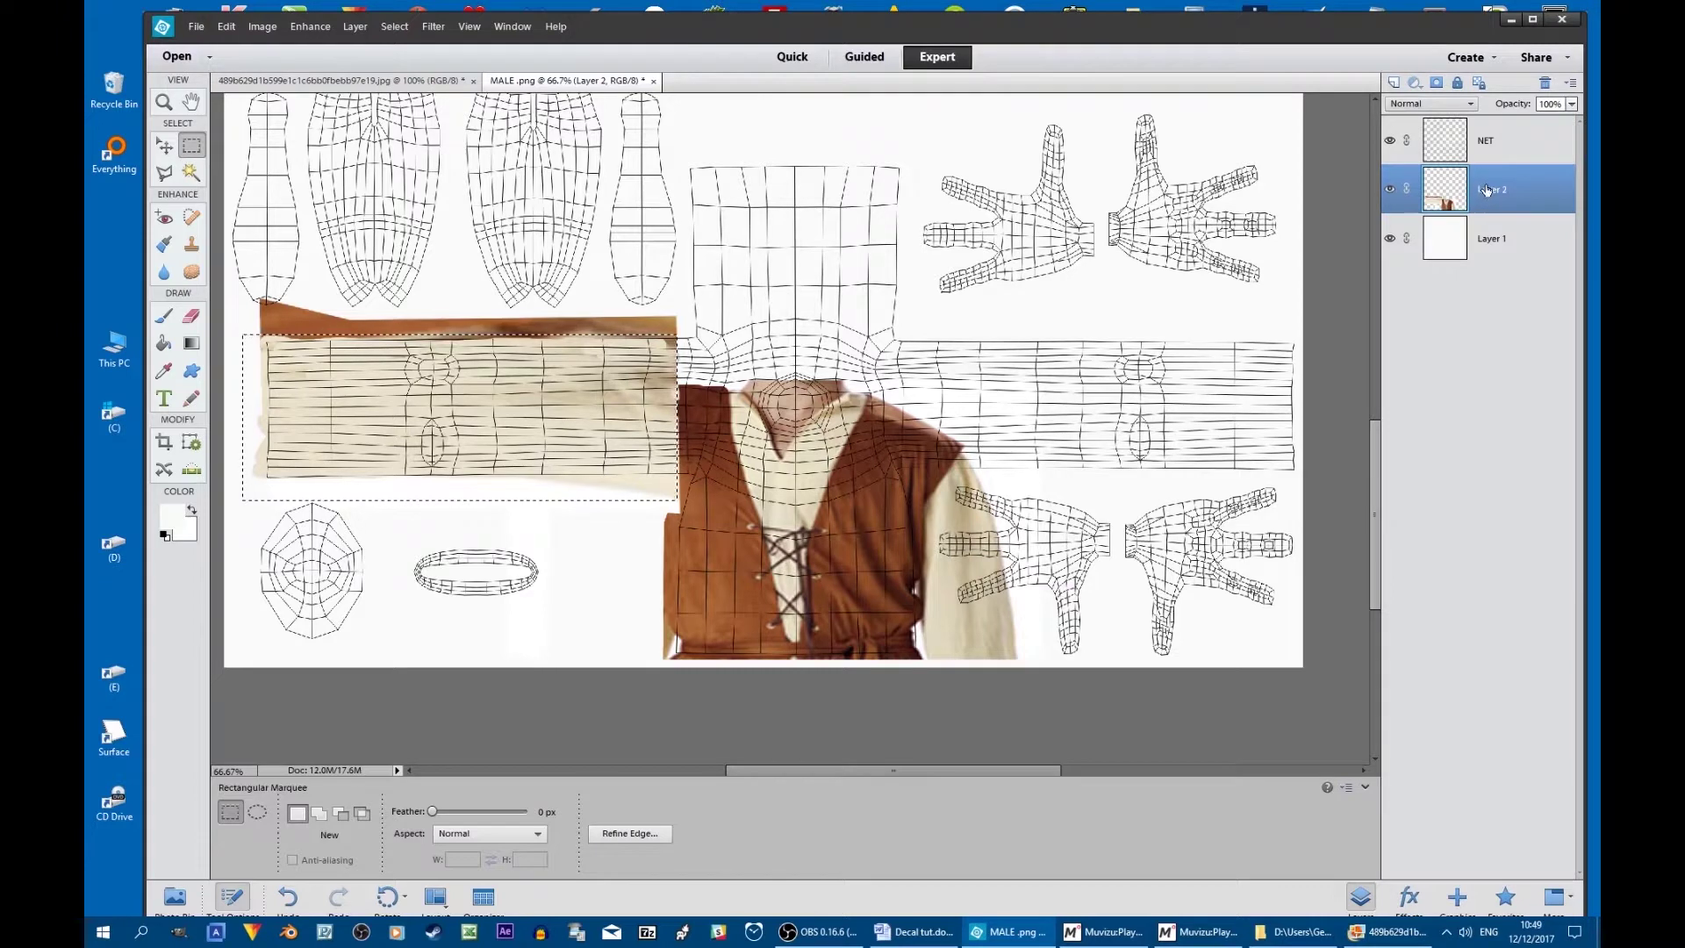
pyautogui.hotkey('ctrl', 'j')
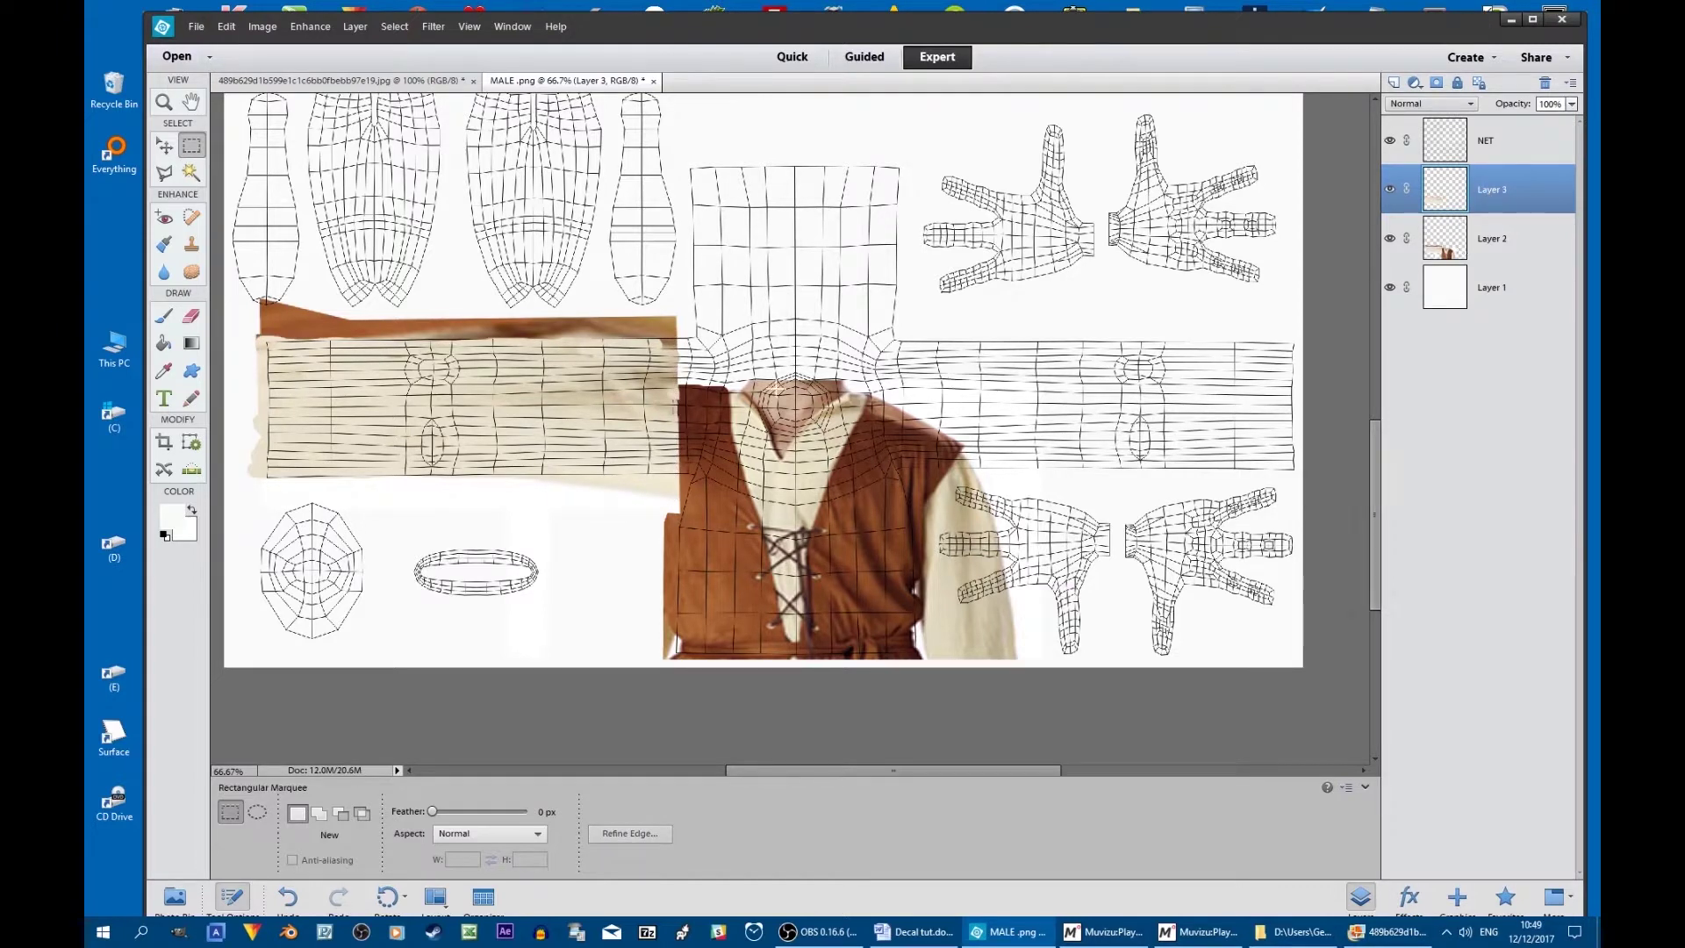
pyautogui.click(160, 155)
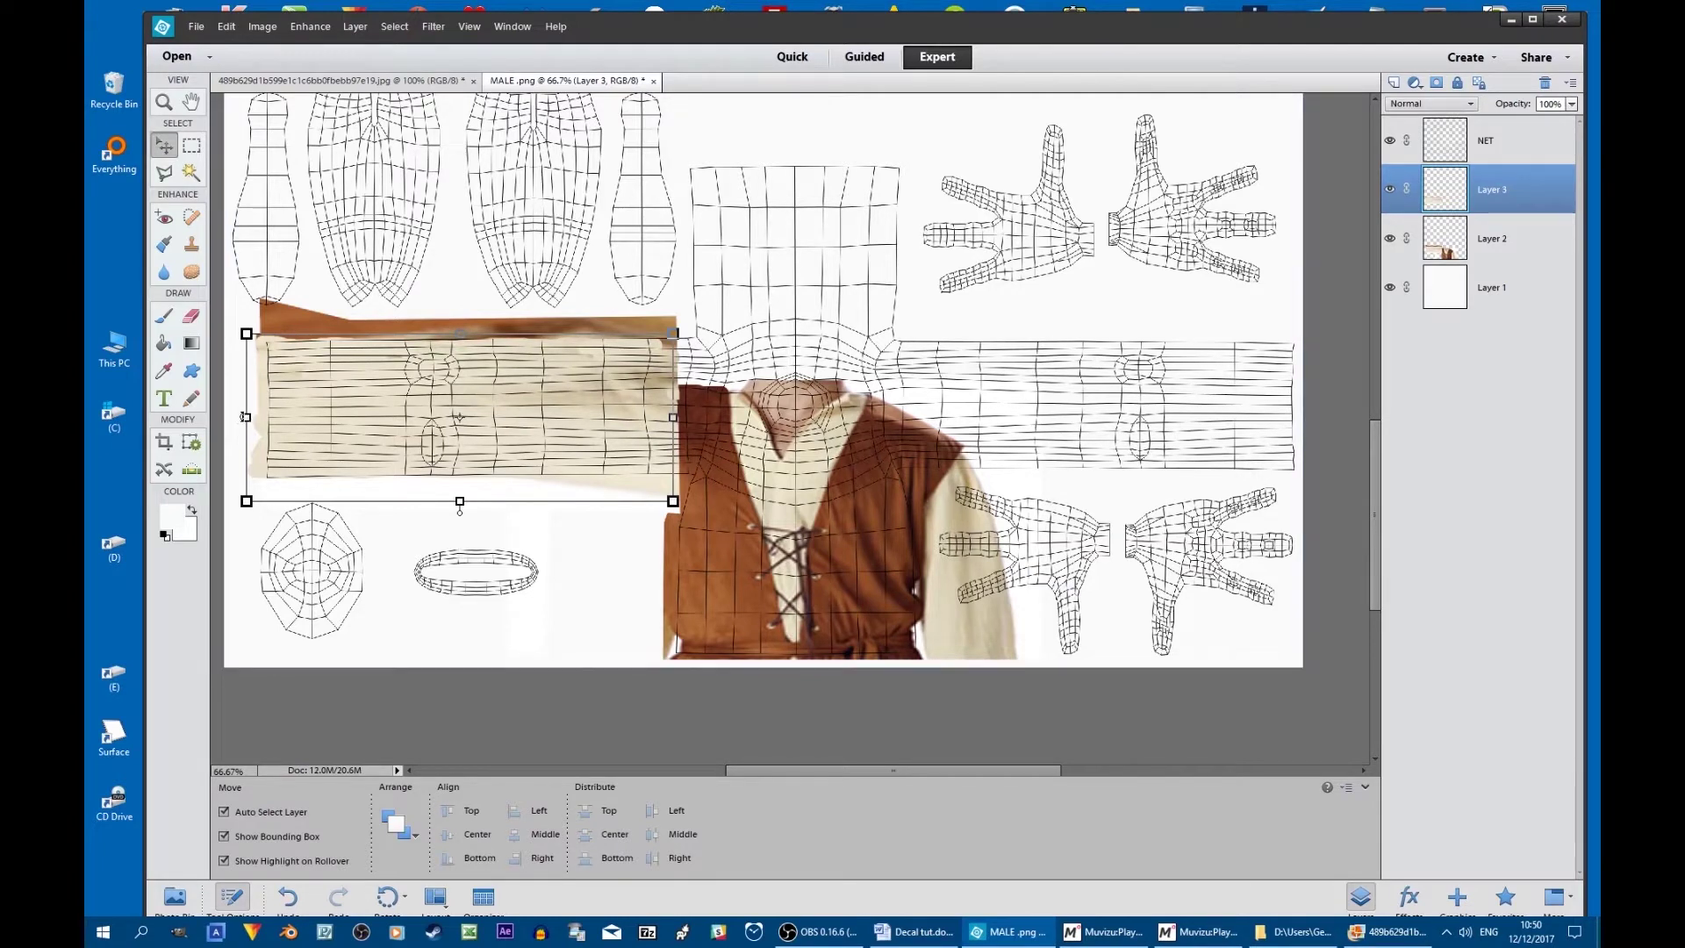
pyautogui.moveTo(246, 416); pyautogui.dragTo(1070, 417)
pyautogui.moveTo(882, 439); pyautogui.dragTo(1127, 425)
pyautogui.click(1268, 516)
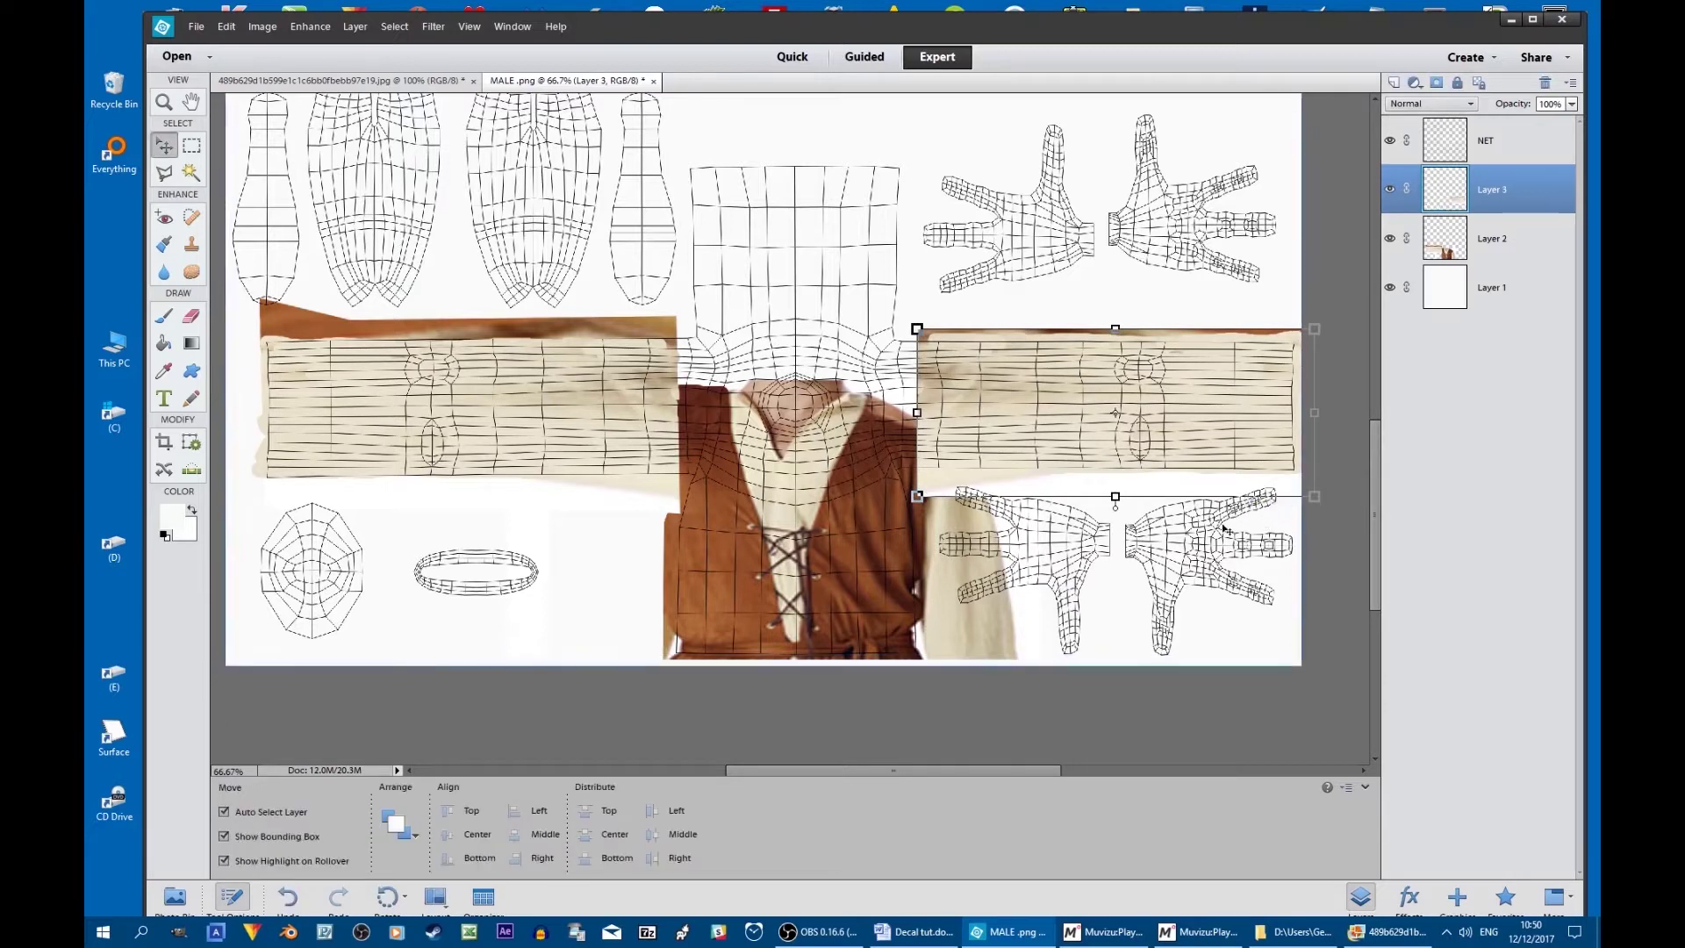
# Begin a rectangular selection on the upper torso section, dropping a stray small selection
pyautogui.click(191, 147)
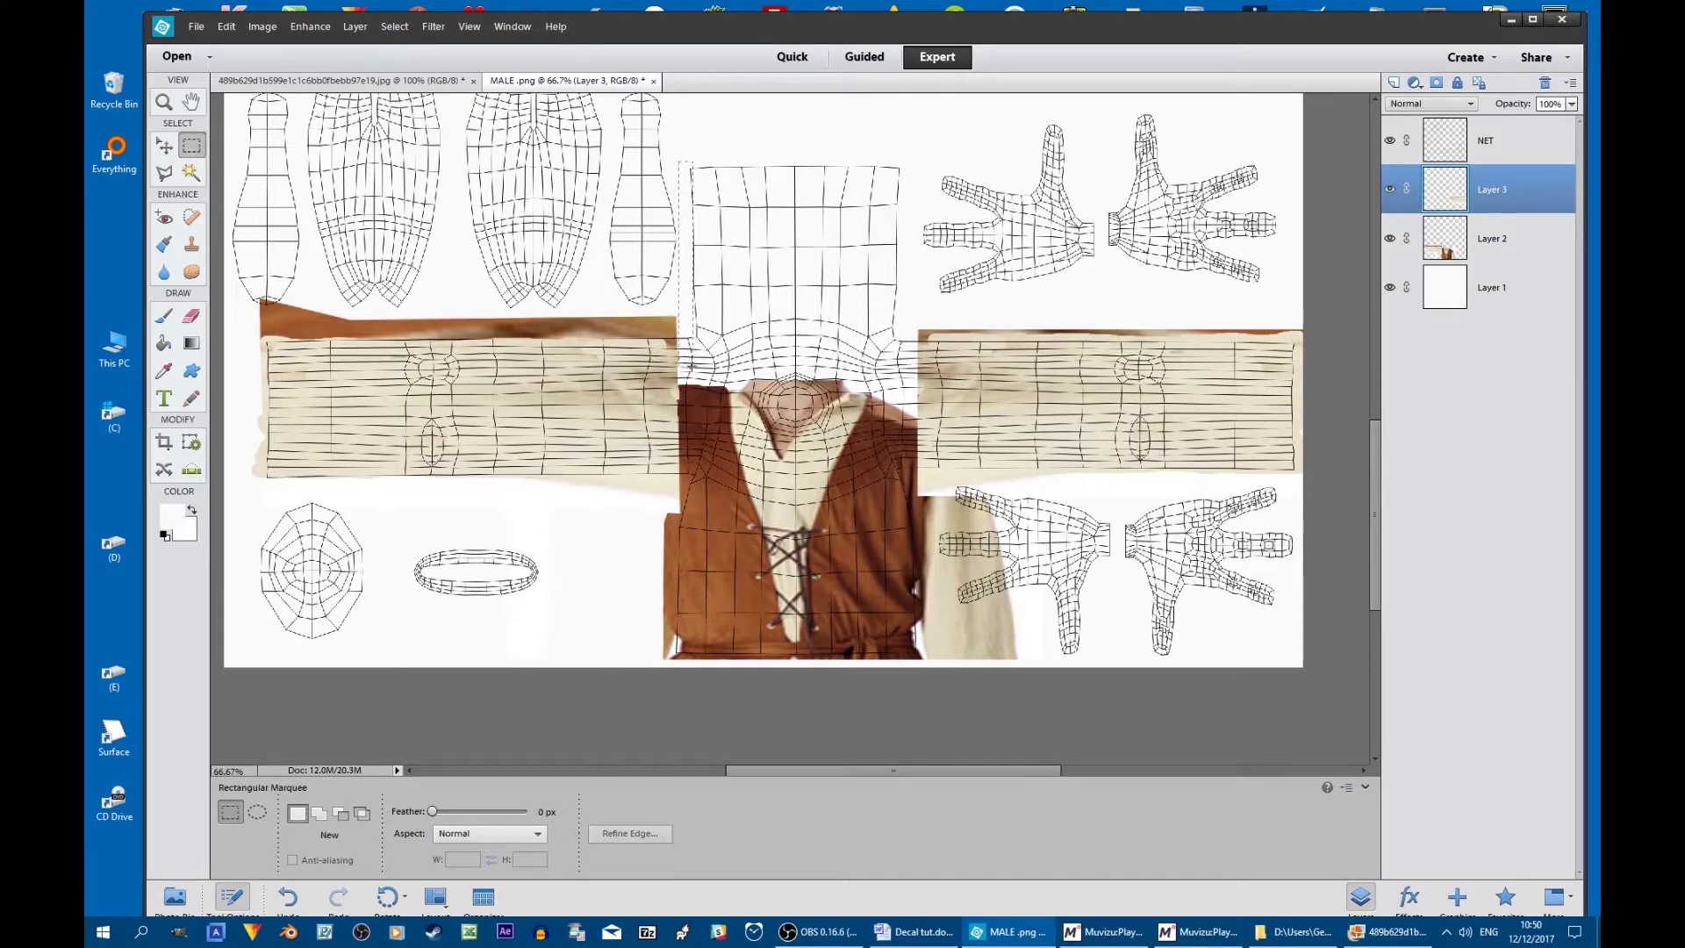
pyautogui.moveTo(669, 213); pyautogui.dragTo(687, 193)
pyautogui.click(683, 166)
# Fill the selected head rectangle with eyedropped vest brown, deselect, and merge Layer 2 into Layer 3
pyautogui.moveTo(912, 402); pyautogui.dragTo(917, 394)
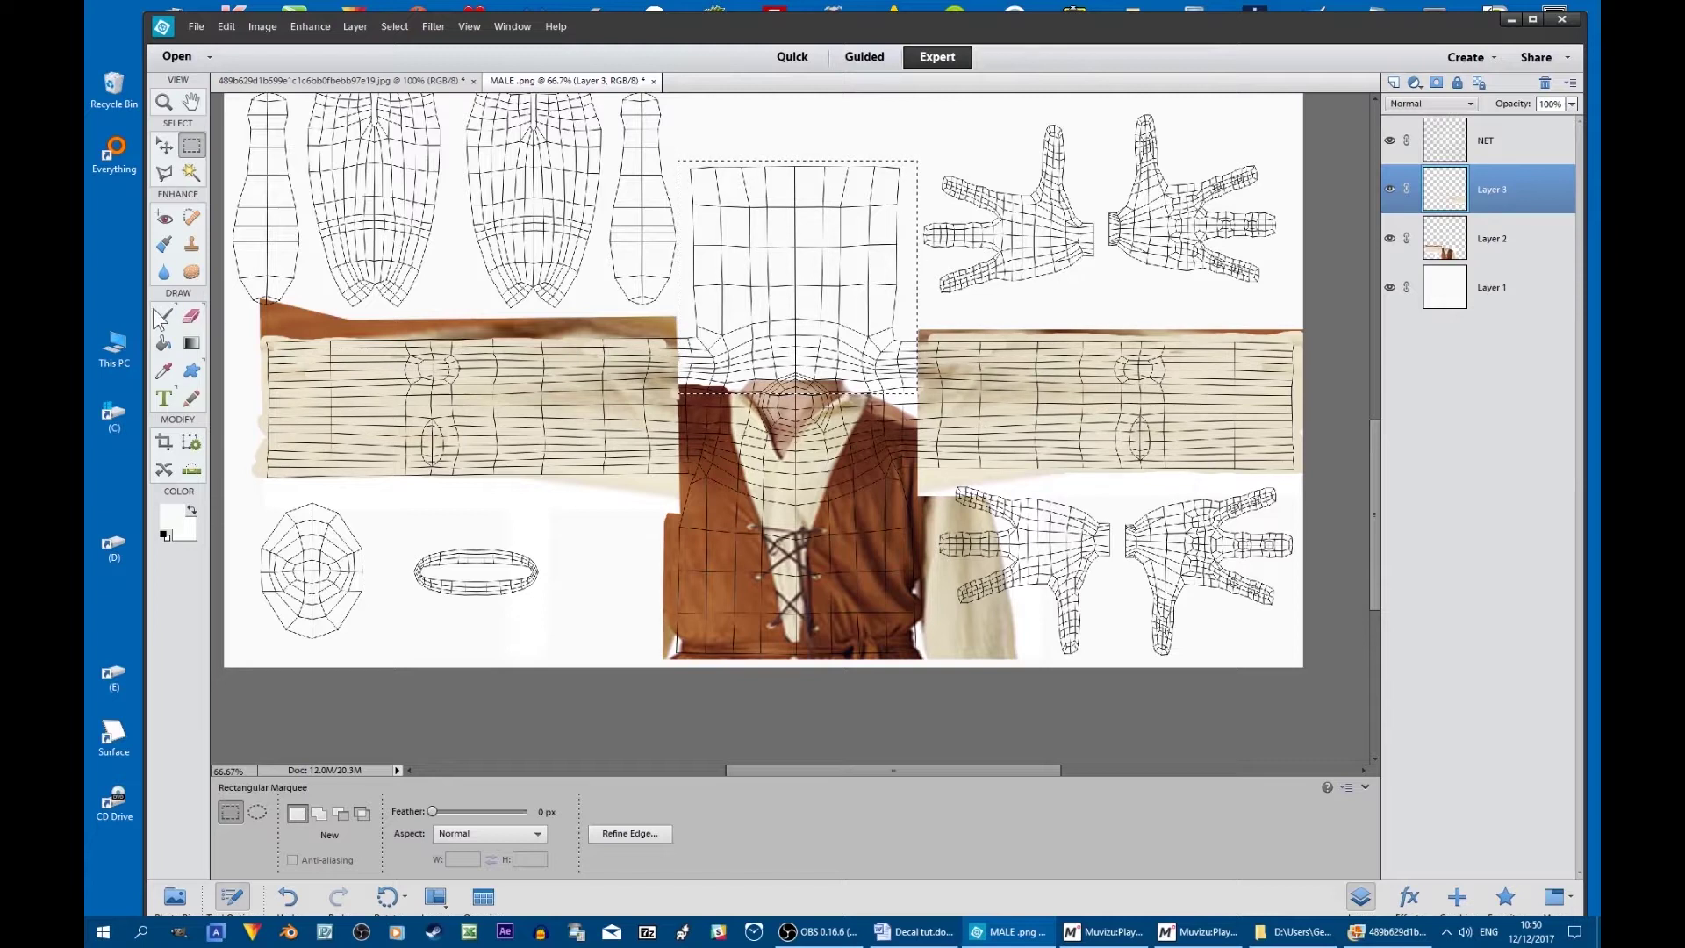
pyautogui.click(164, 371)
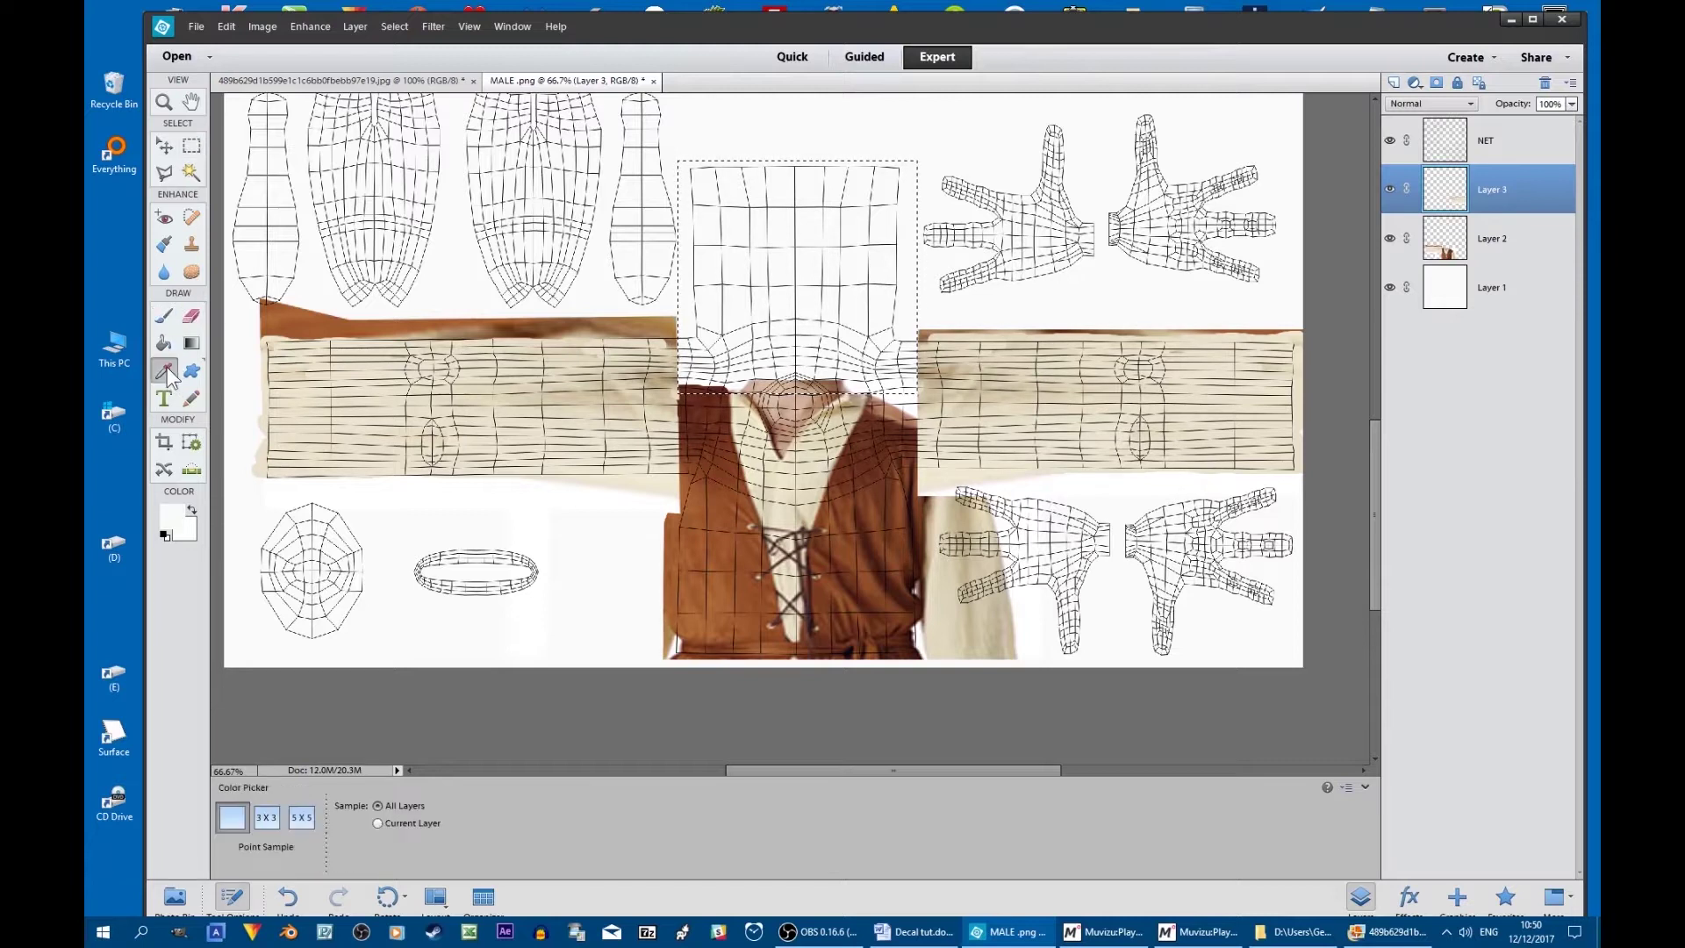
pyautogui.click(704, 499)
pyautogui.click(164, 343)
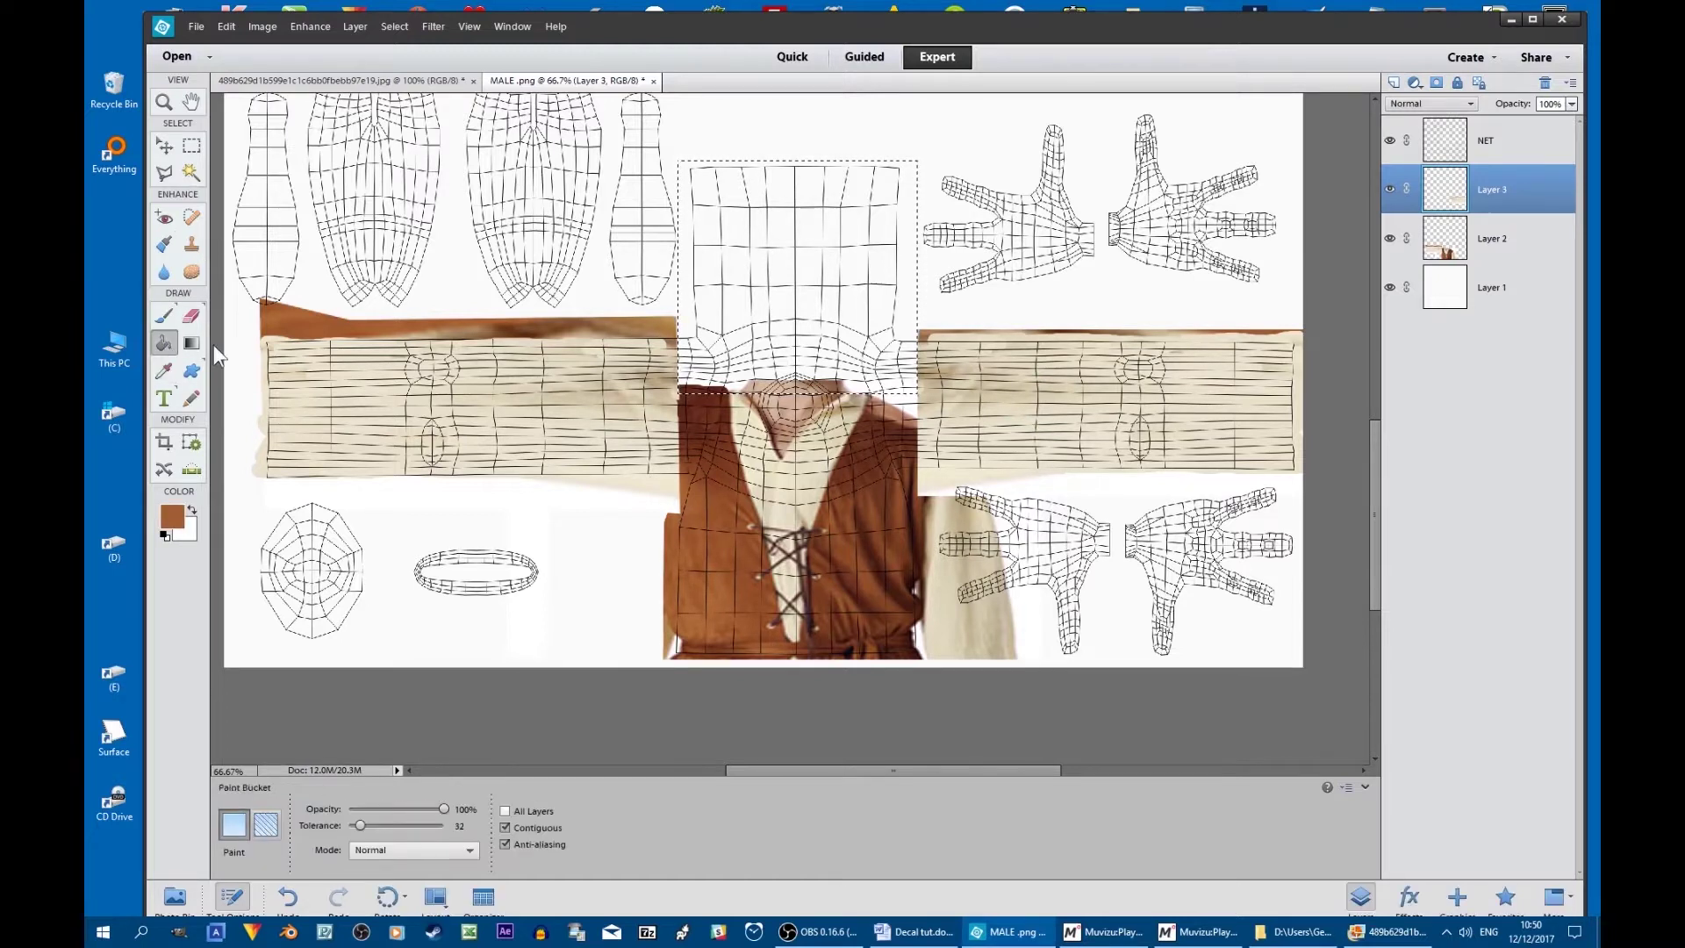
pyautogui.click(783, 318)
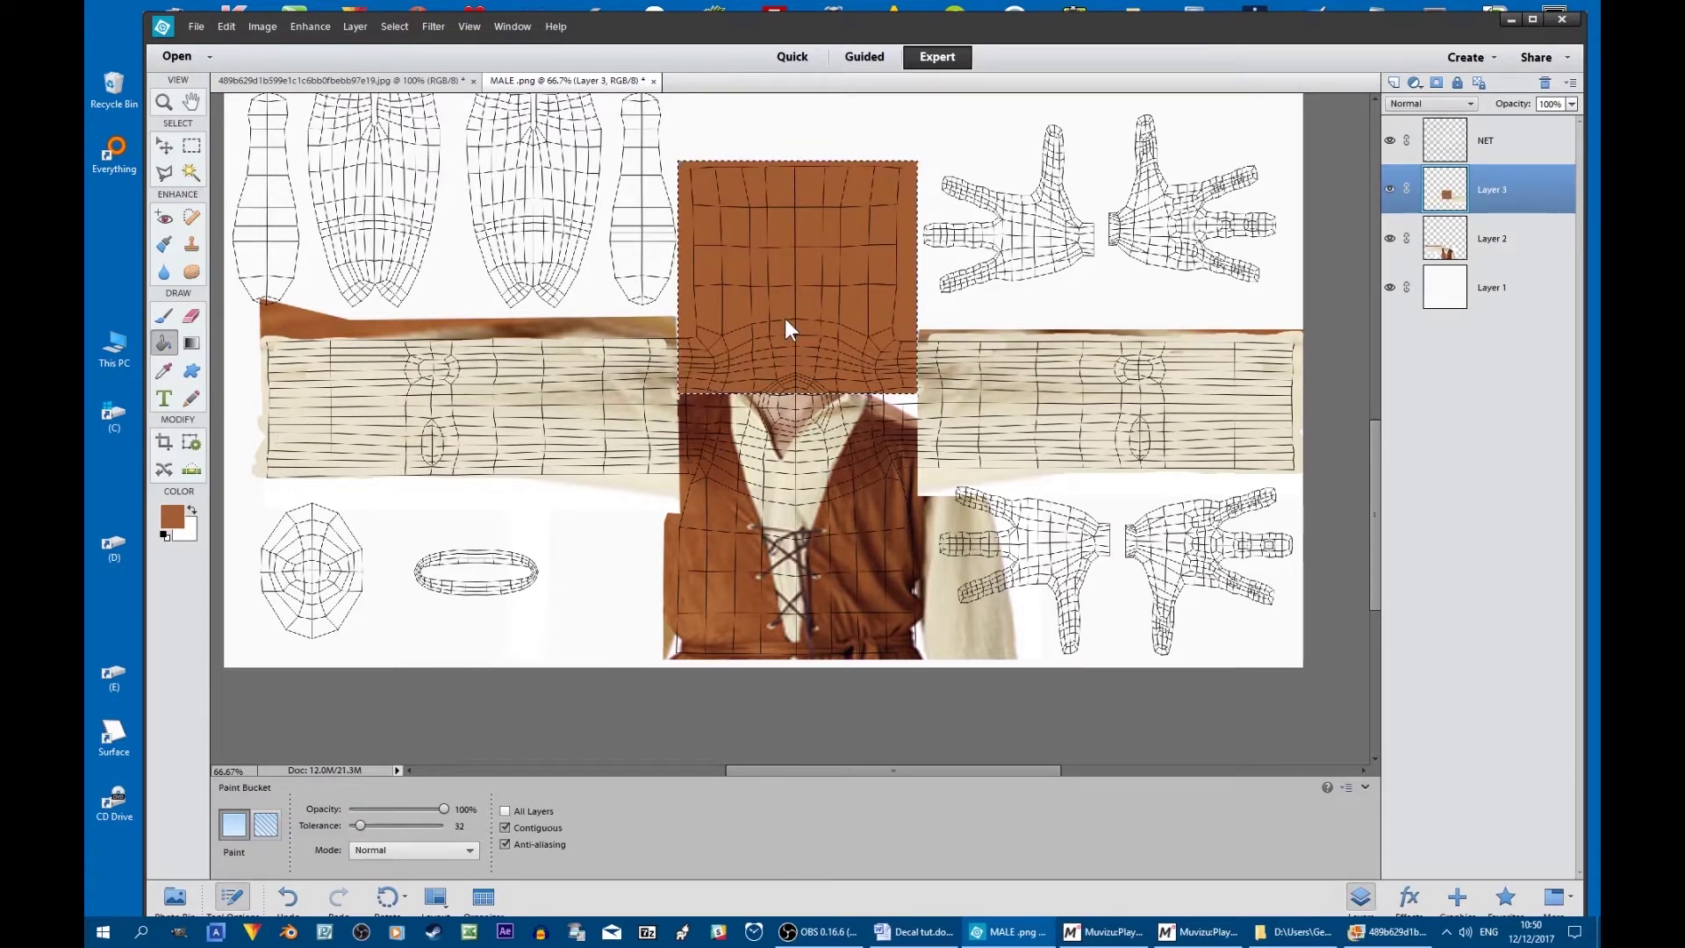
pyautogui.hotkey('ctrl', 'd')
pyautogui.hotkey('ctrl', 'e')
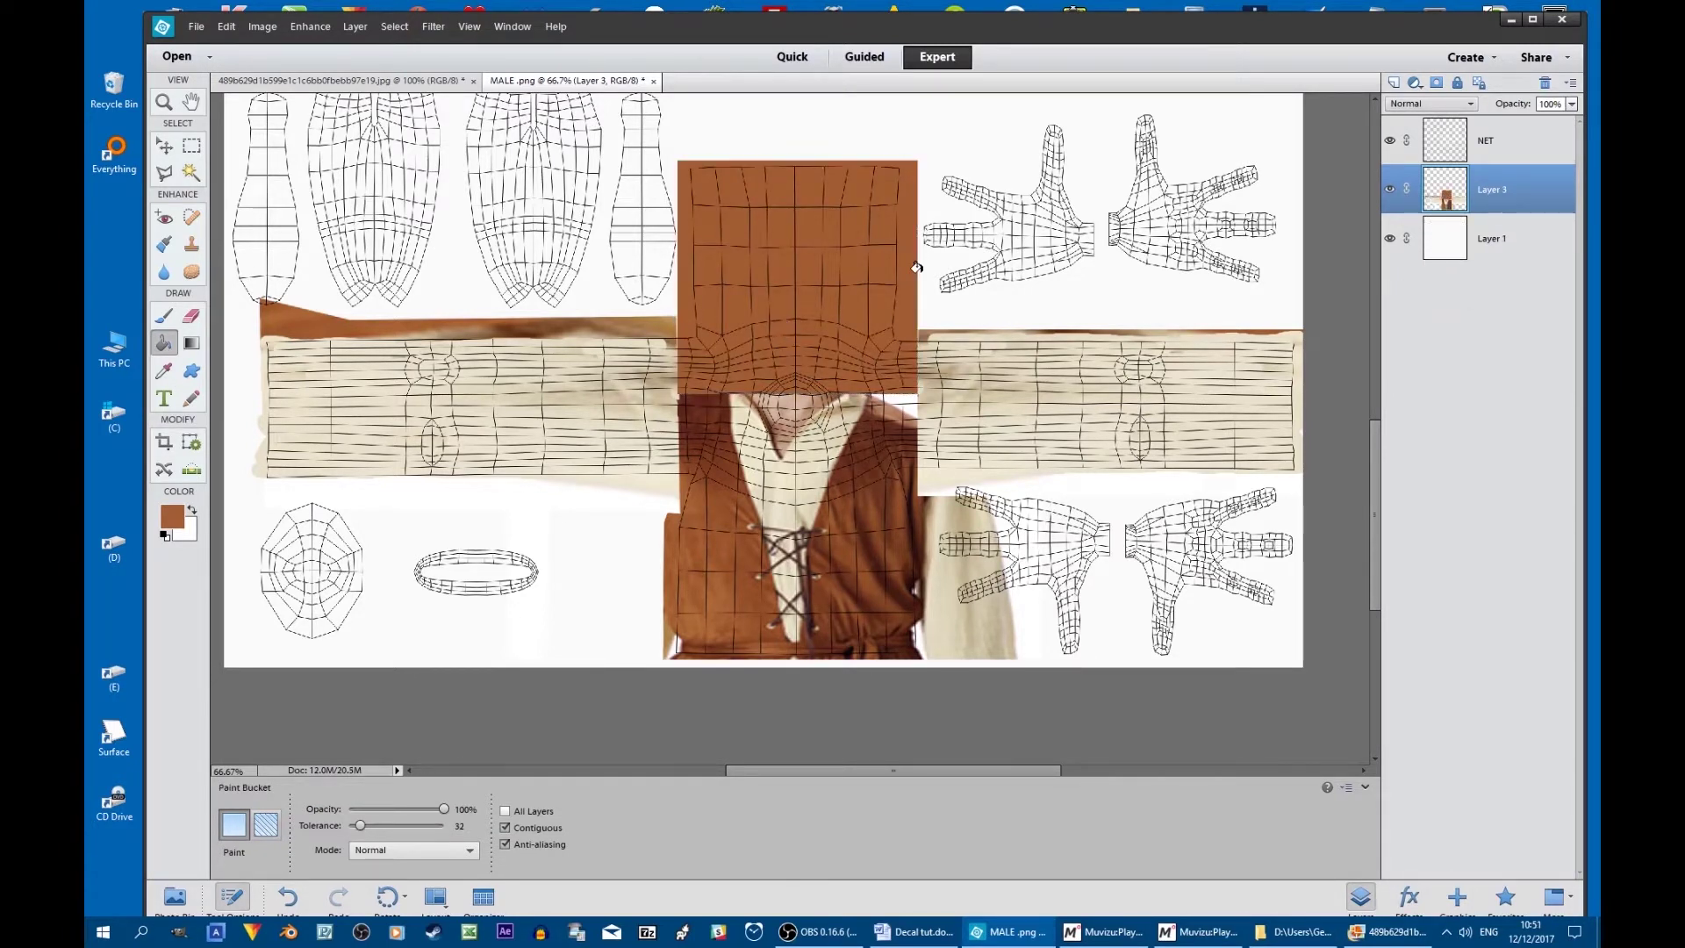
# Brush a cream collar across the neck in the sampled shirt colour, then clone brown to its right
pyautogui.click(191, 244)
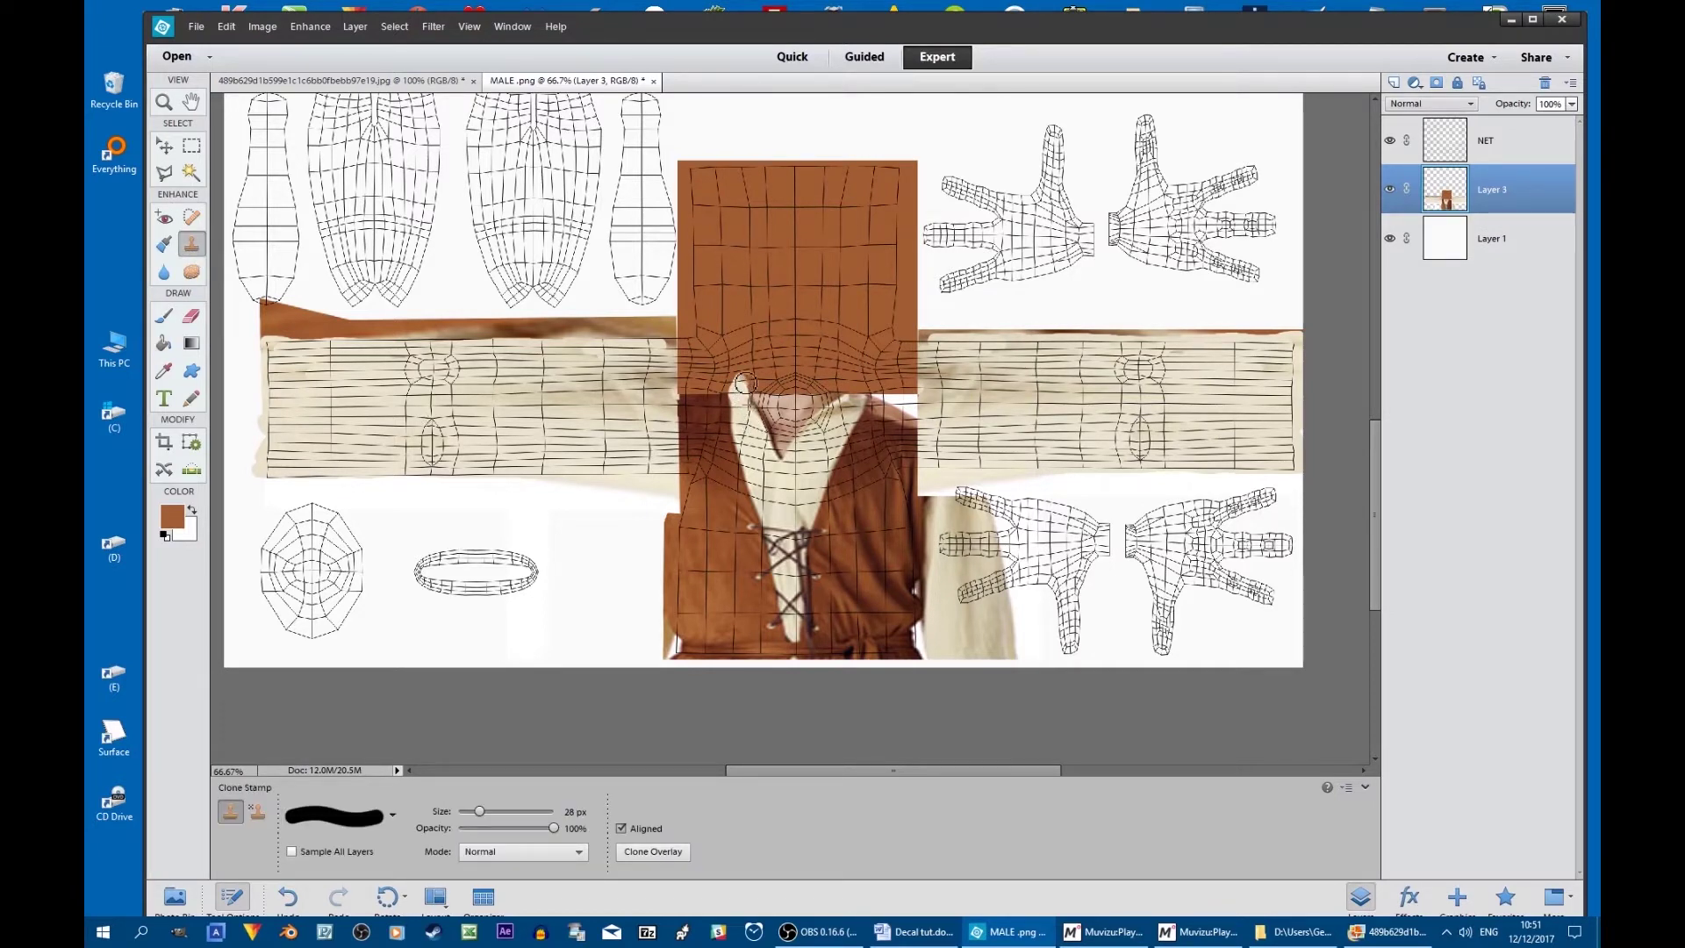
pyautogui.press('i')
pyautogui.click(740, 403)
pyautogui.click(162, 315)
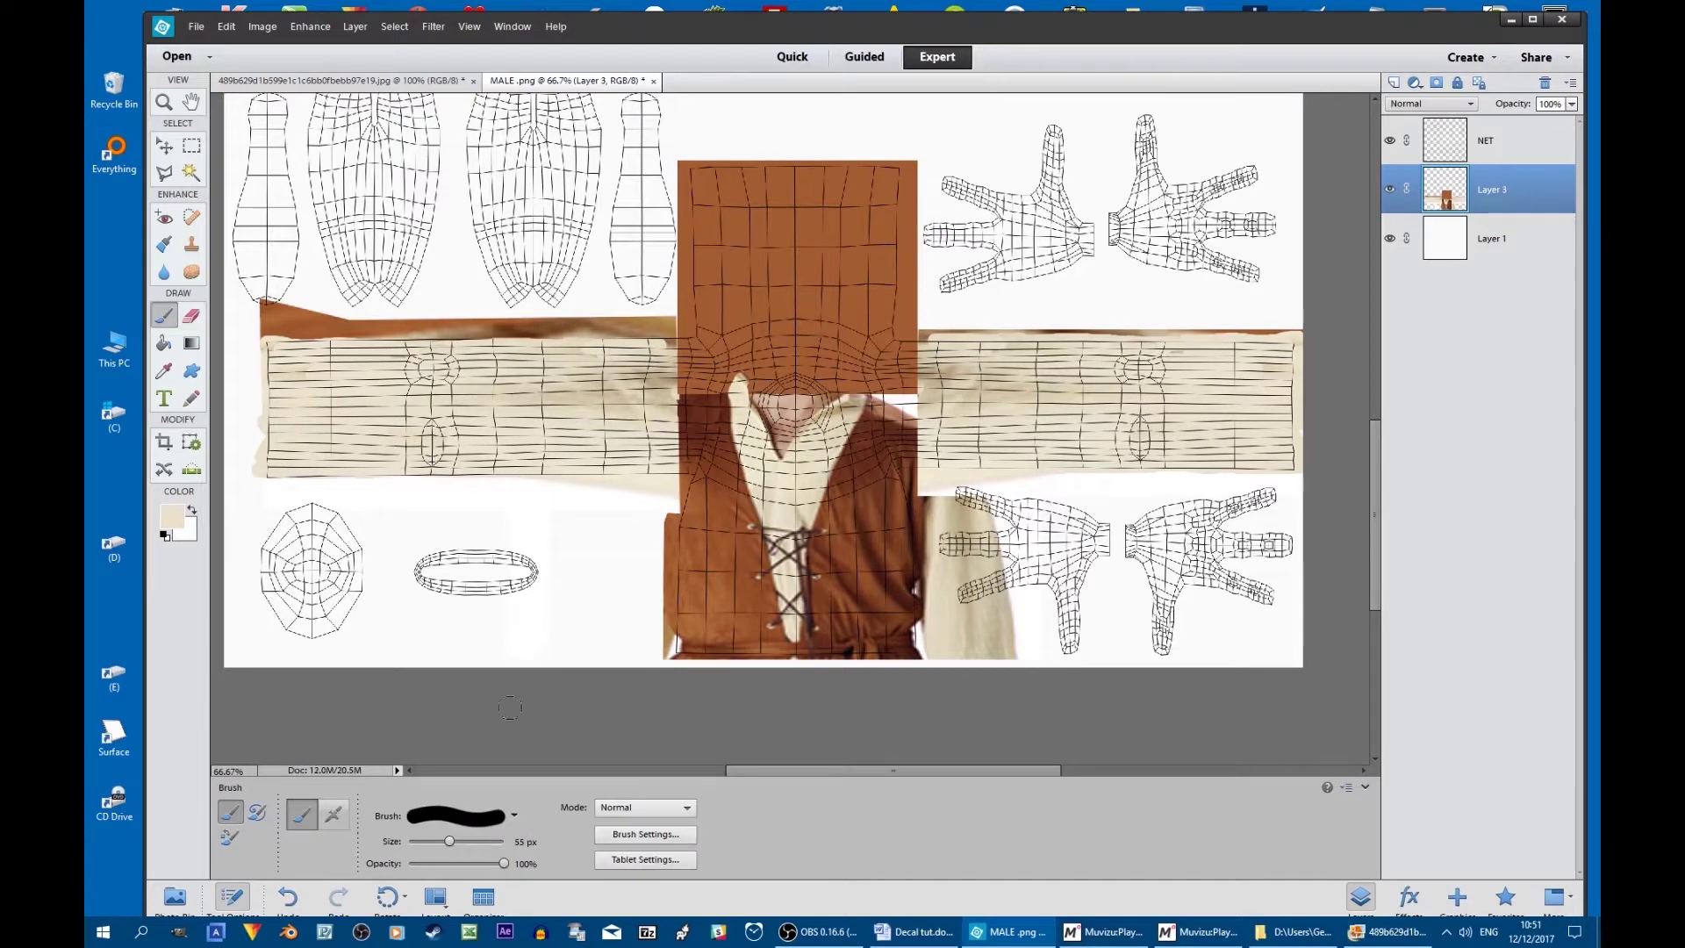
pyautogui.moveTo(740, 391)
pyautogui.mouseDown()
pyautogui.moveTo(823, 373)
pyautogui.moveTo(846, 398)
pyautogui.moveTo(829, 386)
pyautogui.moveTo(828, 416)
pyautogui.moveTo(849, 388)
pyautogui.moveTo(753, 373)
pyautogui.mouseUp()
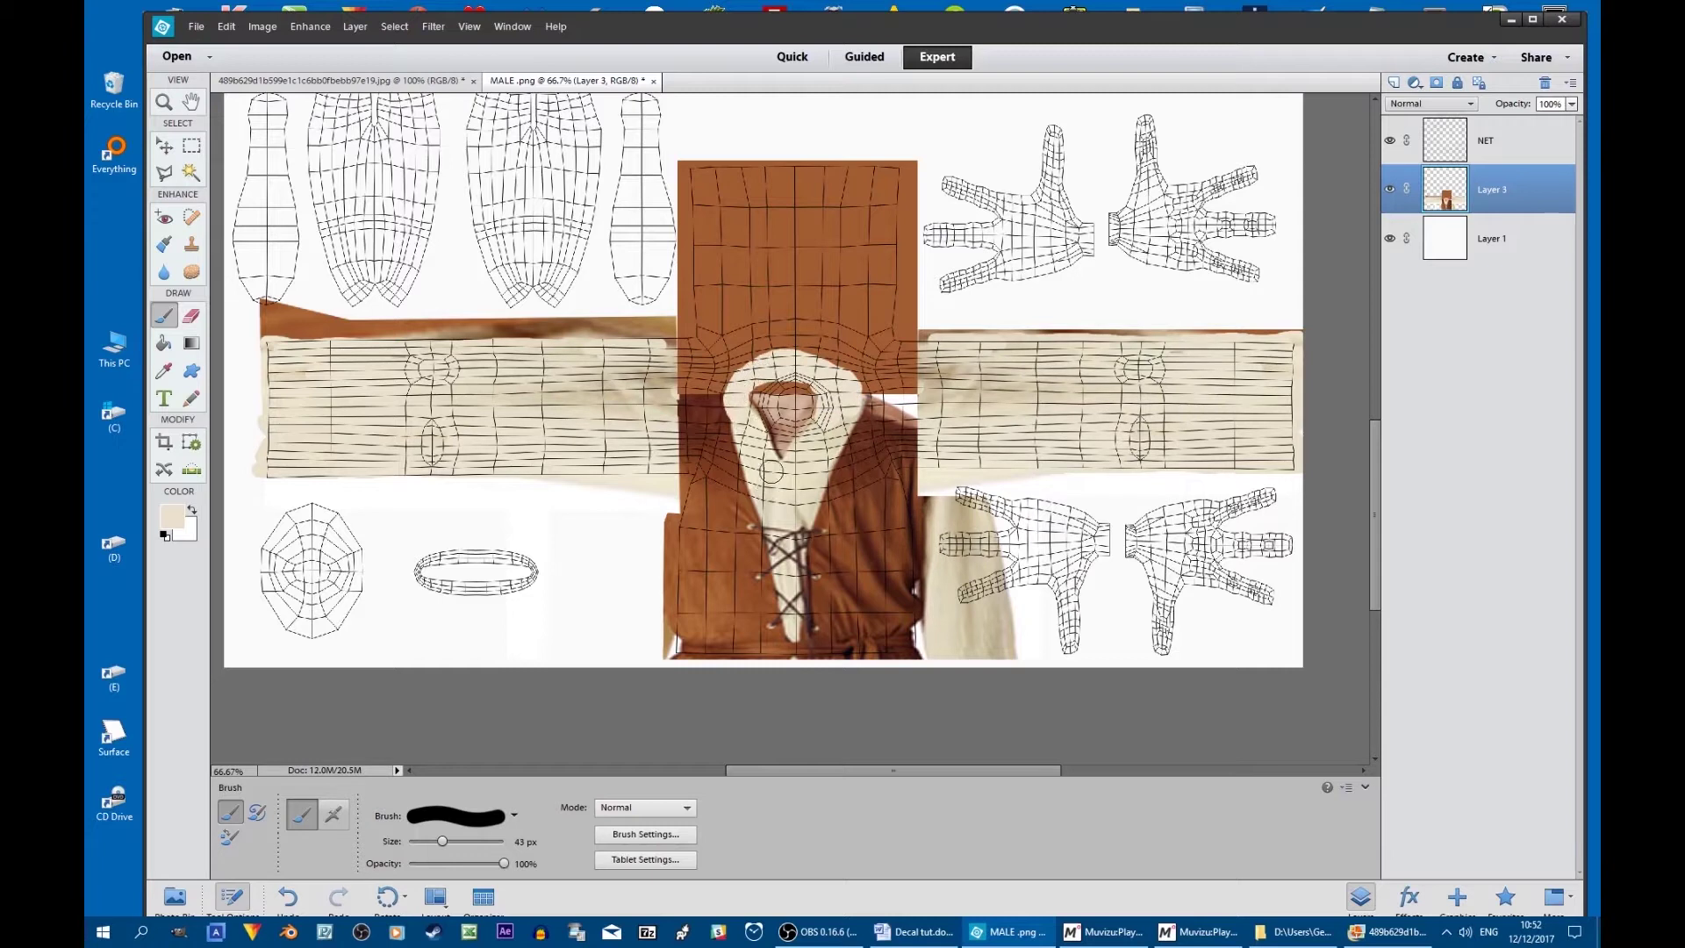
pyautogui.click(192, 246)
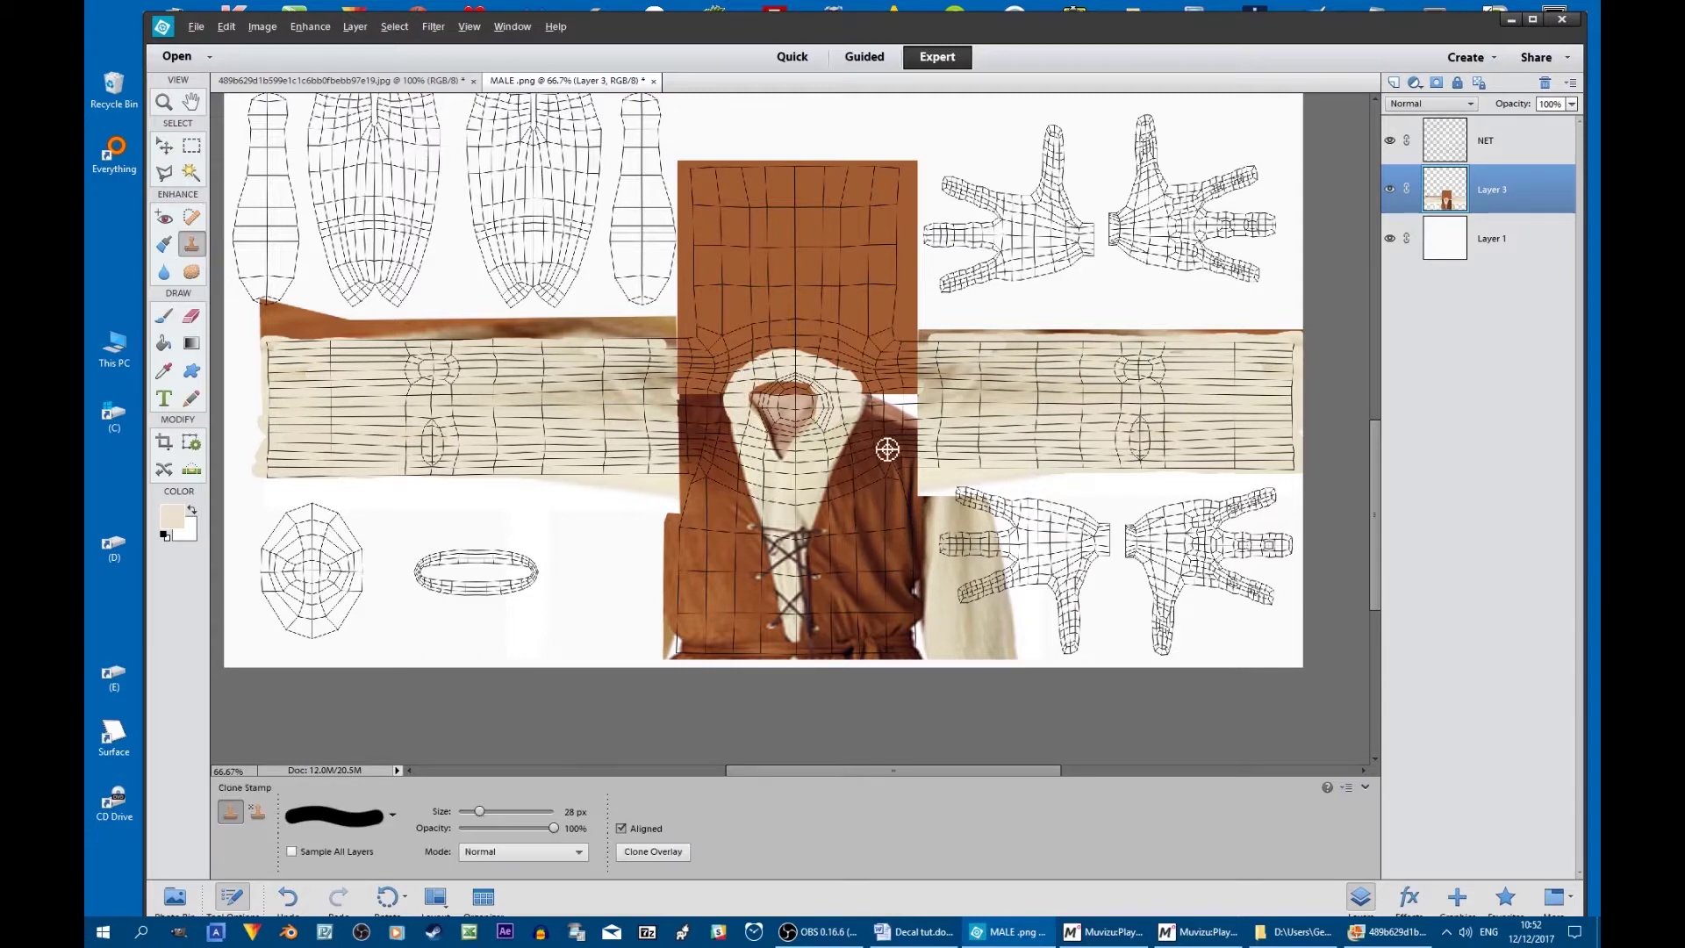
pyautogui.moveTo(914, 420); pyautogui.dragTo(885, 406)
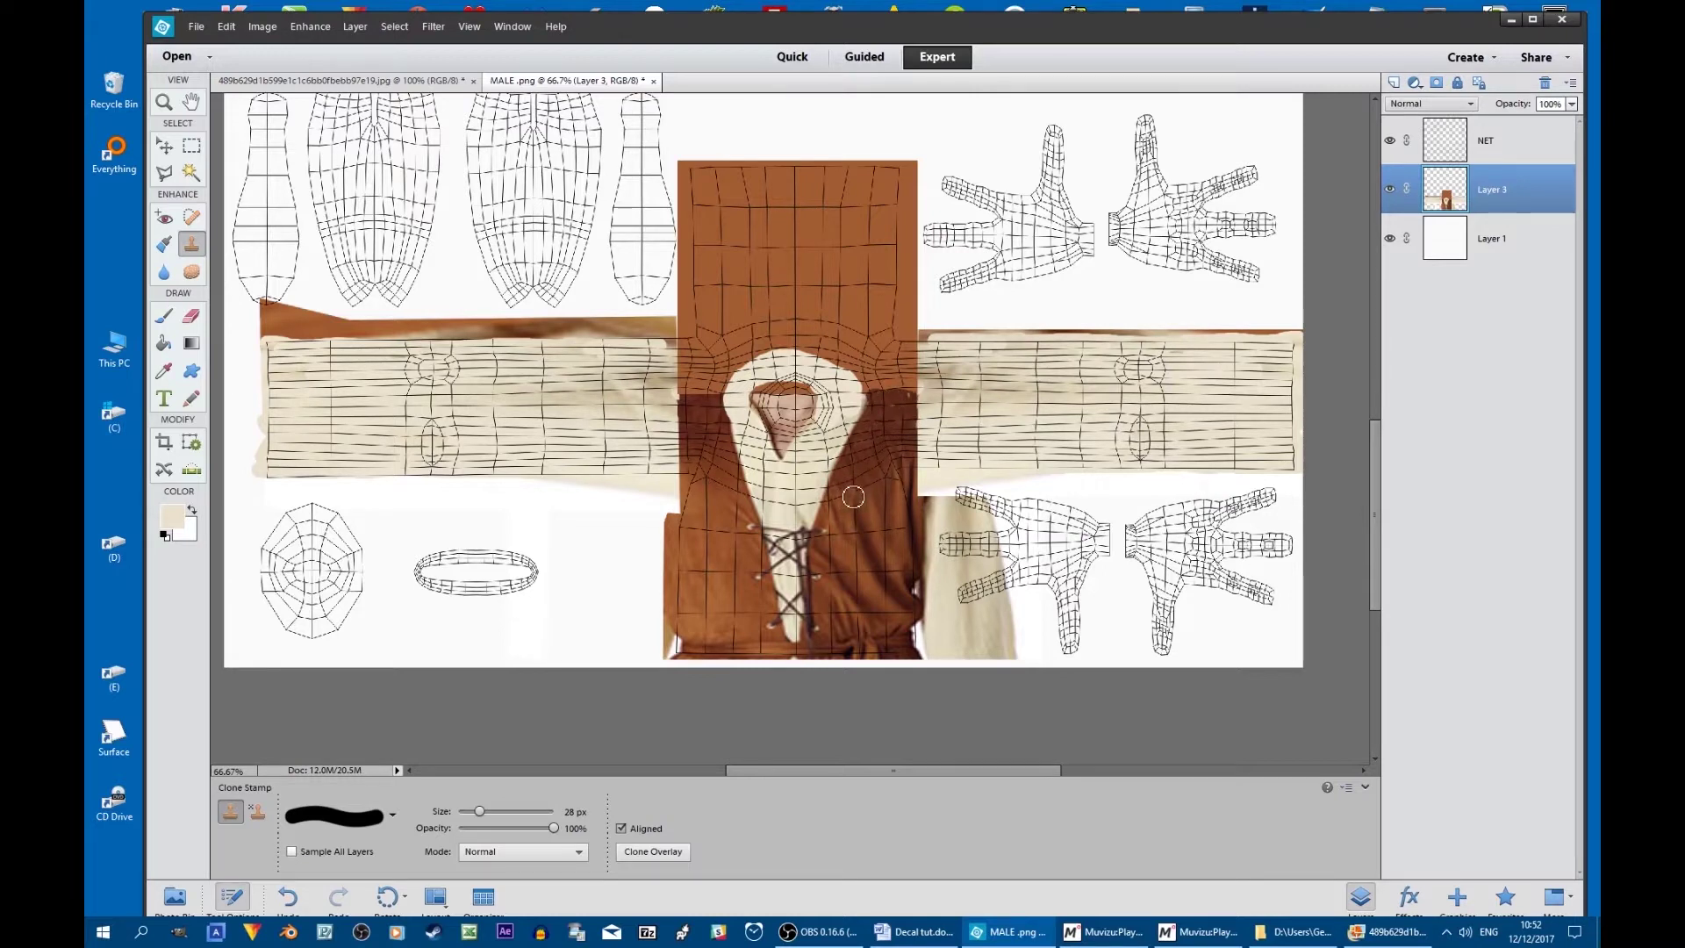
# Magic Wand the neck opening, delete its dark patch, deselect, then ready the Eraser and Clone Stamp
pyautogui.click(184, 176)
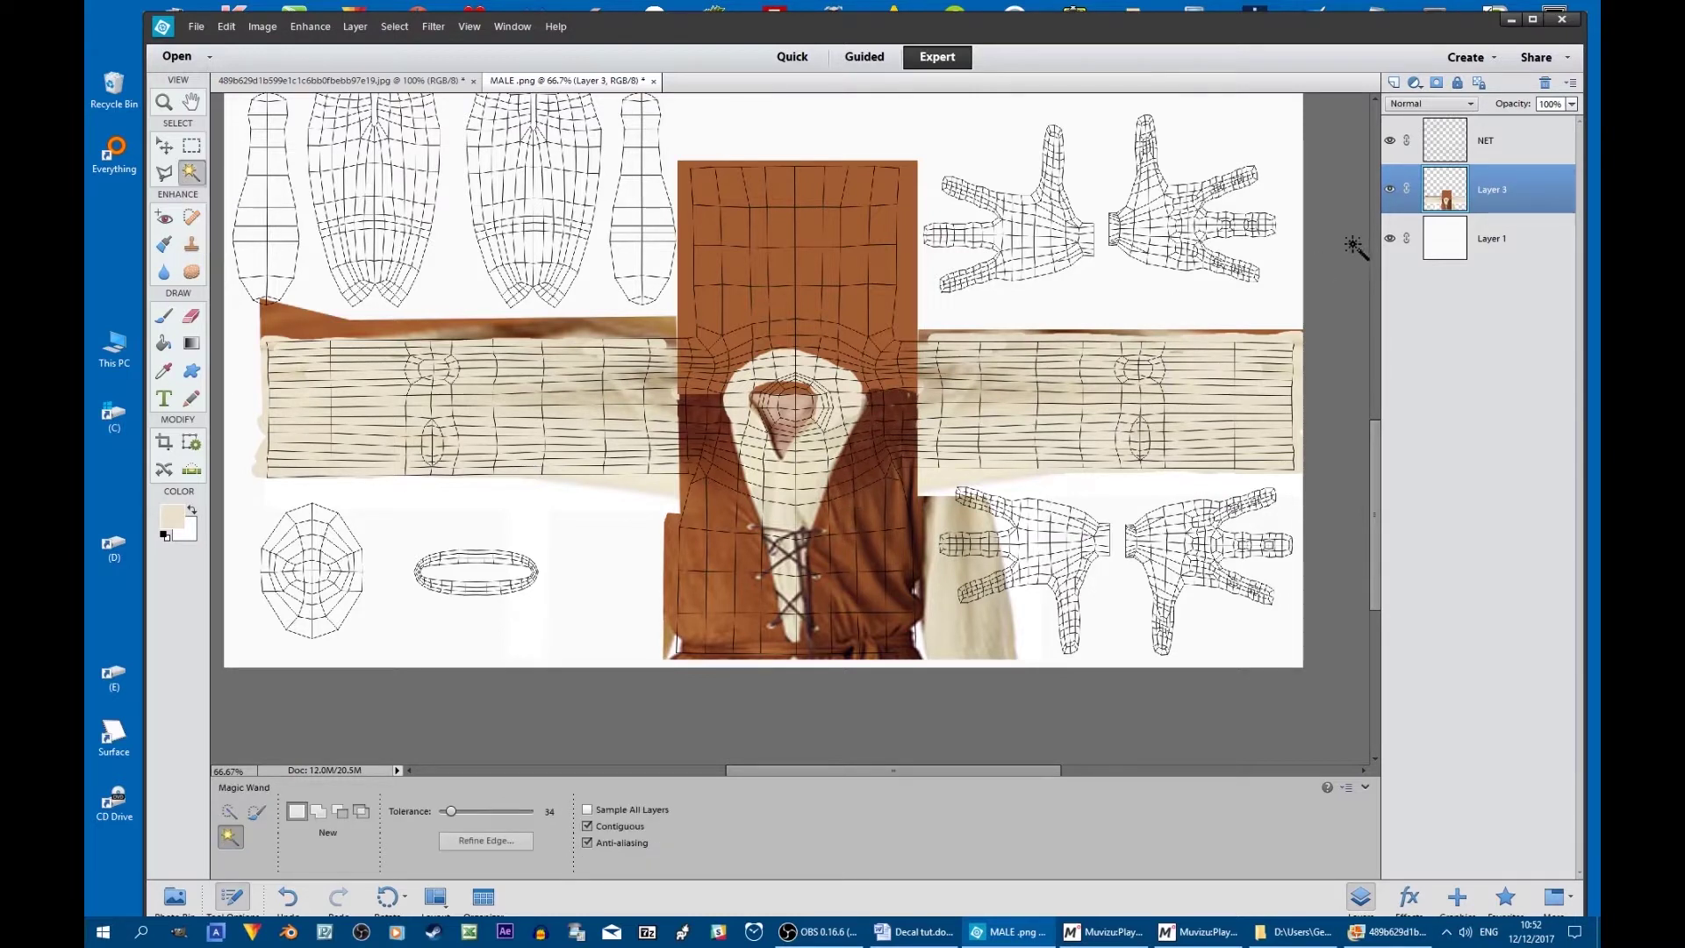
pyautogui.click(787, 417)
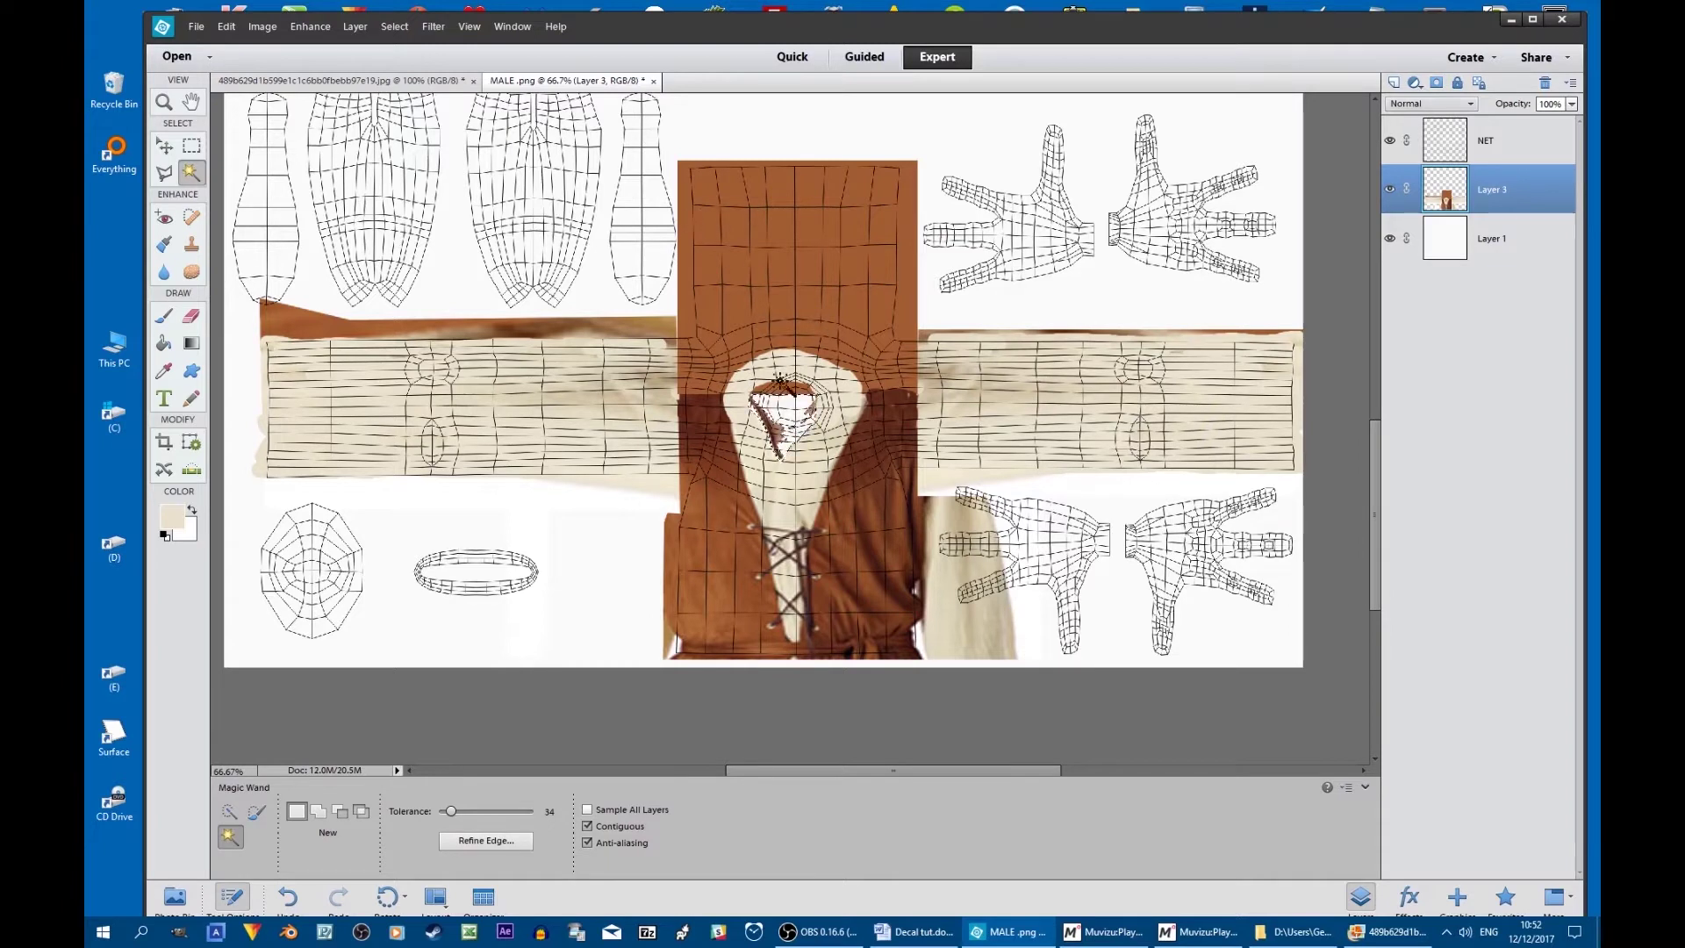
pyautogui.press('Delete')
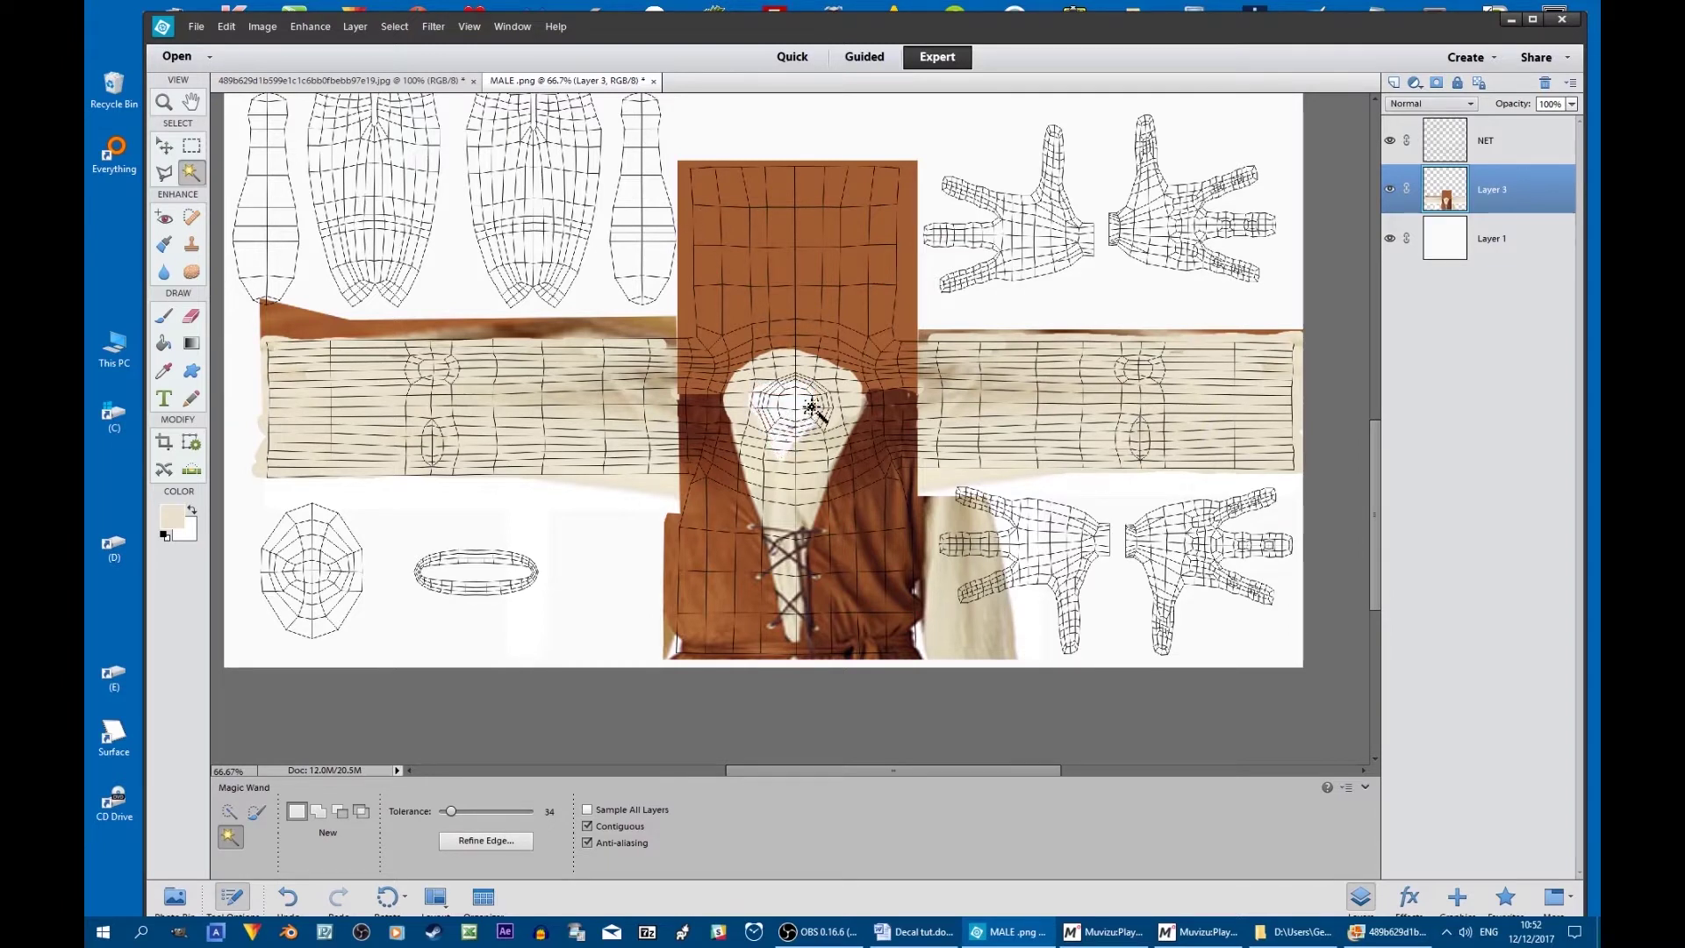
pyautogui.hotkey('ctrl', 'd')
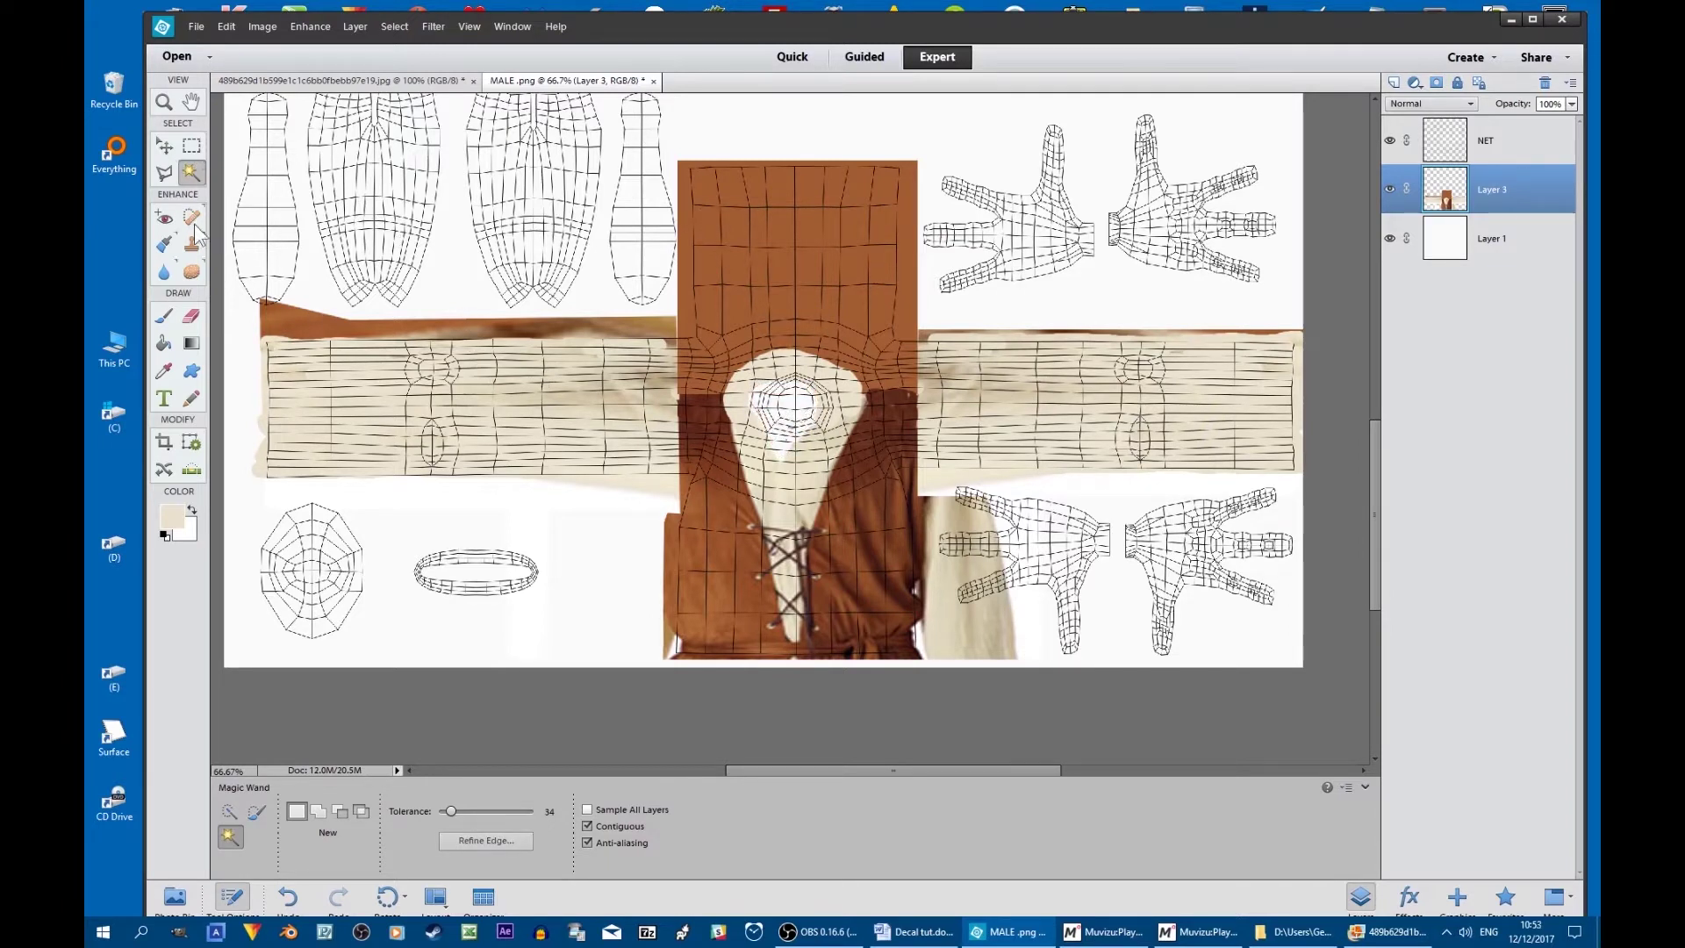
pyautogui.click(191, 315)
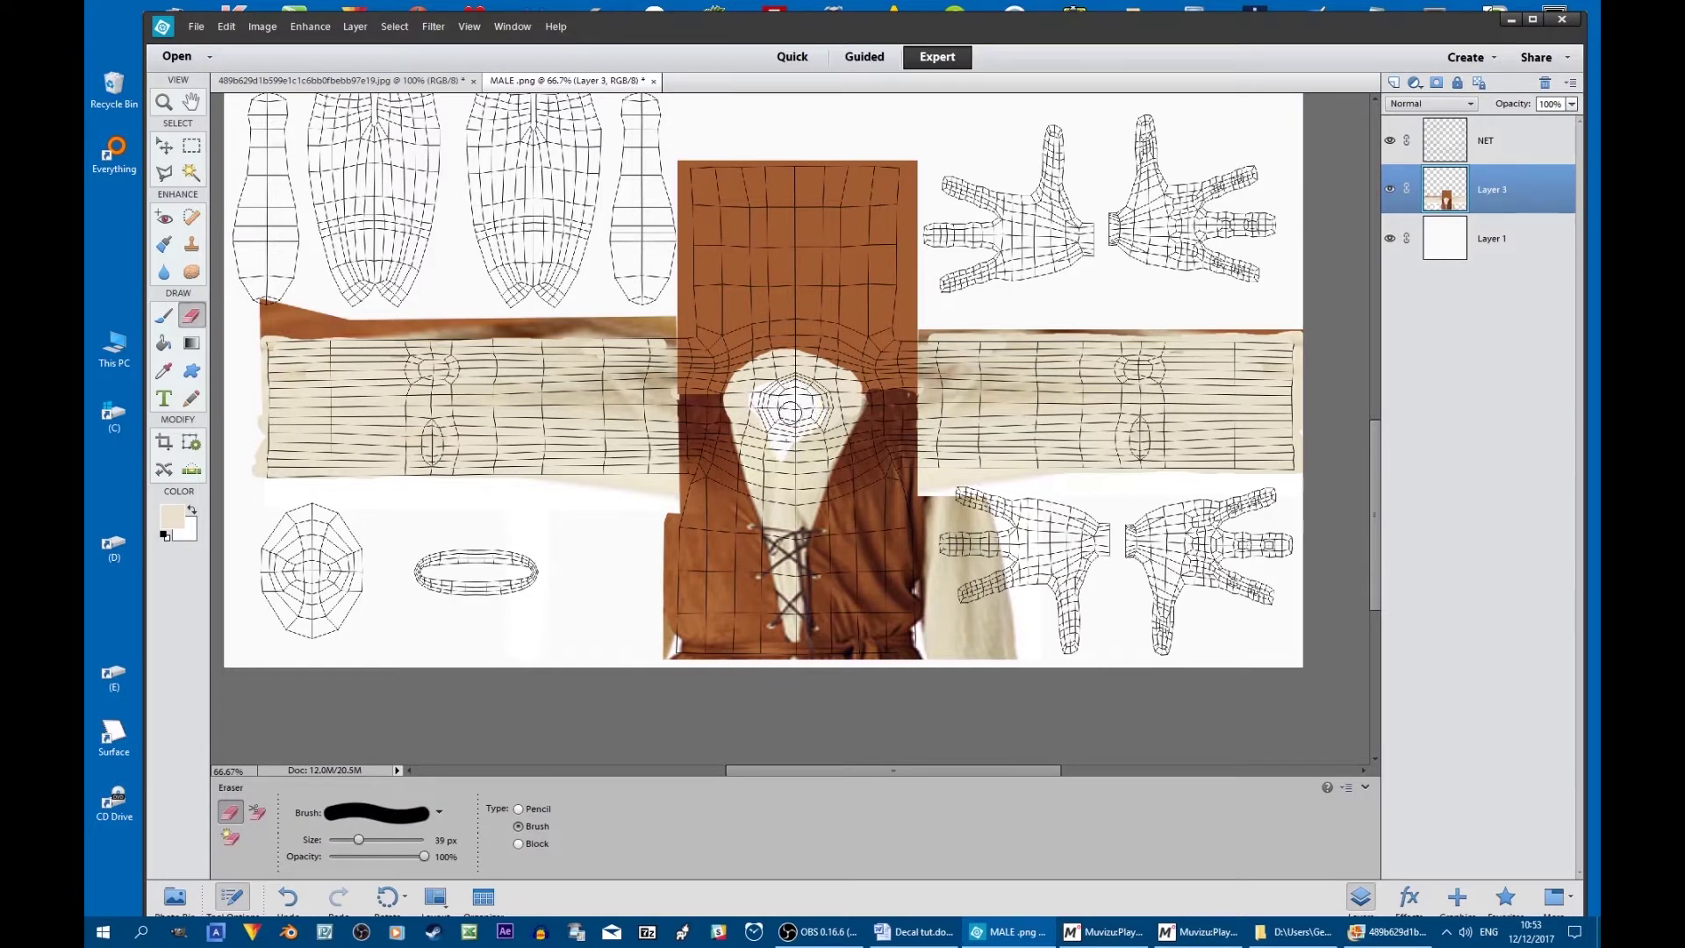
pyautogui.click(191, 244)
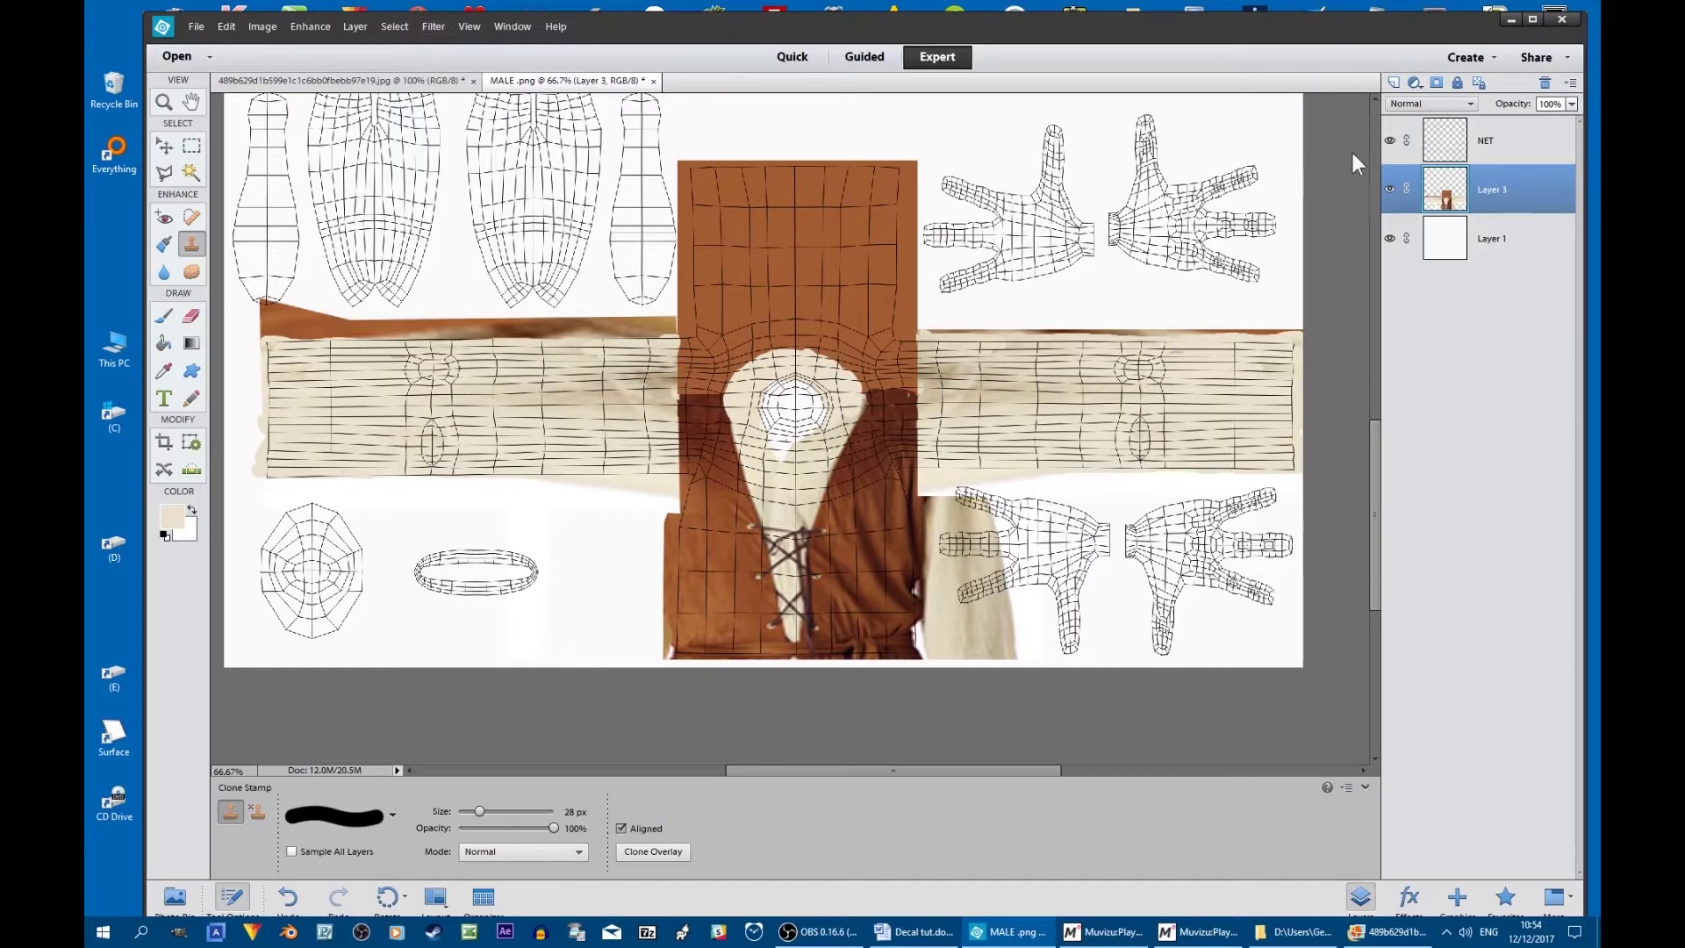
# Outline the stray cream sleeve area beside the lower-right hand meshes and delete it
pyautogui.click(176, 175)
pyautogui.click(1207, 482)
pyautogui.click(928, 476)
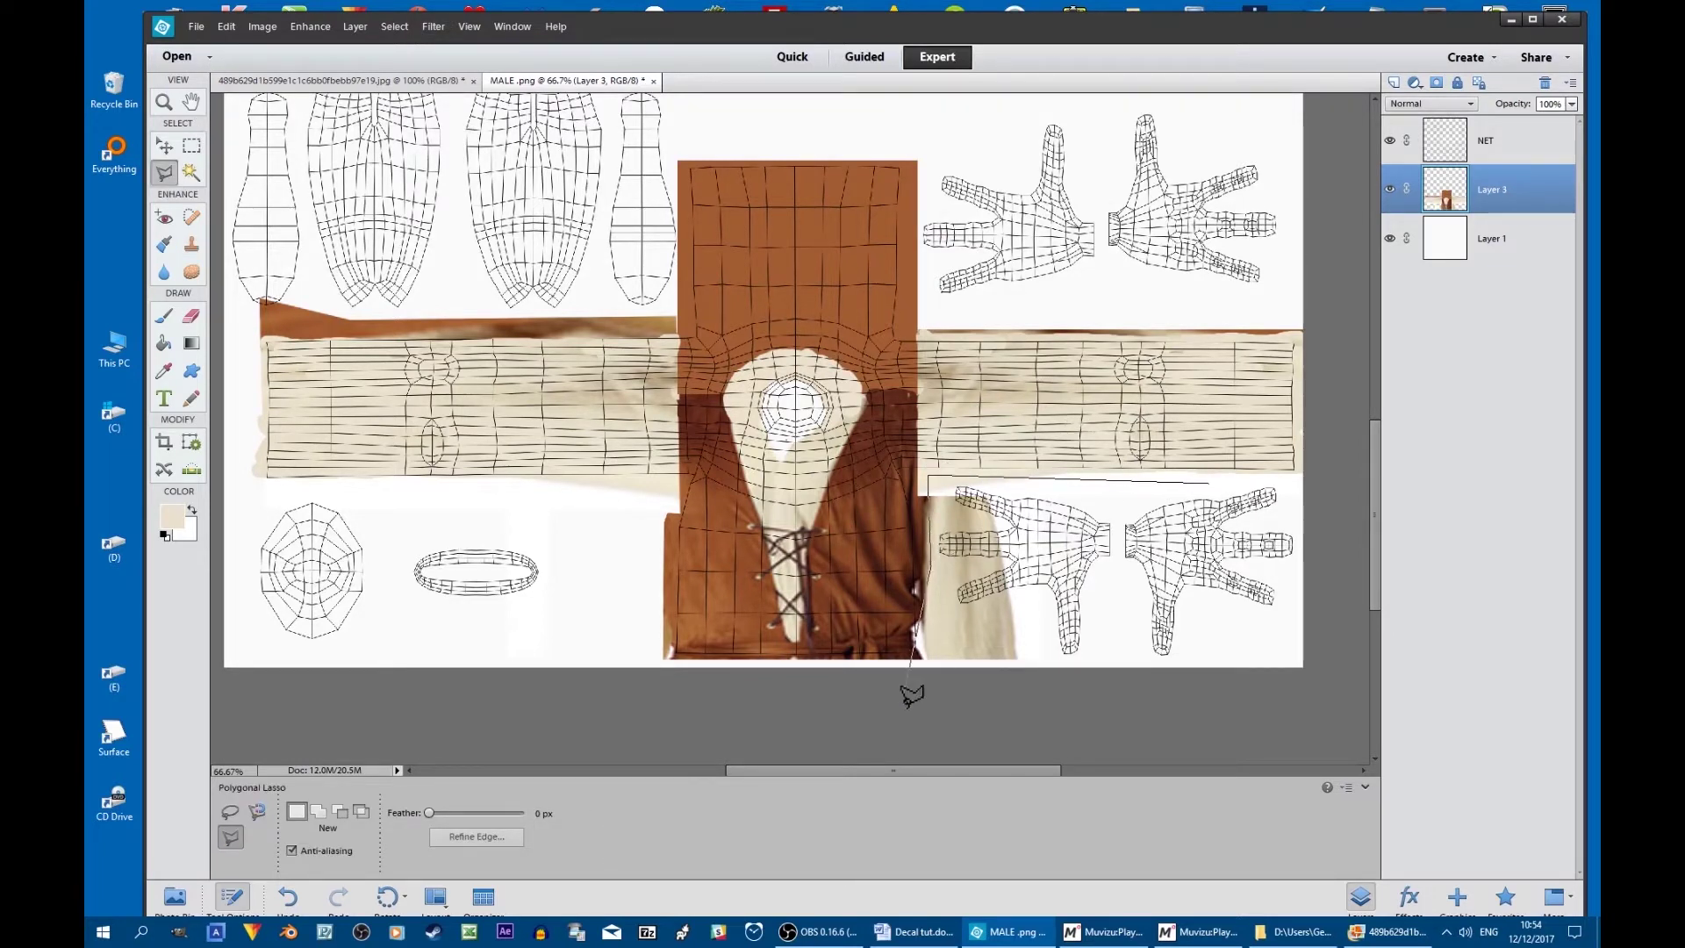
pyautogui.click(943, 698)
pyautogui.click(1260, 711)
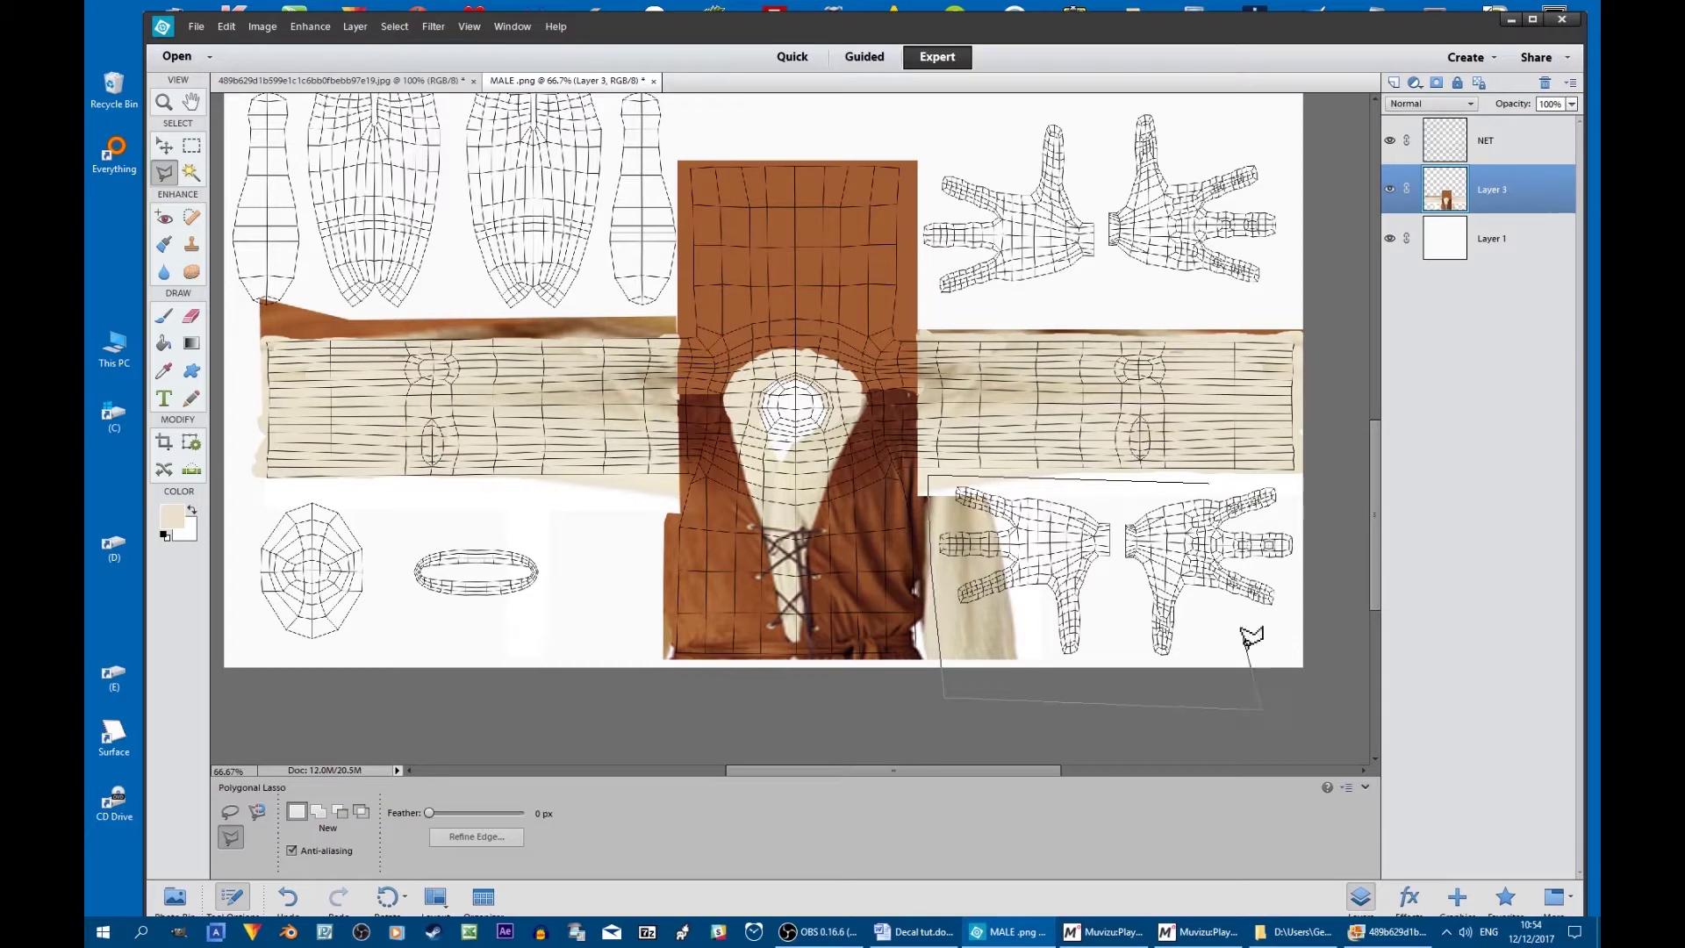
pyautogui.click(1211, 482)
pyautogui.press('Delete')
pyautogui.hotkey('ctrl', 'd')
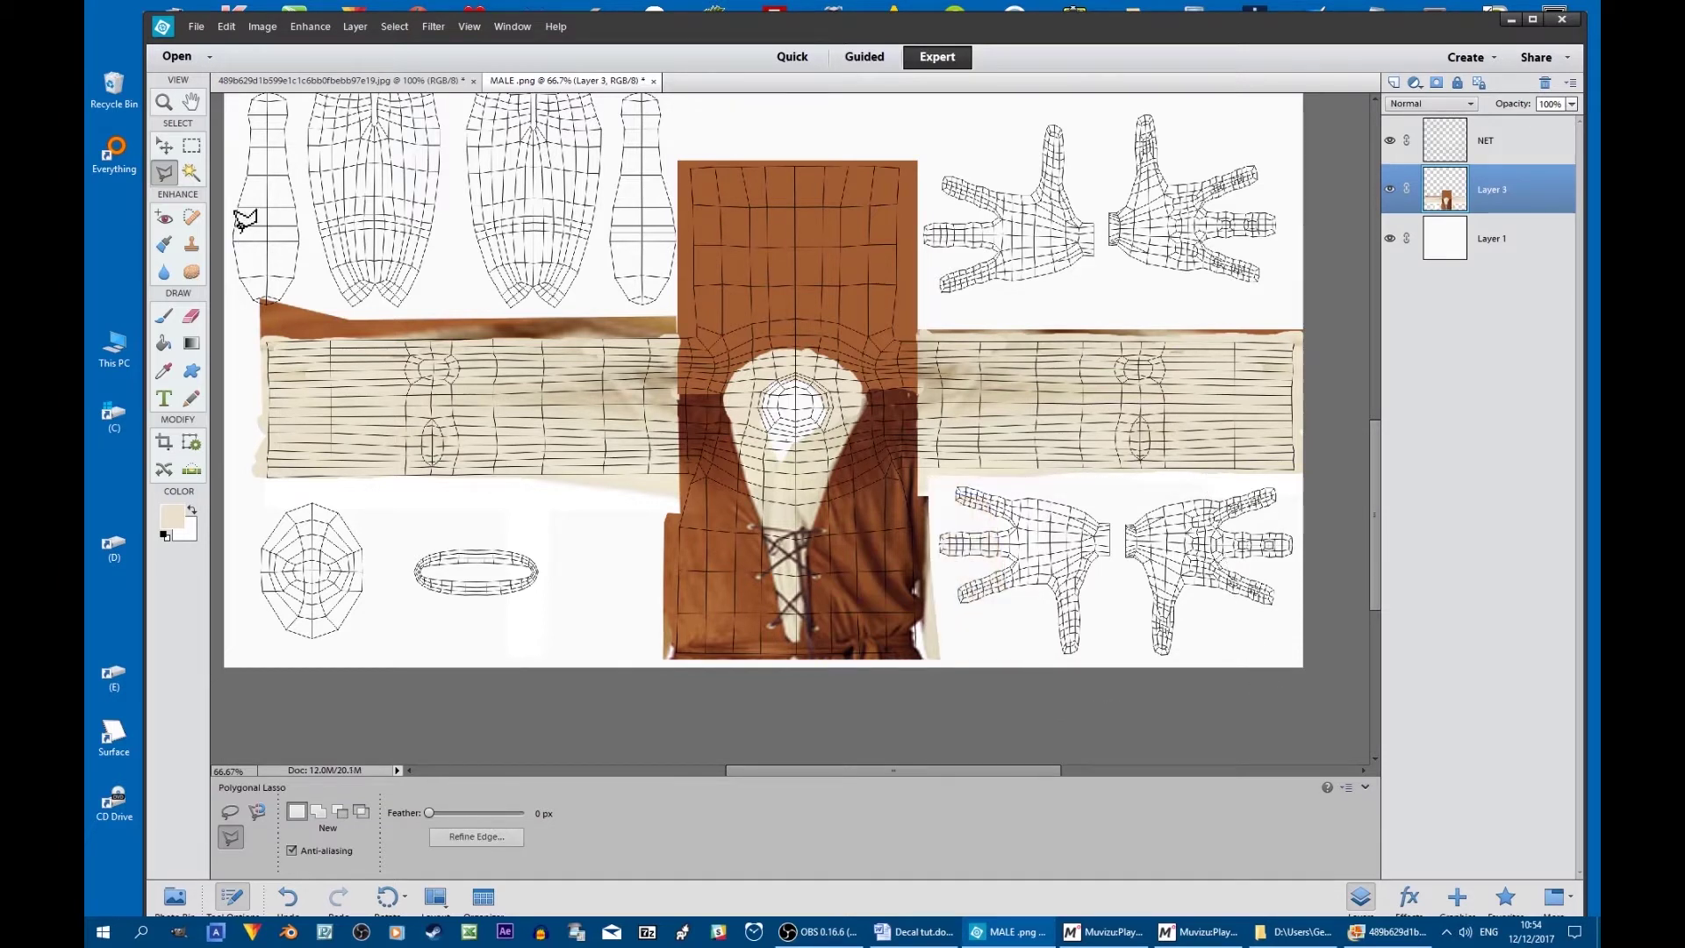
# Hide the white Layer 1 background
pyautogui.click(192, 315)
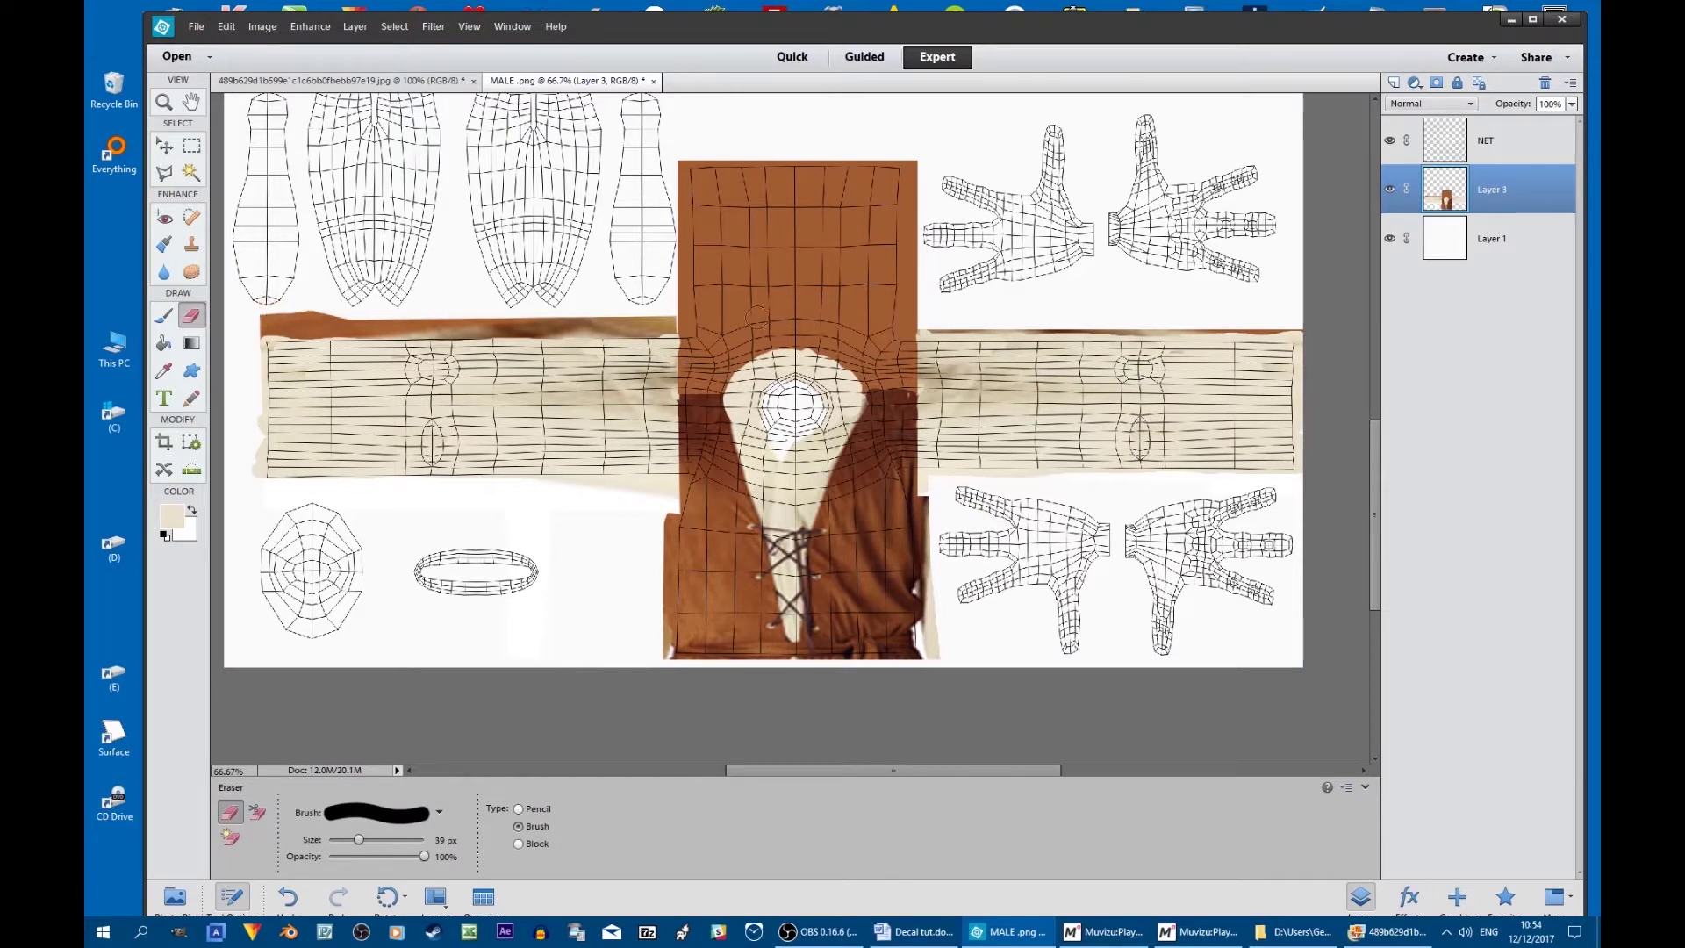
pyautogui.scroll(6, 763, 429)
pyautogui.click(1390, 239)
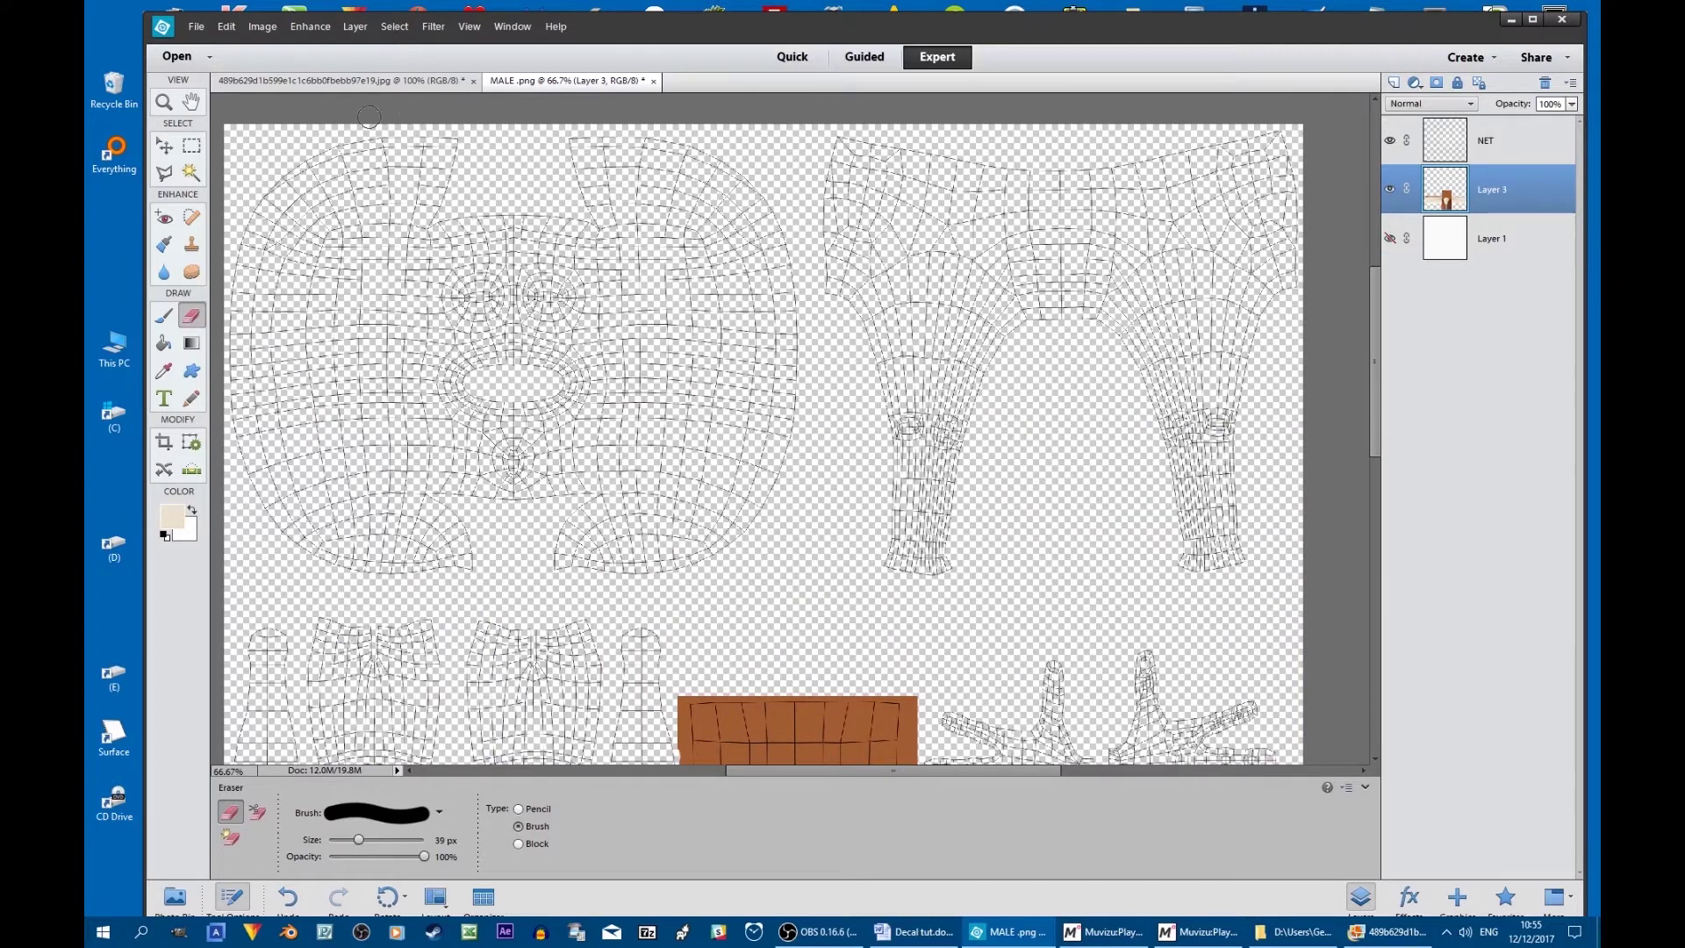
# Paste the vest cloth from the costume photo into MALE.png and move it onto the top-right mesh
pyautogui.click(381, 79)
pyautogui.click(191, 145)
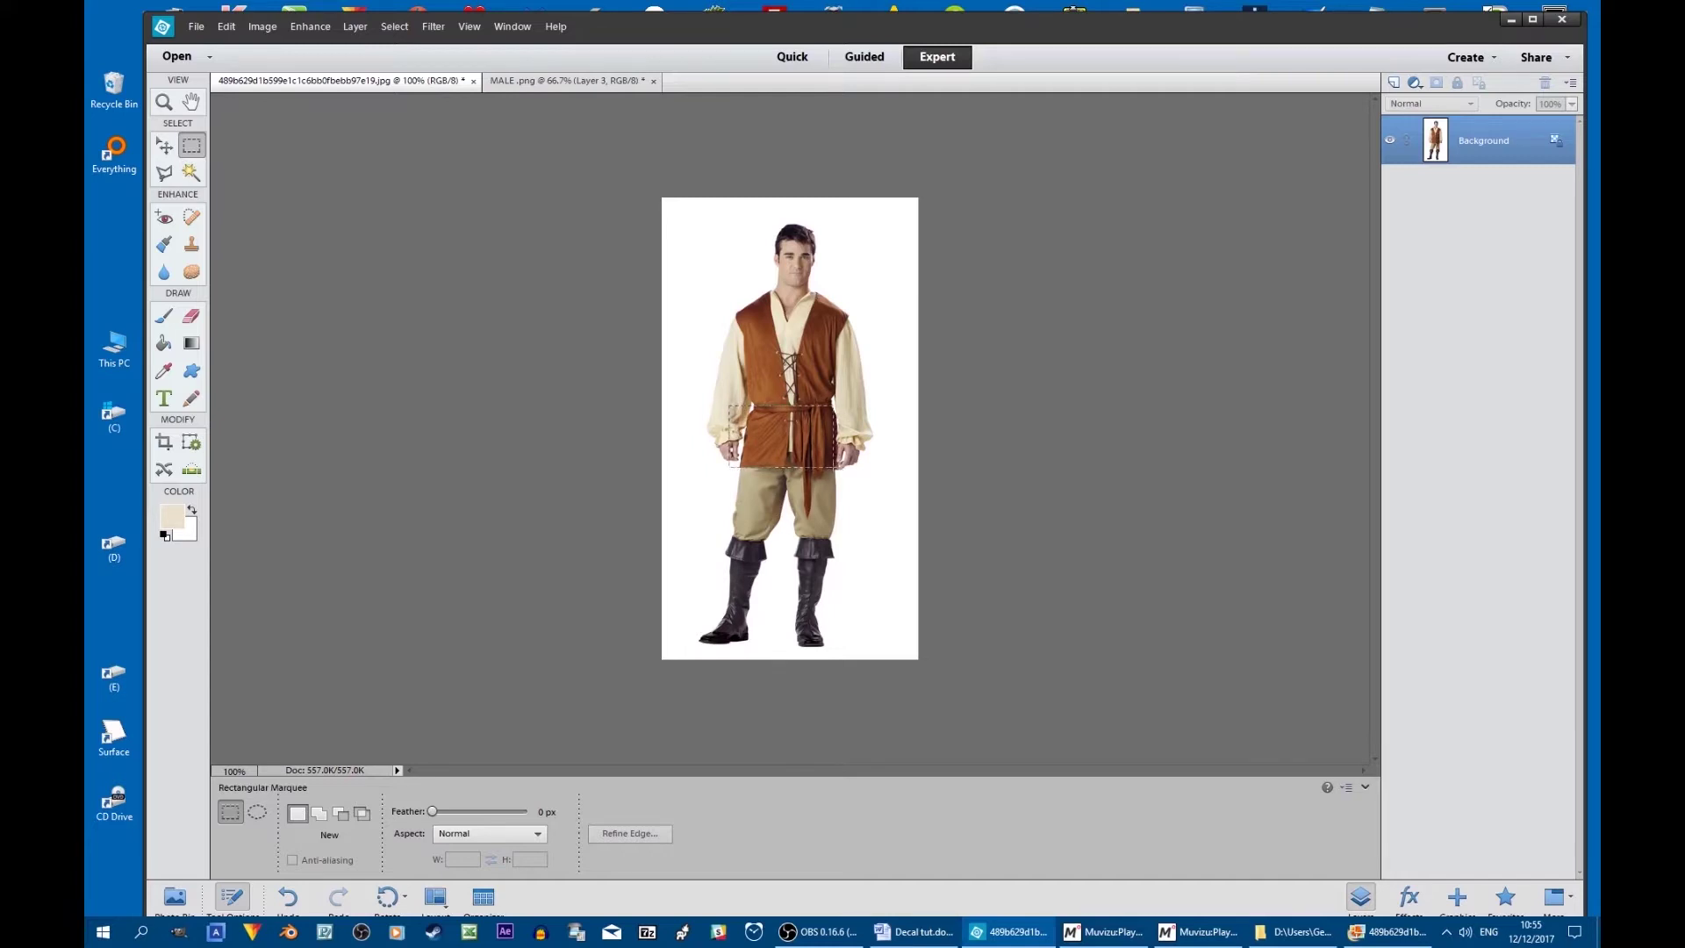
pyautogui.hotkey('ctrl', 'Tab')
pyautogui.hotkey('ctrl', 'v')
pyautogui.click(164, 146)
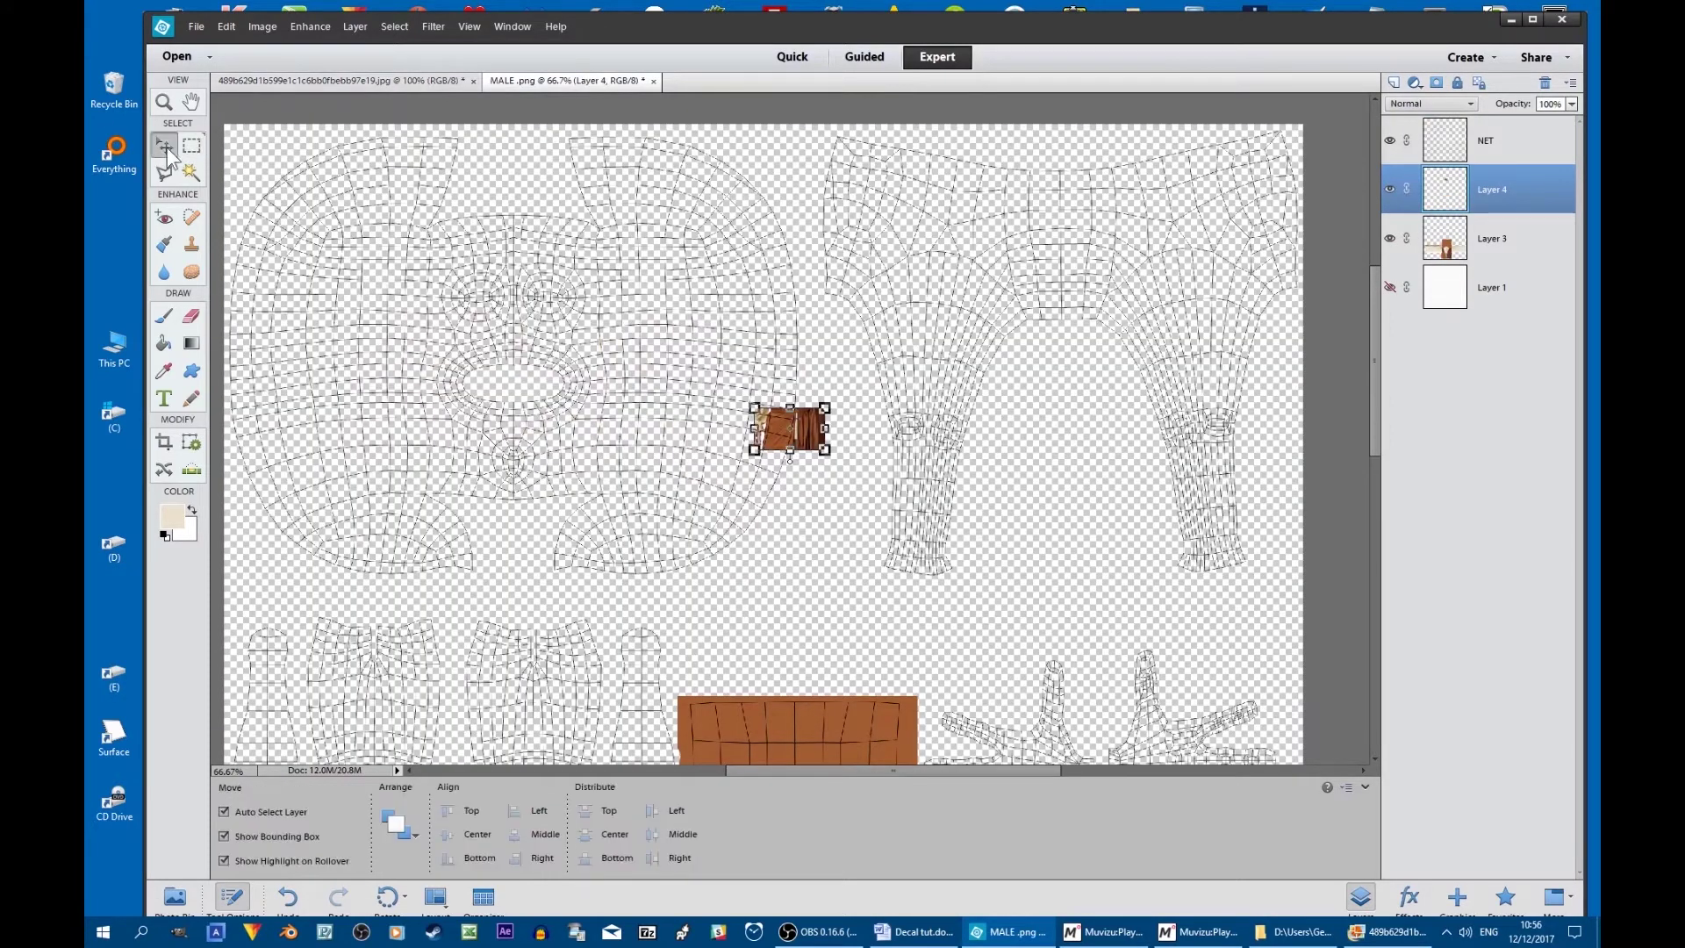
pyautogui.moveTo(818, 435); pyautogui.dragTo(1302, 191)
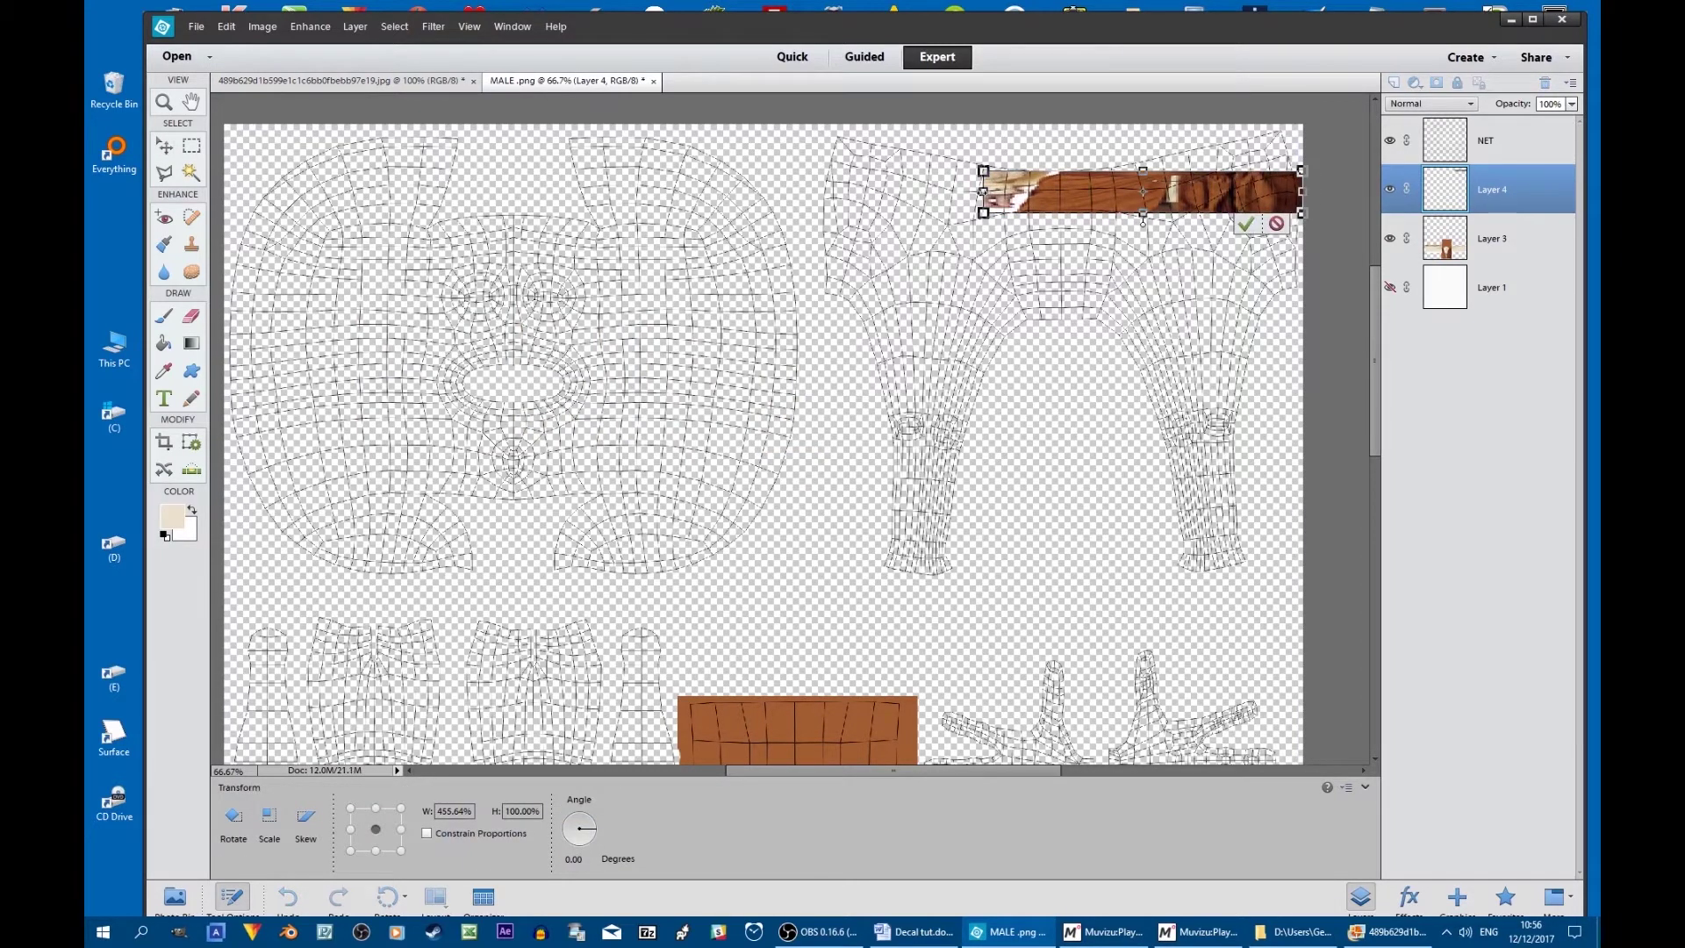
# Stretch and reposition the brown patch to cover the top of the upper-right mesh piece
pyautogui.moveTo(983, 192); pyautogui.dragTo(818, 191)
pyautogui.moveTo(1059, 212); pyautogui.dragTo(1061, 301)
pyautogui.moveTo(825, 176); pyautogui.dragTo(771, 161)
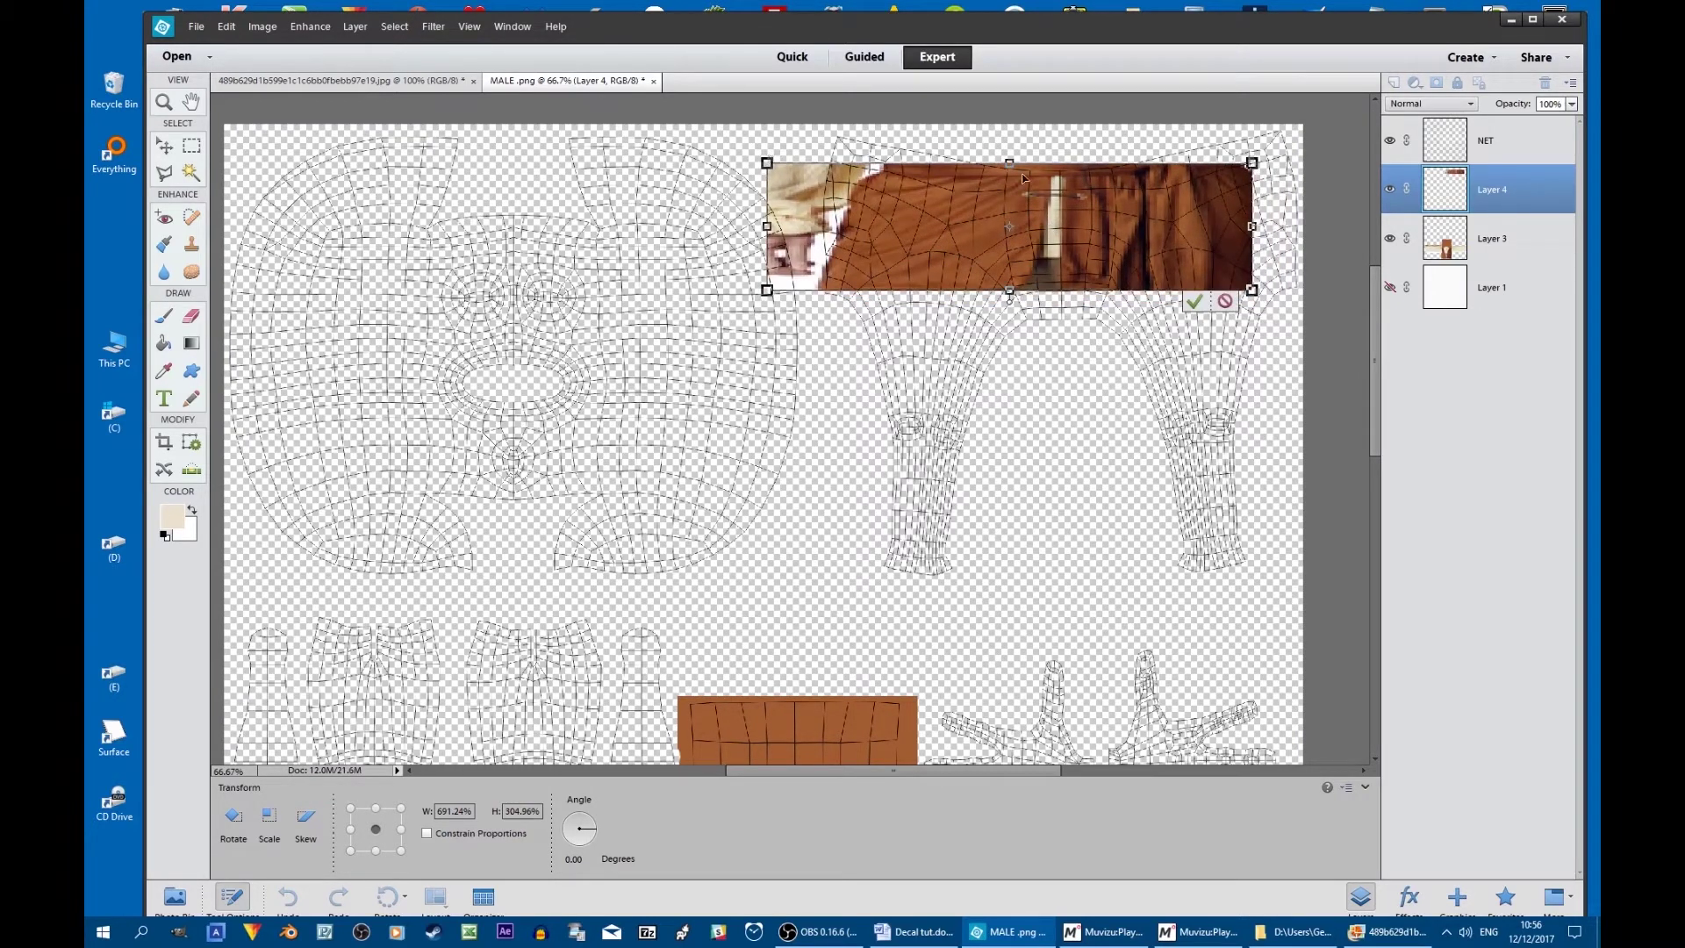
pyautogui.moveTo(1009, 163)
pyautogui.mouseDown()
pyautogui.moveTo(1009, 134)
pyautogui.moveTo(1011, 148)
pyautogui.mouseUp()
pyautogui.moveTo(767, 218); pyautogui.dragTo(845, 218)
pyautogui.moveTo(1065, 225); pyautogui.dragTo(1054, 223)
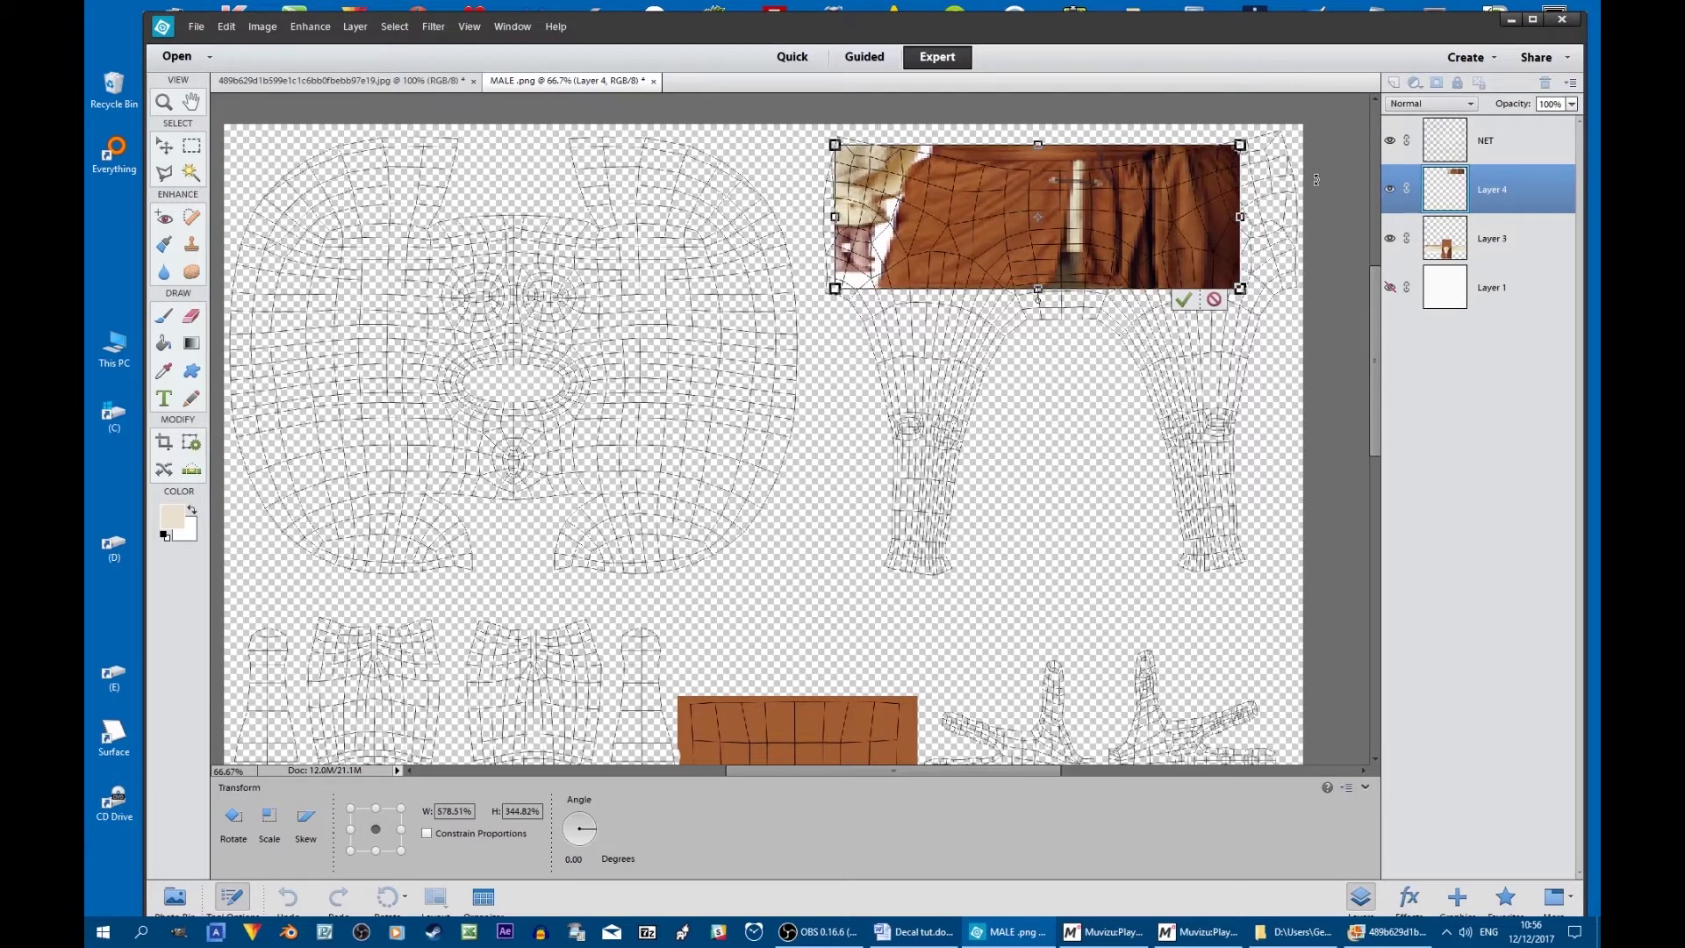
pyautogui.click(1185, 298)
# Fine-tune the patch's left and right edges and commit the resize
pyautogui.hotkey('ctrl', '-')
pyautogui.hotkey('ctrl', '-')
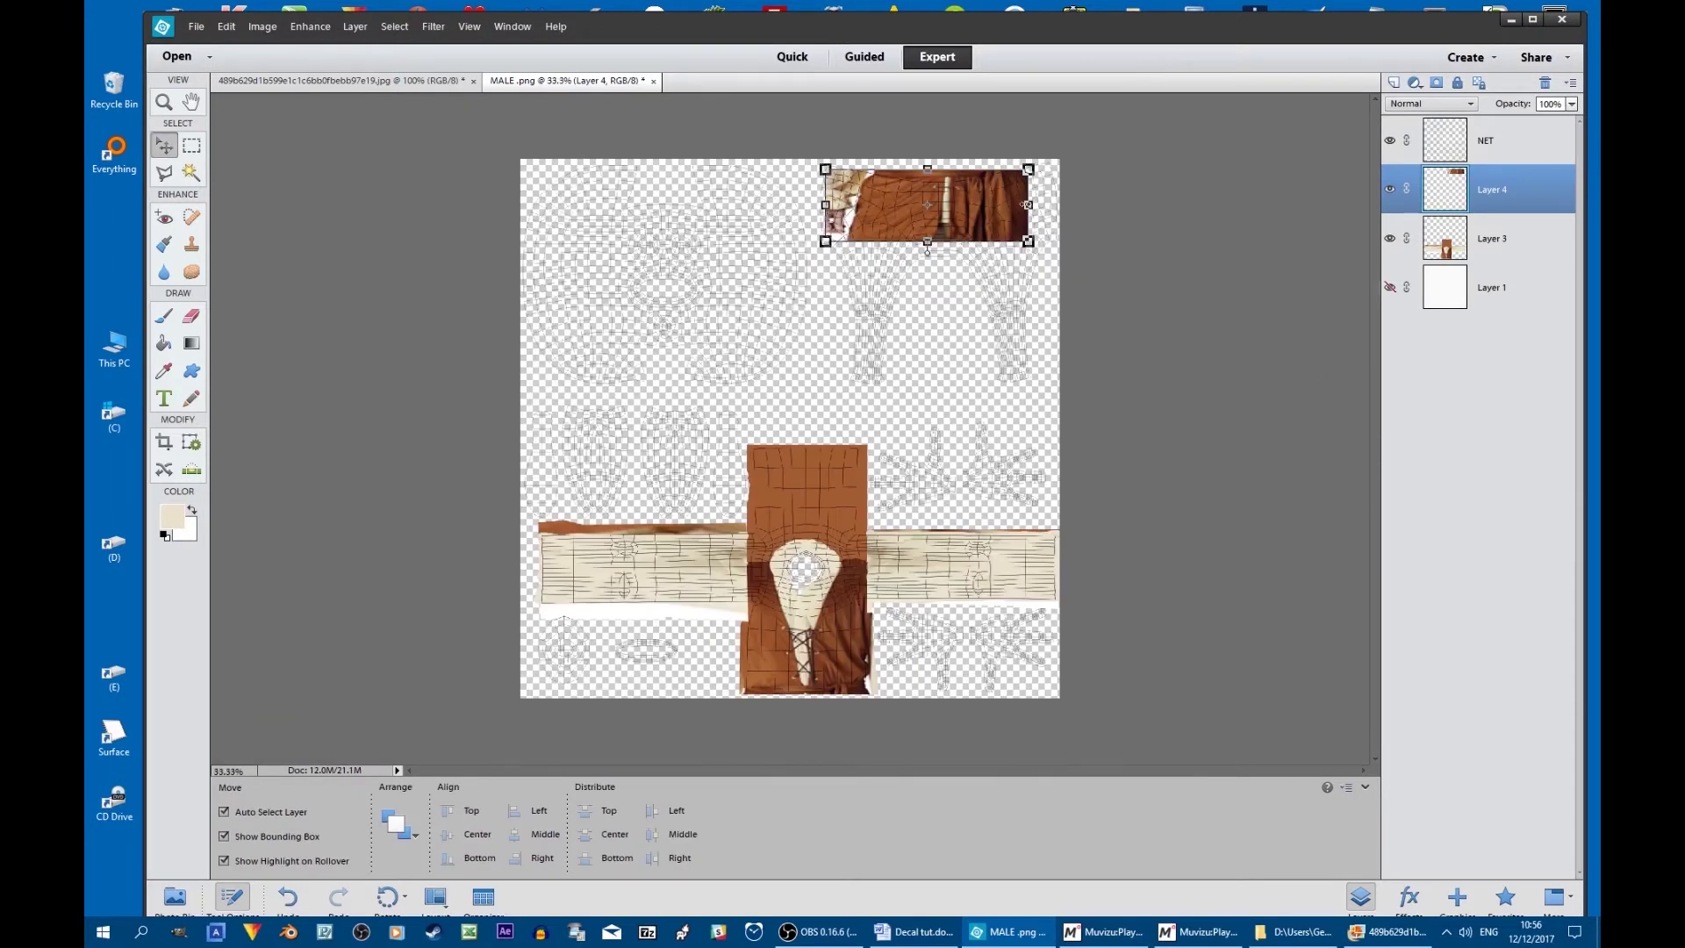
pyautogui.moveTo(1029, 205); pyautogui.dragTo(1019, 204)
pyautogui.moveTo(821, 205); pyautogui.dragTo(825, 205)
pyautogui.click(946, 290)
pyautogui.hotkey('ctrl', '+')
pyautogui.hotkey('ctrl', '+')
# Clone-stamp brown over the beige top-left area on Layer 4 with a slightly larger brush
pyautogui.click(191, 245)
pyautogui.moveTo(491, 819); pyautogui.dragTo(496, 818)
pyautogui.keyDown('alt'); pyautogui.click(857, 181); pyautogui.keyUp('alt')
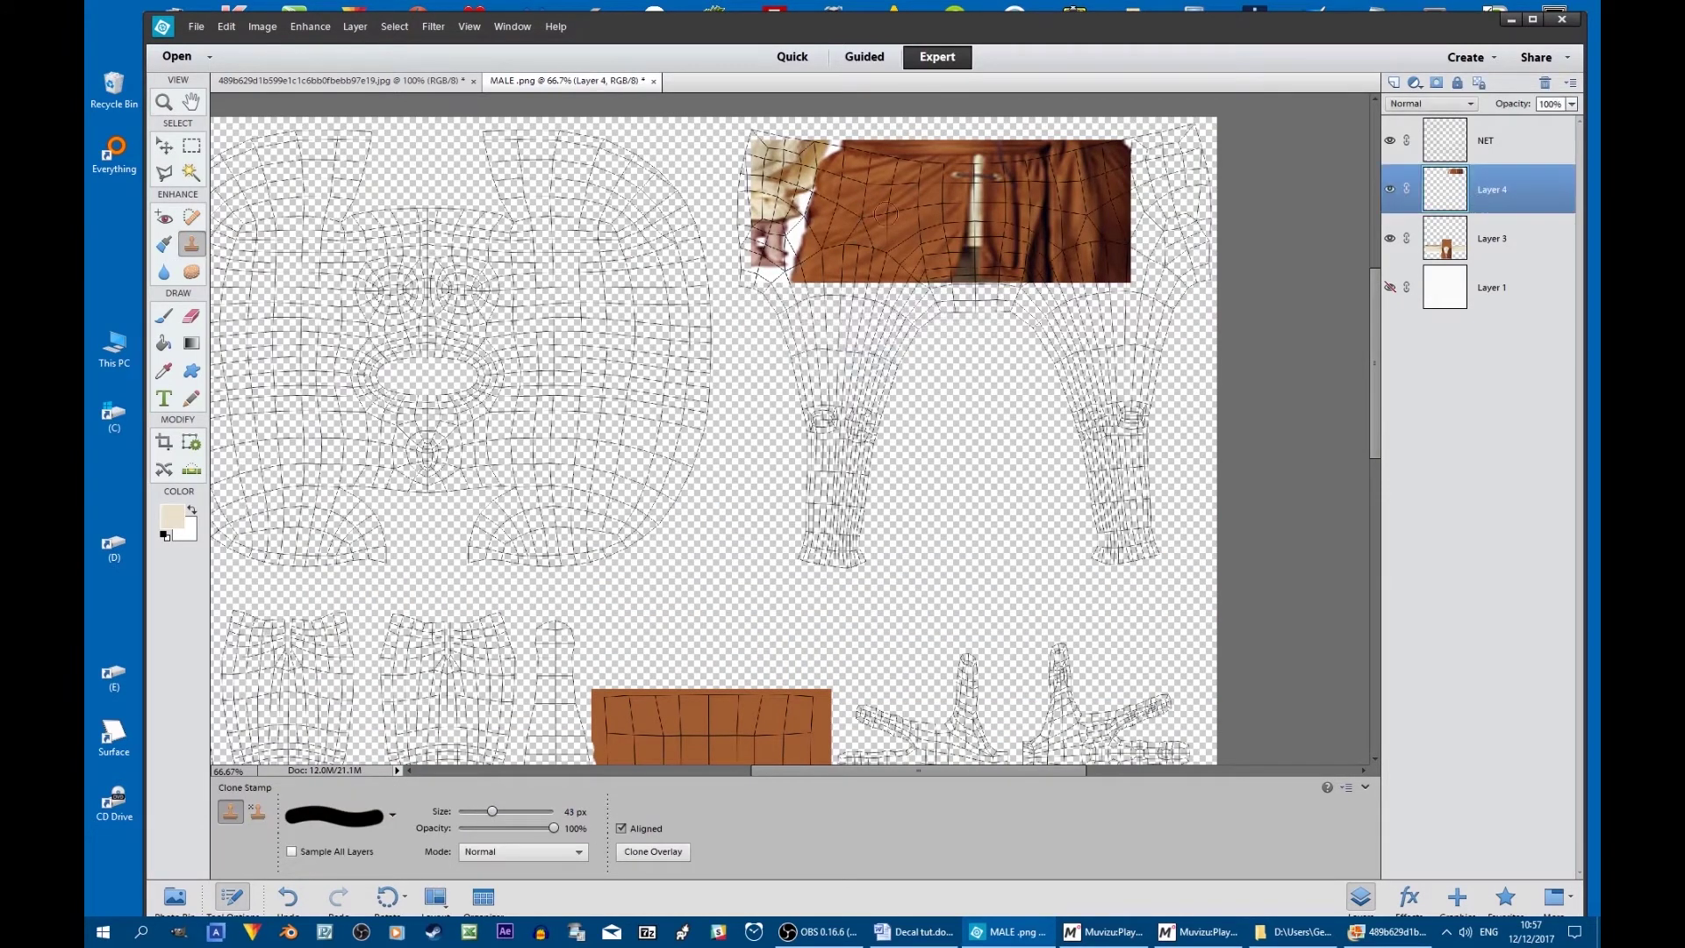
pyautogui.moveTo(838, 154)
pyautogui.mouseDown()
pyautogui.moveTo(788, 270)
pyautogui.moveTo(800, 224)
pyautogui.moveTo(782, 264)
pyautogui.moveTo(772, 222)
pyautogui.moveTo(841, 213)
pyautogui.moveTo(798, 147)
pyautogui.mouseUp()
pyautogui.moveTo(755, 211)
pyautogui.mouseDown()
pyautogui.moveTo(746, 158)
pyautogui.moveTo(763, 127)
pyautogui.mouseUp()
# Paste another cloth piece as Layer 5 at the right end and clone cloth over the shorts' top-right gap
pyautogui.hotkey('ctrl', 'v')
pyautogui.press('v')
pyautogui.moveTo(1070, 219)
pyautogui.mouseDown()
pyautogui.moveTo(1109, 232)
pyautogui.moveTo(1118, 214)
pyautogui.mouseUp()
pyautogui.press('s')
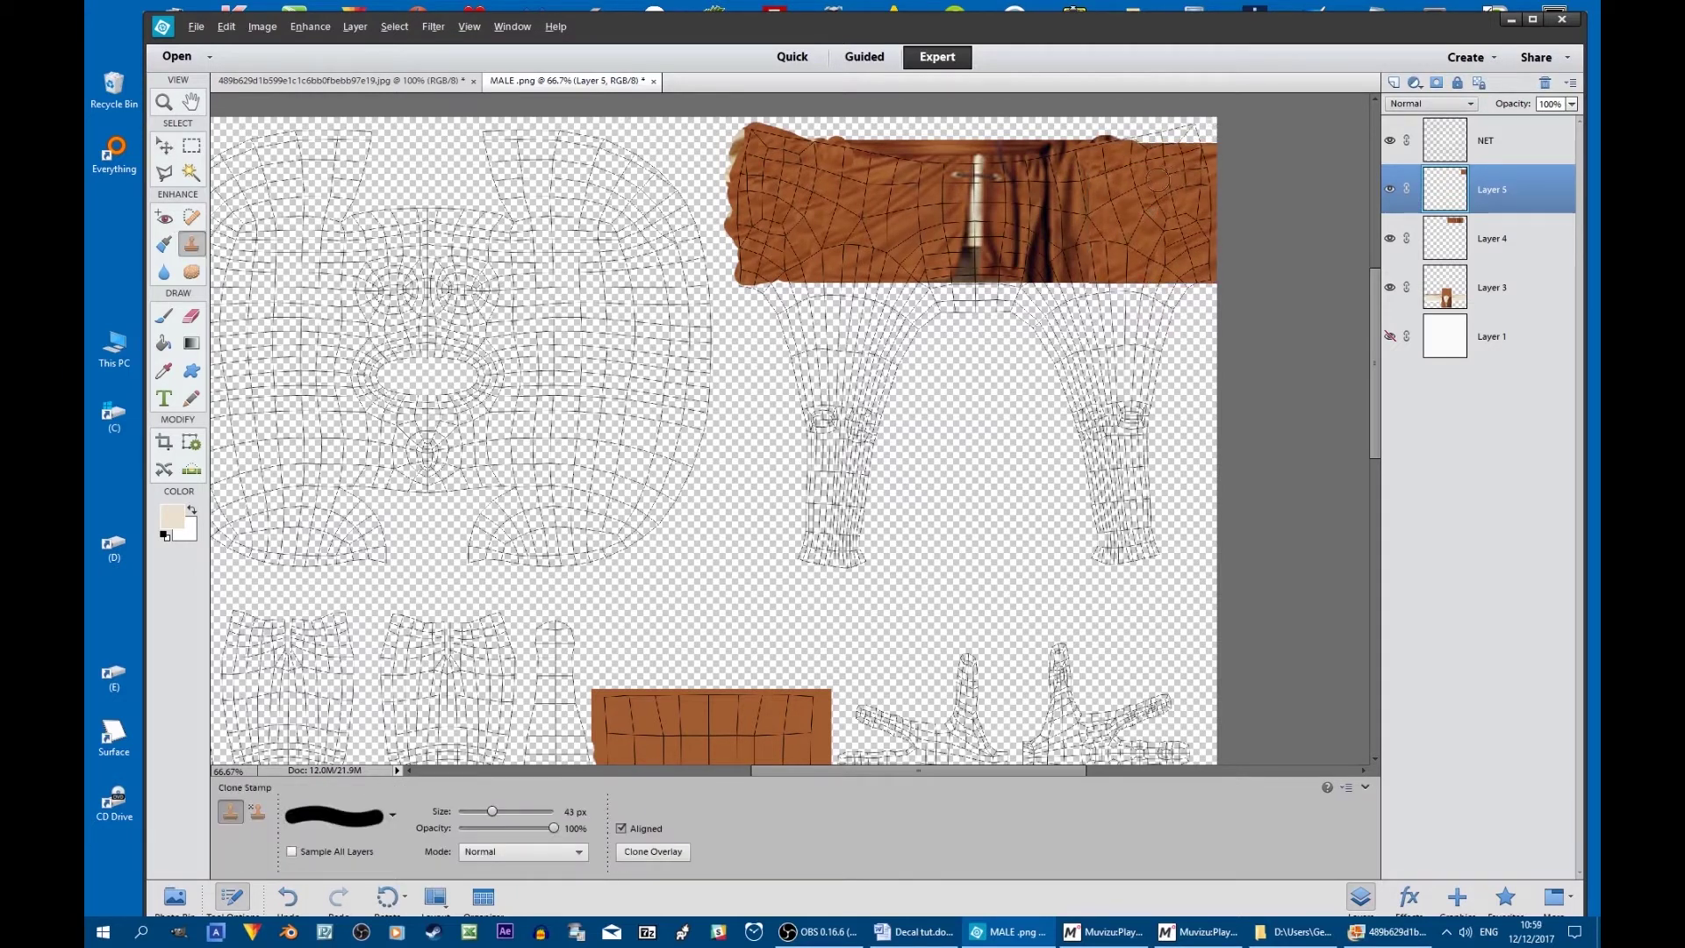
pyautogui.keyDown('alt'); pyautogui.click(1158, 180); pyautogui.keyUp('alt')
pyautogui.moveTo(1141, 145)
pyautogui.mouseDown()
pyautogui.moveTo(1198, 146)
pyautogui.moveTo(1153, 141)
pyautogui.mouseUp()
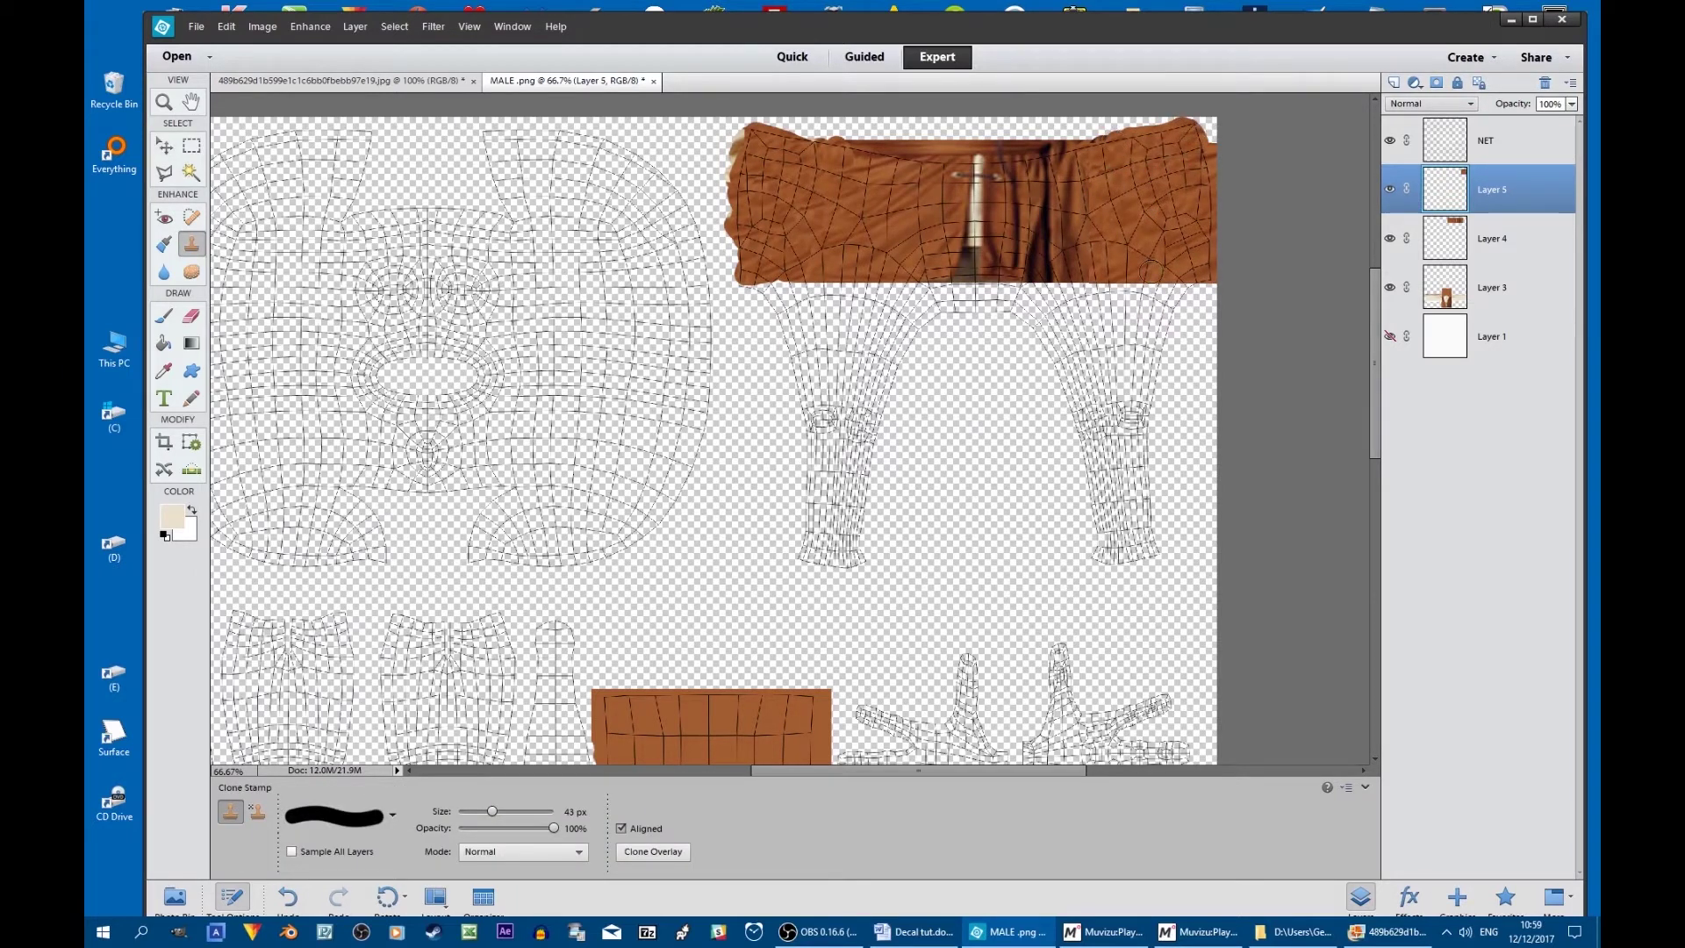
# Merge Layers 3, 4 and 5 into one costume layer
pyautogui.click(1494, 287)
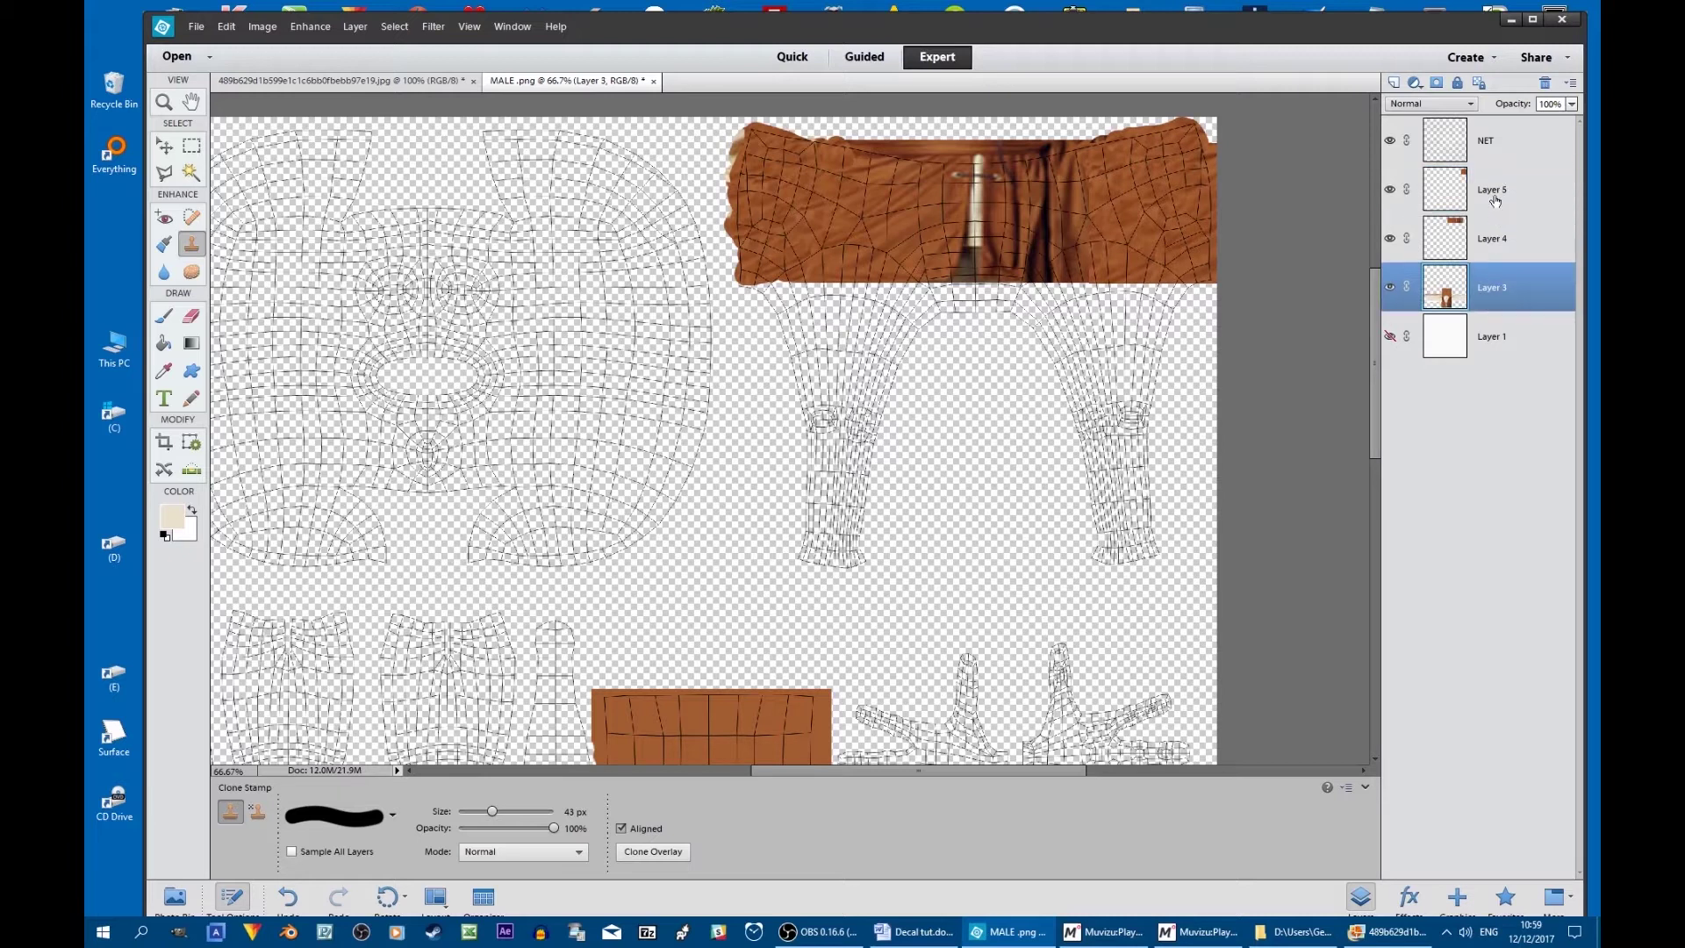
pyautogui.keyDown('shift'); pyautogui.click(1496, 201); pyautogui.keyUp('shift')
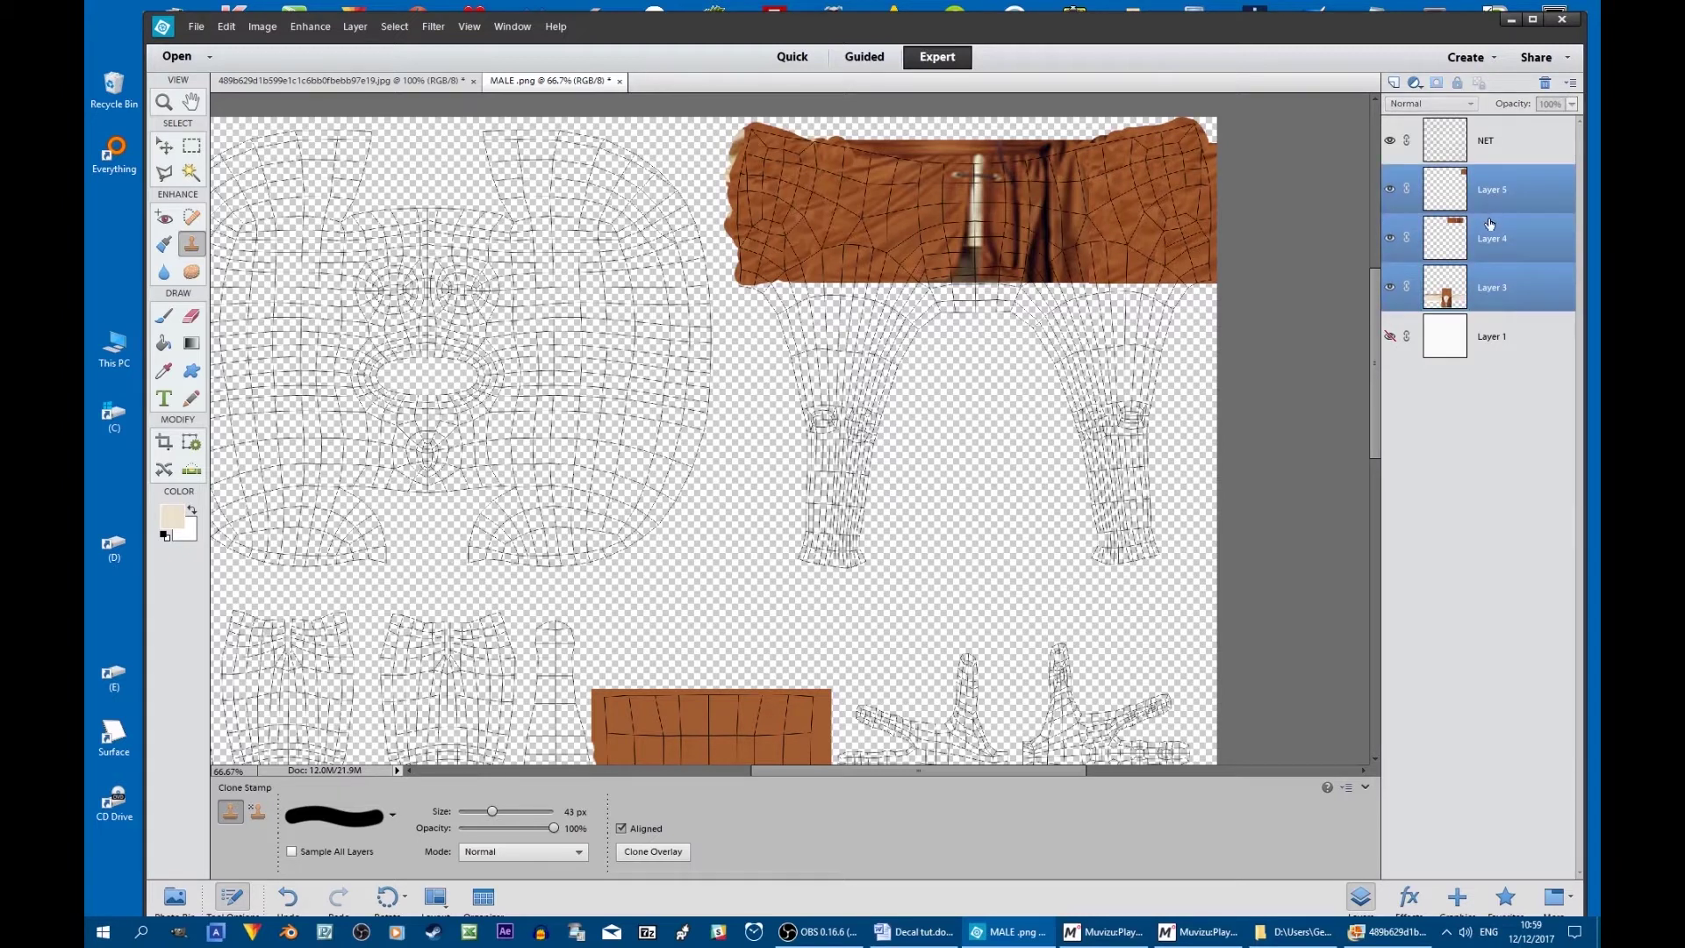
pyautogui.rightClick(1489, 223)
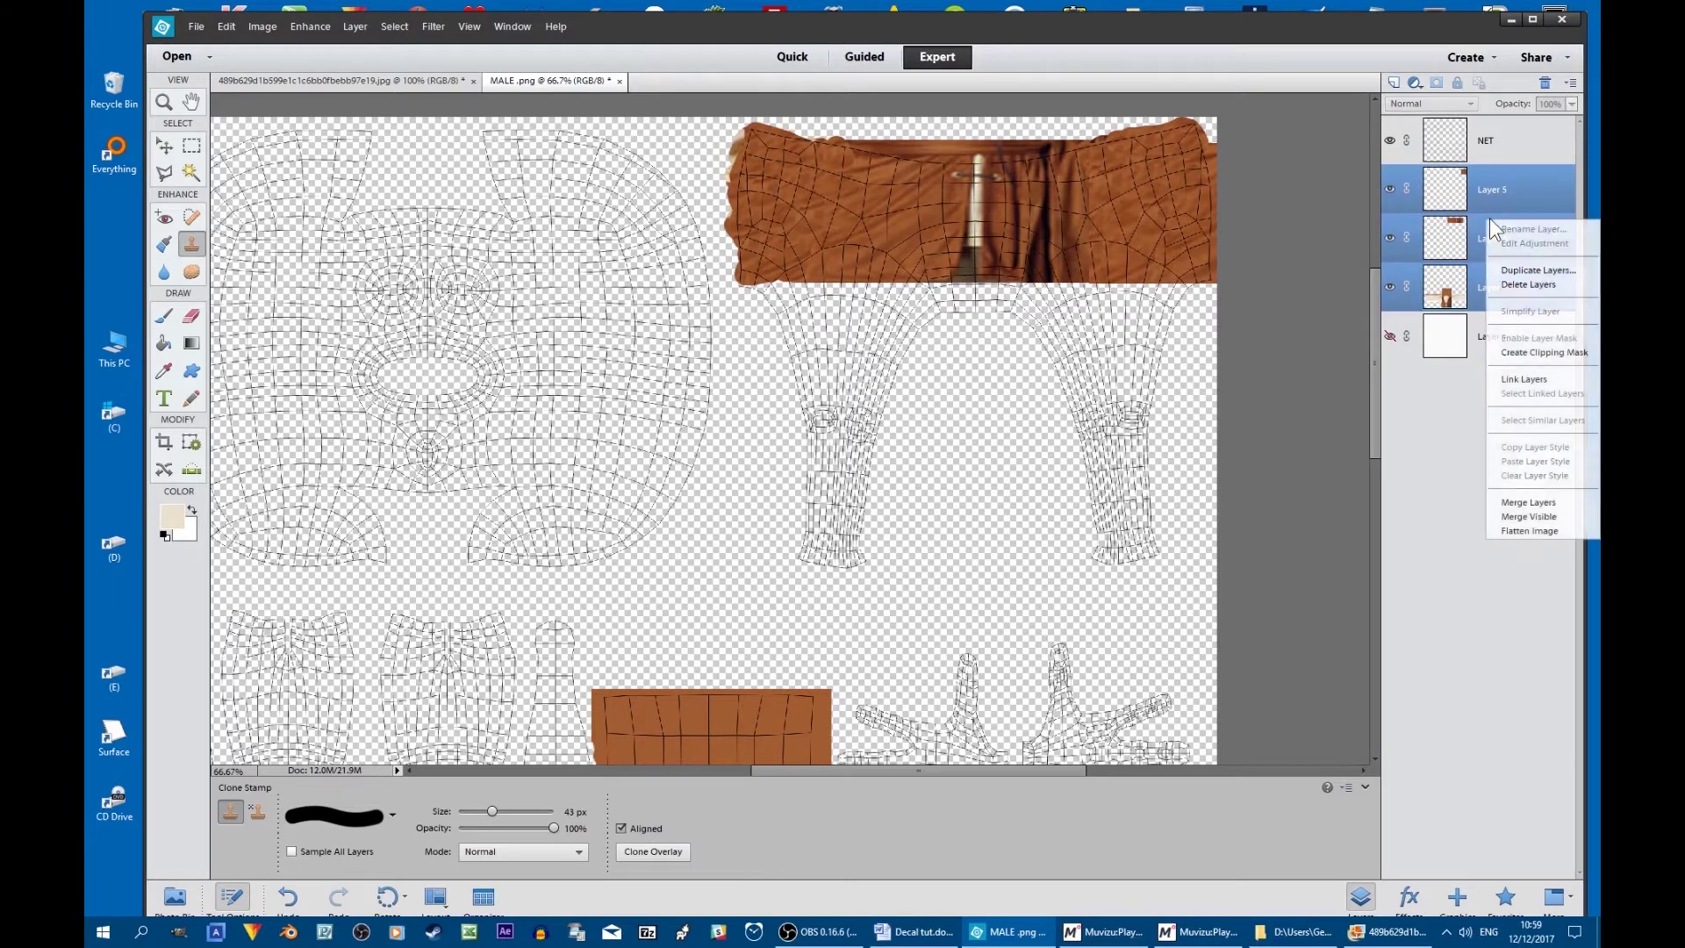
pyautogui.click(1546, 515)
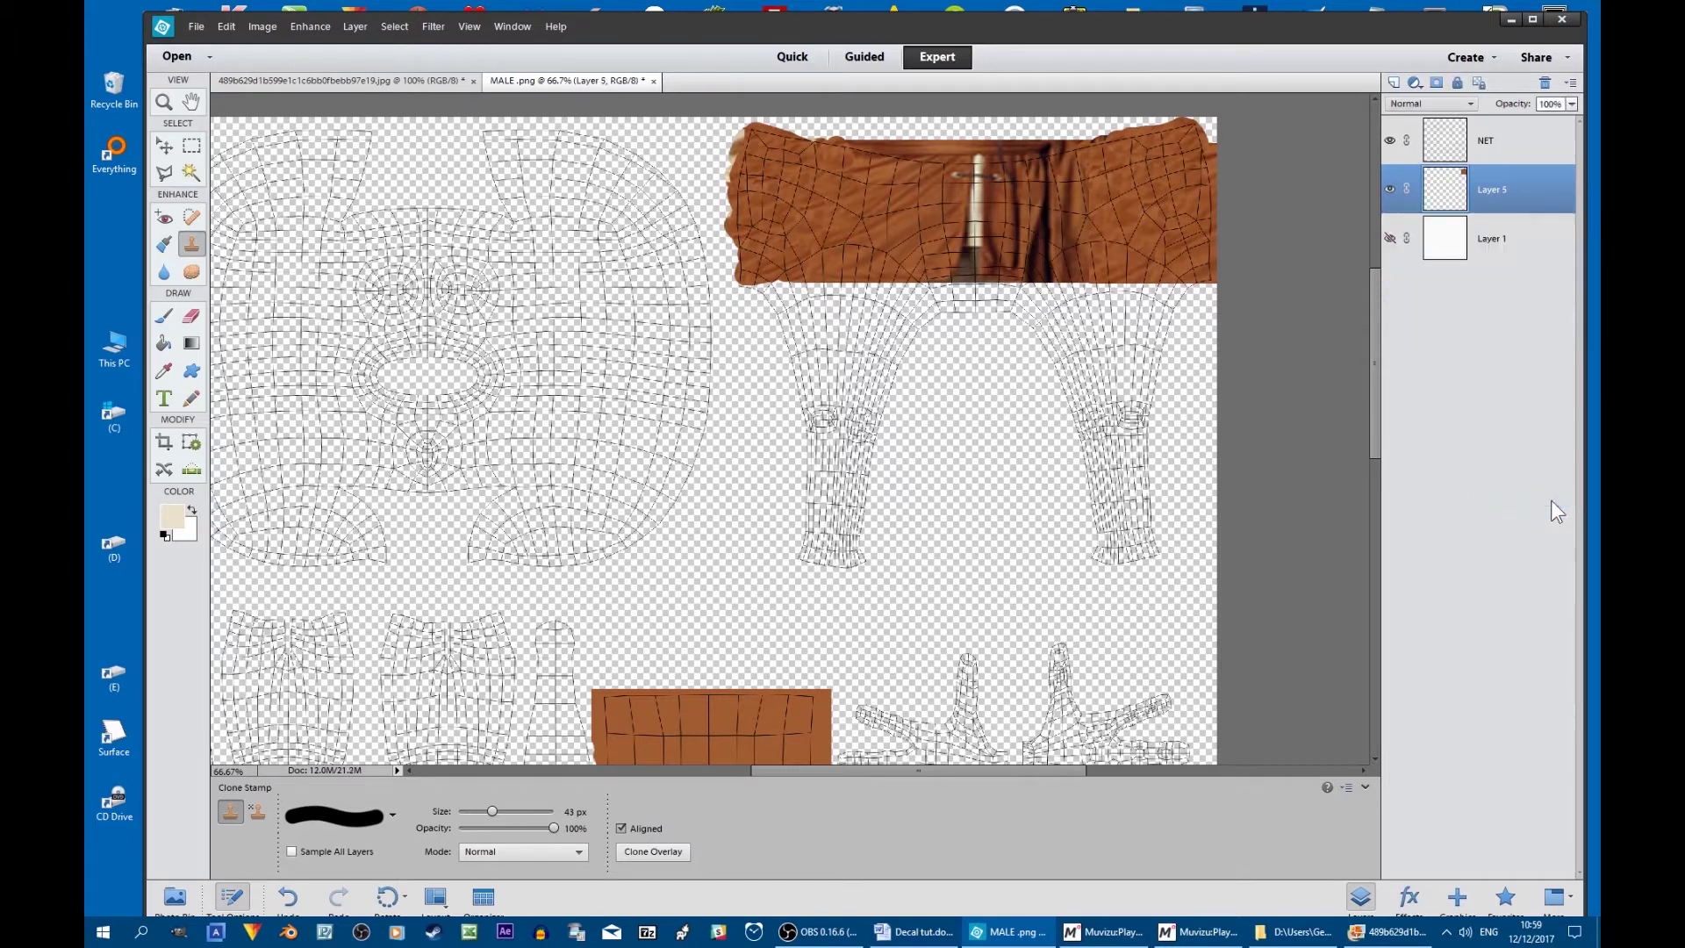
# Fill the rectangular leg area below the shorts with beige sampled from the reference photo
pyautogui.click(386, 80)
pyautogui.press('i')
pyautogui.click(752, 505)
pyautogui.click(538, 82)
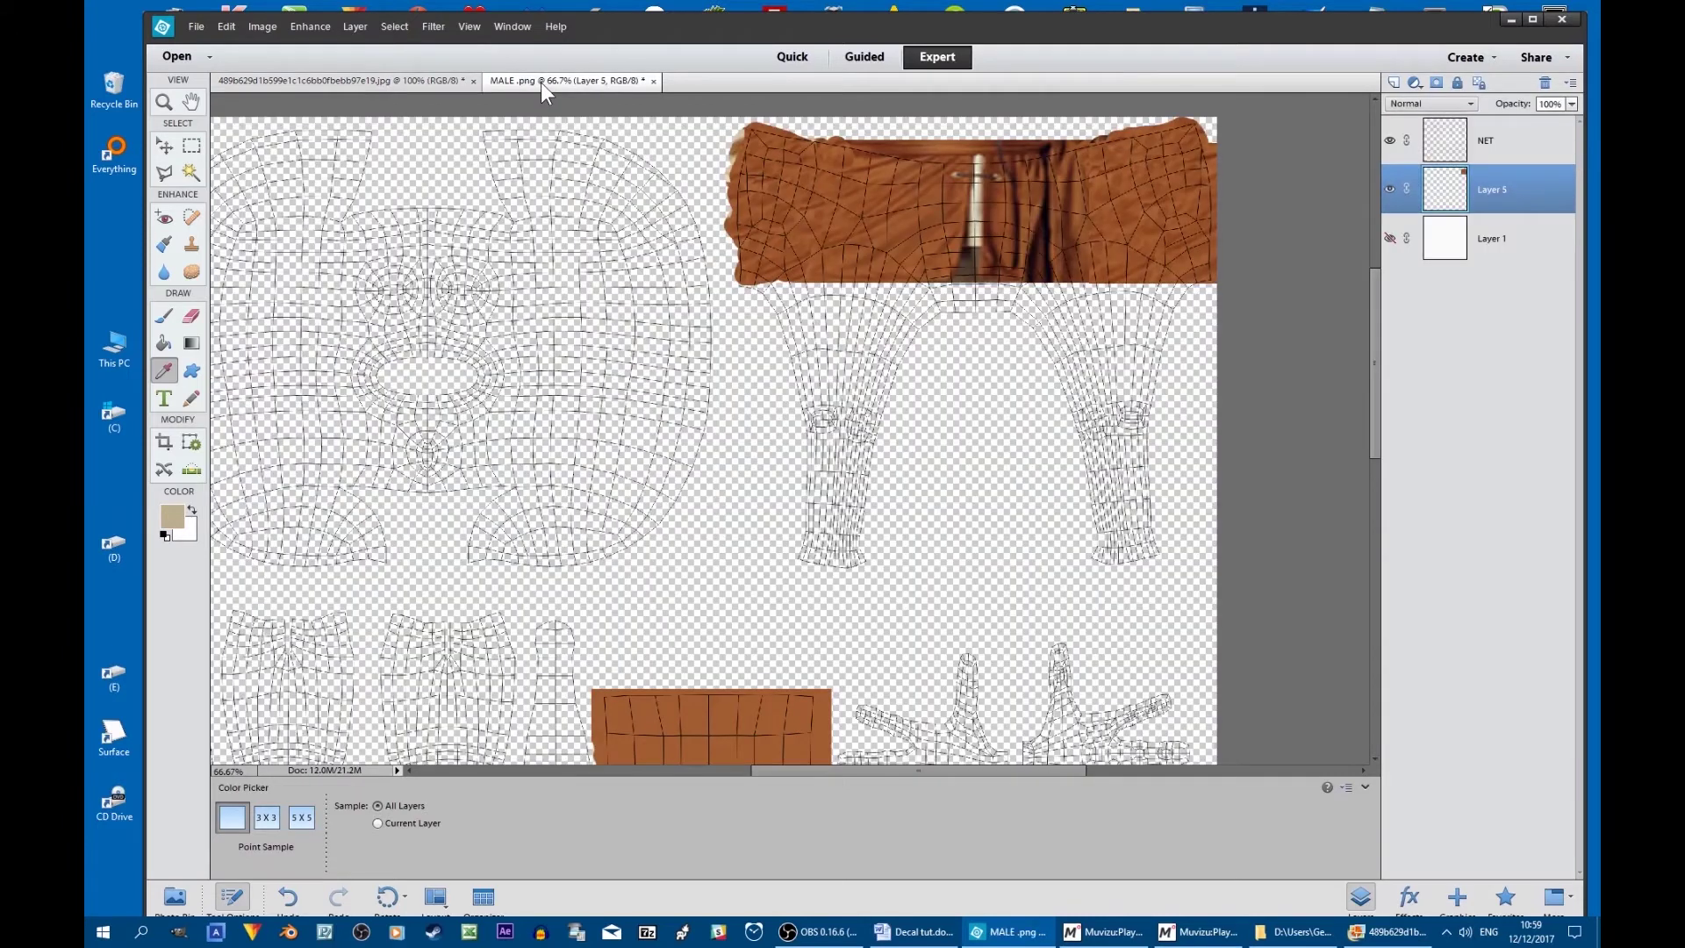
pyautogui.press('m')
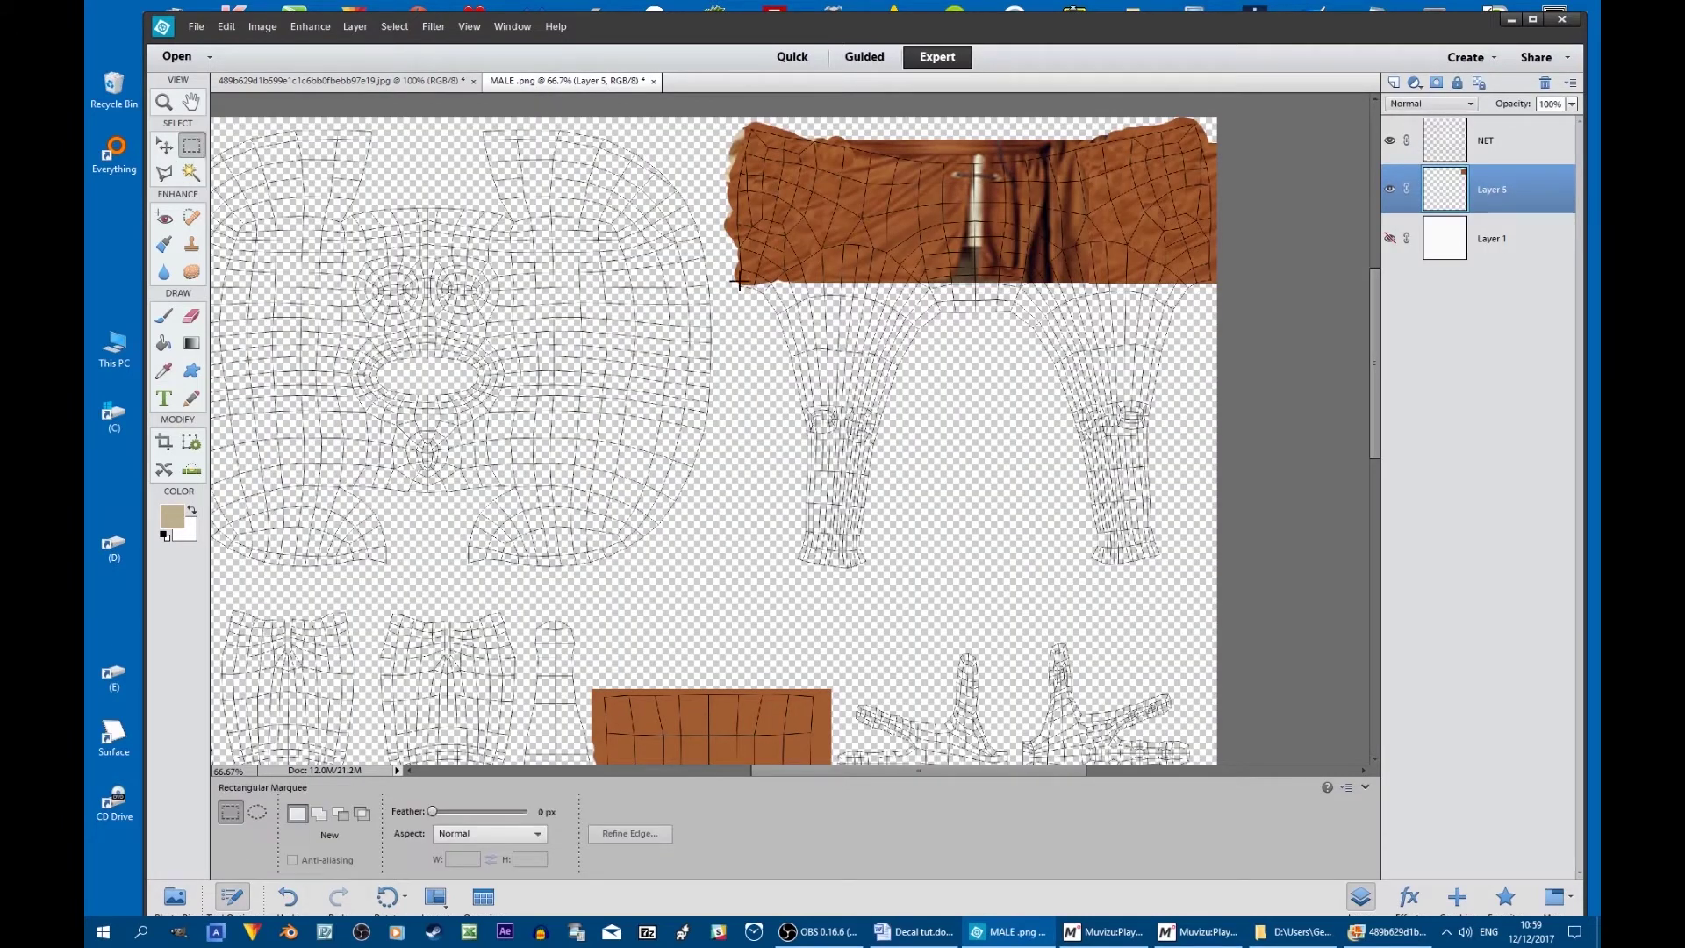
pyautogui.moveTo(739, 281); pyautogui.dragTo(990, 525)
pyautogui.moveTo(1208, 568); pyautogui.dragTo(1215, 571)
pyautogui.click(165, 343)
pyautogui.click(849, 424)
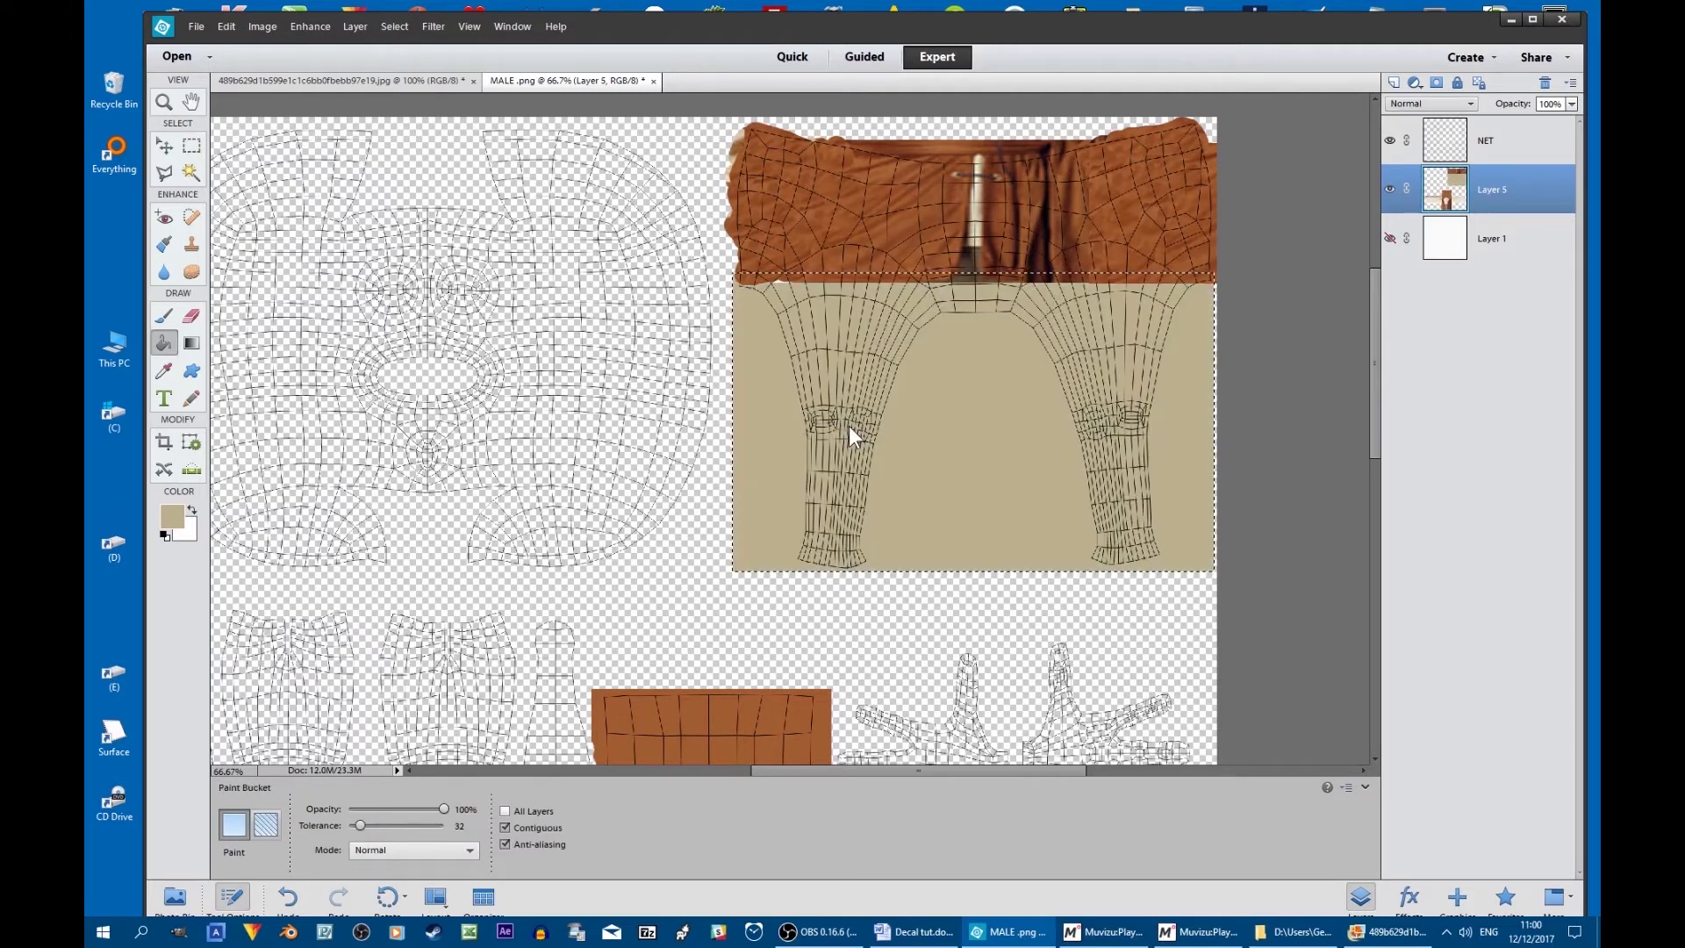
pyautogui.scroll(-5, 1149, 483)
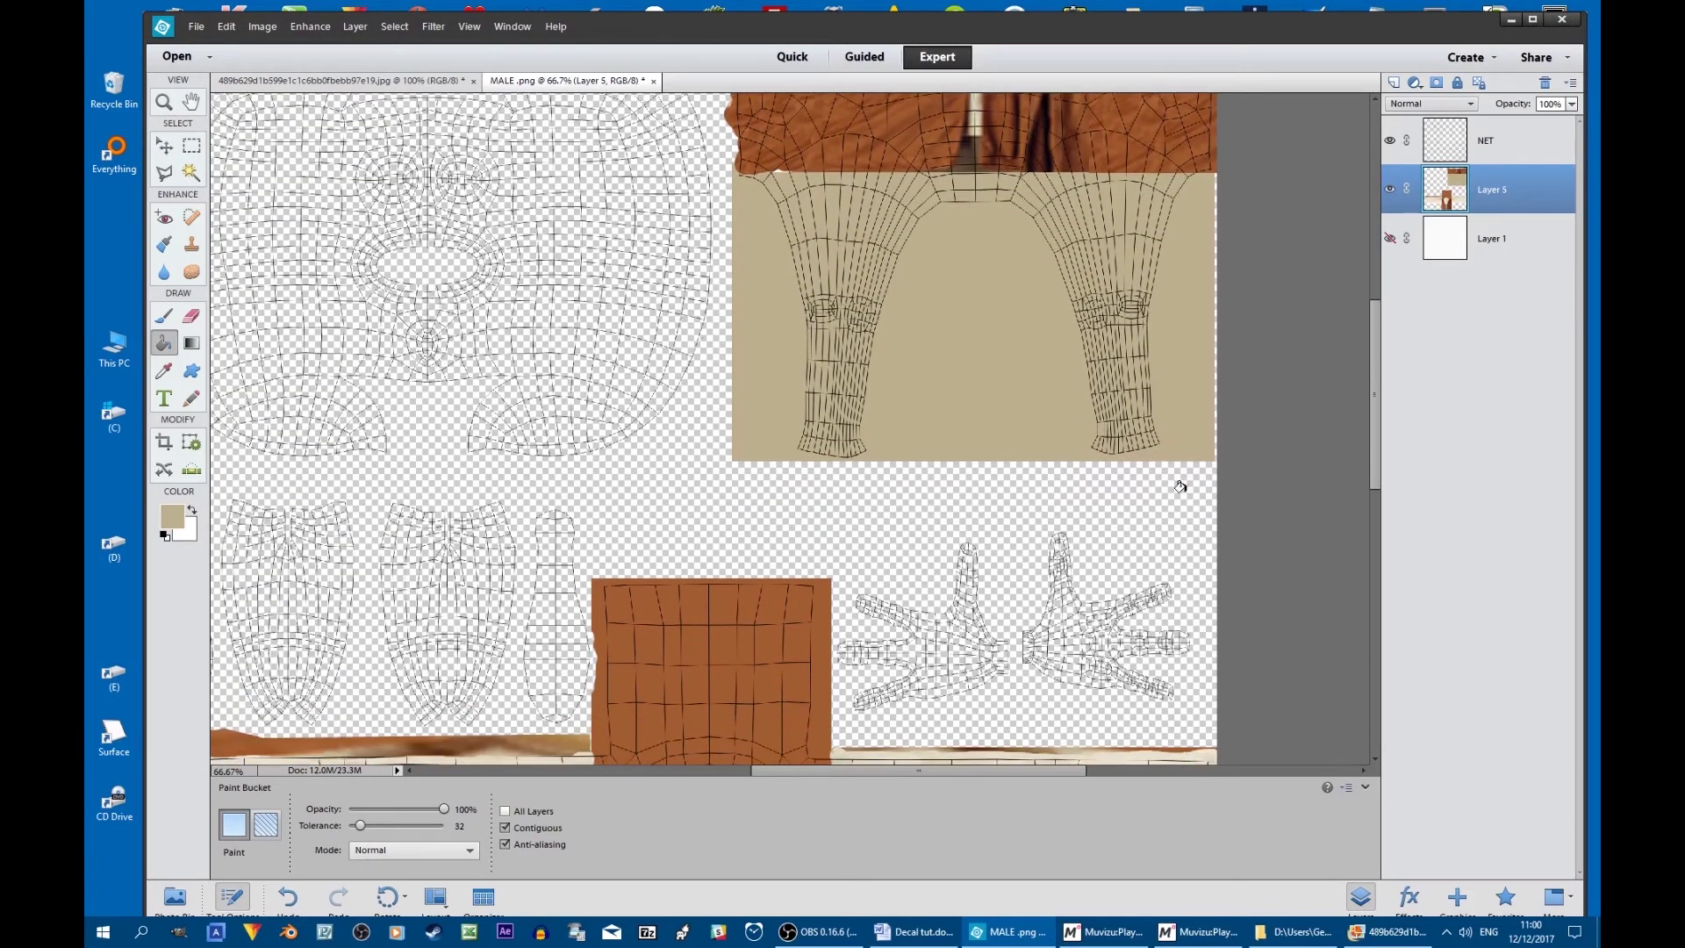
pyautogui.scroll(-2, 1219, 472)
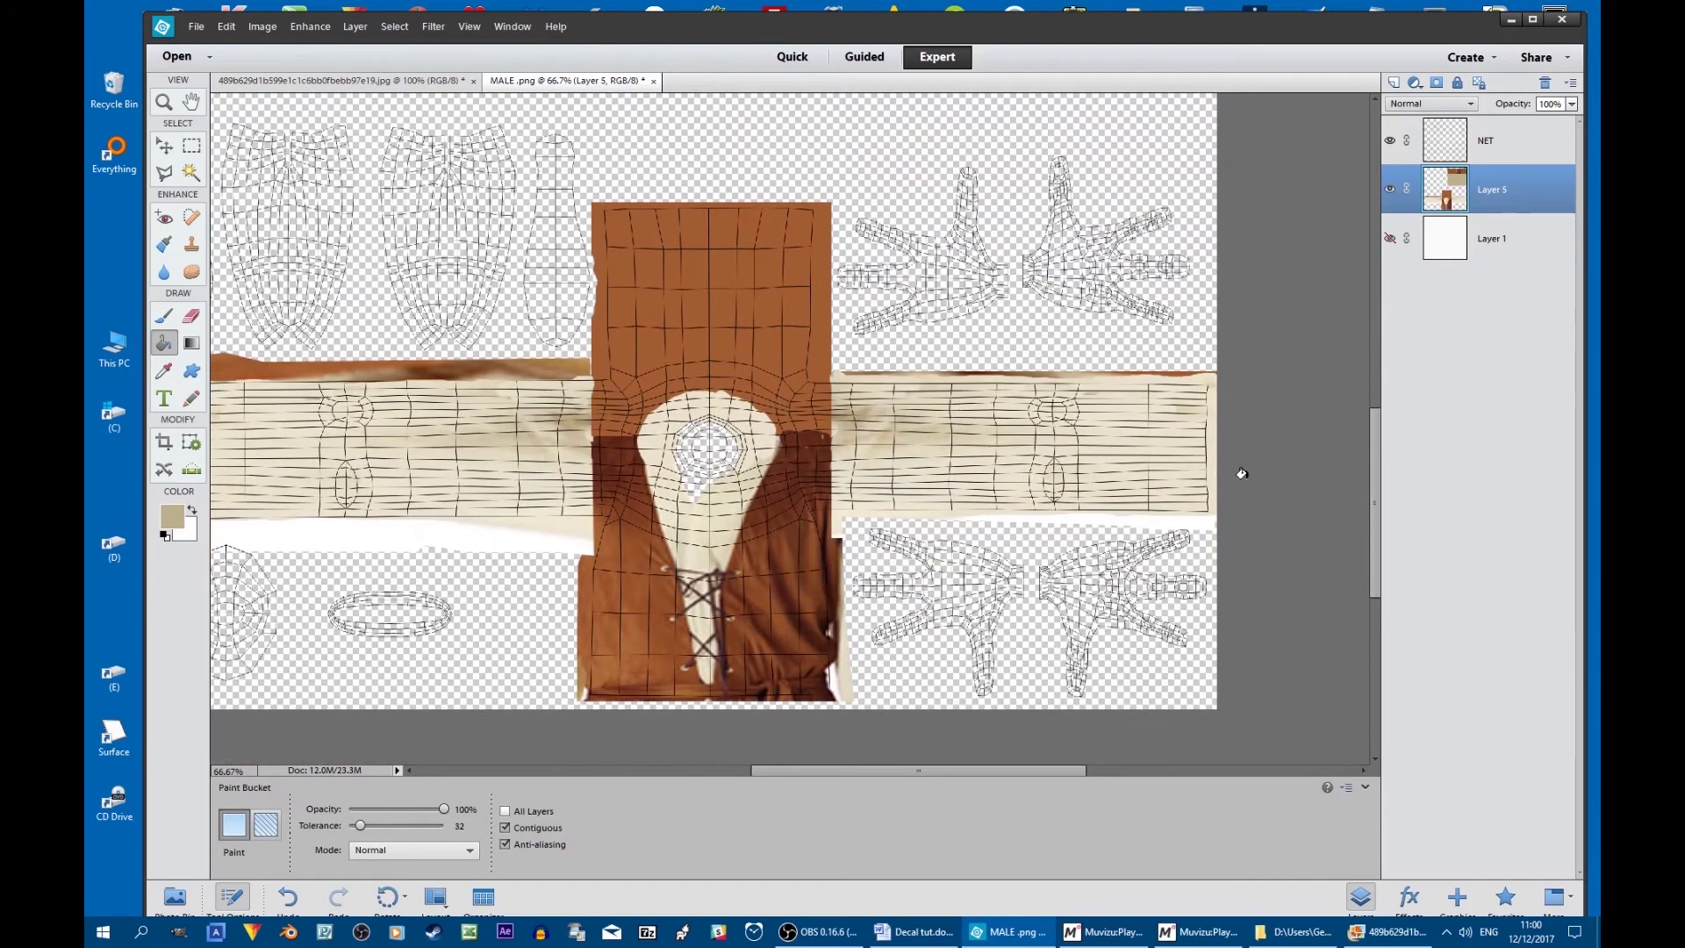
pyautogui.scroll(-2, 1250, 462)
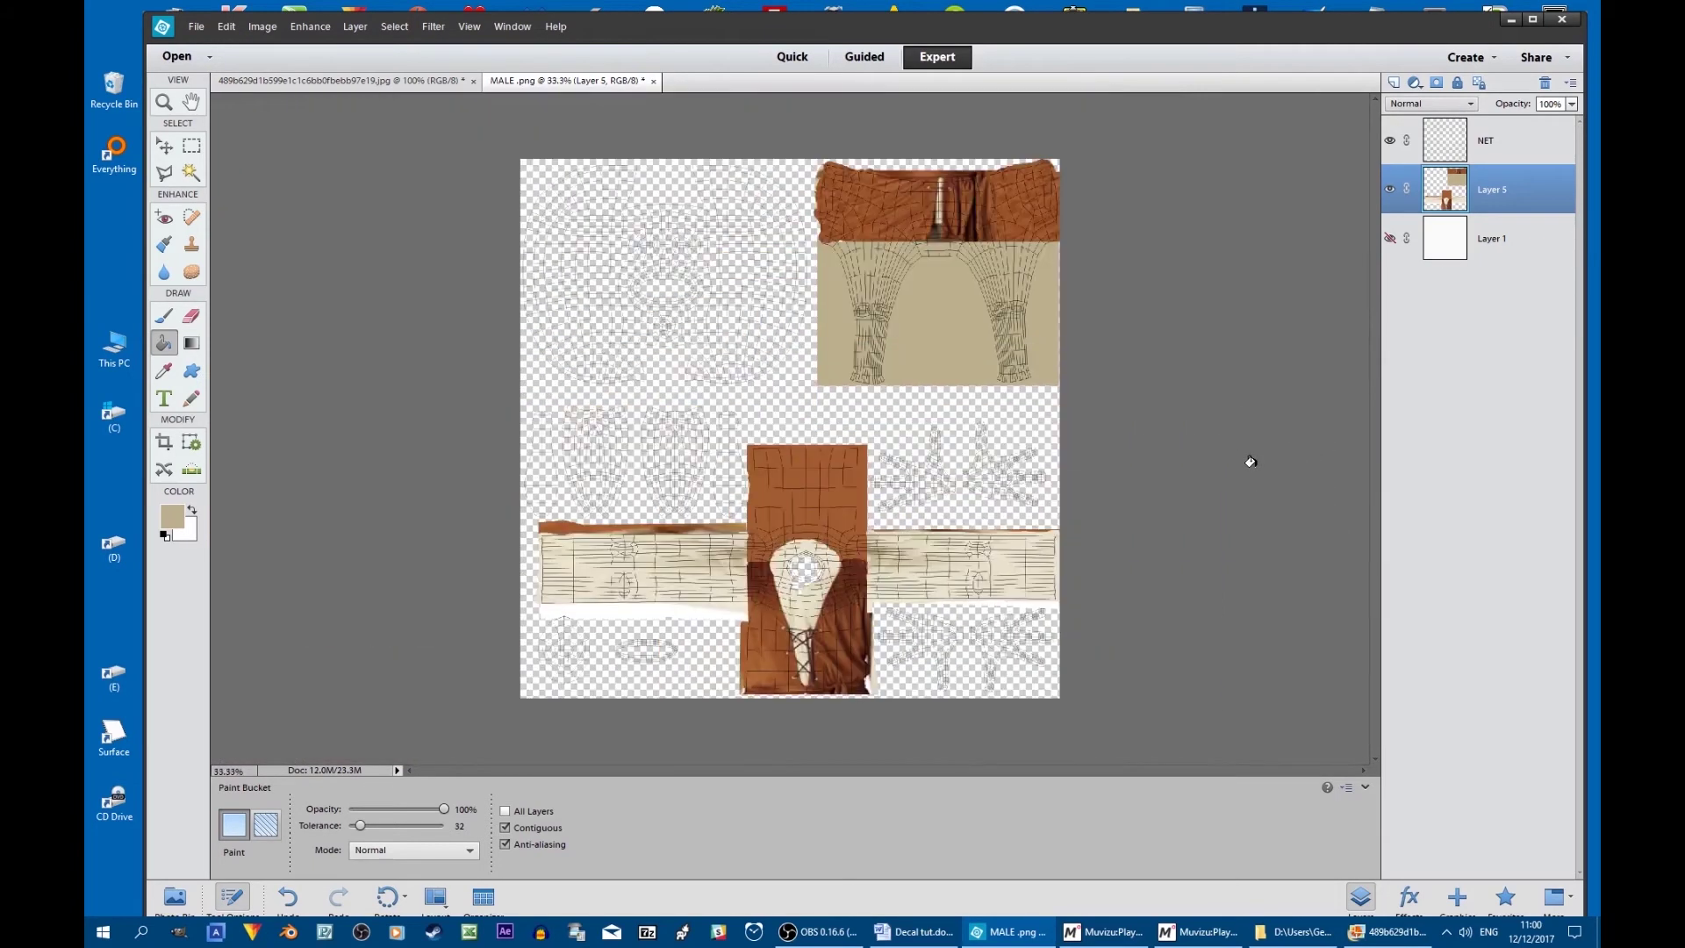
# Hide the NET layer and save the texture in PNG format as 'Medieval man .png'
pyautogui.click(1389, 143)
pyautogui.hotkey('ctrl', 'shift', 's')
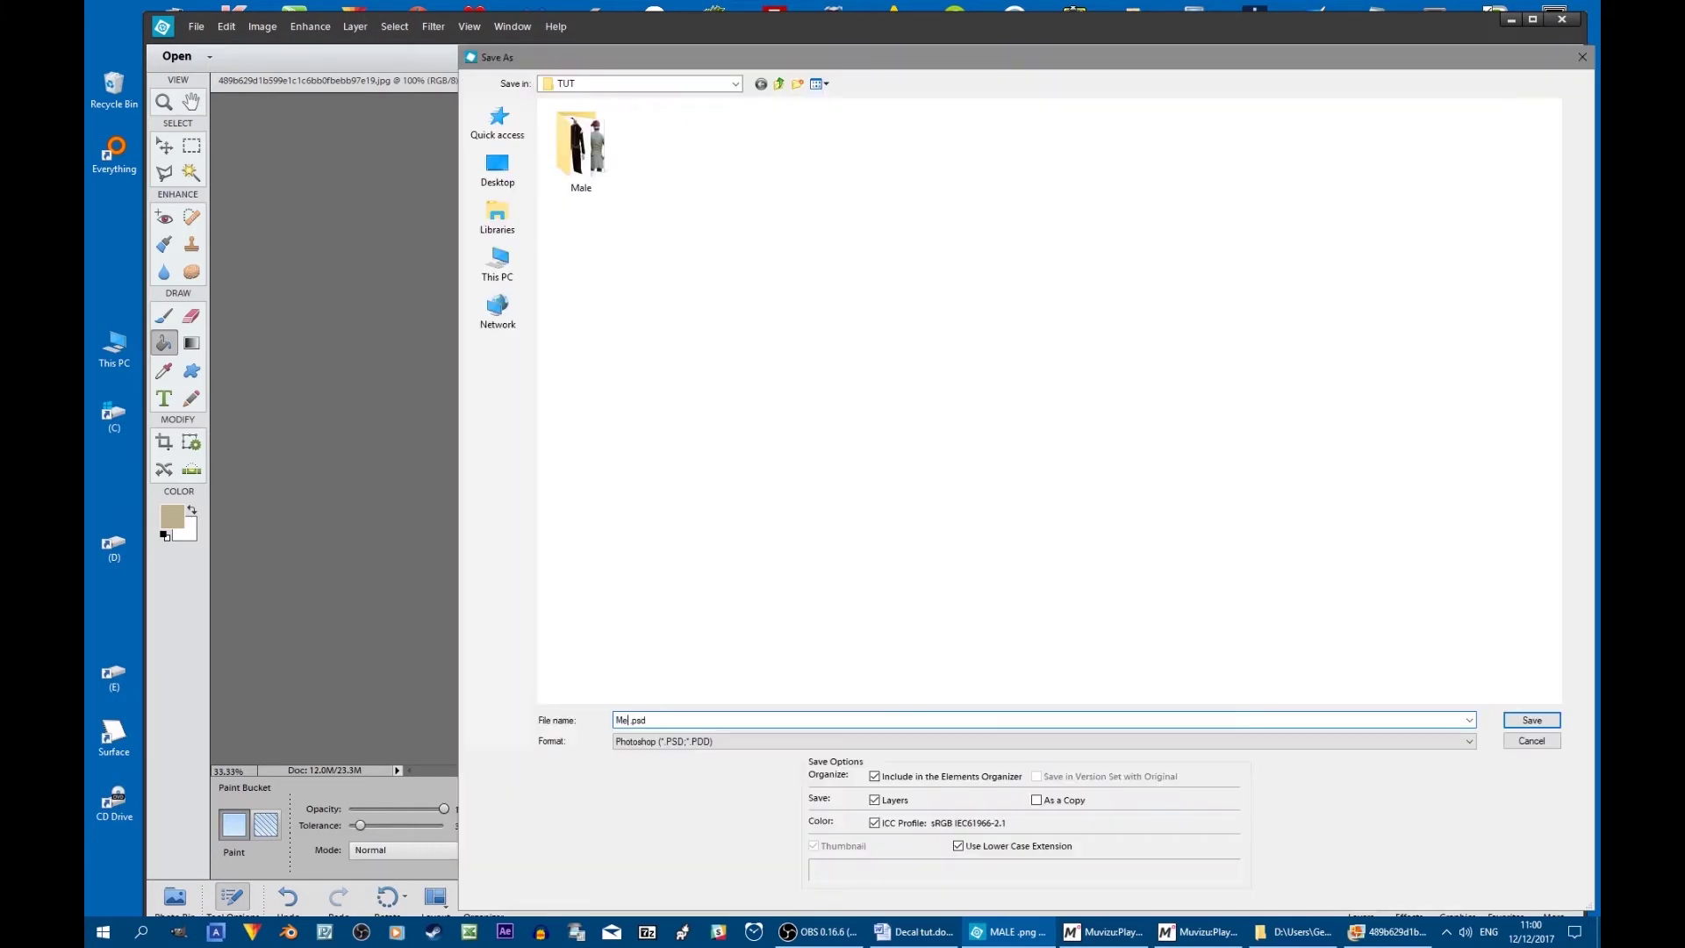
pyautogui.click(1468, 740)
pyautogui.click(1430, 826)
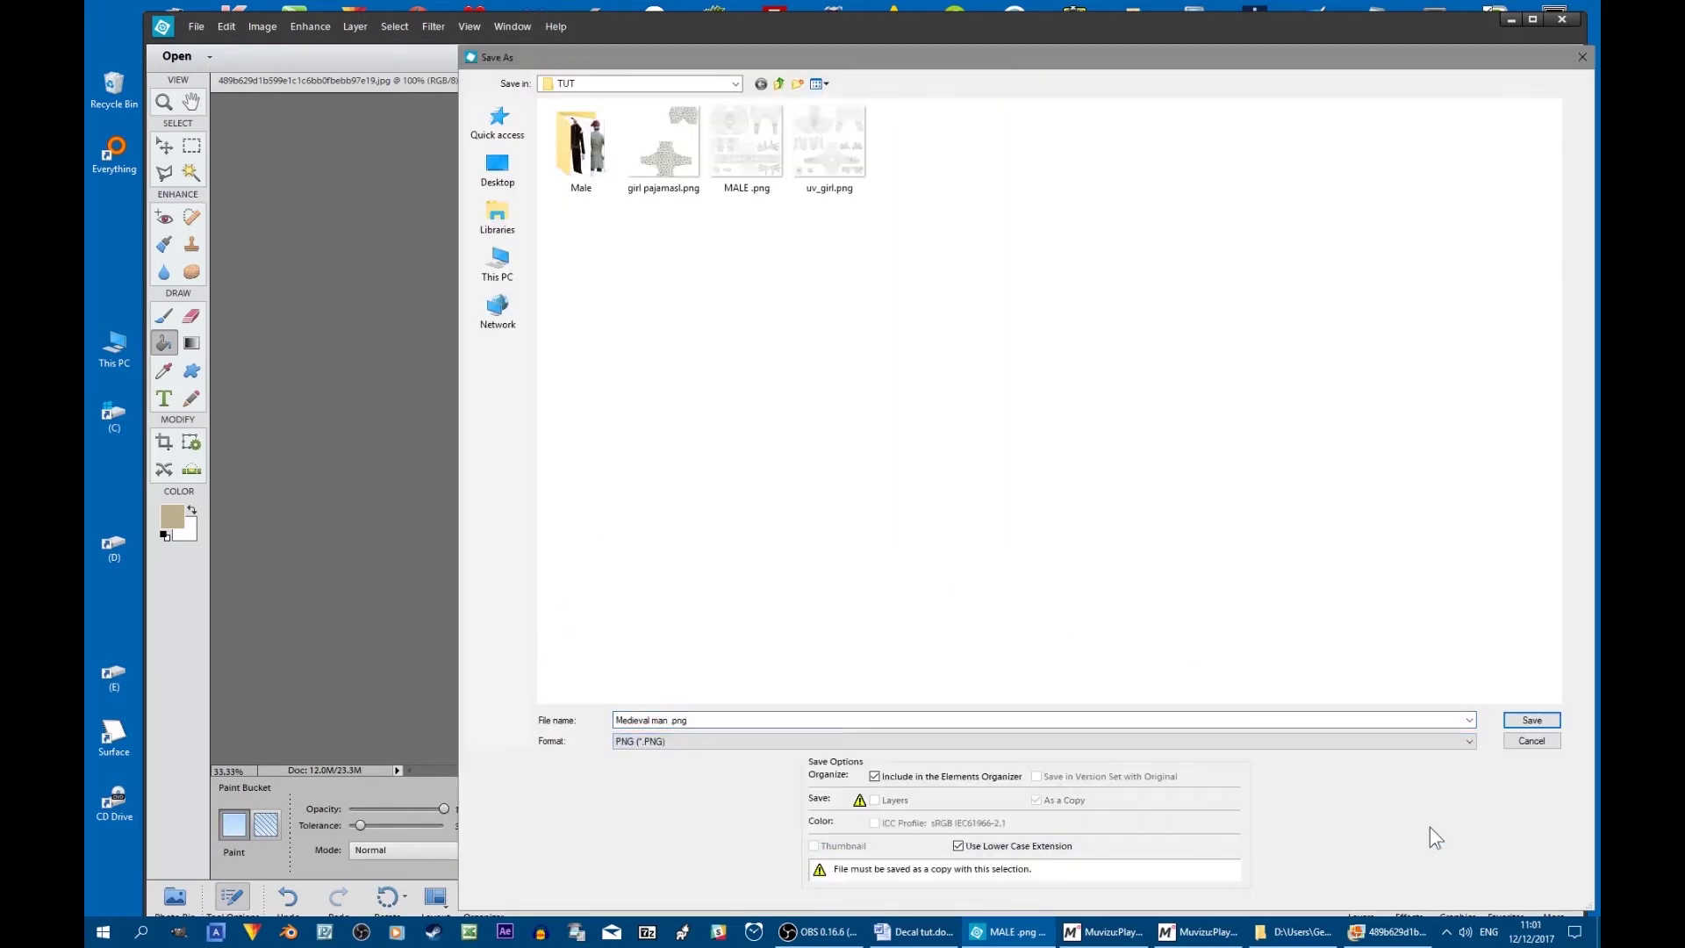
pyautogui.click(1532, 720)
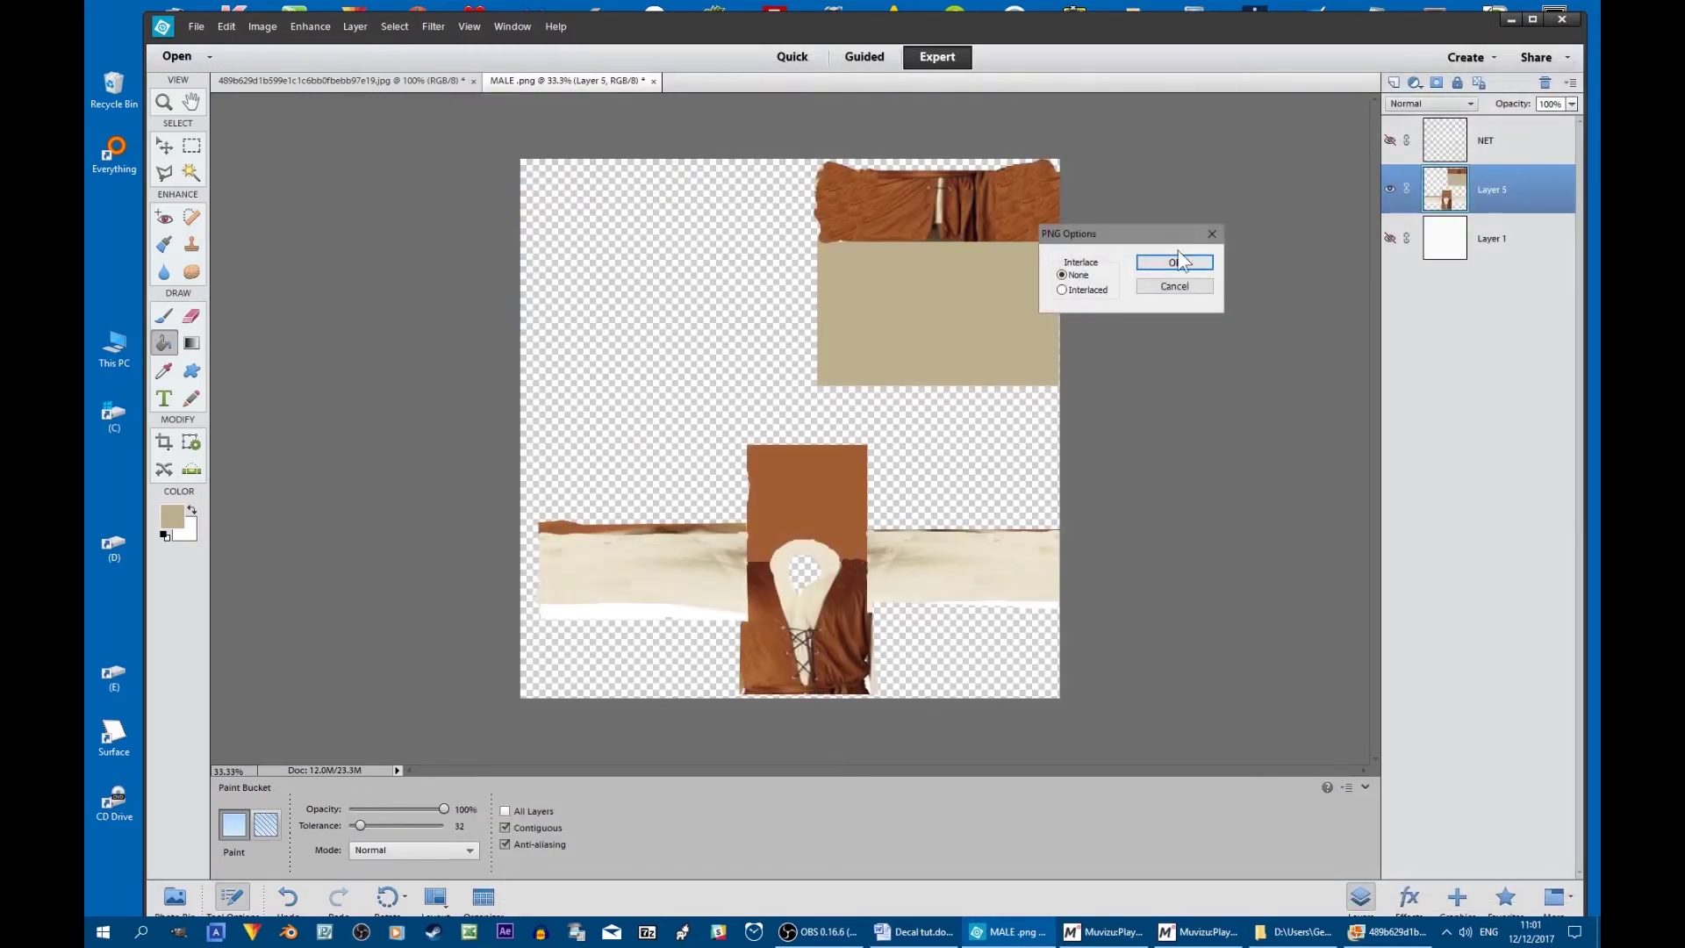
pyautogui.click(1176, 262)
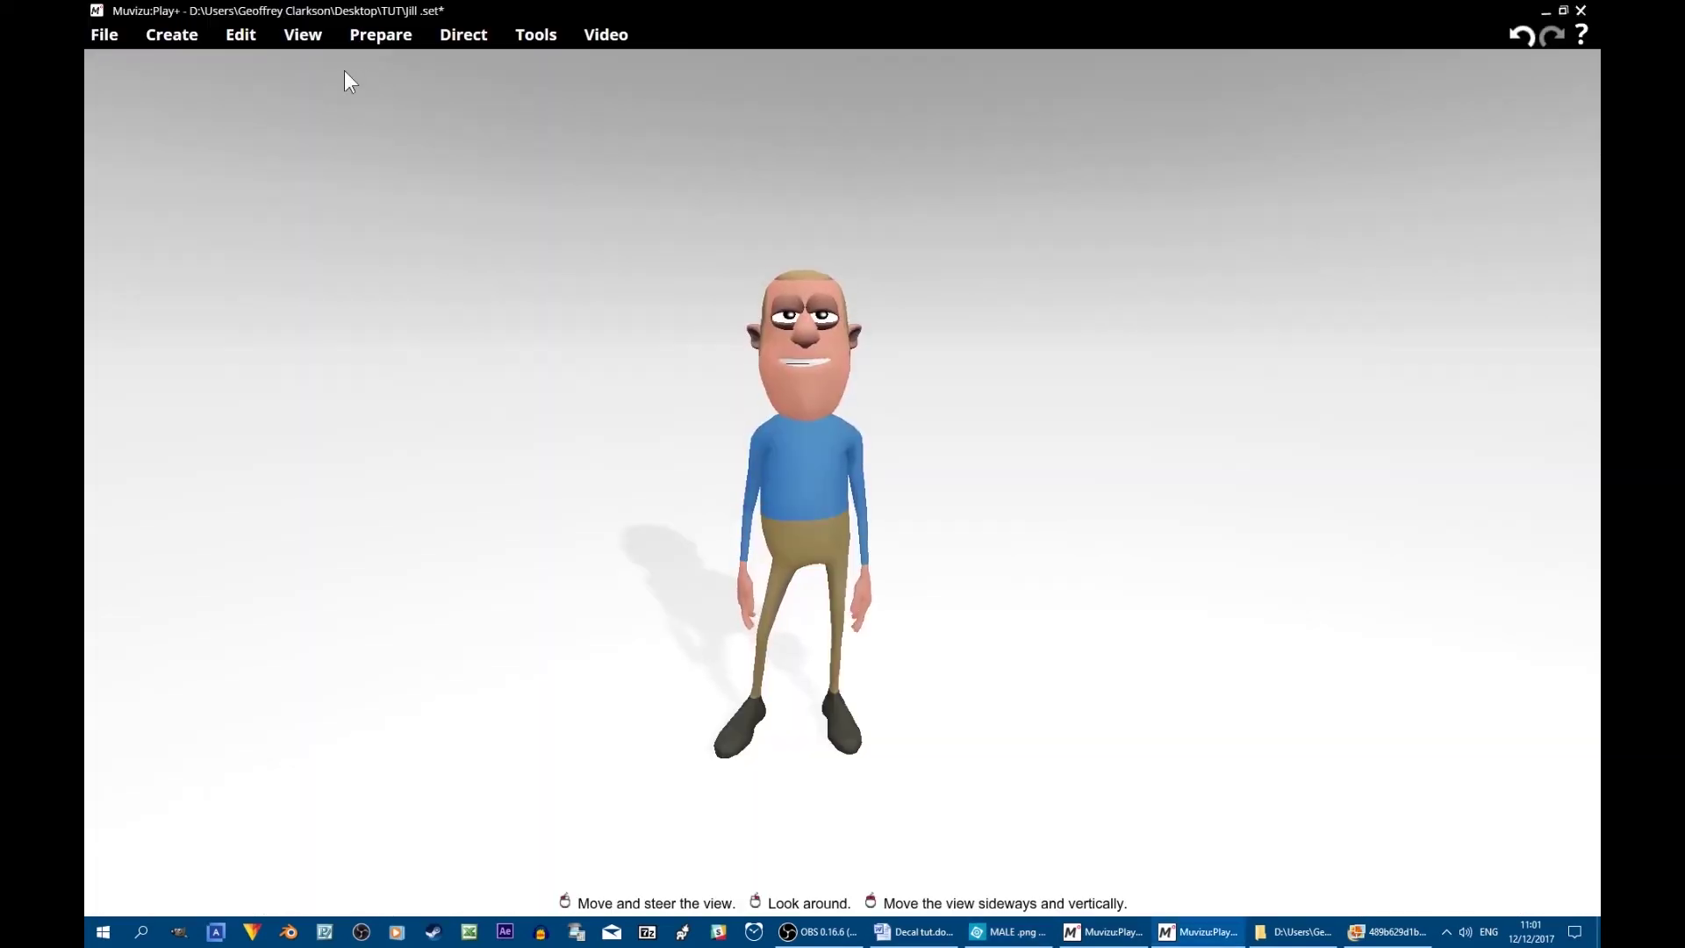
# Remove the character's shirt, shoes and trousers by setting Top, Shoes and Legs to none
pyautogui.doubleClick(798, 491)
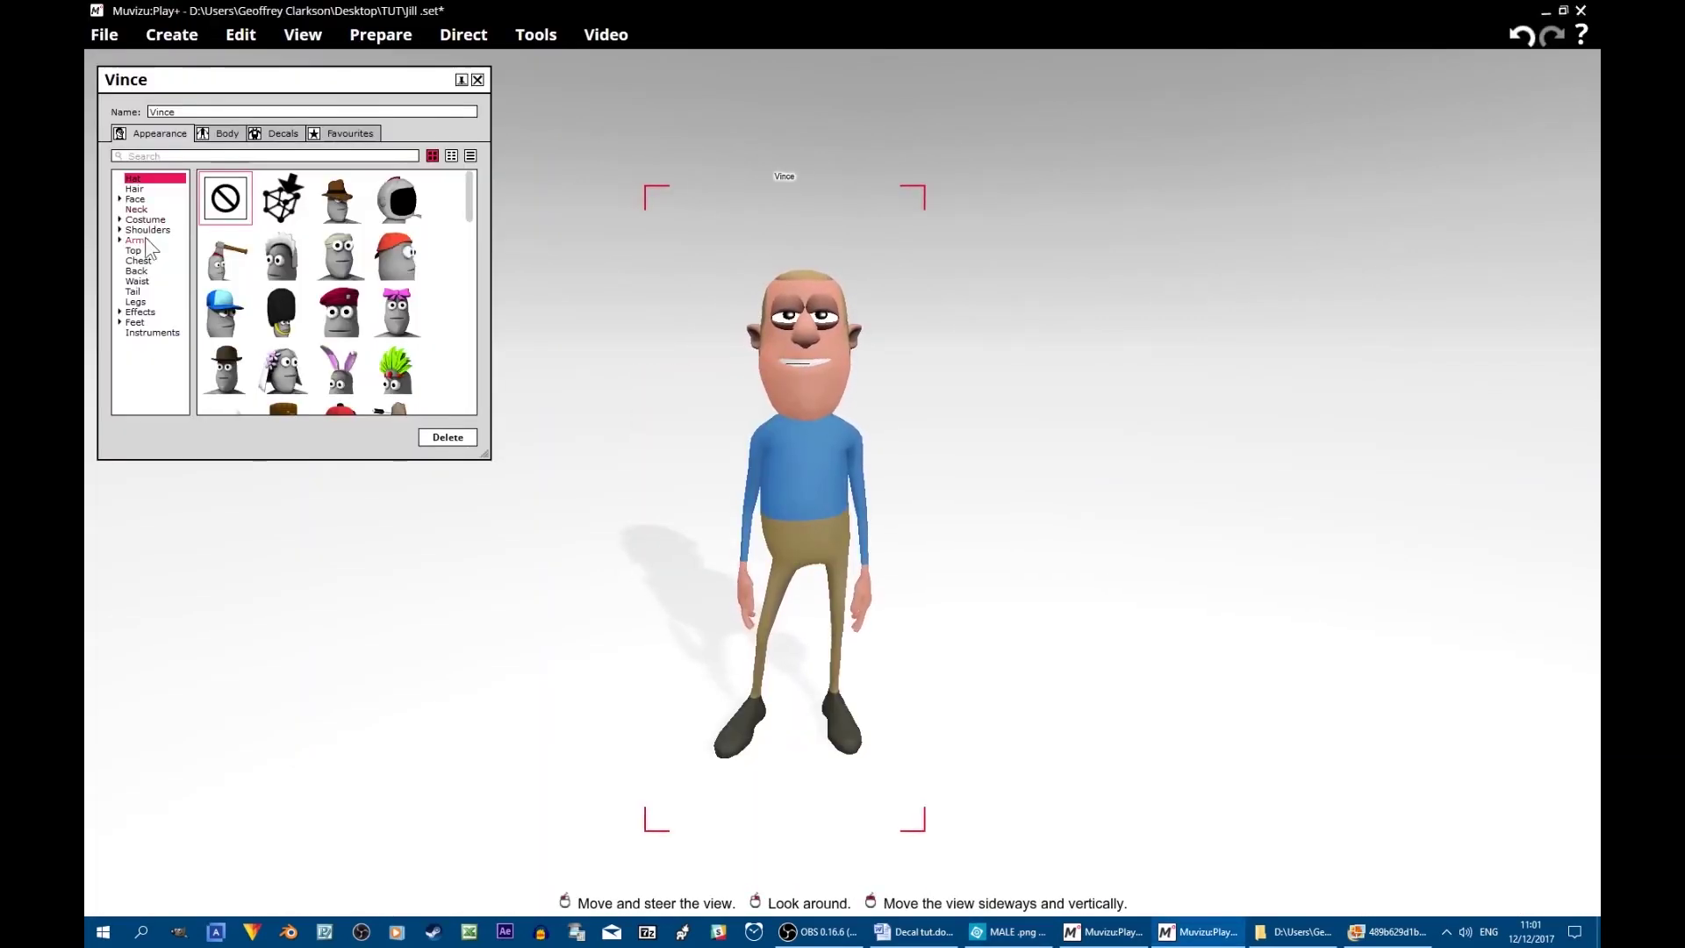
pyautogui.click(133, 250)
pyautogui.click(225, 197)
pyautogui.click(133, 322)
pyautogui.click(145, 333)
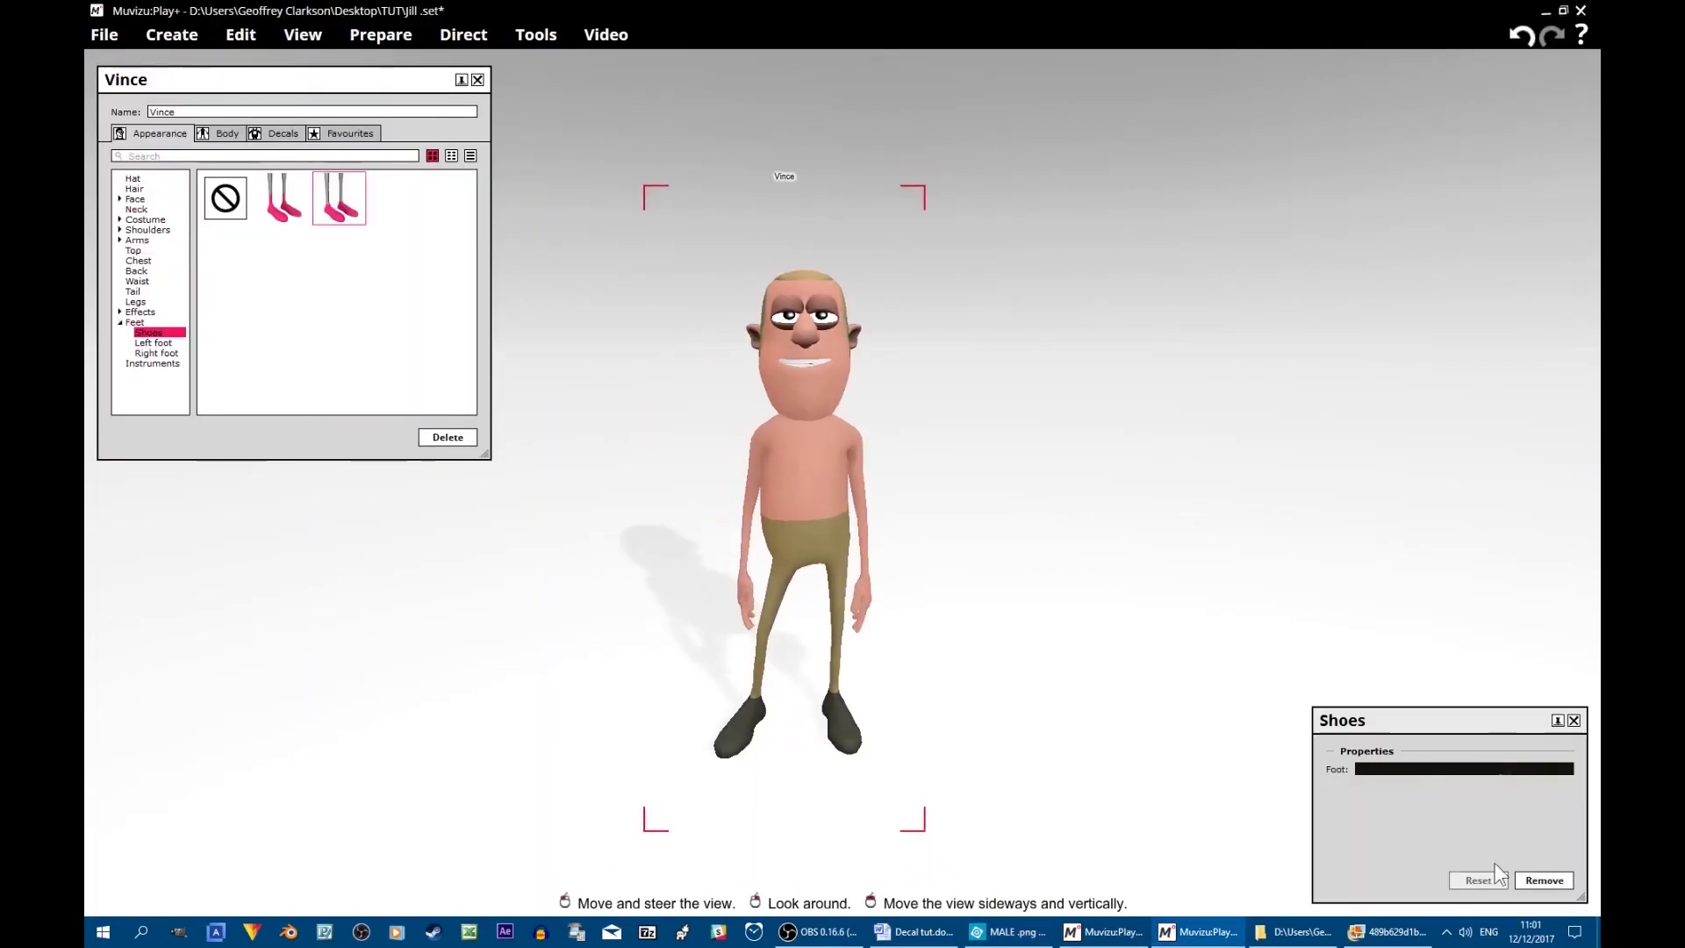
pyautogui.click(224, 198)
pyautogui.click(136, 302)
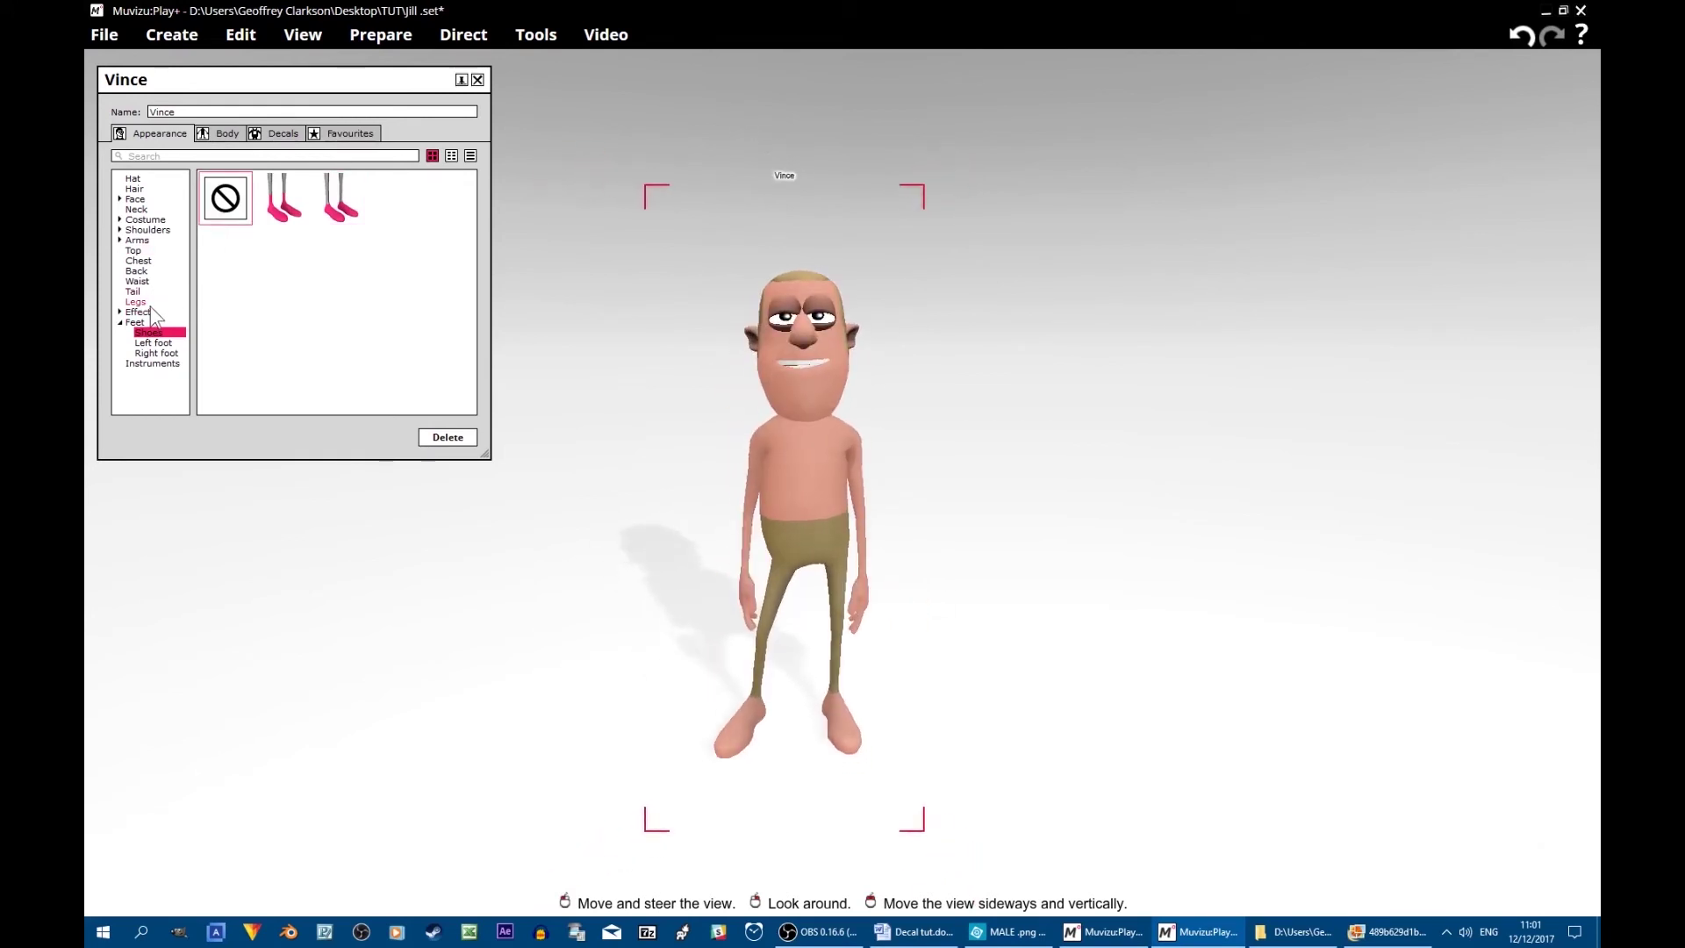
pyautogui.click(225, 198)
# Import Medieval man .png as the character's custom decal texture
pyautogui.click(278, 133)
pyautogui.click(204, 192)
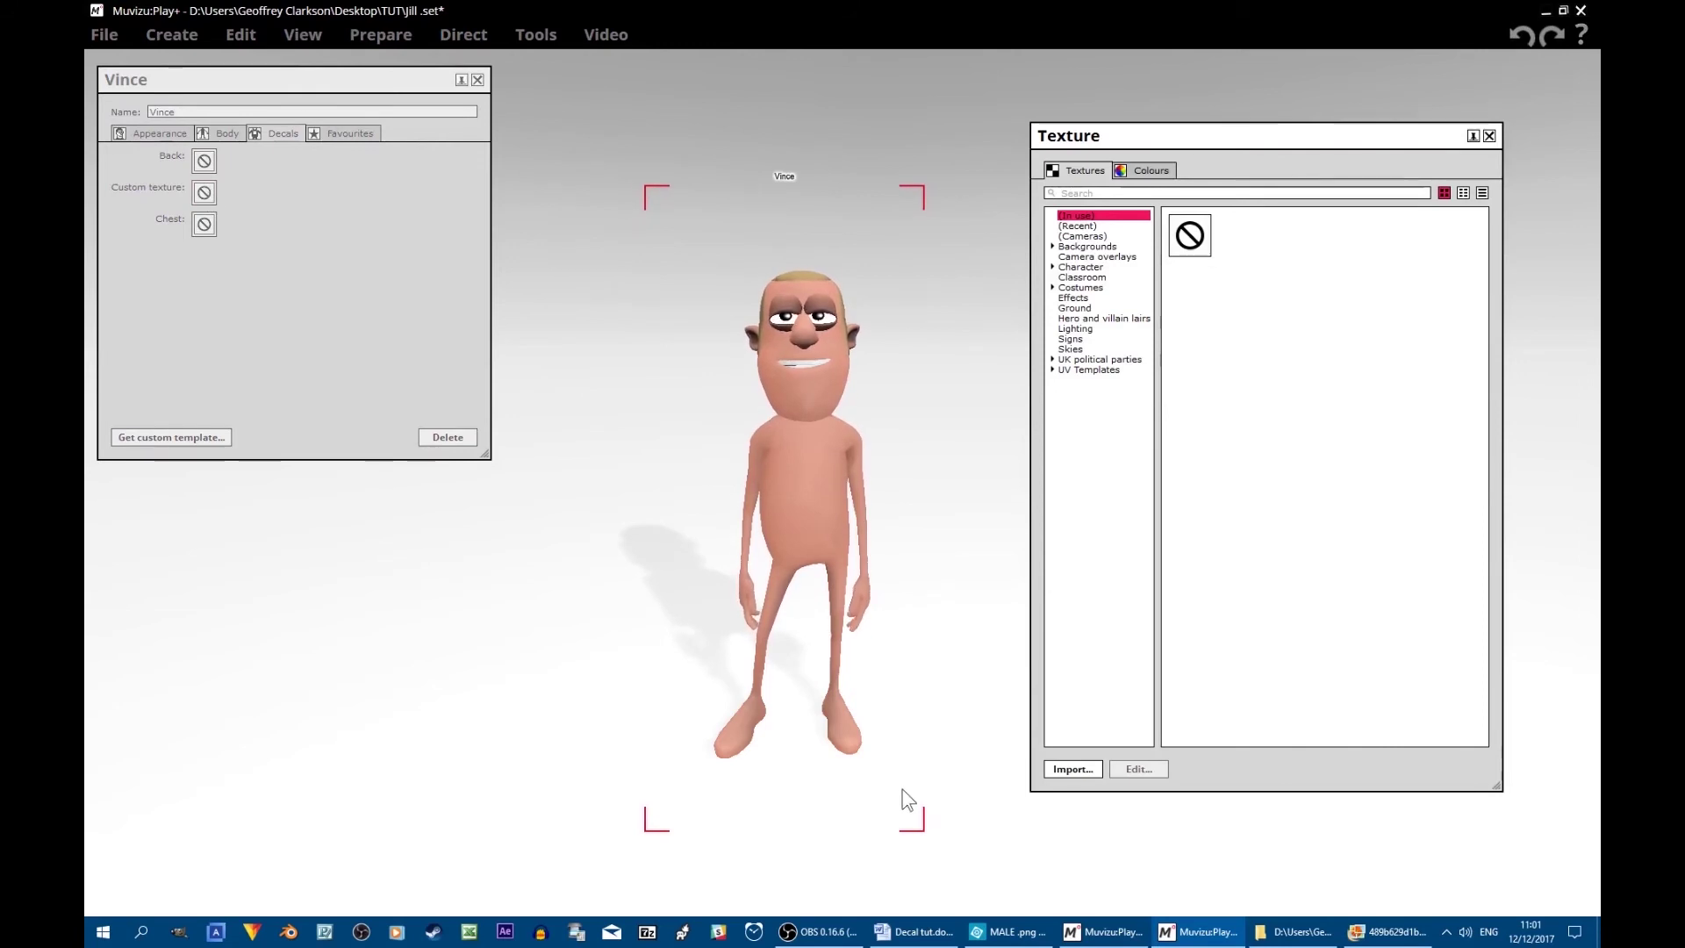
pyautogui.click(1088, 770)
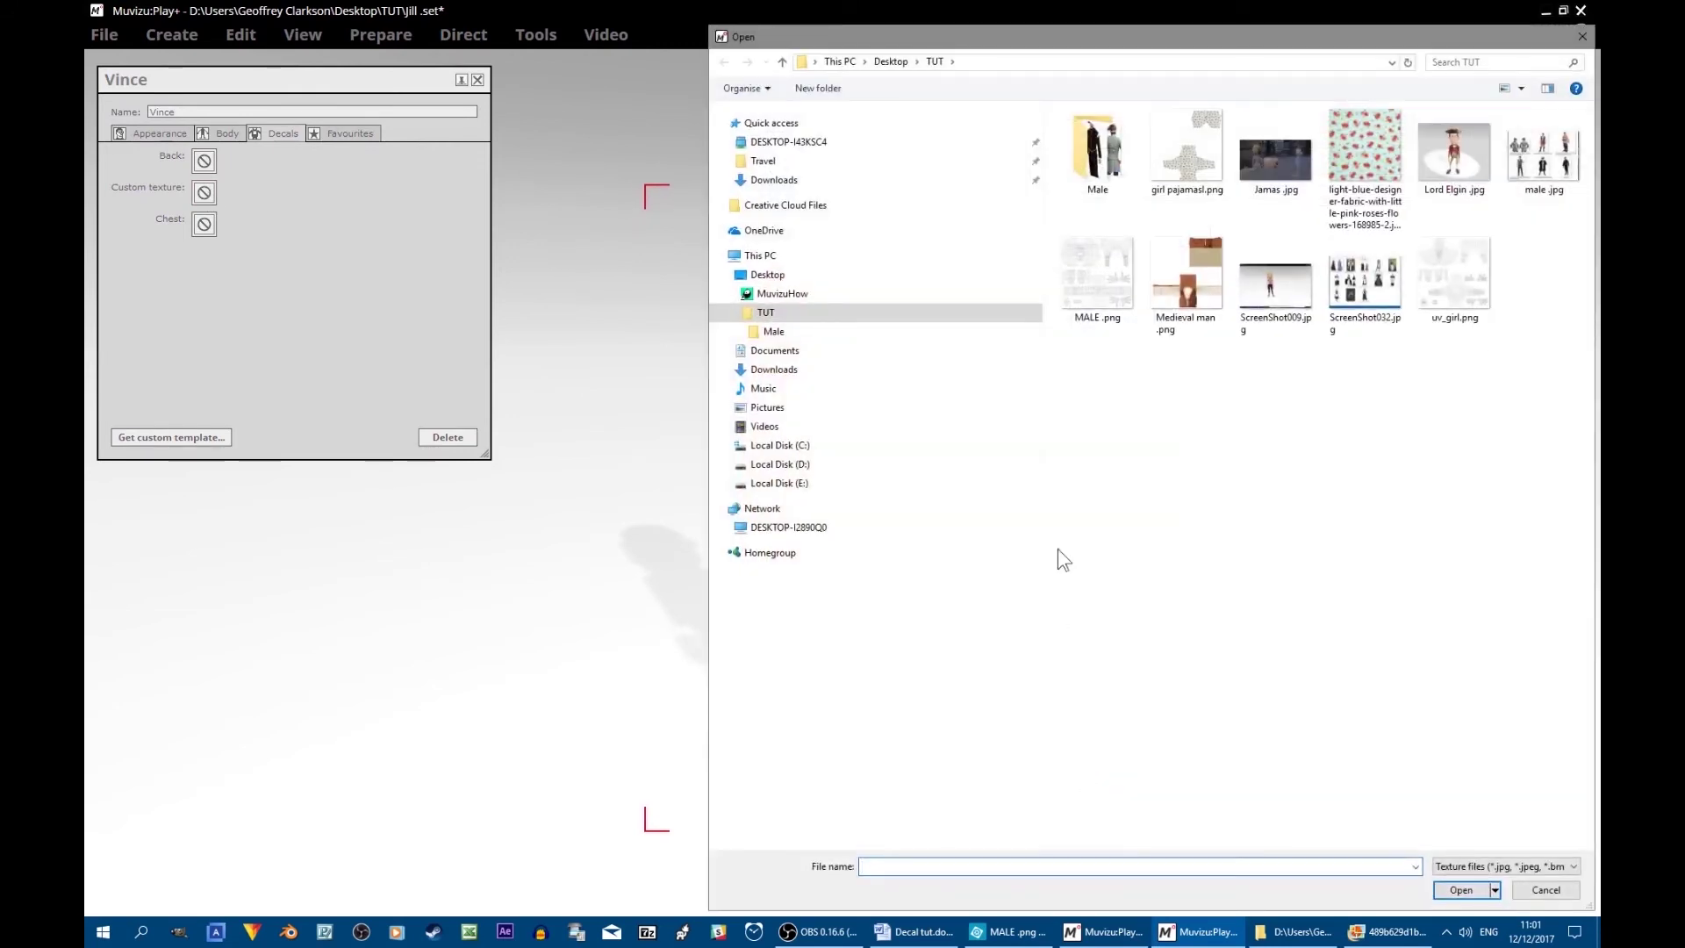
pyautogui.click(1179, 292)
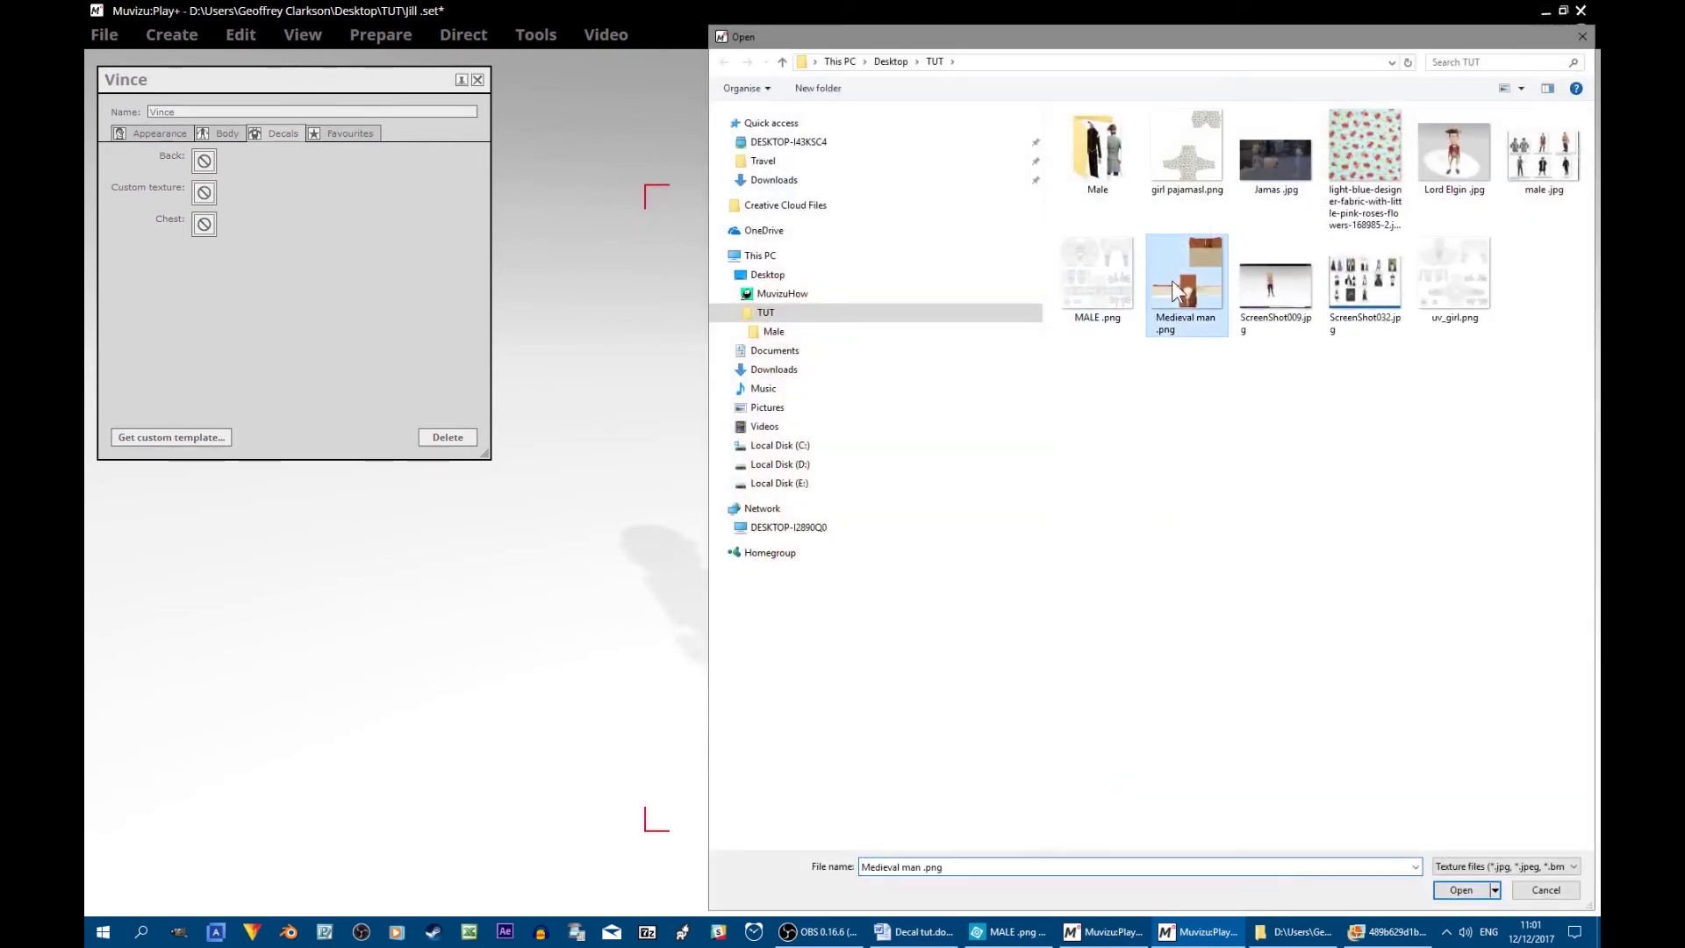
pyautogui.click(1462, 891)
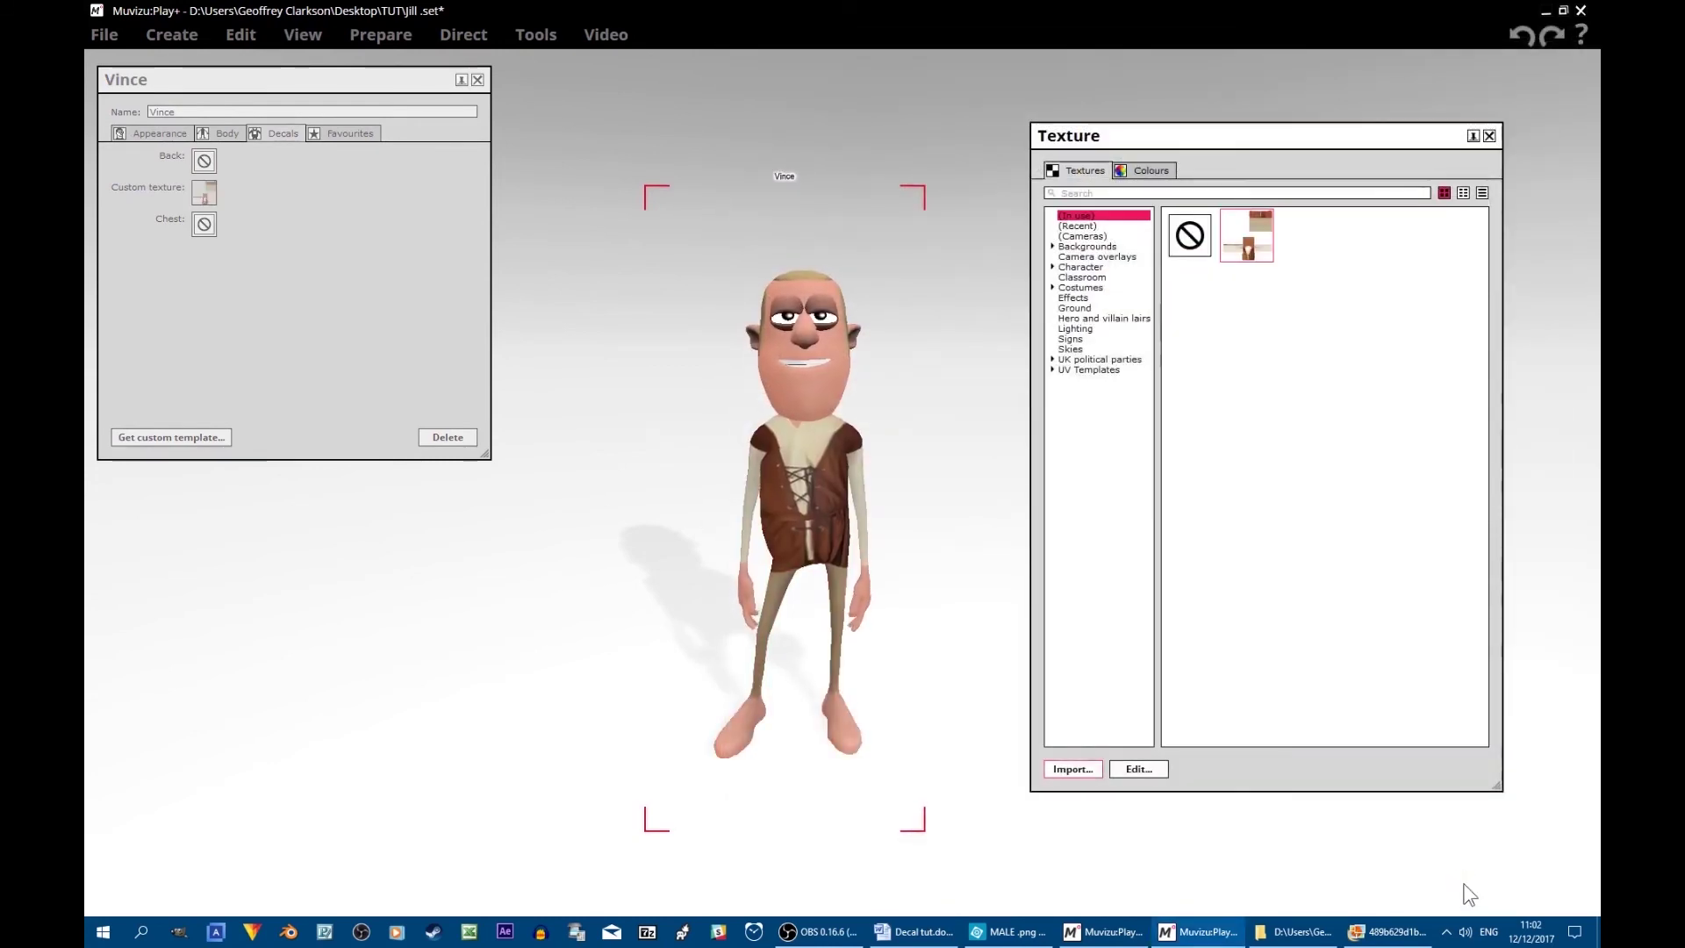
# Rename the character to Medman, save him as a favourite, and close the character panel
pyautogui.click(569, 169)
pyautogui.click(350, 133)
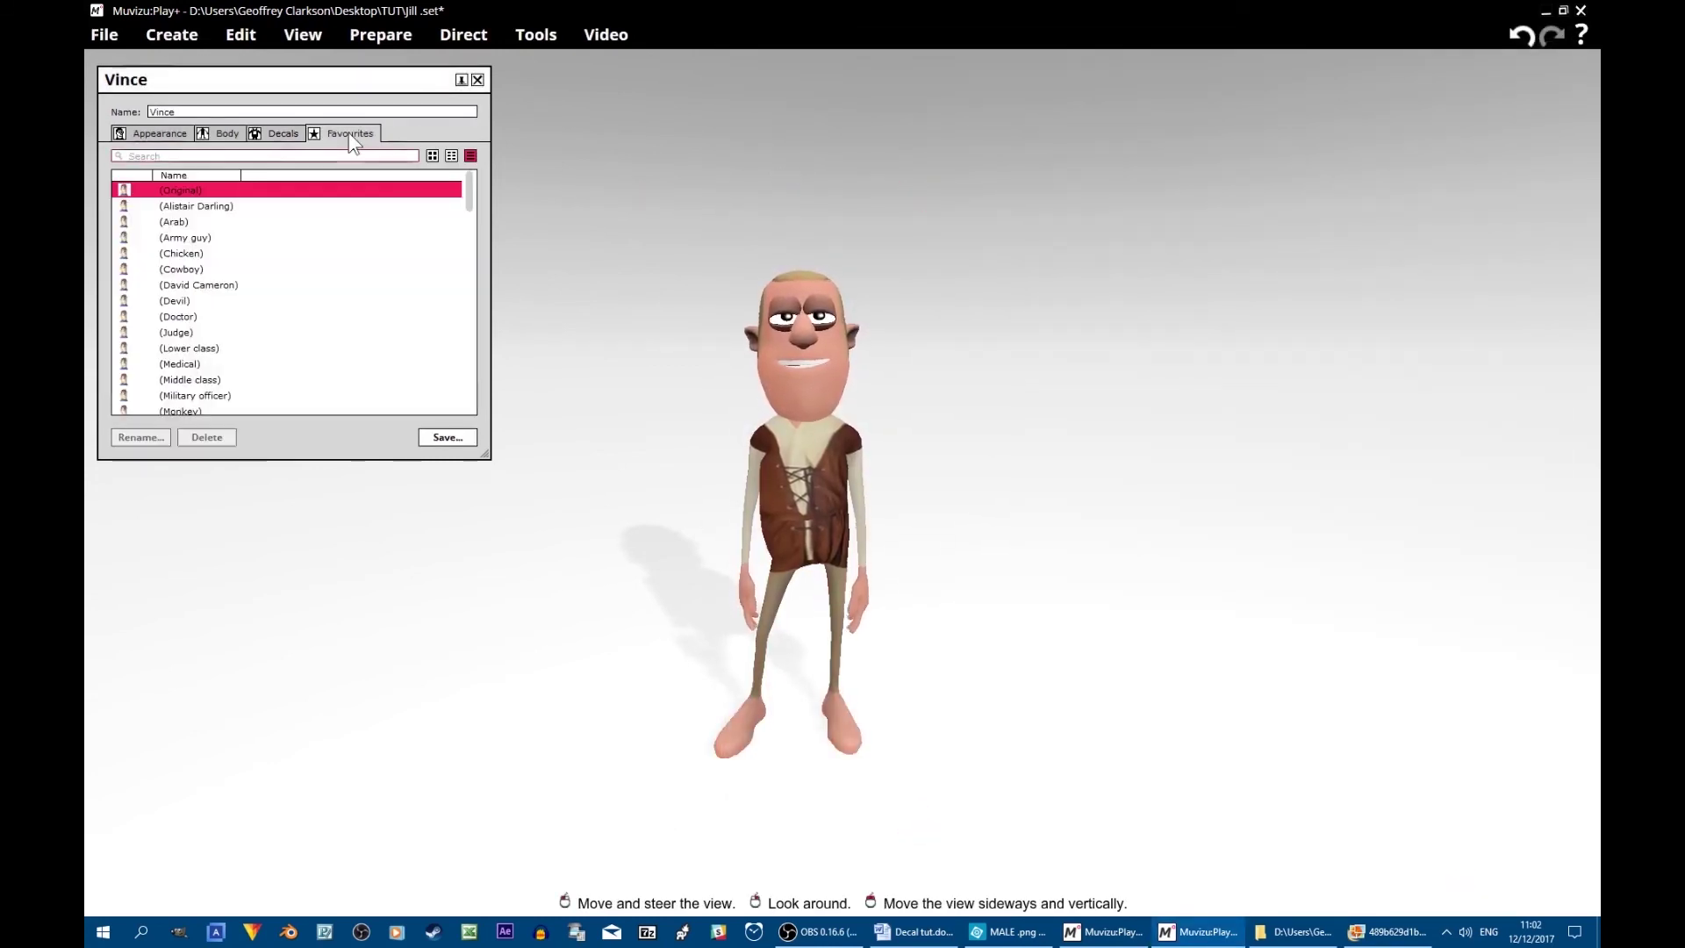
pyautogui.doubleClick(151, 112)
pyautogui.write('Medman')
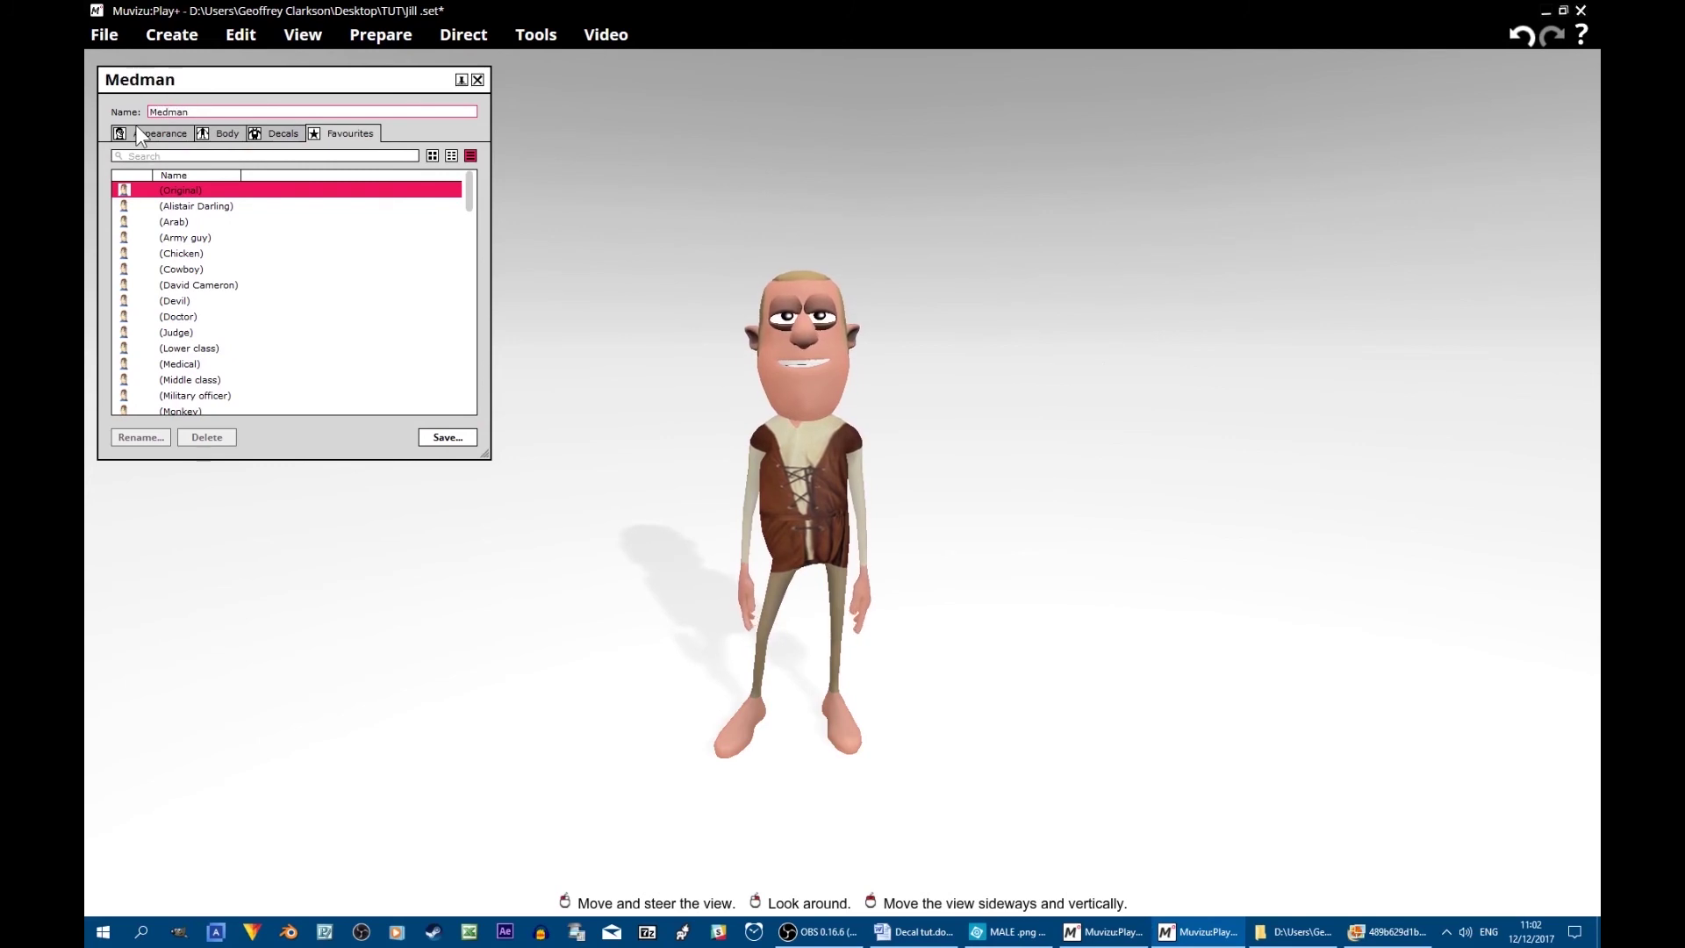
pyautogui.click(445, 436)
pyautogui.press('Return')
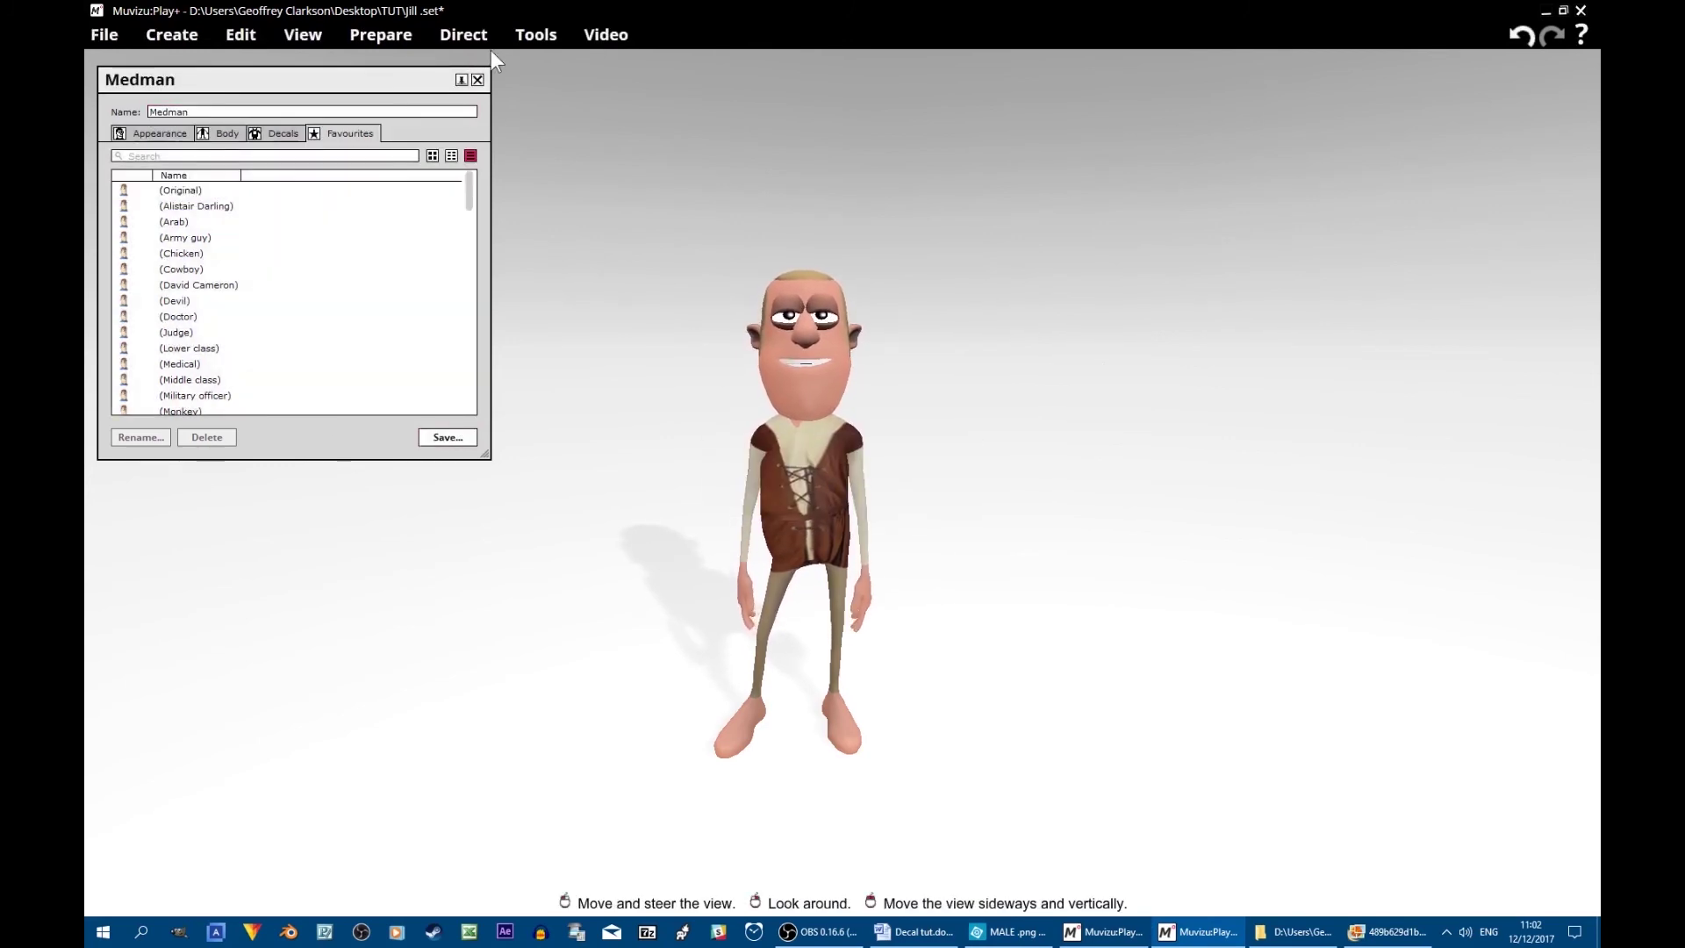
pyautogui.click(476, 81)
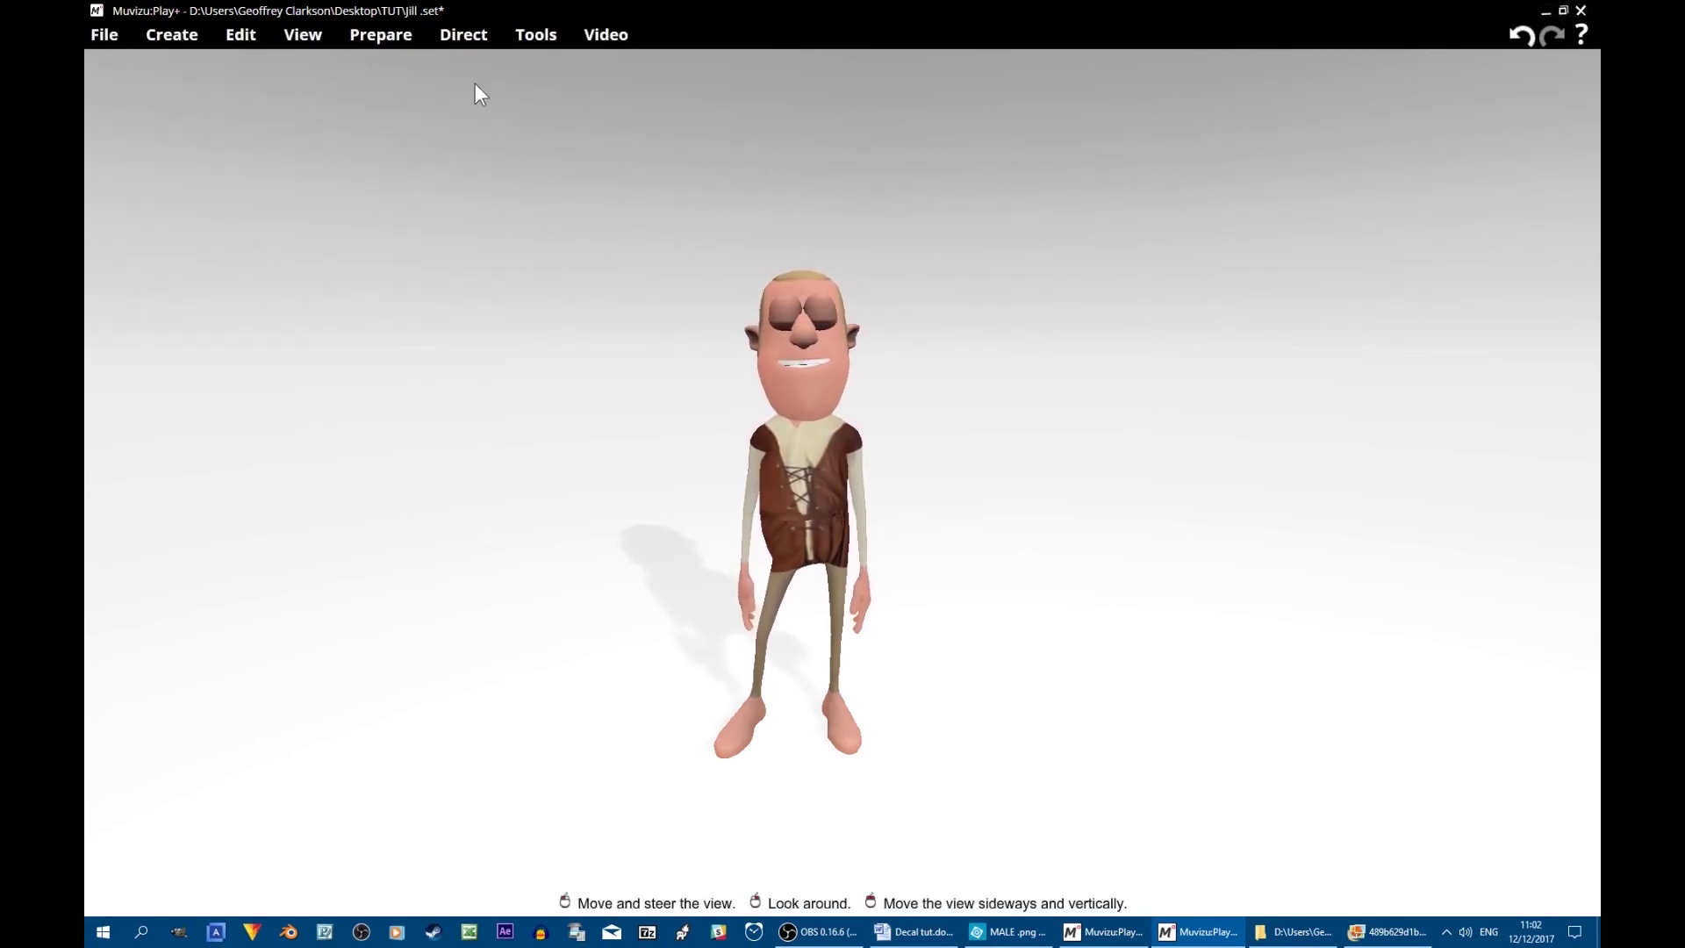